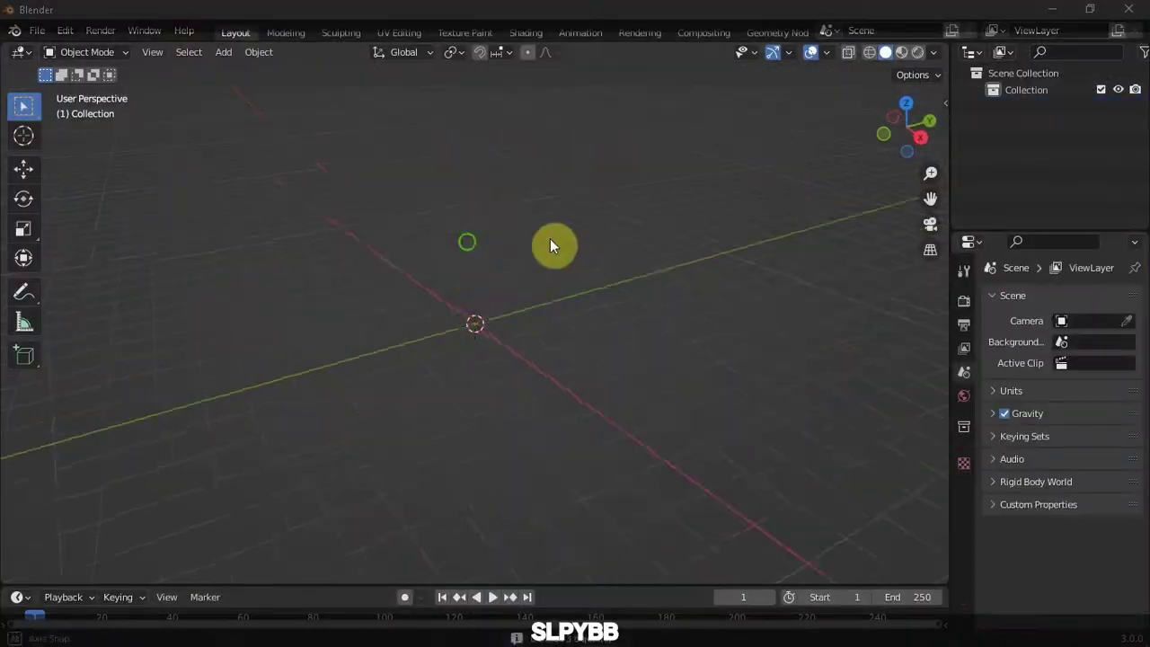
# Append the pCube1 wings object from another saved Blender project into the scene
pyautogui.click(37, 30)
pyautogui.click(72, 212)
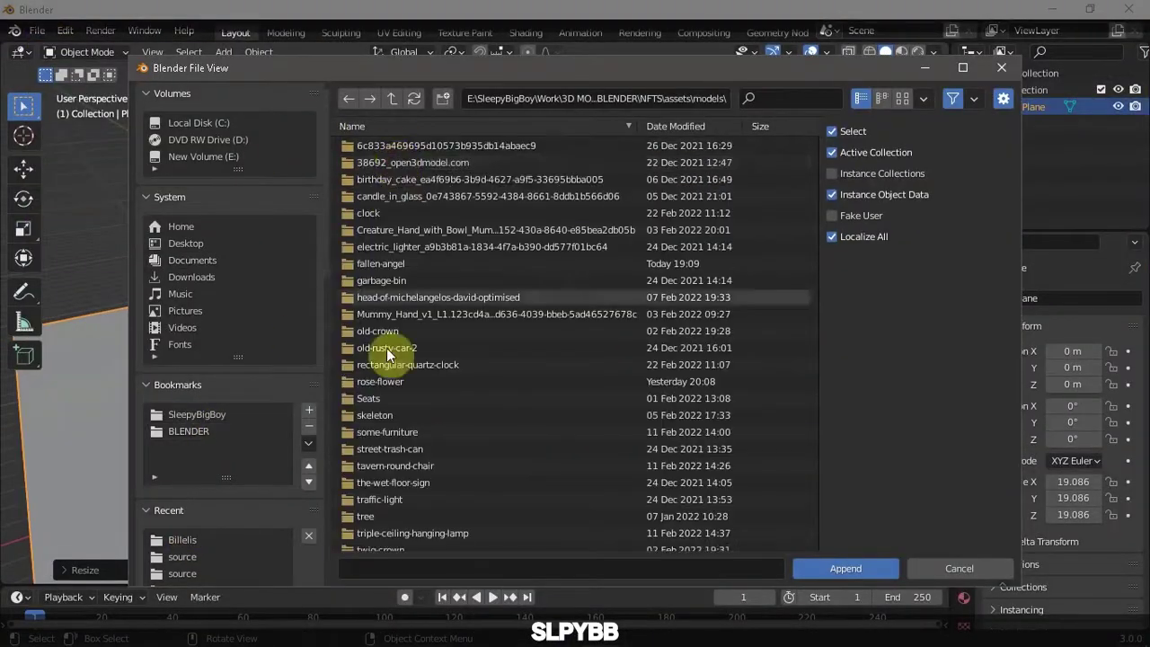
pyautogui.scroll(-2, 386, 353)
pyautogui.doubleClick(374, 166)
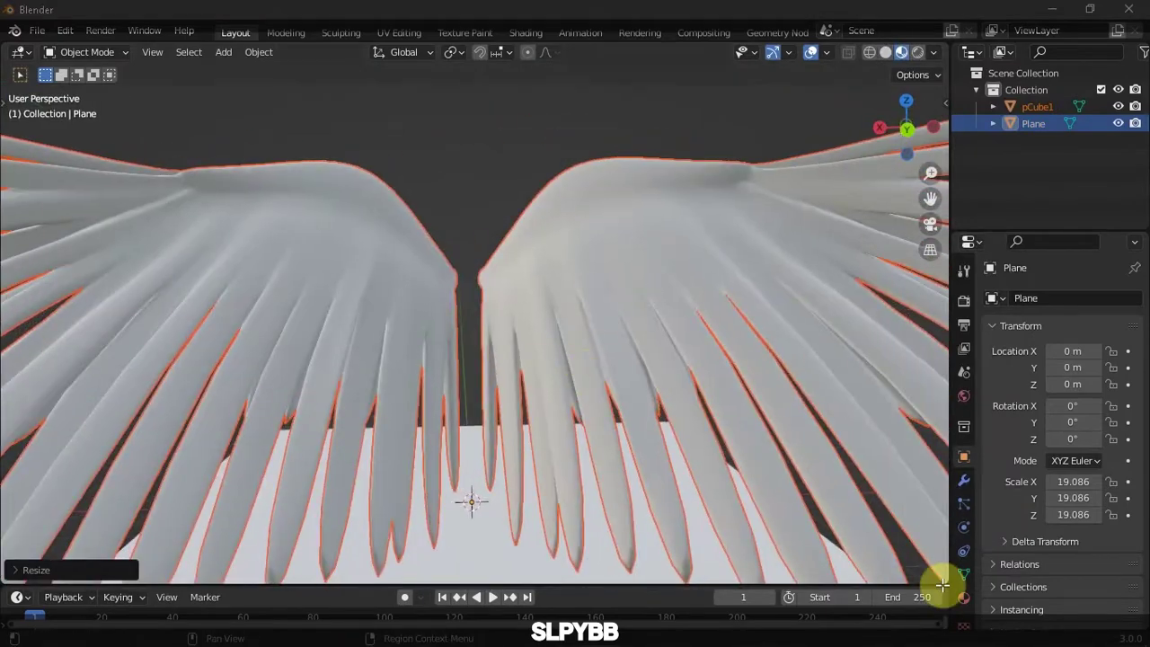
# Split the view with a Shader Editor on the right and create a new wing material
pyautogui.moveTo(942, 584); pyautogui.dragTo(426, 538)
pyautogui.click(445, 52)
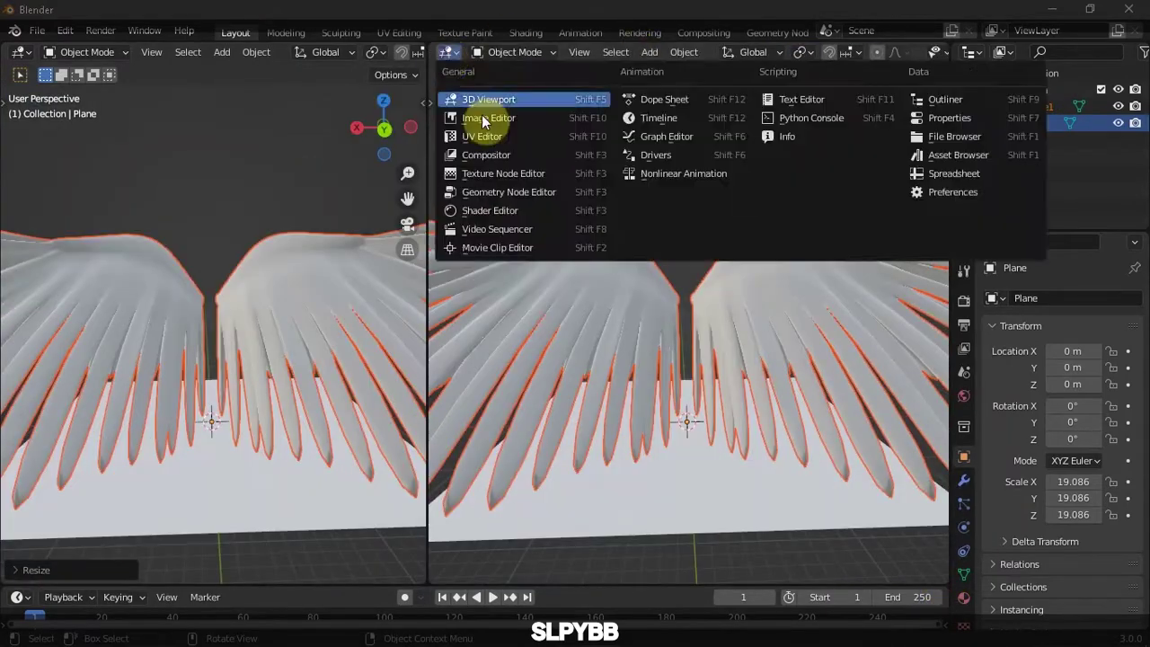
pyautogui.click(503, 195)
pyautogui.click(963, 596)
pyautogui.click(1051, 367)
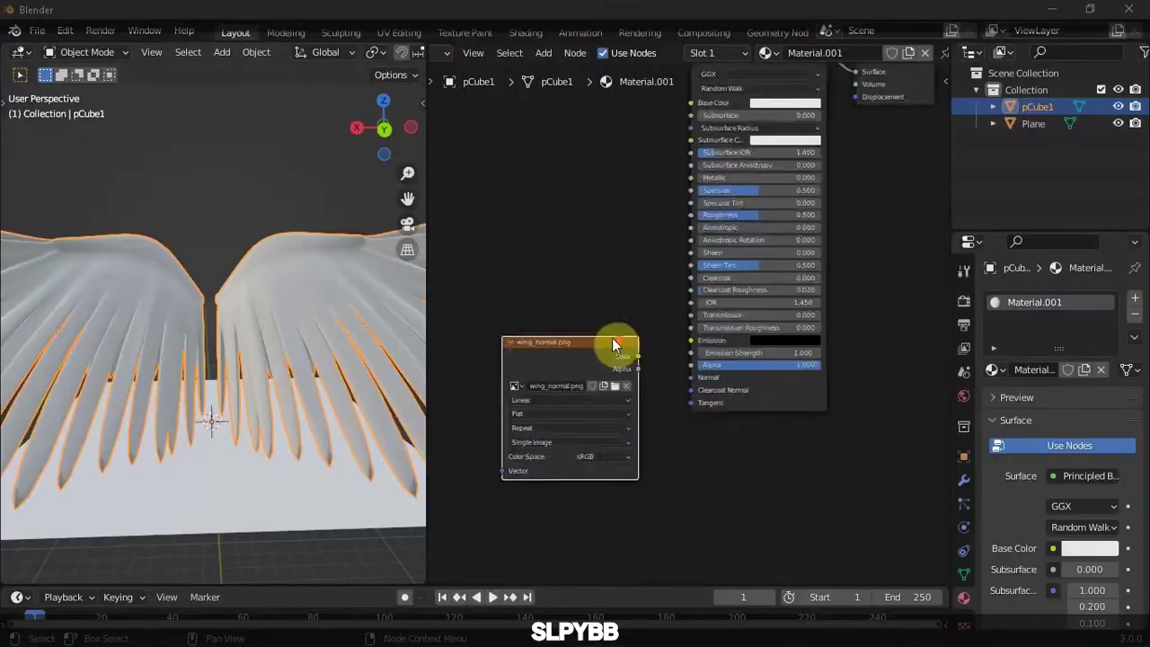
# Connect the wing_normal.png colour into a Normal Map node and reposition the image node
pyautogui.moveTo(592, 436); pyautogui.dragTo(594, 440)
pyautogui.scroll(-2, 629, 359)
pyautogui.scroll(3, 218, 302)
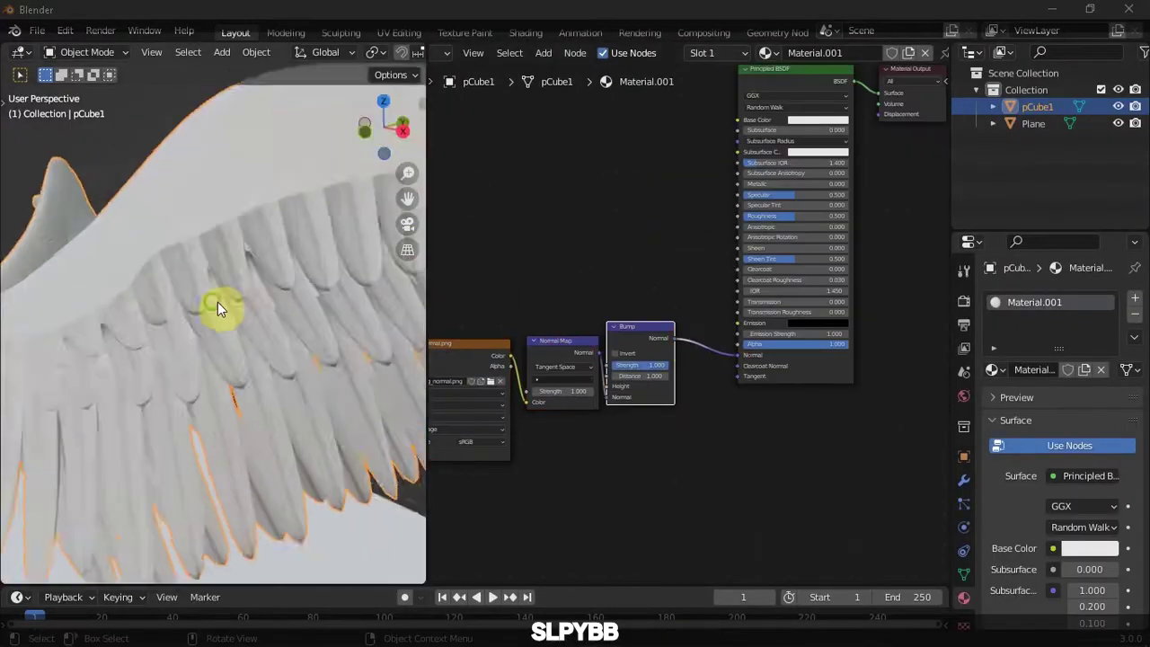
pyautogui.keyDown('ctrl'); pyautogui.keyDown('shift'); pyautogui.click(566, 359); pyautogui.keyUp('shift'); pyautogui.keyUp('ctrl')
pyautogui.moveTo(562, 309); pyautogui.dragTo(517, 302)
pyautogui.click(516, 303)
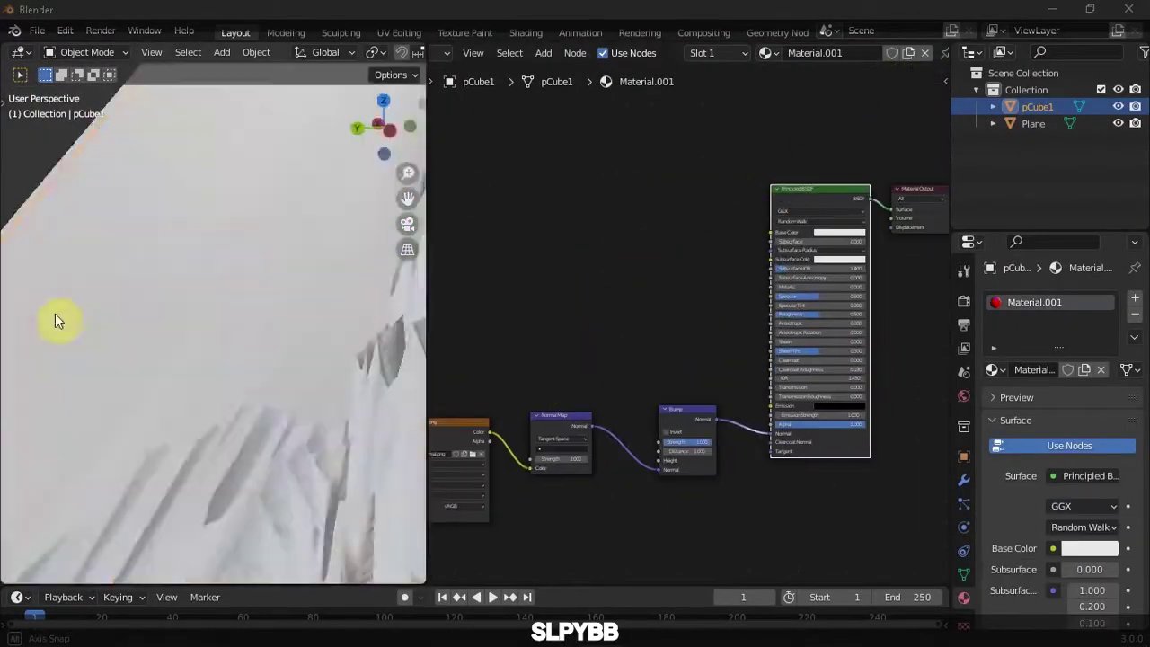
# Duplicate the wing_normal.png node, add a ColorRamp, and preview its feather mask on the wings
pyautogui.hotkey('shift', 'd')
pyautogui.hotkey('shift', 'a')
pyautogui.keyDown('ctrl'); pyautogui.keyDown('shift'); pyautogui.click(660, 328); pyautogui.keyUp('shift'); pyautogui.keyUp('ctrl')
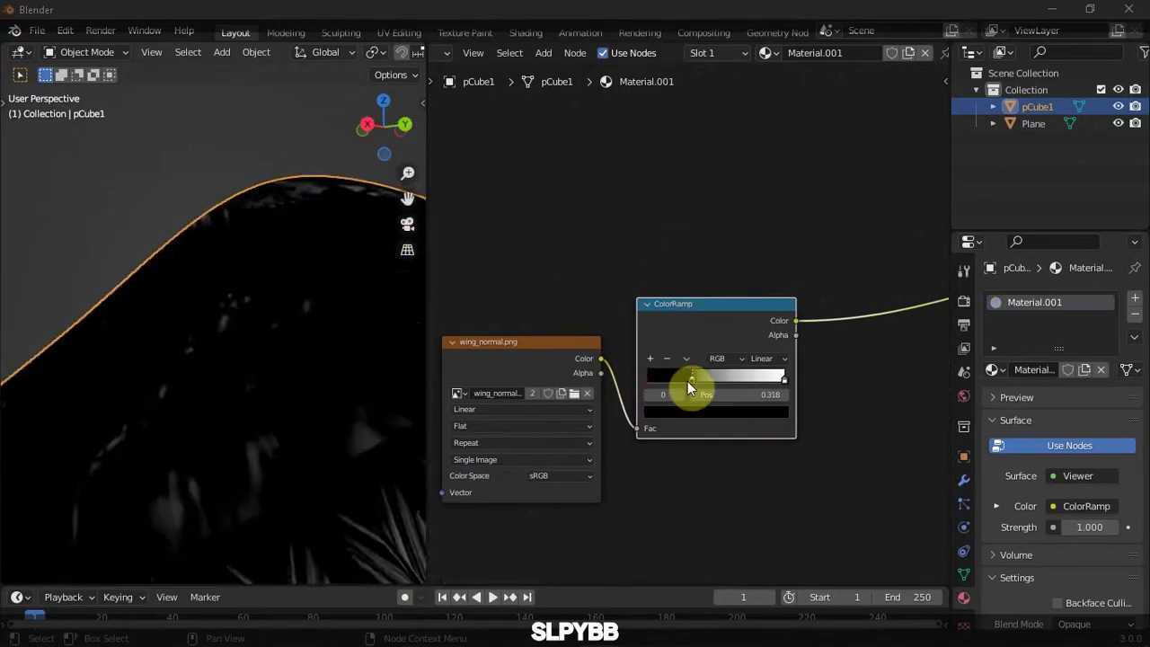
pyautogui.moveTo(687, 380); pyautogui.dragTo(684, 376)
pyautogui.moveTo(225, 359); pyautogui.dragTo(134, 341, button='middle')
pyautogui.moveTo(793, 484); pyautogui.dragTo(740, 400, button='middle')
pyautogui.scroll(5, 242, 319)
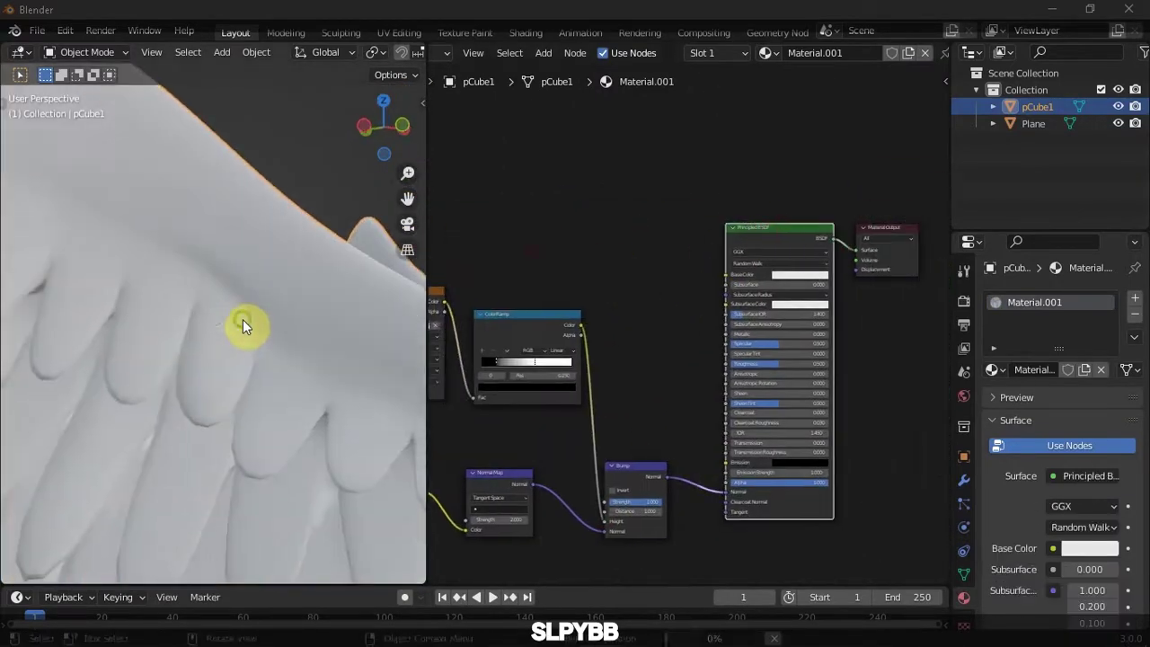
pyautogui.scroll(3, 726, 444)
# Feed the ColorRamp into Bump height, with black stop 0.150 and bump strength 0.392
pyautogui.moveTo(485, 251); pyautogui.dragTo(698, 329, button='middle')
pyautogui.moveTo(698, 329); pyautogui.dragTo(841, 321)
pyautogui.moveTo(341, 378)
pyautogui.mouseDown(button='middle')
pyautogui.moveTo(264, 404)
pyautogui.moveTo(296, 395)
pyautogui.mouseUp(button='middle')
pyautogui.scroll(-2, 641, 360)
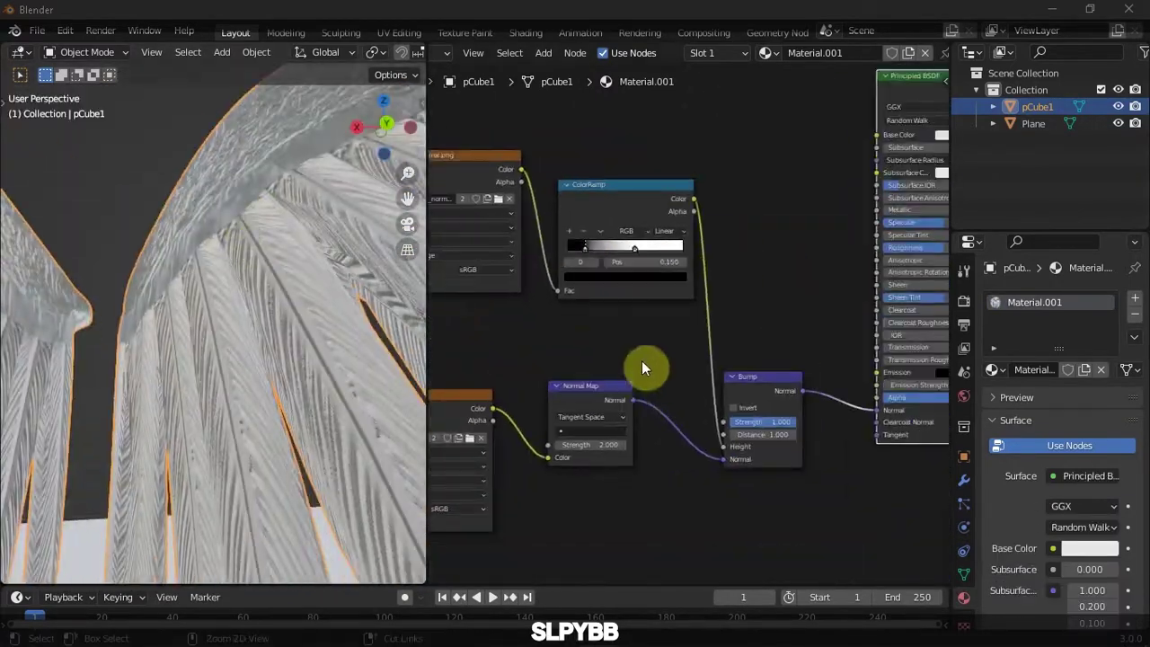
pyautogui.moveTo(641, 360); pyautogui.dragTo(731, 410, button='middle')
pyautogui.moveTo(135, 377); pyautogui.dragTo(26, 360, button='middle')
pyautogui.scroll(3, 795, 341)
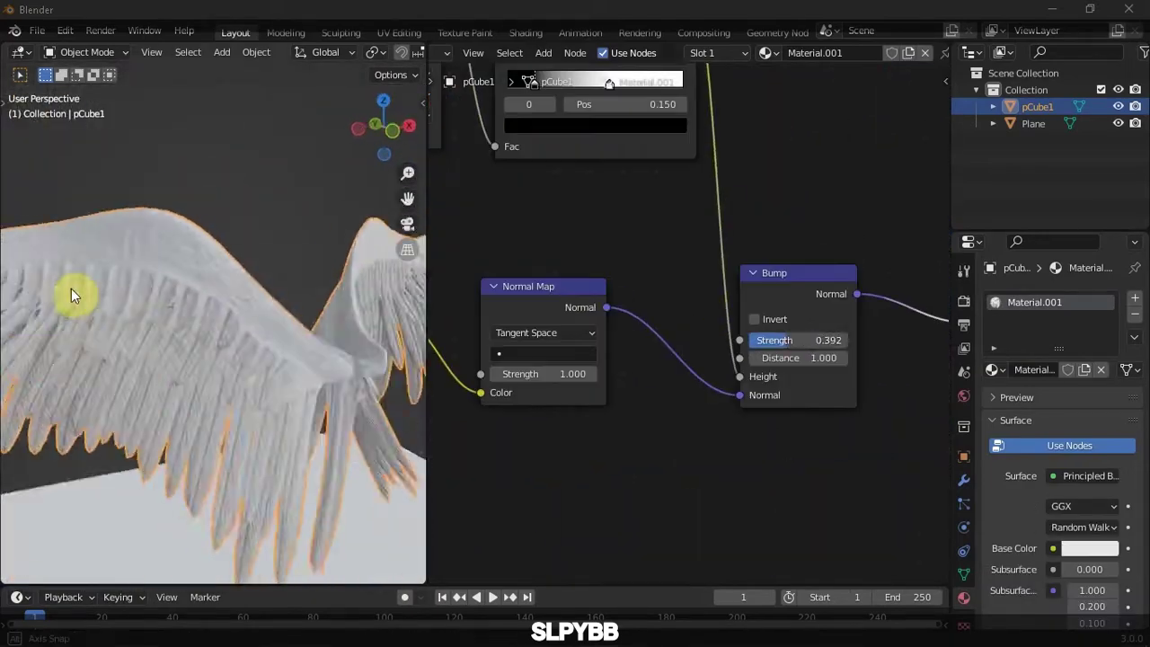
# Switch the render engine to Cycles and inspect the feather bumps in rendered preview
pyautogui.moveTo(71, 289)
pyautogui.mouseDown(button='middle')
pyautogui.moveTo(164, 437)
pyautogui.moveTo(221, 300)
pyautogui.moveTo(188, 282)
pyautogui.mouseUp(button='middle')
pyautogui.scroll(-2, 683, 359)
pyautogui.scroll(2, 683, 360)
pyautogui.scroll(4, 297, 293)
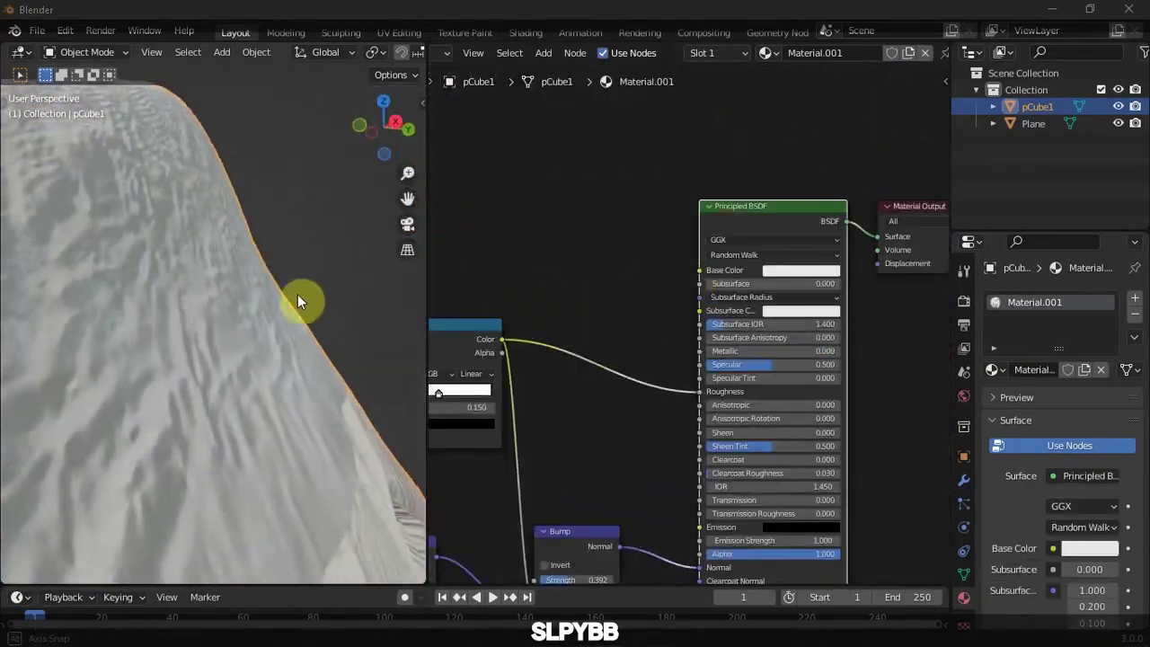
pyautogui.scroll(-4, 297, 294)
pyautogui.click(964, 301)
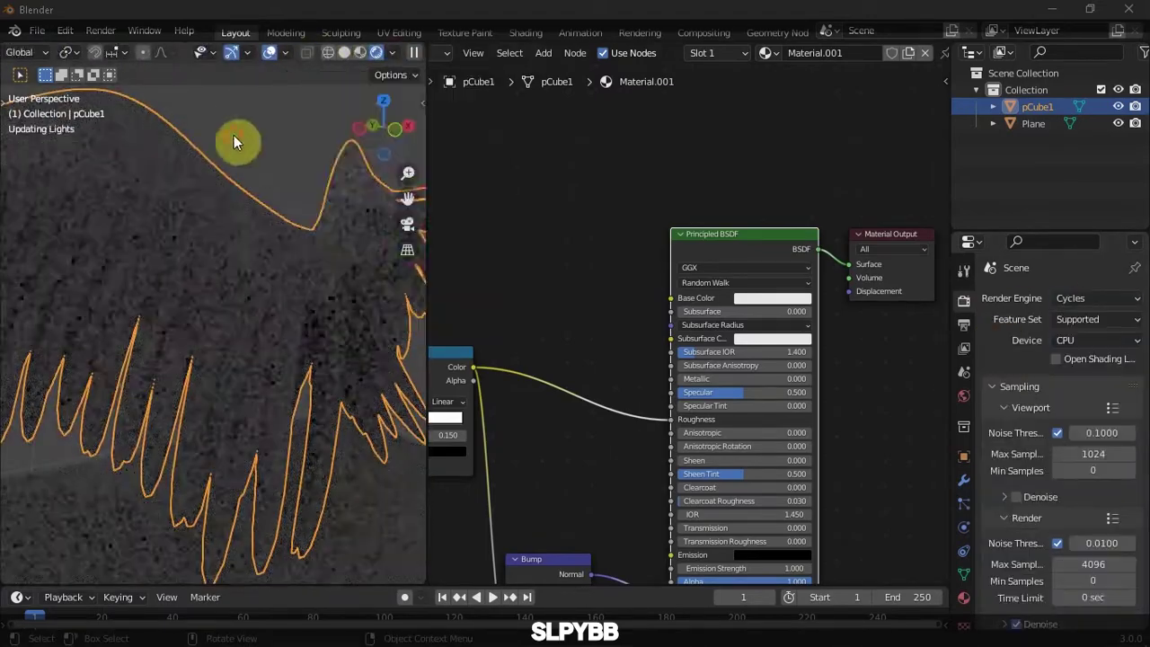
pyautogui.moveTo(234, 142)
pyautogui.mouseDown(button='middle')
pyautogui.moveTo(307, 274)
pyautogui.moveTo(183, 325)
pyautogui.moveTo(232, 222)
pyautogui.moveTo(203, 276)
pyautogui.mouseUp(button='middle')
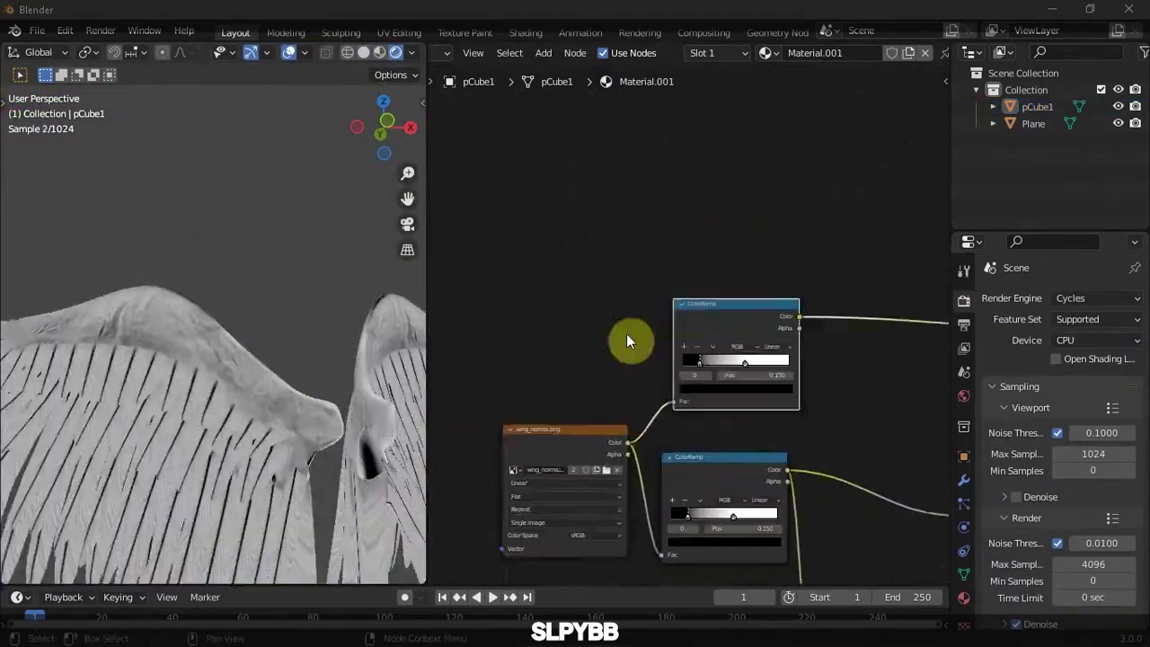
# Move the ramp's white stop to 0.582, recolour a stop, and connect the ramp to Base Color
pyautogui.scroll(3, 626, 334)
pyautogui.moveTo(753, 370); pyautogui.dragTo(687, 411)
pyautogui.click(686, 411)
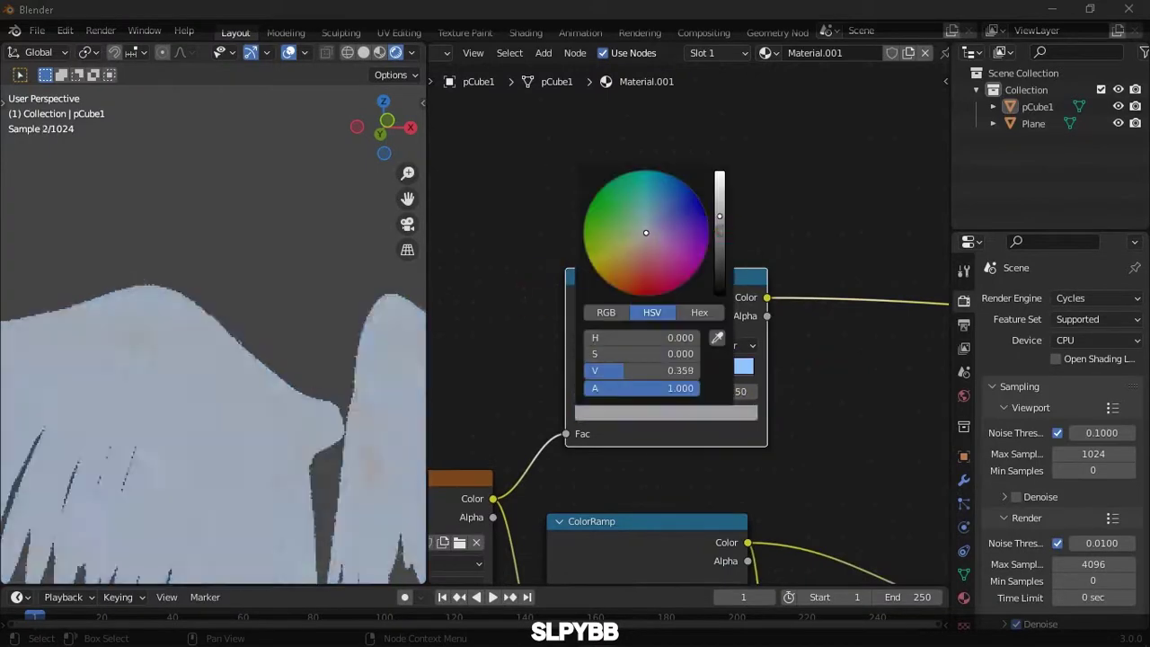
pyautogui.scroll(-3, 875, 402)
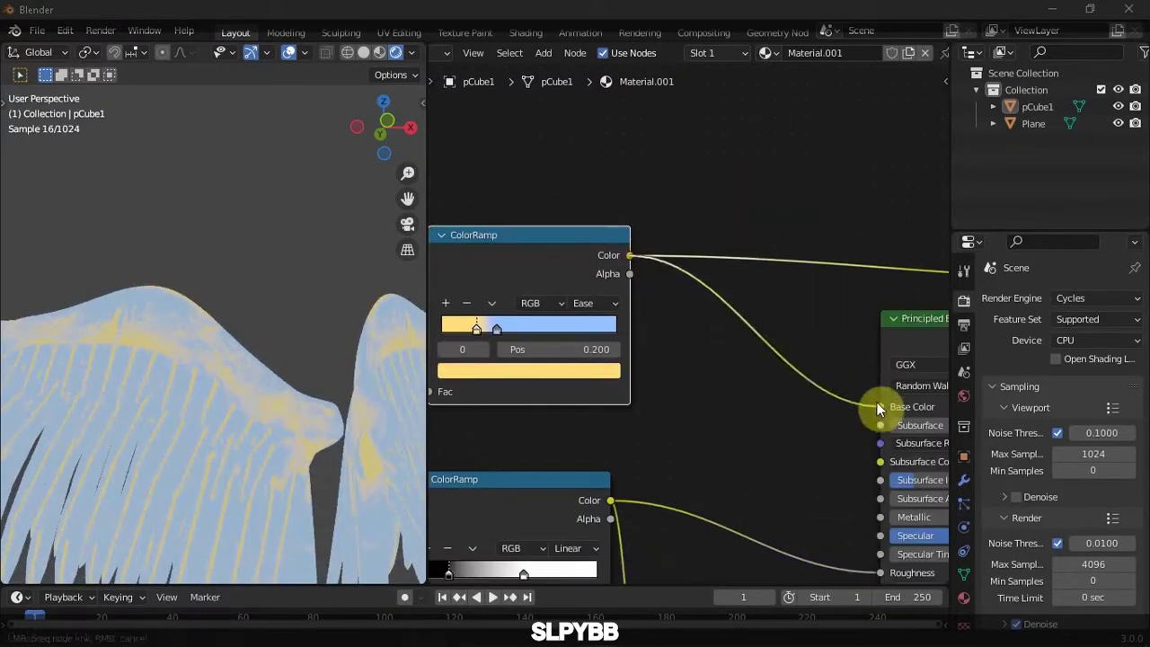
pyautogui.moveTo(233, 341); pyautogui.dragTo(272, 362, button='middle')
# Move the second colour stop to 0.268 and select the blue stop, checking the gold pattern
pyautogui.scroll(3, 633, 337)
pyautogui.moveTo(641, 404); pyautogui.dragTo(633, 403)
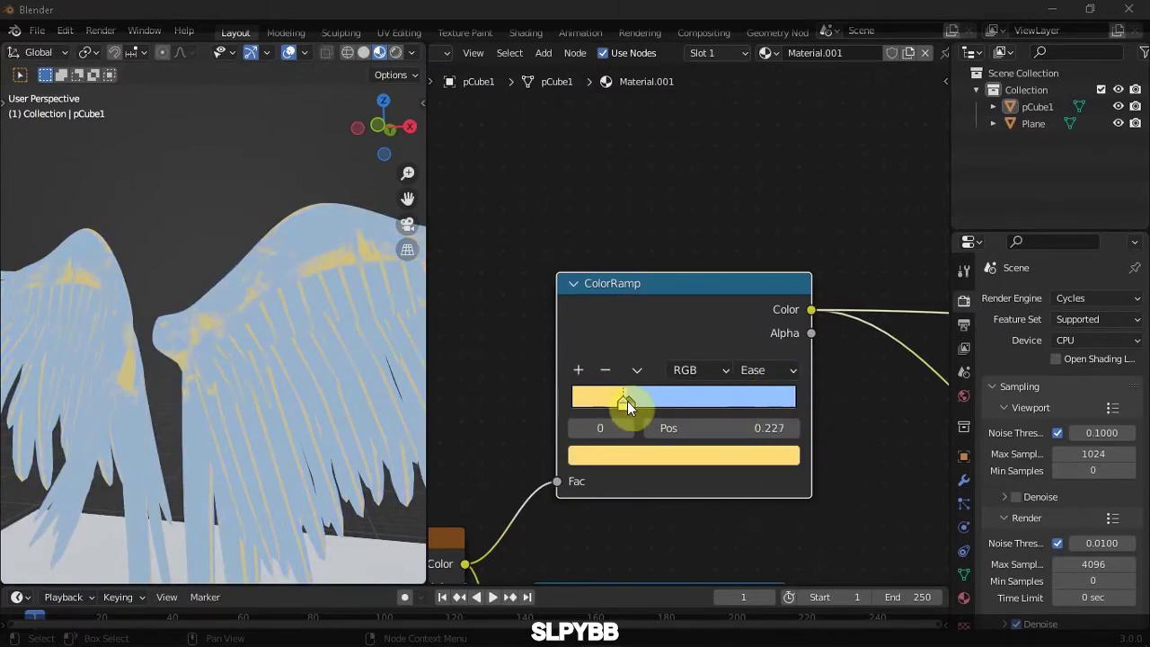
pyautogui.click(627, 401)
pyautogui.scroll(-2, 752, 284)
pyautogui.moveTo(269, 288)
pyautogui.mouseDown(button='middle')
pyautogui.moveTo(107, 271)
pyautogui.moveTo(224, 297)
pyautogui.moveTo(185, 313)
pyautogui.moveTo(219, 349)
pyautogui.mouseUp(button='middle')
pyautogui.scroll(-2, 688, 322)
pyautogui.scroll(3, 636, 389)
pyautogui.scroll(1, 630, 335)
pyautogui.scroll(2, 661, 372)
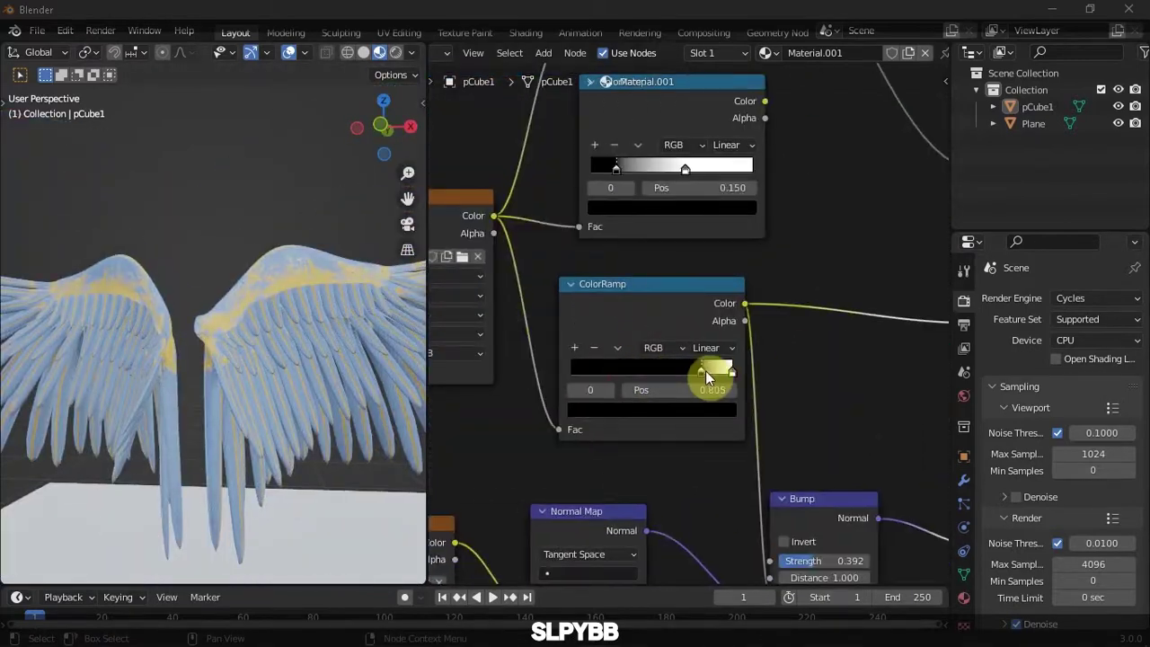
# Set the lower ramp's stop to 0.909 and the black stop to 0.273
pyautogui.moveTo(705, 370); pyautogui.dragTo(718, 371)
pyautogui.scroll(3, 212, 402)
pyautogui.moveTo(212, 402); pyautogui.dragTo(320, 256, button='middle')
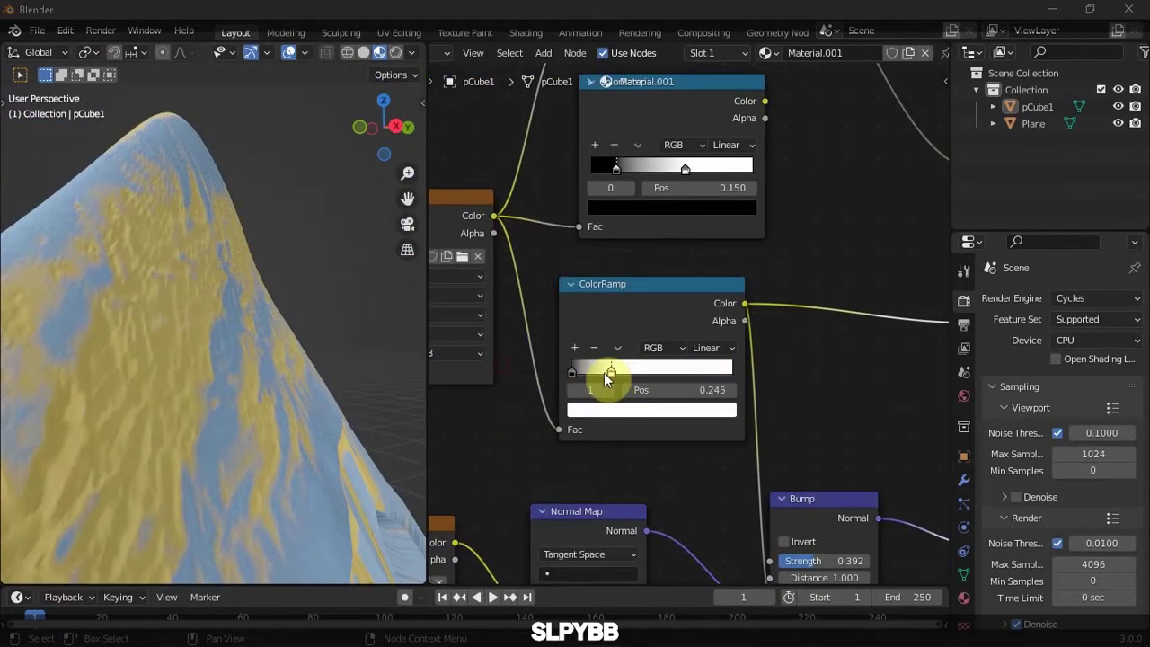
pyautogui.moveTo(604, 372); pyautogui.dragTo(600, 372)
pyautogui.scroll(-2, 600, 372)
pyautogui.scroll(-2, 304, 328)
pyautogui.scroll(1, 641, 377)
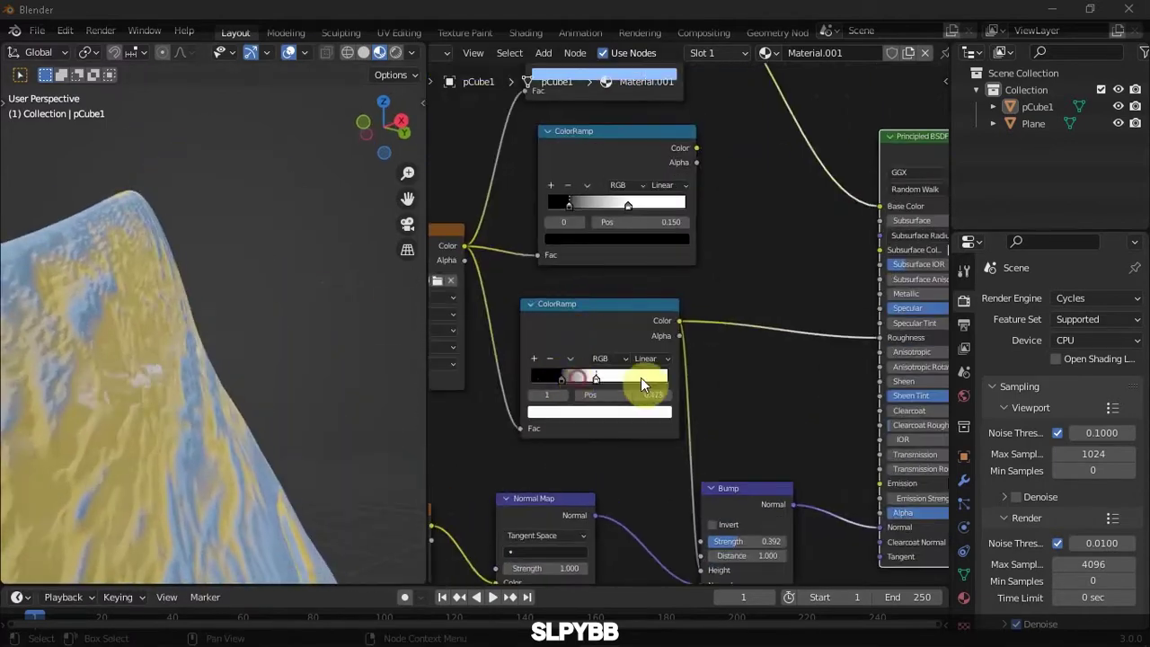
pyautogui.scroll(2, 188, 346)
pyautogui.scroll(-2, 188, 346)
pyautogui.scroll(3, 636, 464)
pyautogui.moveTo(604, 416); pyautogui.dragTo(614, 416)
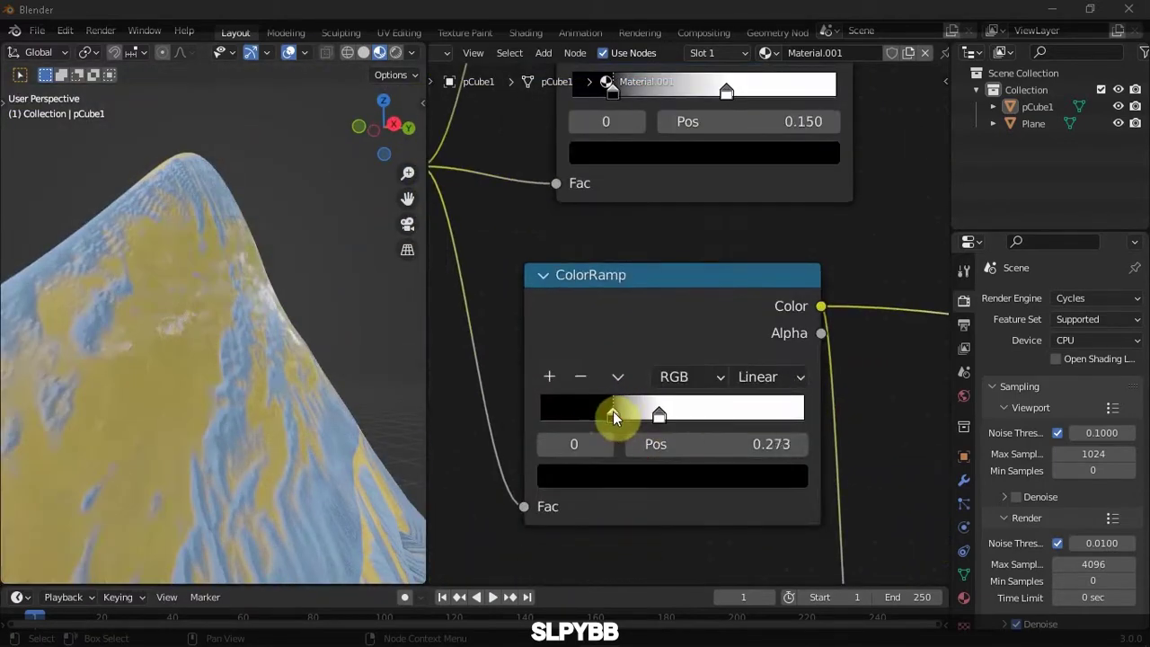
pyautogui.scroll(-2, 683, 386)
# Tune the remaining ramp stops to 0.082, 0.245 and 0.264 to balance gold and blue
pyautogui.moveTo(769, 362); pyautogui.dragTo(770, 405, button='middle')
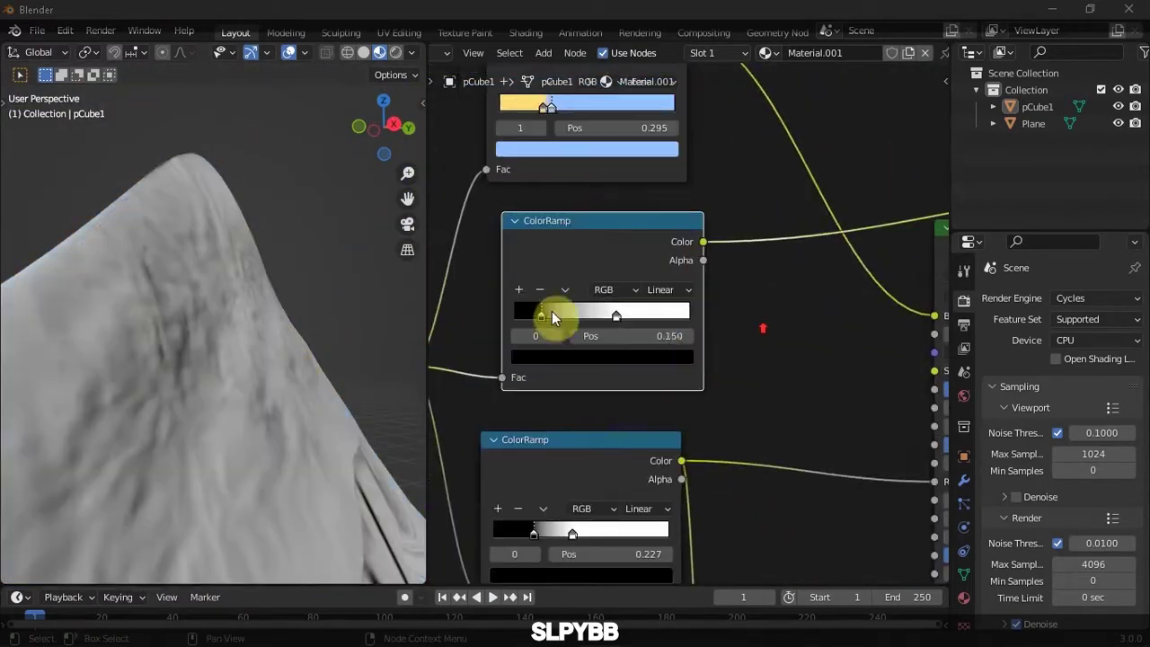
pyautogui.moveTo(544, 314); pyautogui.dragTo(776, 221, button='middle')
pyautogui.scroll(-1, 688, 318)
pyautogui.scroll(1, 688, 308)
pyautogui.moveTo(476, 360); pyautogui.dragTo(437, 363)
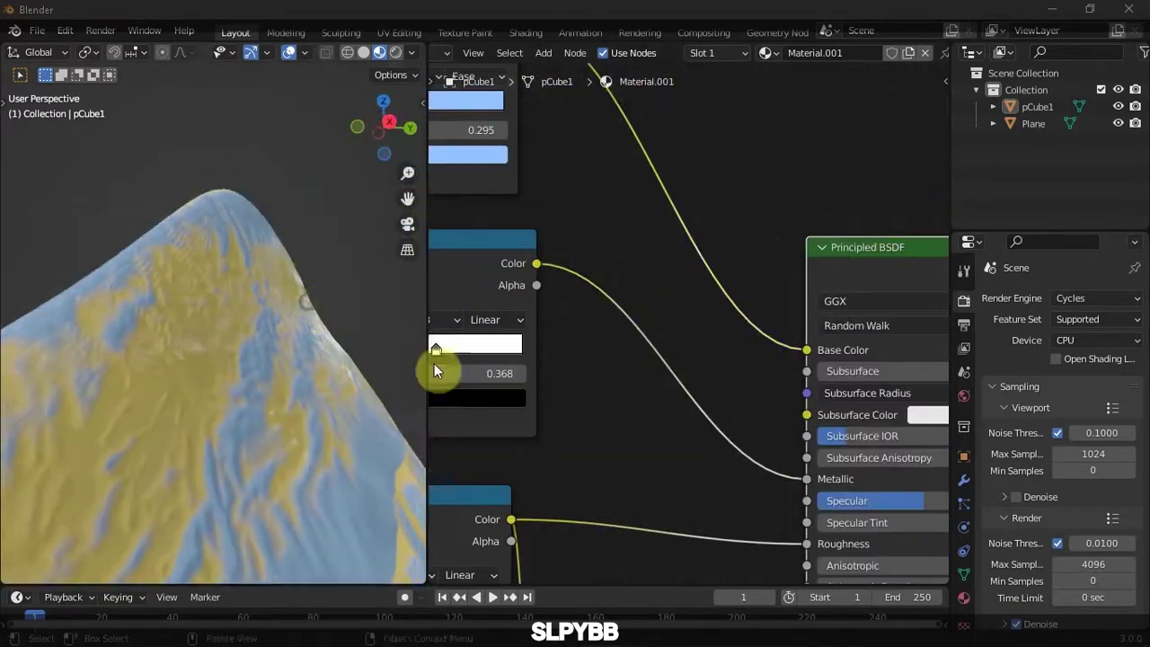
pyautogui.scroll(2, 436, 363)
pyautogui.scroll(1, 586, 325)
pyautogui.moveTo(532, 348); pyautogui.dragTo(658, 320)
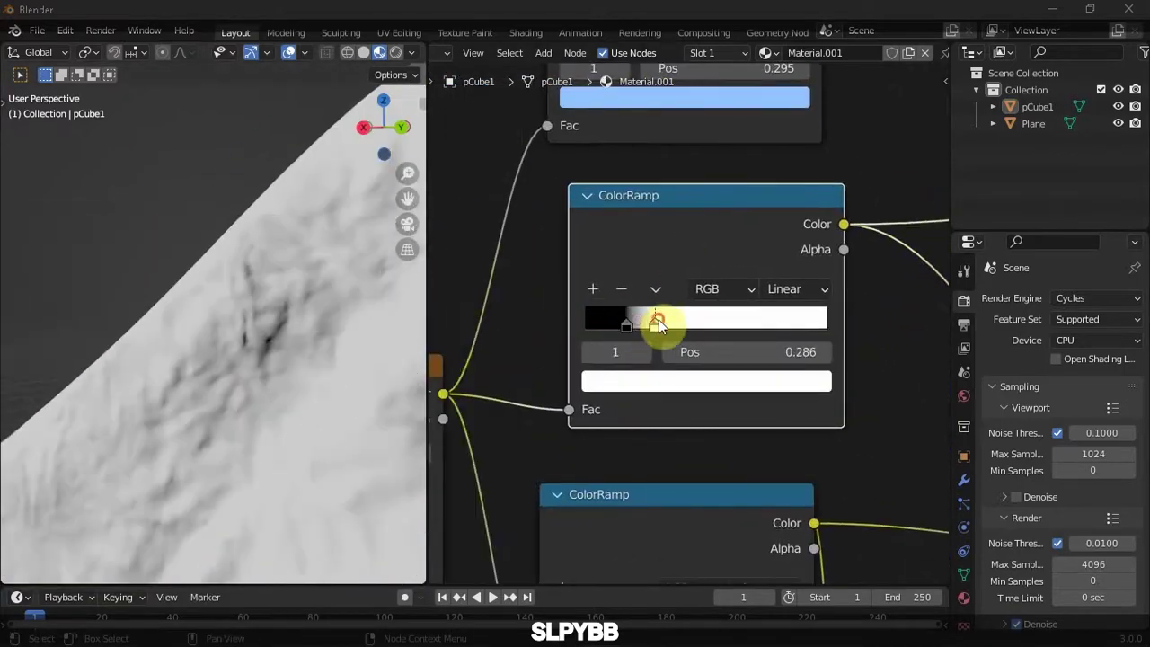
pyautogui.moveTo(440, 369); pyautogui.dragTo(580, 370, button='middle')
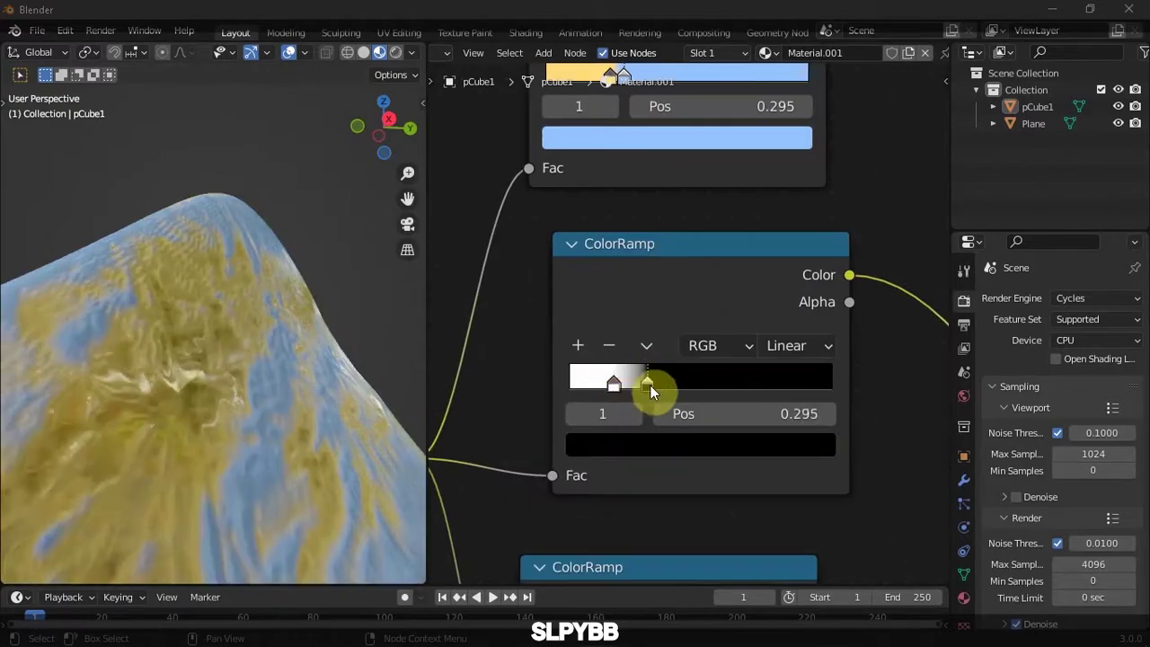
pyautogui.moveTo(655, 390); pyautogui.dragTo(637, 386)
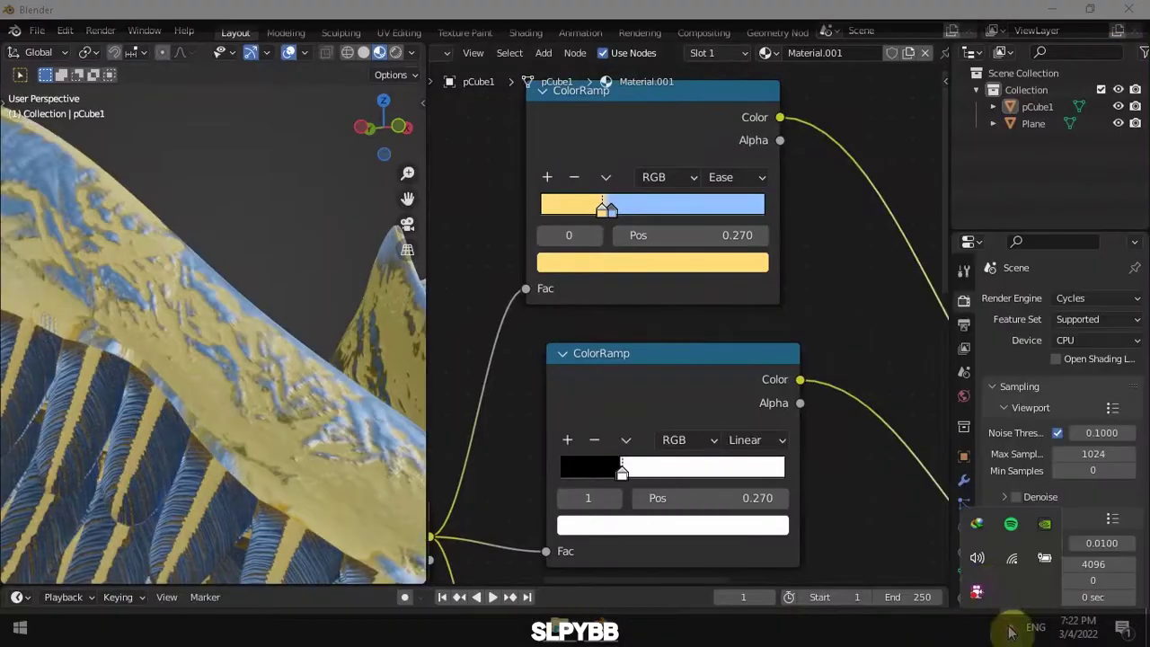
# Mix Noise and Musgrave textures into the Bump height and give the wings a gold, Metallic 1.0 base colour
pyautogui.click(590, 168)
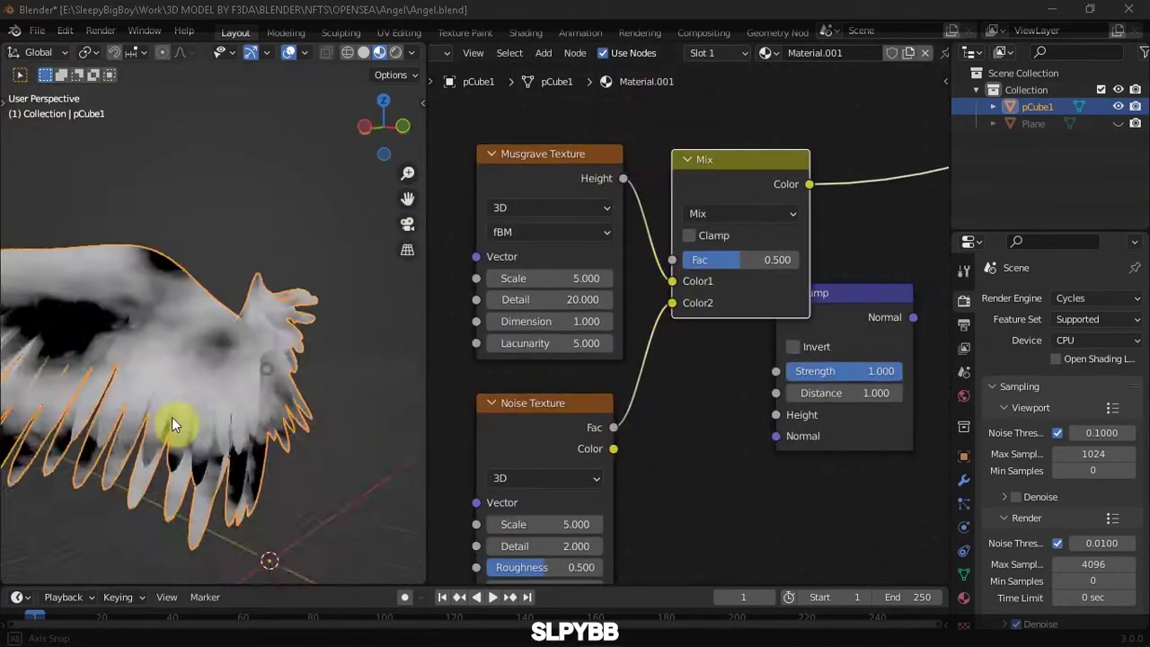
pyautogui.moveTo(669, 238); pyautogui.dragTo(680, 437)
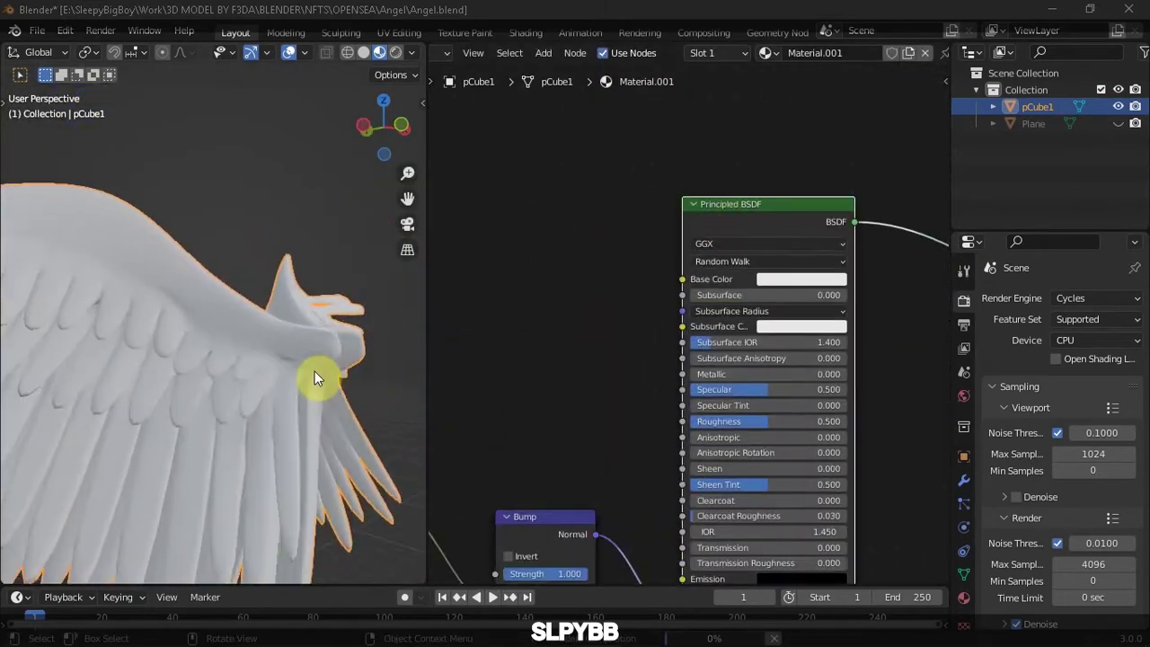
pyautogui.click(800, 278)
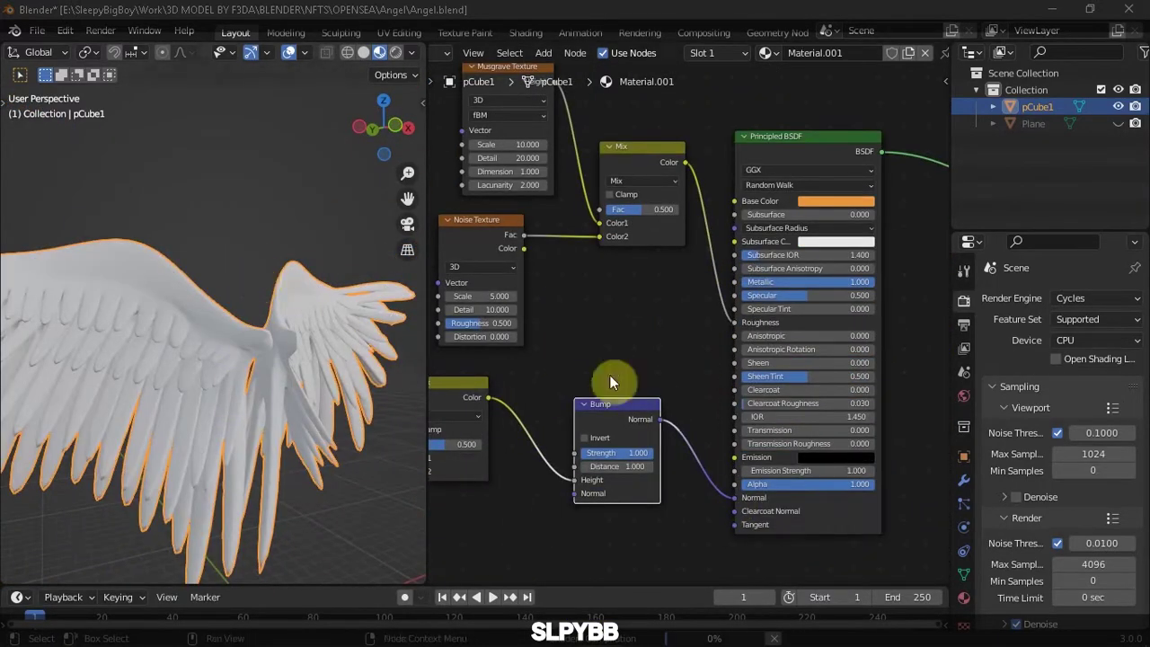
pyautogui.moveTo(124, 357)
pyautogui.mouseDown(button='middle')
pyautogui.moveTo(240, 390)
pyautogui.moveTo(200, 410)
pyautogui.moveTo(266, 308)
pyautogui.mouseUp(button='middle')
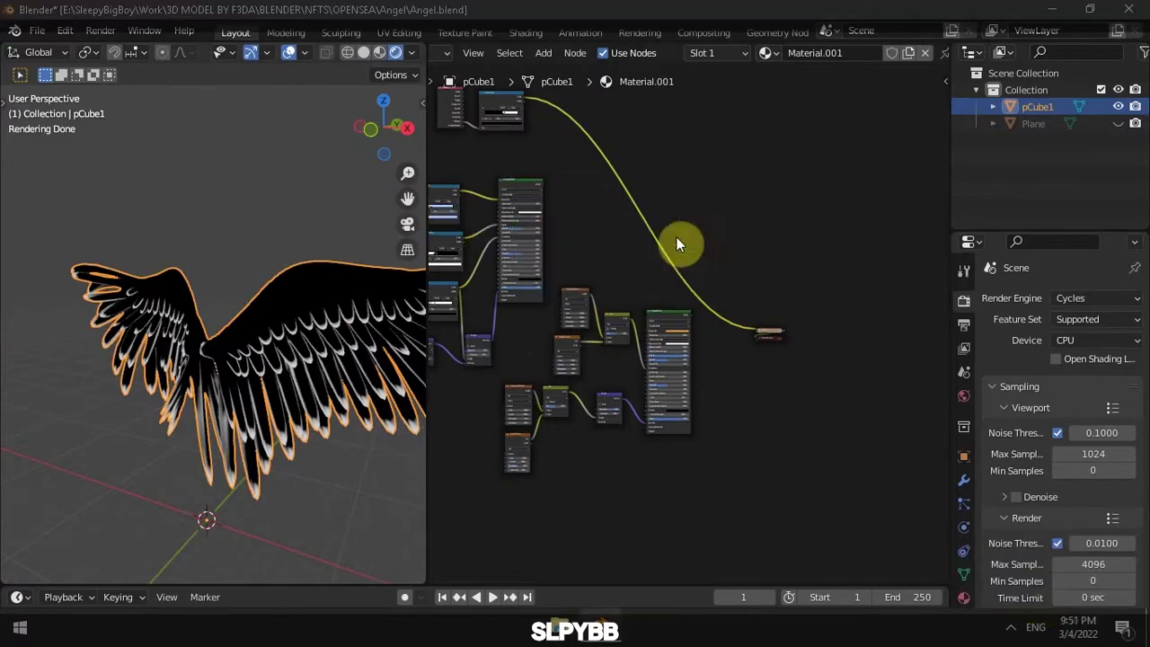
# Move all the shader nodes, then orbit and zoom in to view the wings from below
pyautogui.press('a')
pyautogui.press('g')
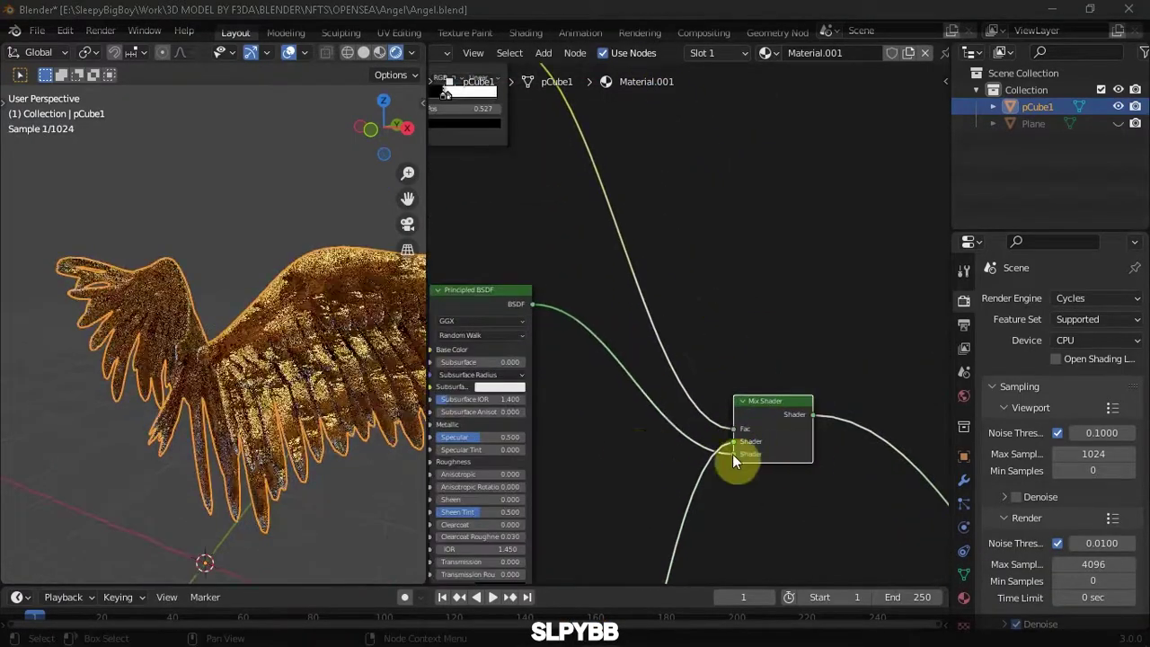
pyautogui.moveTo(273, 217); pyautogui.dragTo(227, 278, button='middle')
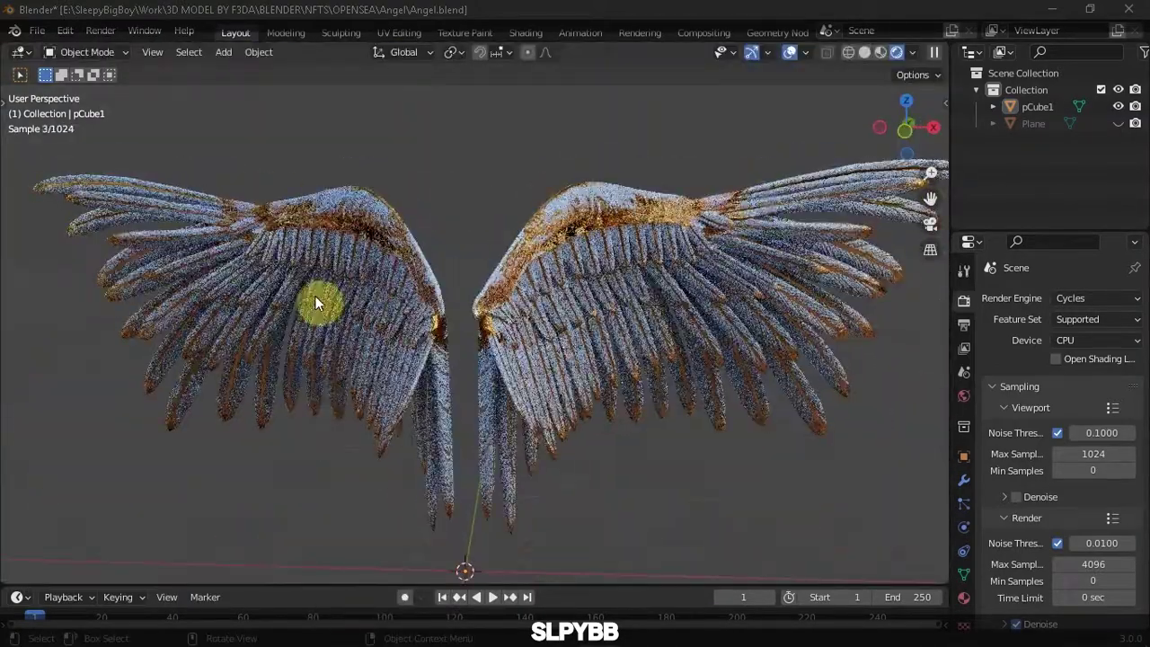
pyautogui.moveTo(318, 303); pyautogui.dragTo(419, 314, button='middle')
pyautogui.scroll(5, 444, 221)
pyautogui.moveTo(444, 221)
pyautogui.mouseDown(button='middle')
pyautogui.moveTo(750, 444)
pyautogui.moveTo(455, 264)
pyautogui.moveTo(465, 201)
pyautogui.moveTo(409, 280)
pyautogui.mouseUp(button='middle')
# Open the OBJ import file browser from the File menu
pyautogui.scroll(-10, 525, 311)
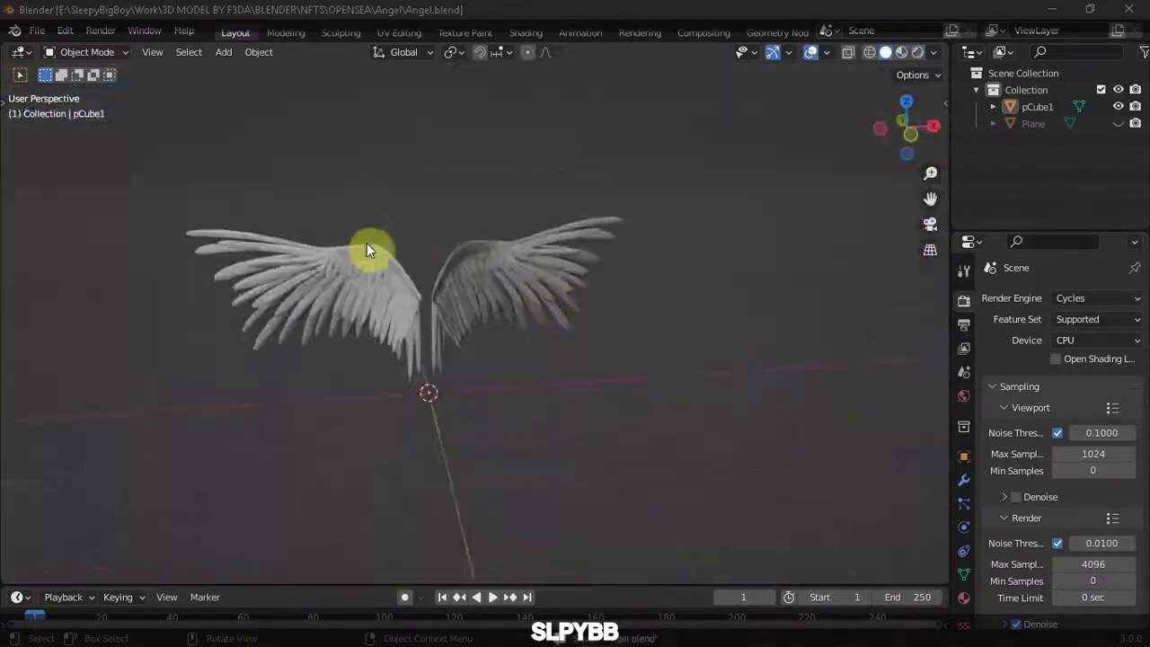
pyautogui.click(37, 30)
pyautogui.click(378, 406)
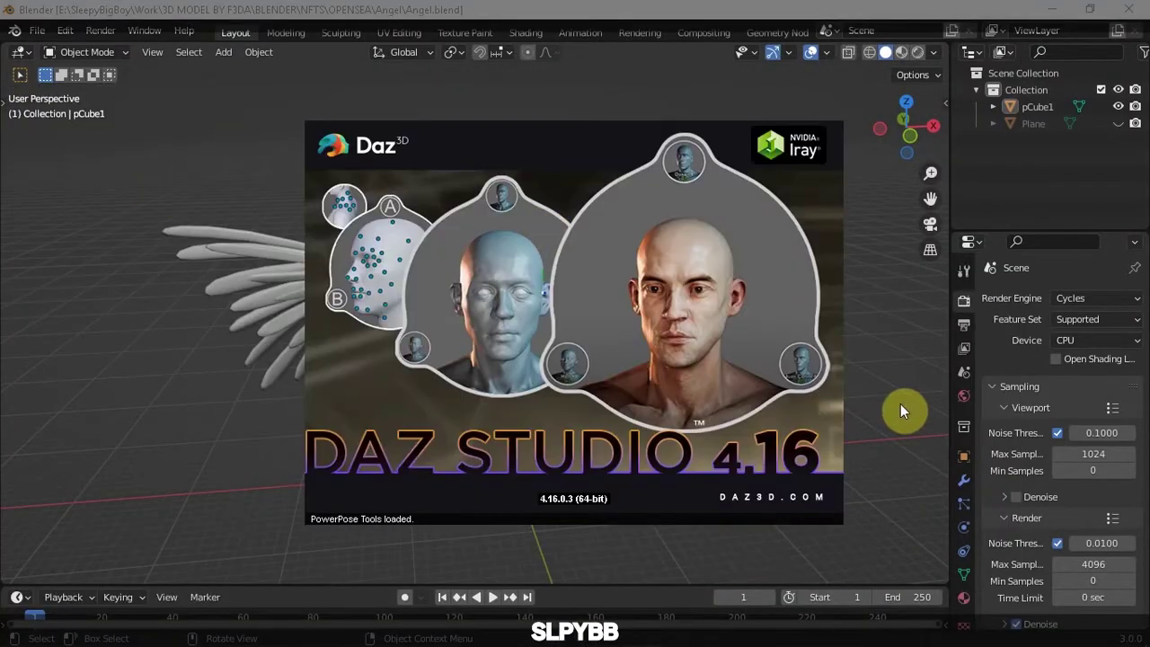
# Select the wings and export them as Wavefront Angel.obj with Selection Only ticked
pyautogui.click(495, 268)
pyautogui.click(36, 31)
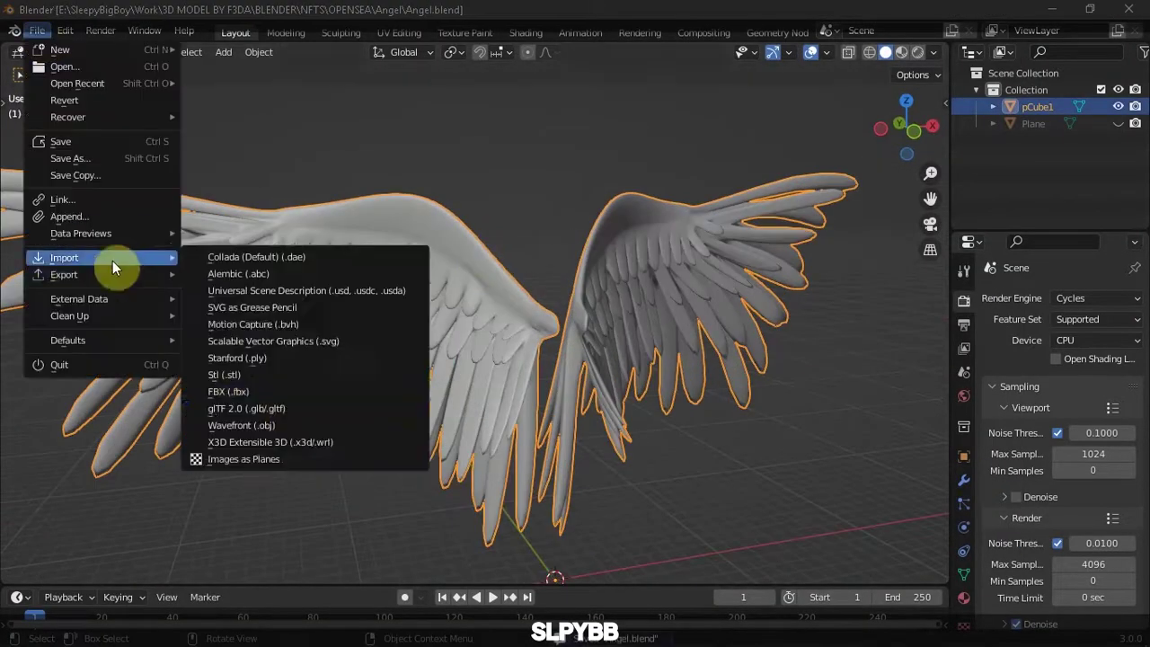
pyautogui.click(422, 415)
pyautogui.click(911, 183)
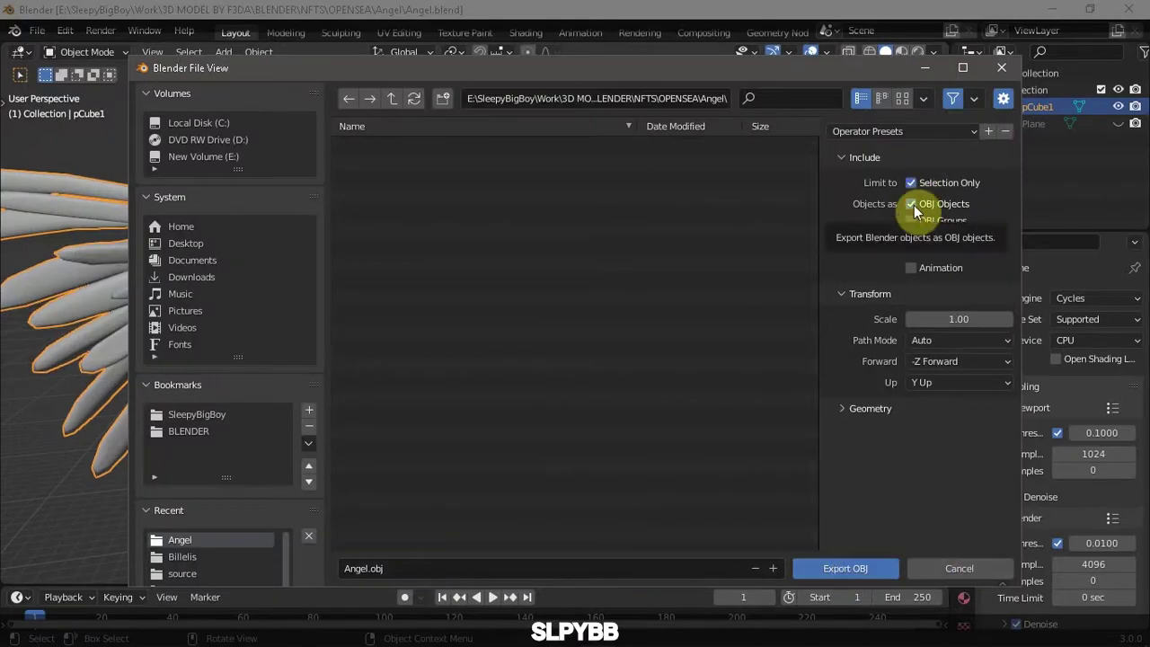
pyautogui.click(844, 568)
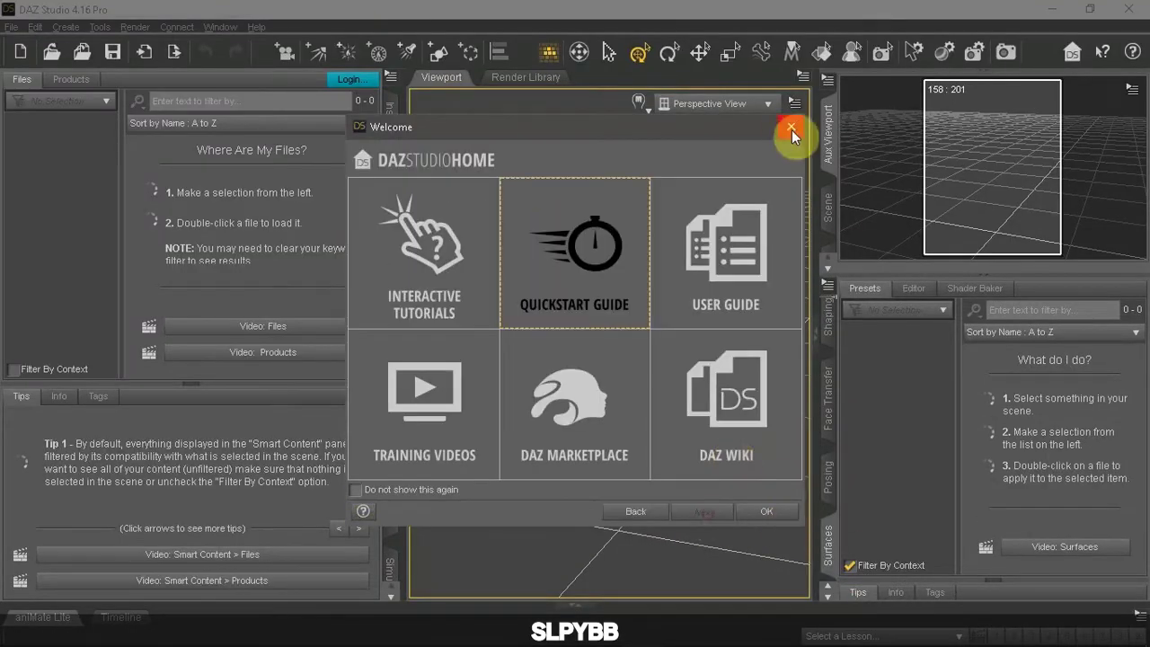
# Import Angel.obj into Daz Studio with Convert From set to Blender
pyautogui.click(794, 133)
pyautogui.click(11, 27)
pyautogui.click(41, 205)
pyautogui.click(453, 370)
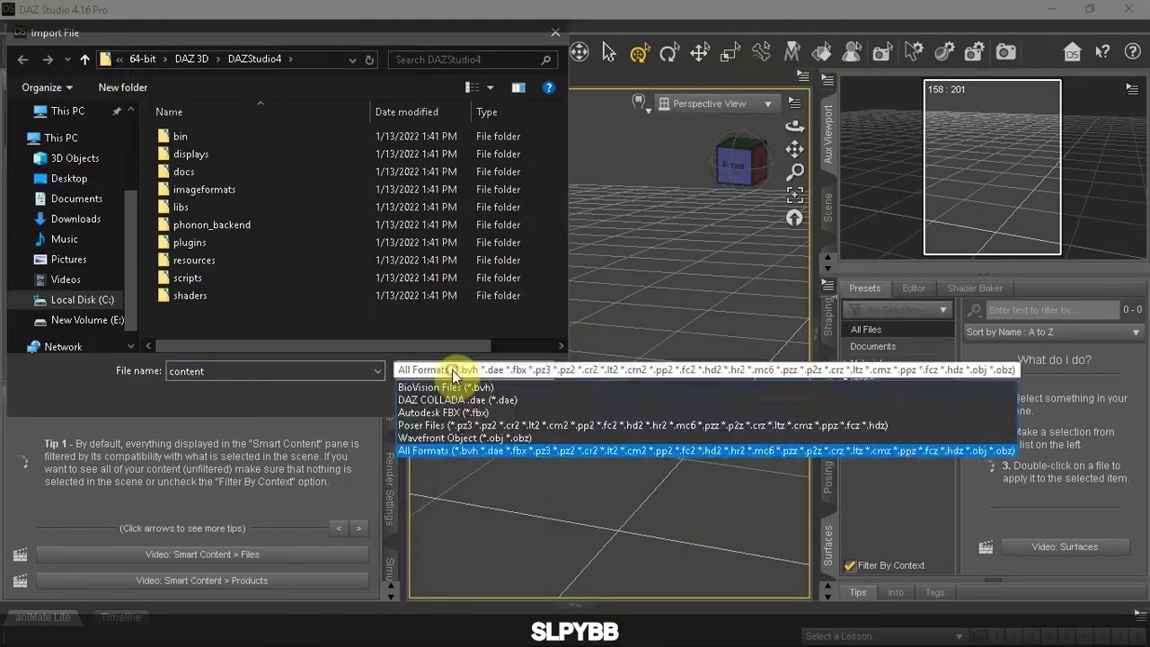
pyautogui.press('Escape')
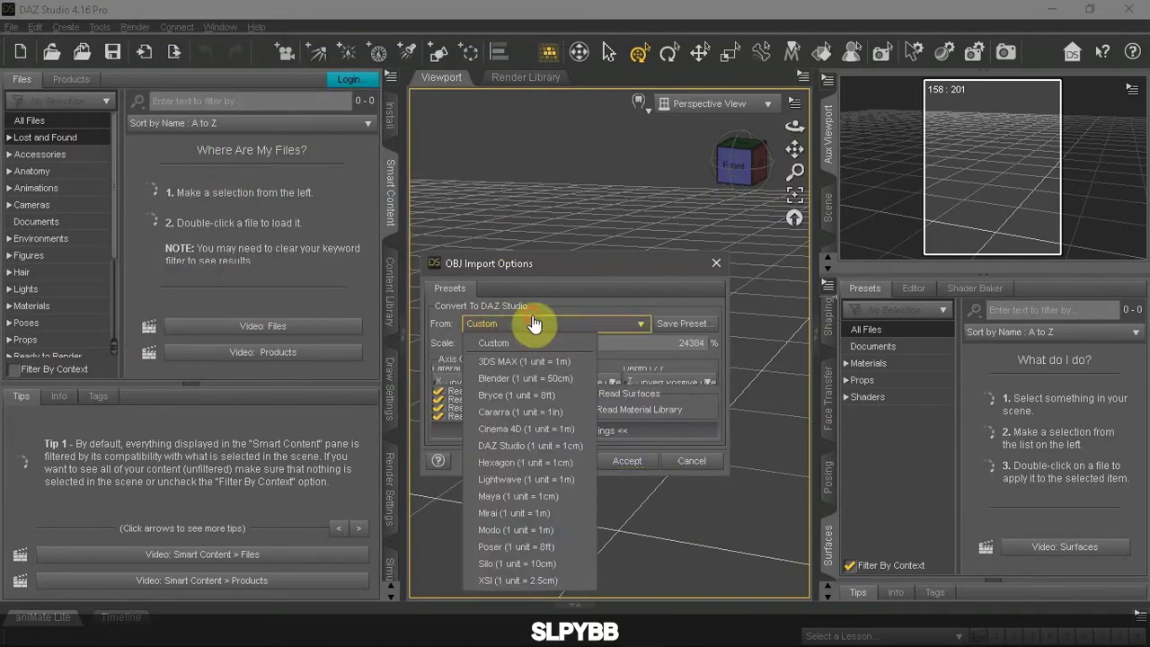
pyautogui.click(635, 465)
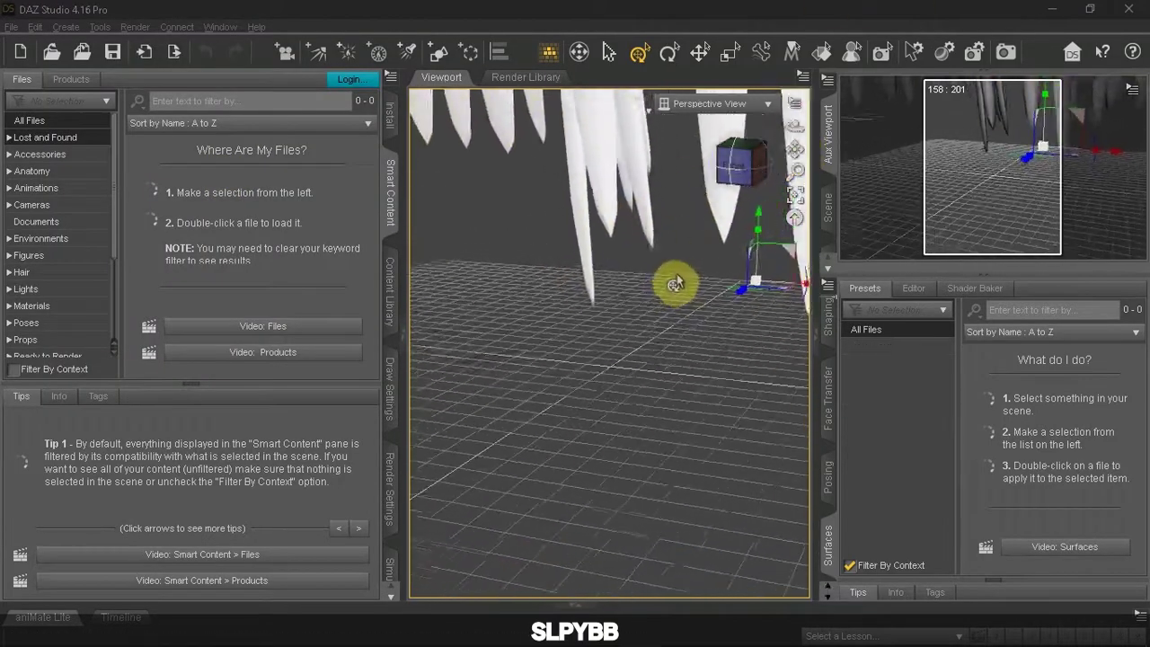
pyautogui.click(830, 340)
pyautogui.click(828, 306)
# Scale the wings to 32.9%, then to 4.4%, viewing them from above and the front
pyautogui.click(902, 446)
pyautogui.moveTo(1048, 324); pyautogui.dragTo(1051, 323)
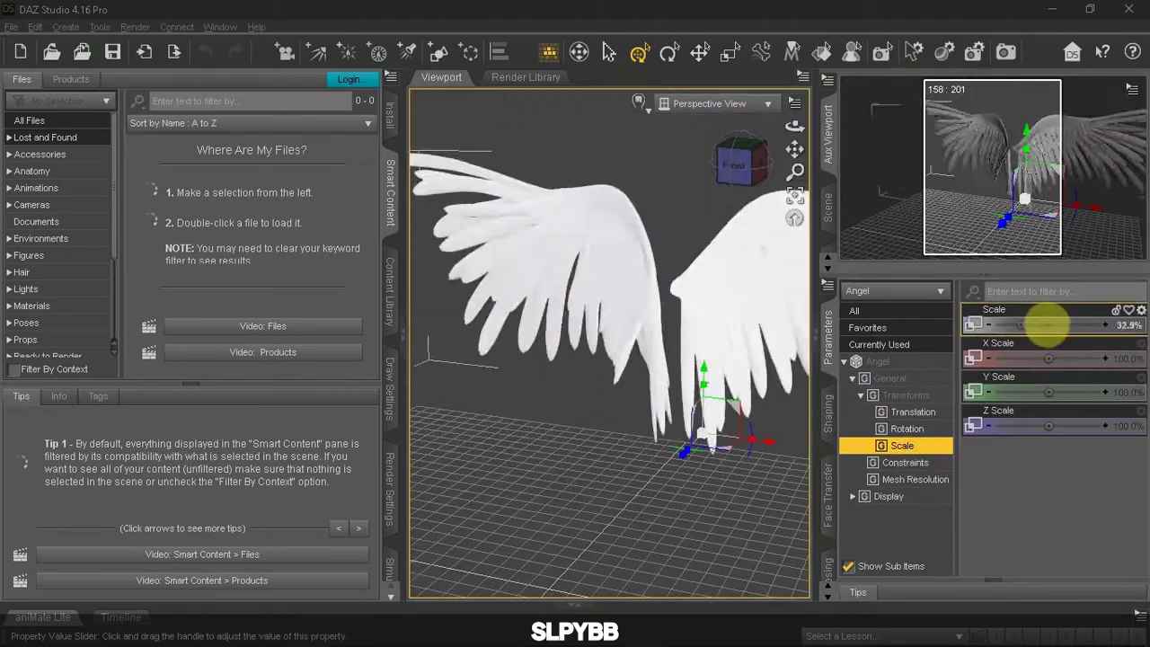
pyautogui.click(744, 149)
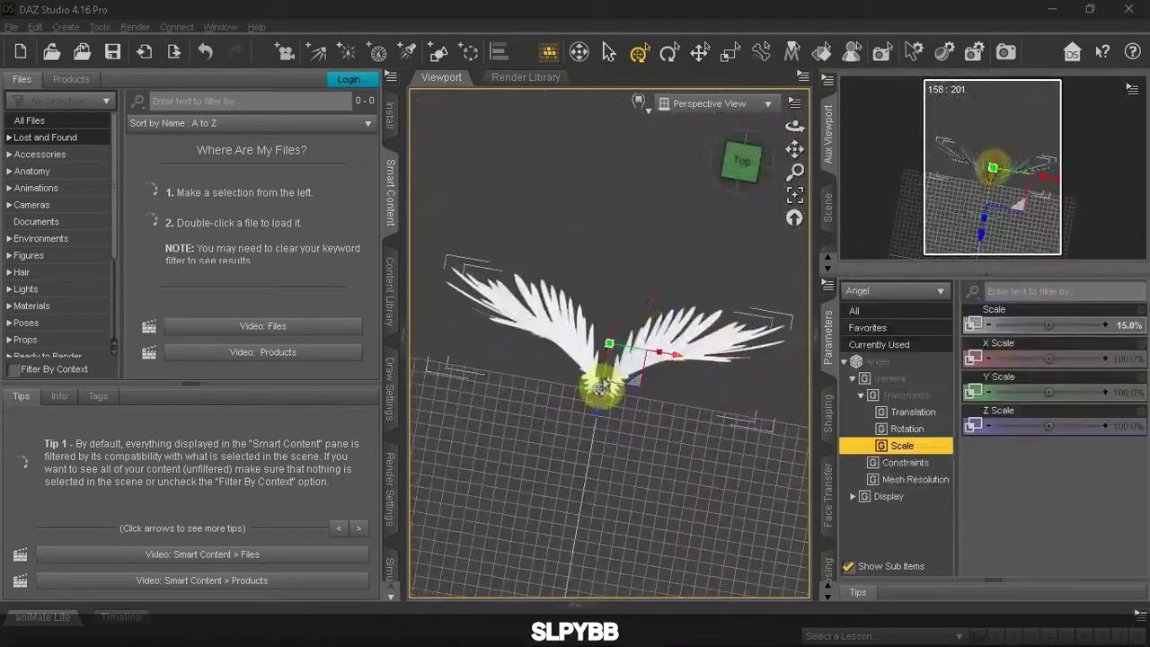
pyautogui.moveTo(794, 197); pyautogui.dragTo(669, 405)
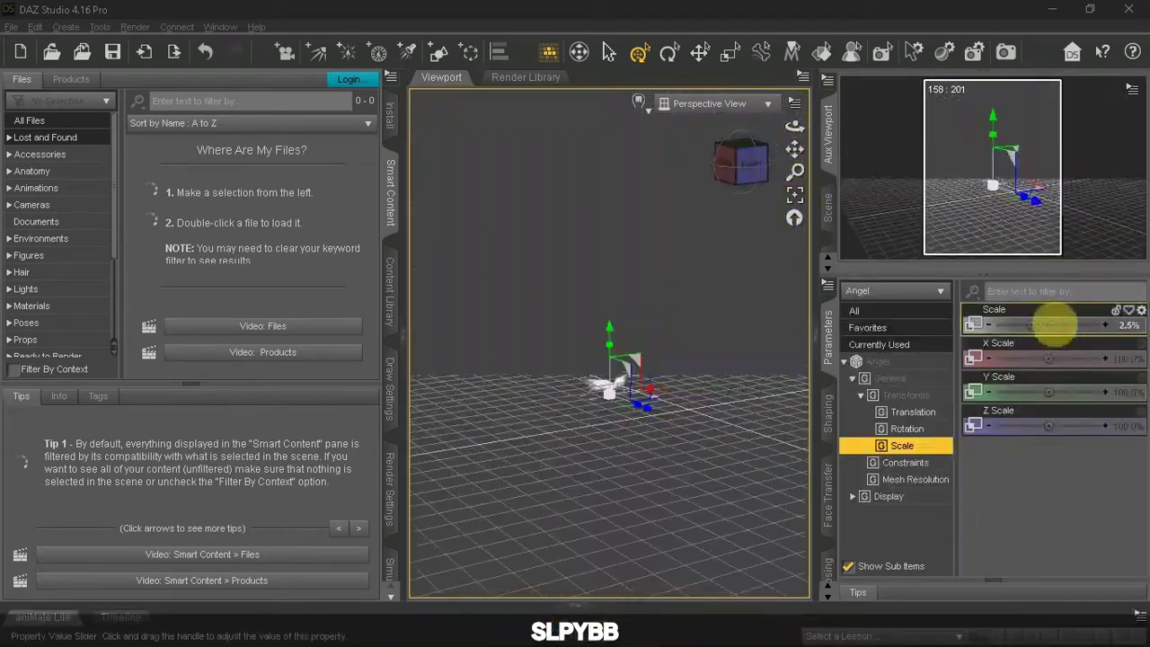
pyautogui.moveTo(1055, 324); pyautogui.dragTo(1064, 324)
pyautogui.scroll(3, 216, 243)
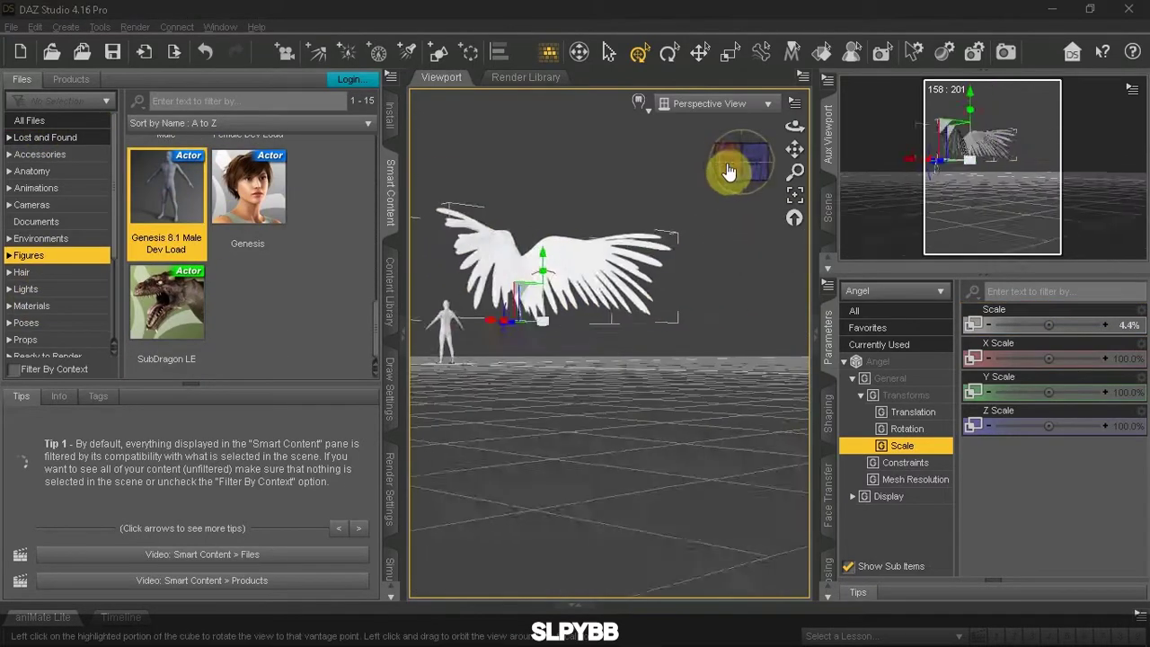
# From a side view, select the figure's head and browse the pose presets
pyautogui.moveTo(728, 171)
pyautogui.mouseDown()
pyautogui.moveTo(745, 167)
pyautogui.moveTo(739, 159)
pyautogui.moveTo(796, 206)
pyautogui.moveTo(856, 221)
pyautogui.mouseUp()
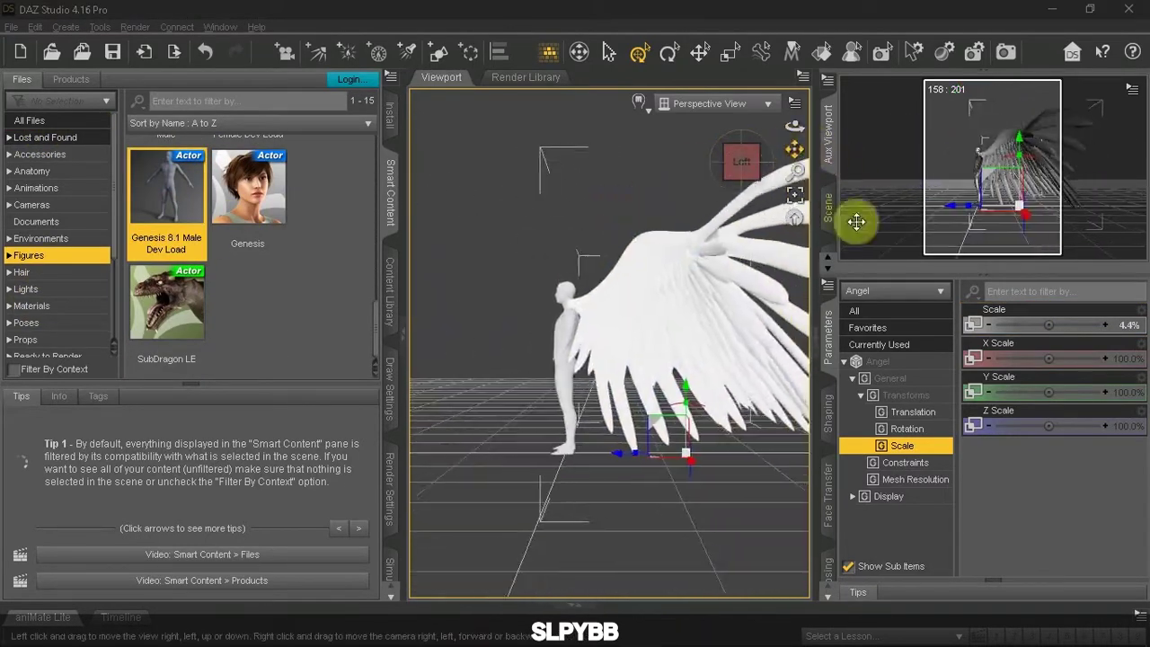
pyautogui.click(759, 156)
pyautogui.click(673, 251)
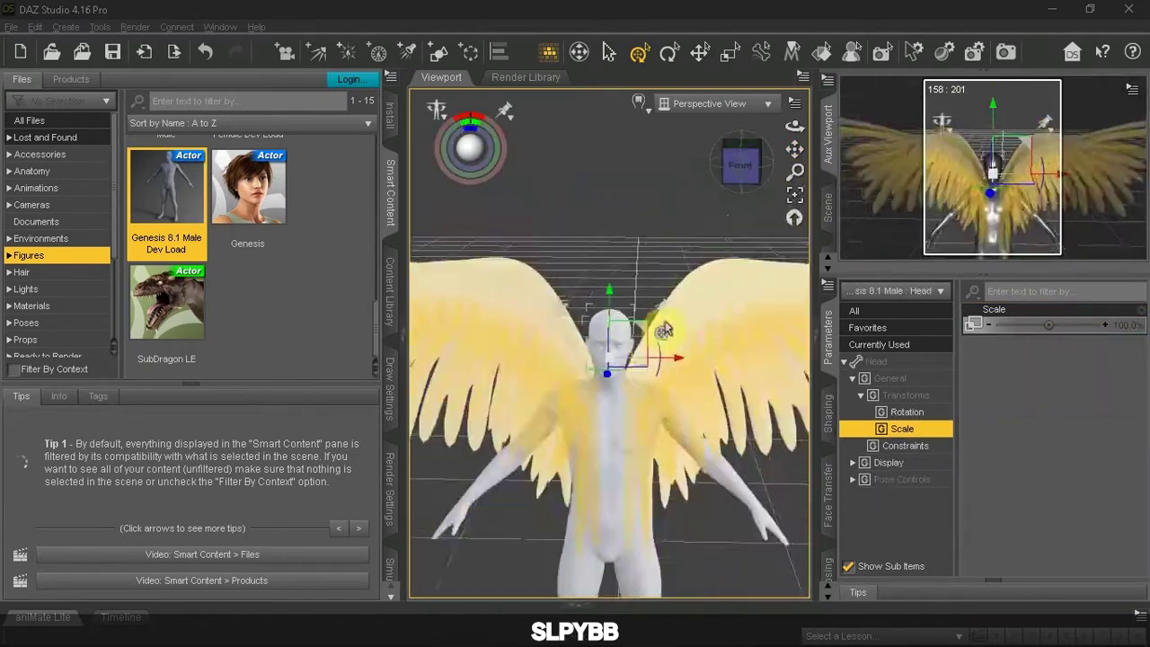
# Try a pose preset on the figure with joint limits kept, then undo it
pyautogui.scroll(-2, 276, 258)
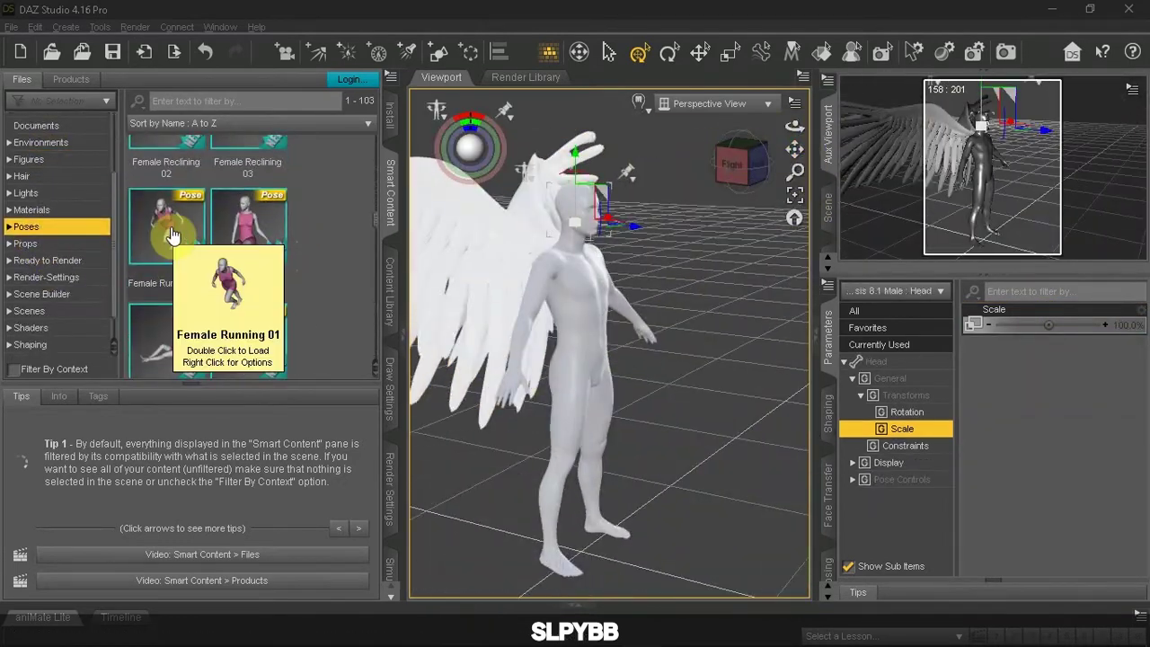
pyautogui.doubleClick(166, 247)
pyautogui.scroll(-5, 261, 274)
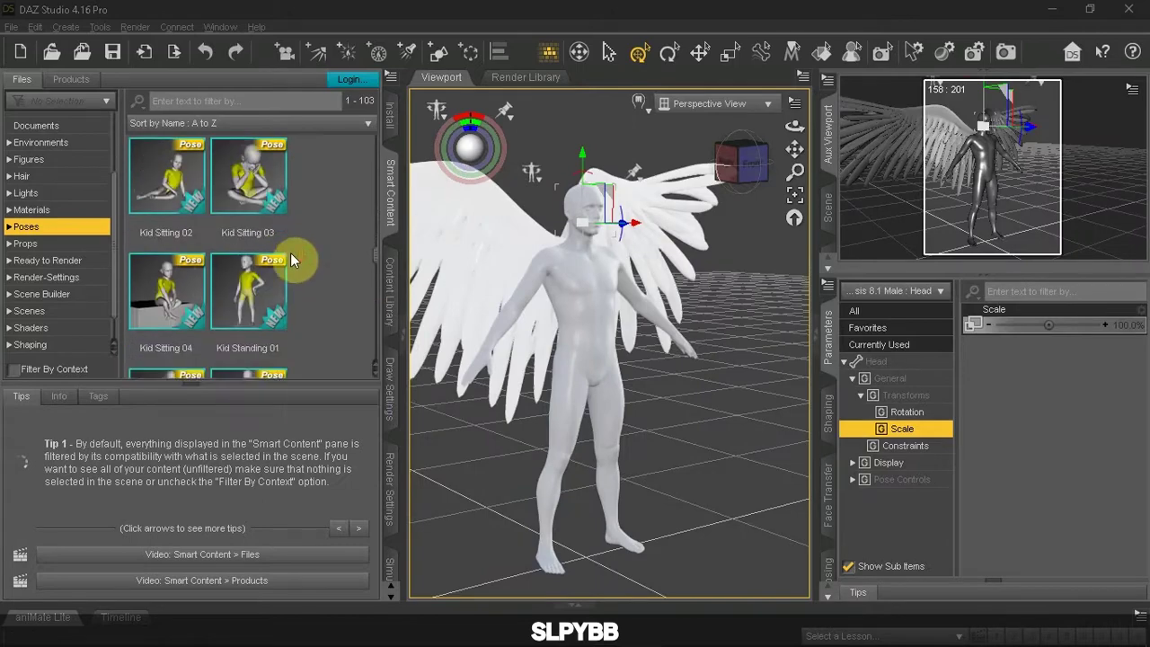
pyautogui.scroll(-3, 285, 264)
pyautogui.click(708, 362)
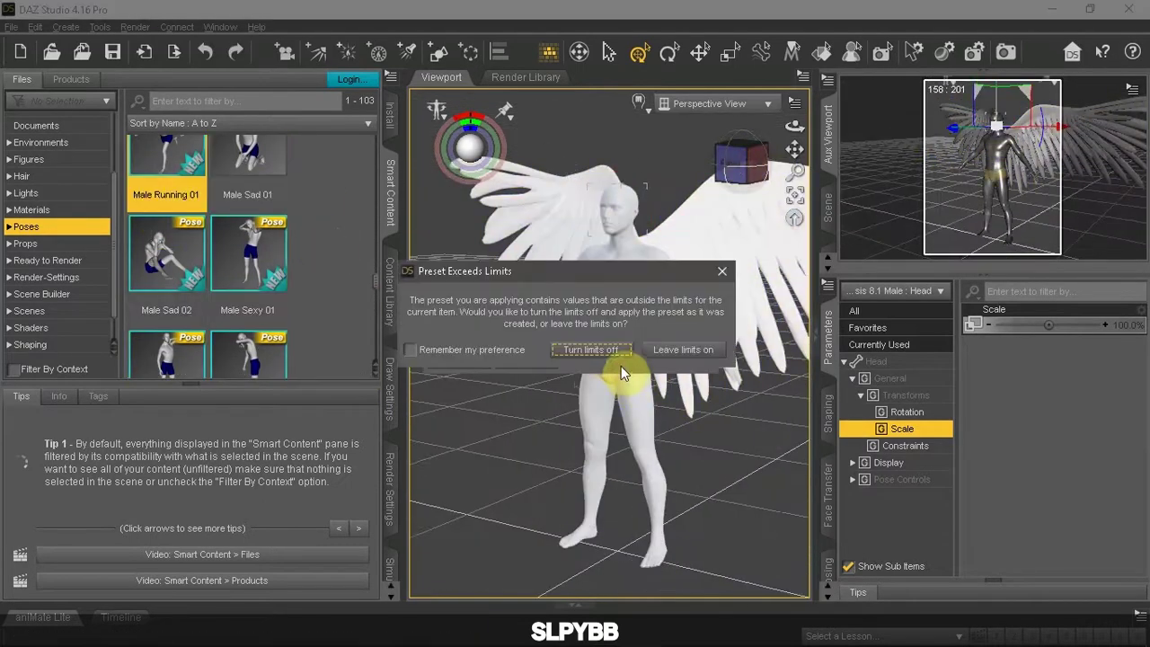
pyautogui.scroll(5, 269, 277)
pyautogui.scroll(5, 220, 305)
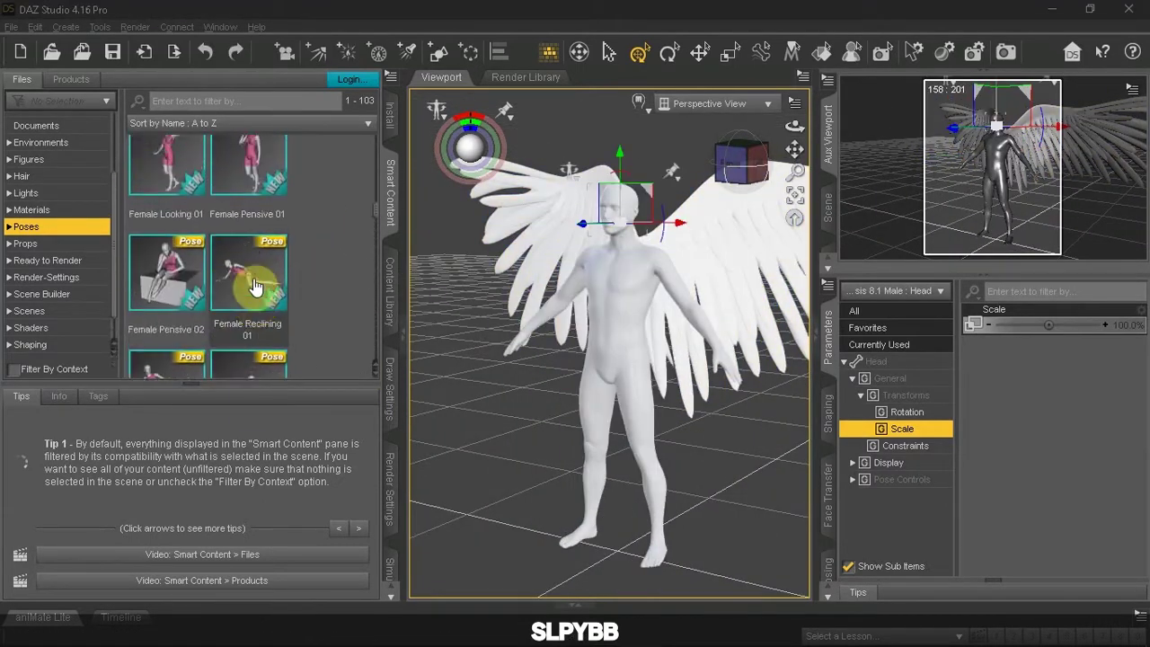
pyautogui.scroll(5, 269, 296)
pyautogui.scroll(5, 242, 279)
pyautogui.hotkey('ctrl', 'z')
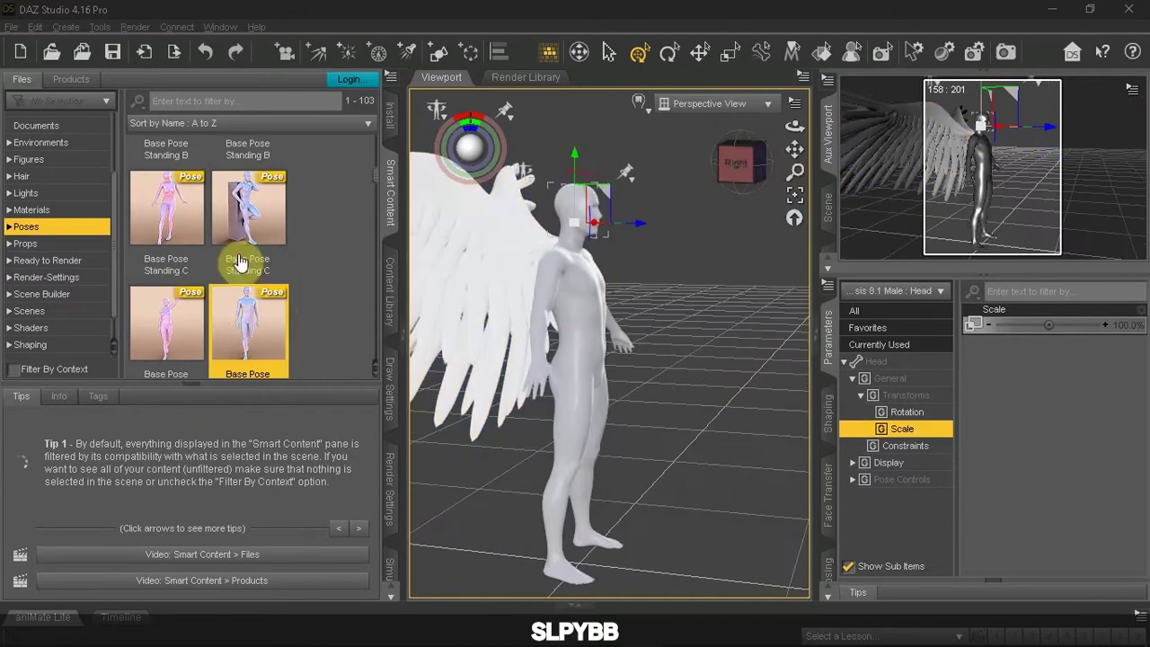
pyautogui.scroll(2, 244, 257)
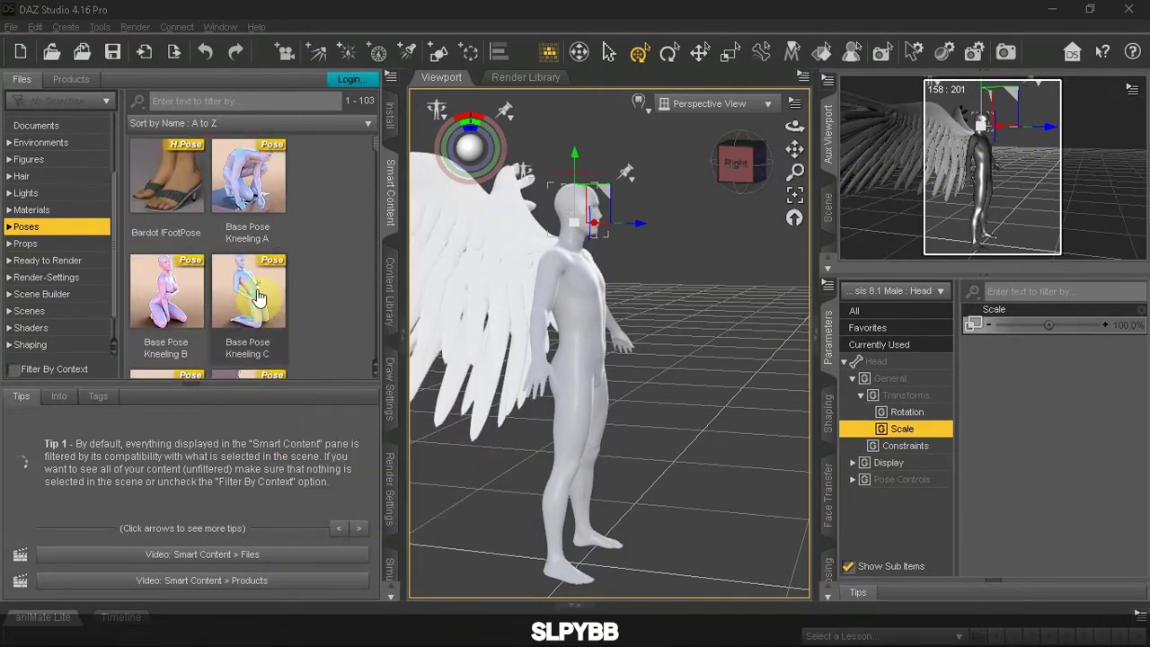
# Set the figure's Bodybuilder morph to 100% in the body shape morphs
pyautogui.click(582, 292)
pyautogui.click(834, 412)
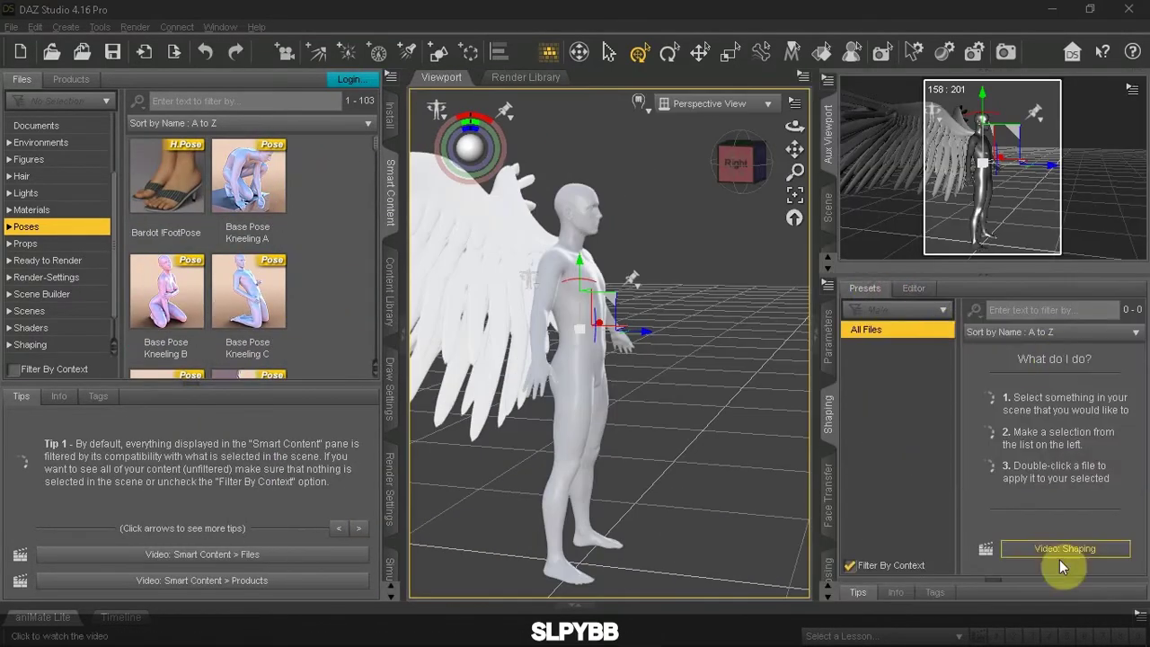
pyautogui.moveTo(997, 343); pyautogui.dragTo(1112, 340)
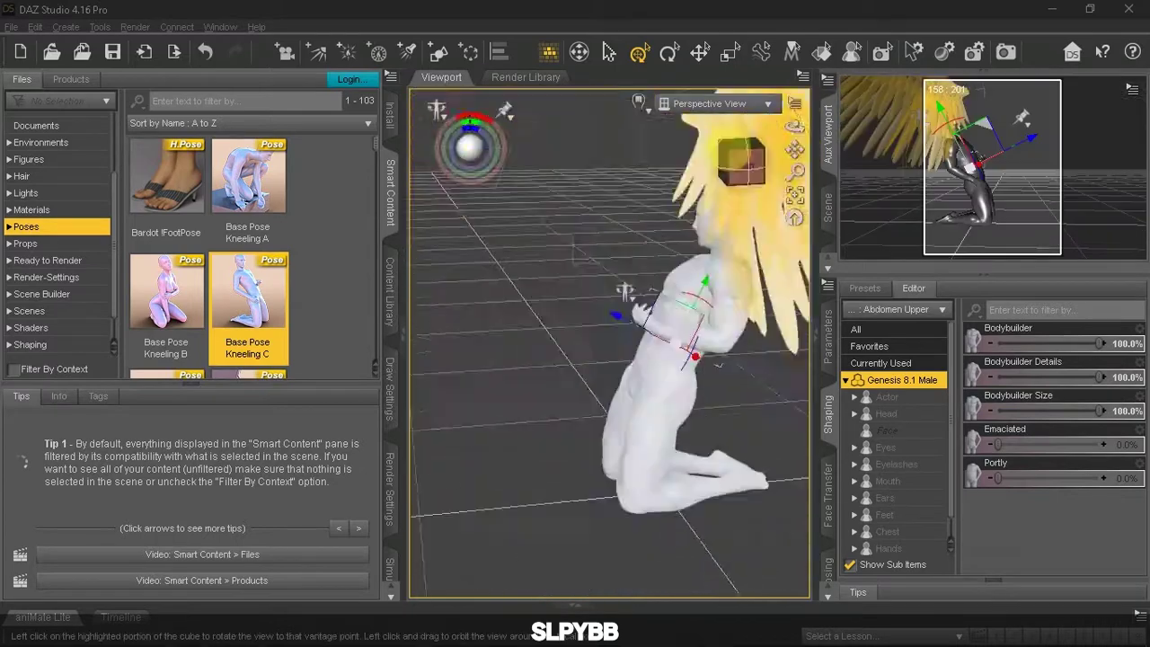
pyautogui.scroll(-5, 207, 270)
# Apply the Base Pose Walking A pose and orbit to a front-corner view of the figure
pyautogui.doubleClick(239, 294)
pyautogui.moveTo(506, 256); pyautogui.dragTo(519, 450)
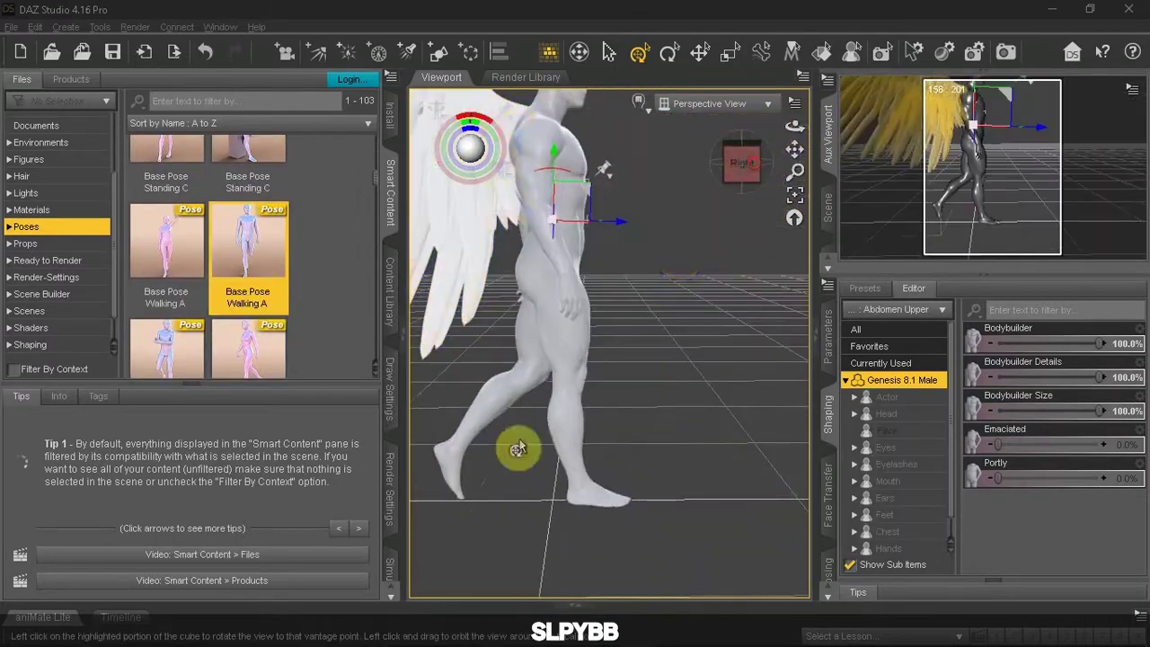
pyautogui.click(595, 340)
pyautogui.click(749, 163)
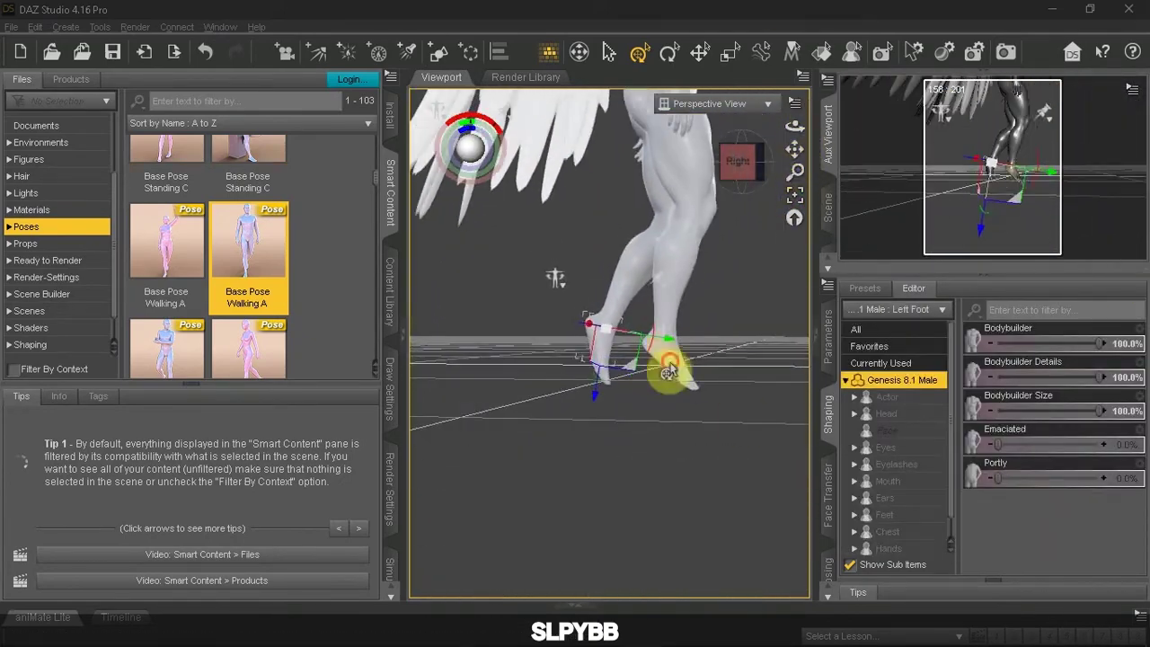
pyautogui.moveTo(795, 147); pyautogui.dragTo(742, 158)
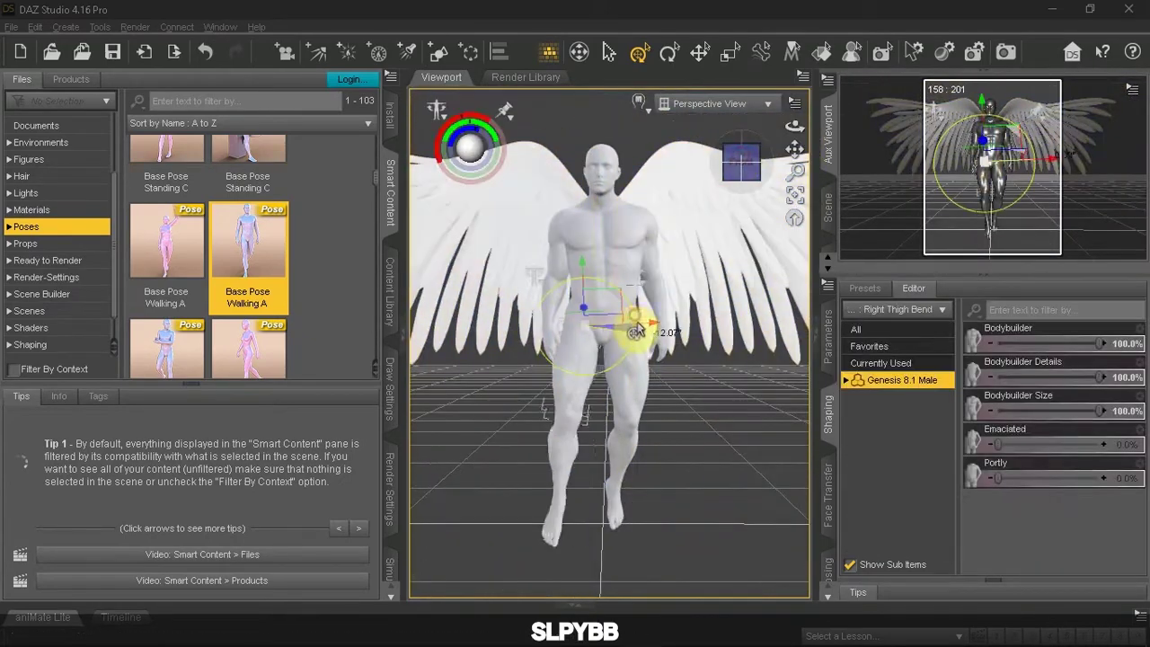
# Select the right hand and try a wrist rotation, undoing and redoing it
pyautogui.click(620, 231)
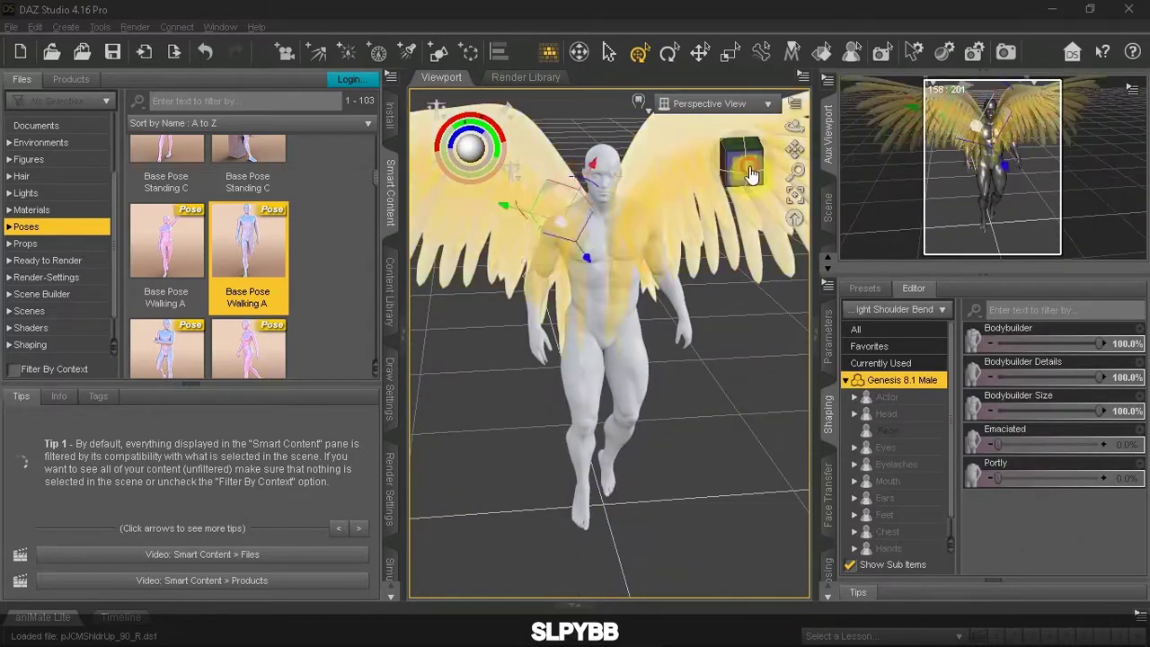
pyautogui.click(691, 227)
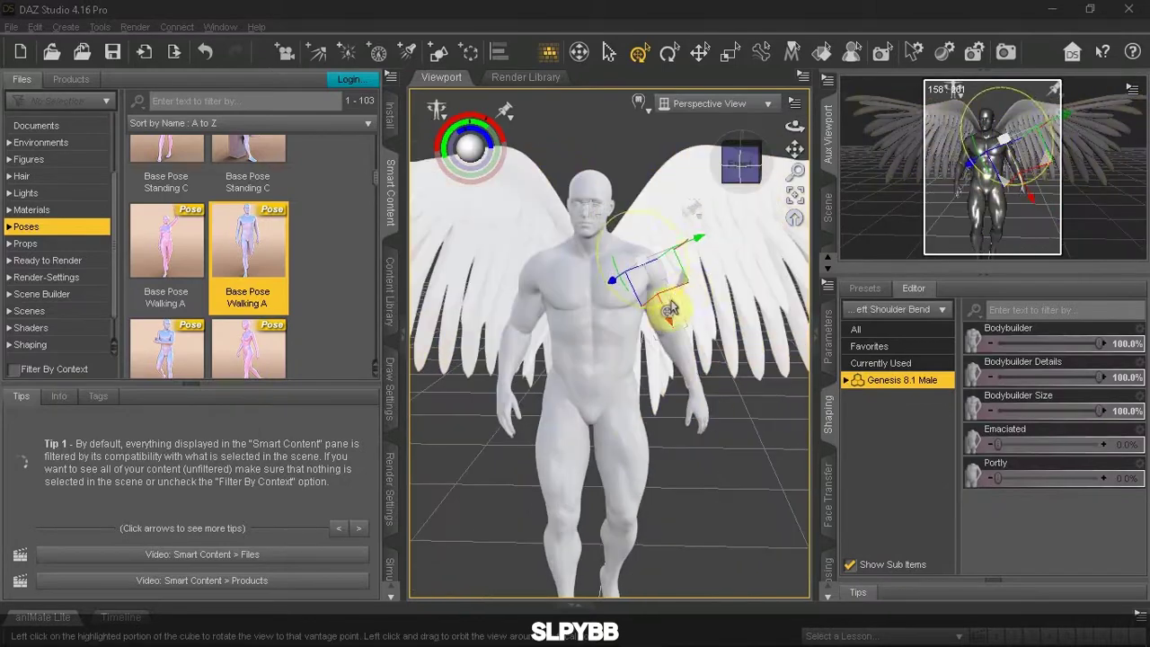
pyautogui.click(678, 277)
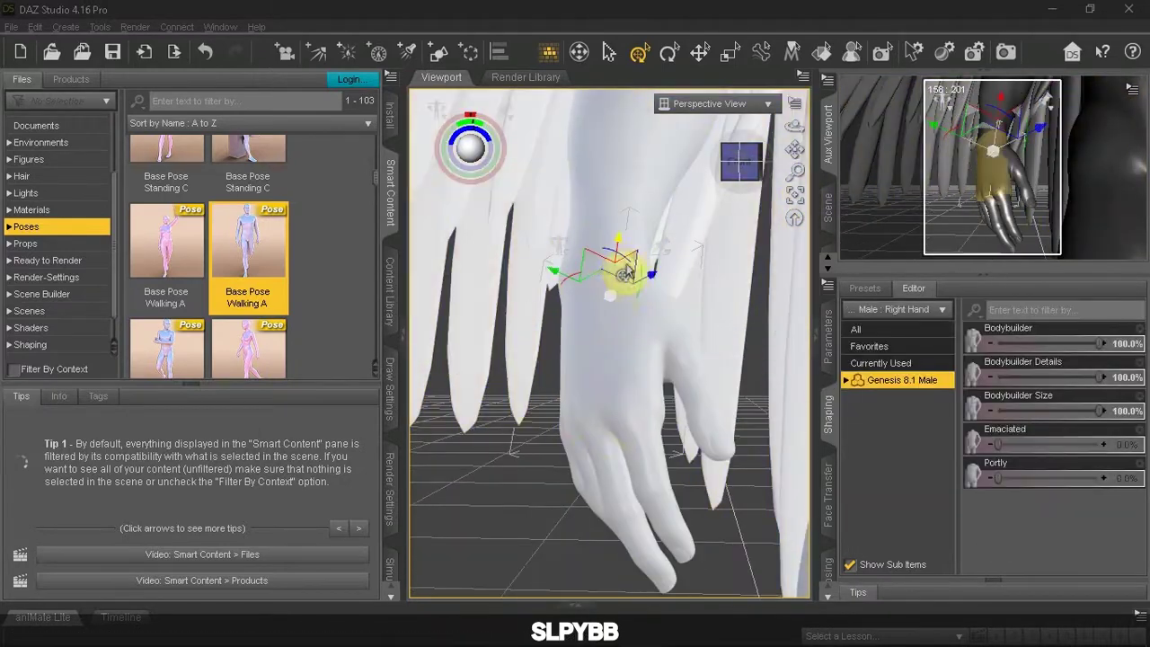
pyautogui.moveTo(600, 291); pyautogui.dragTo(551, 305)
pyautogui.moveTo(805, 202); pyautogui.dragTo(656, 203)
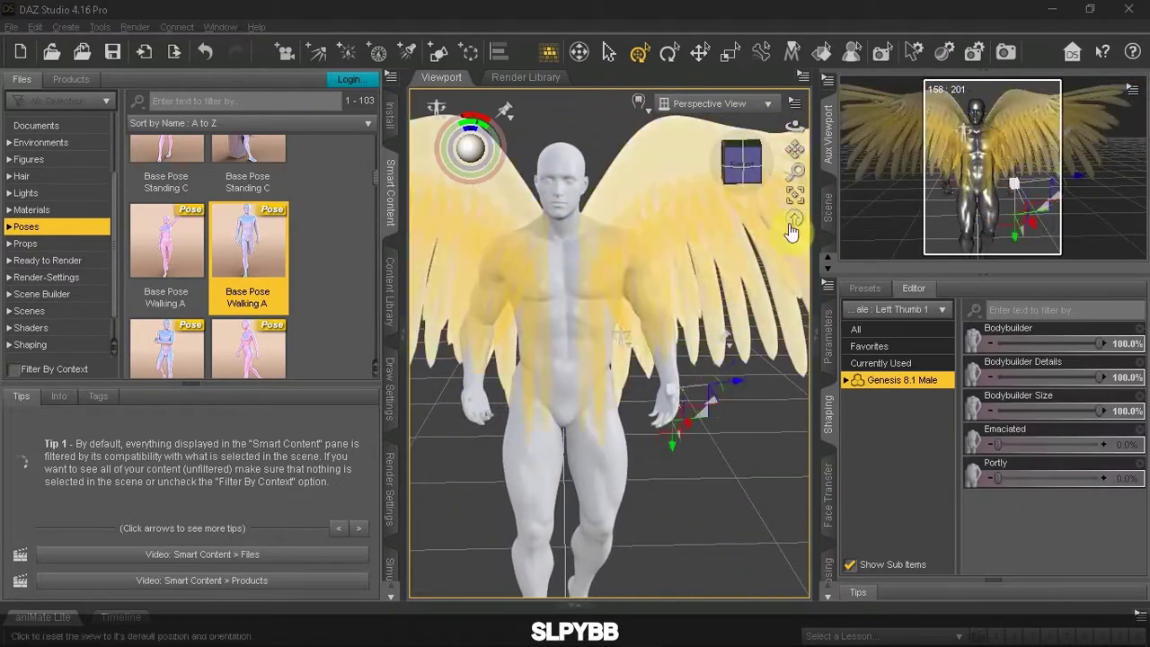
pyautogui.hotkey('ctrl', 'z')
pyautogui.click(541, 251)
pyautogui.hotkey('ctrl', 'y')
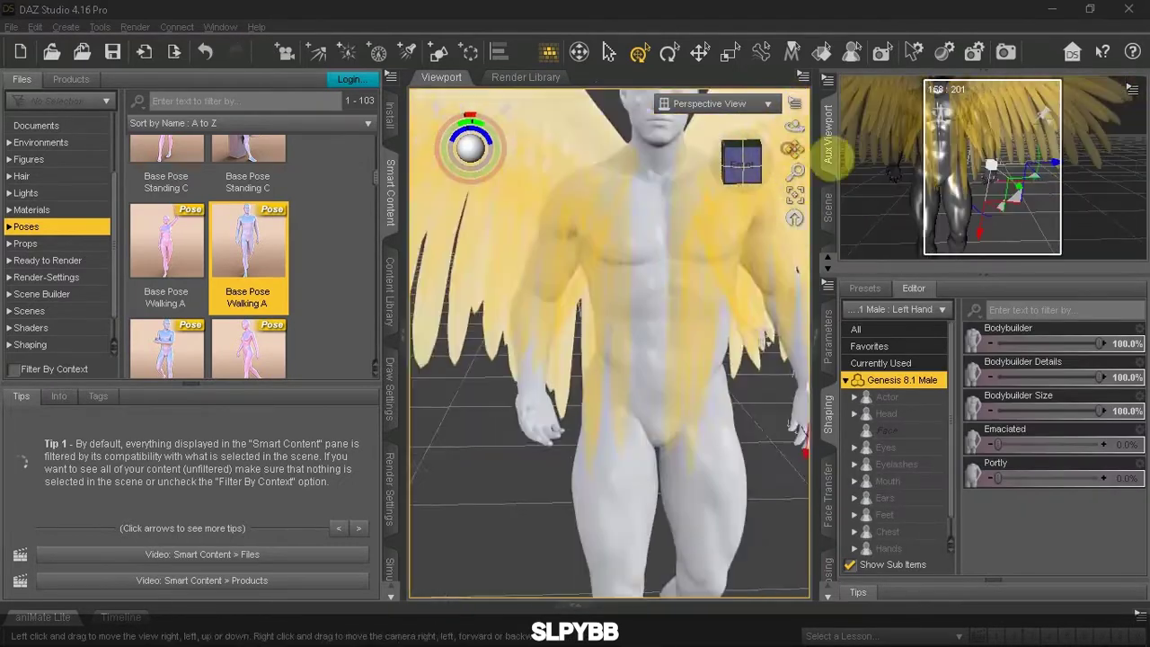
# Adjust the left shoulder and forearm, leaving the forearm bent to -8.40° in the walking pose
pyautogui.click(800, 319)
pyautogui.click(741, 164)
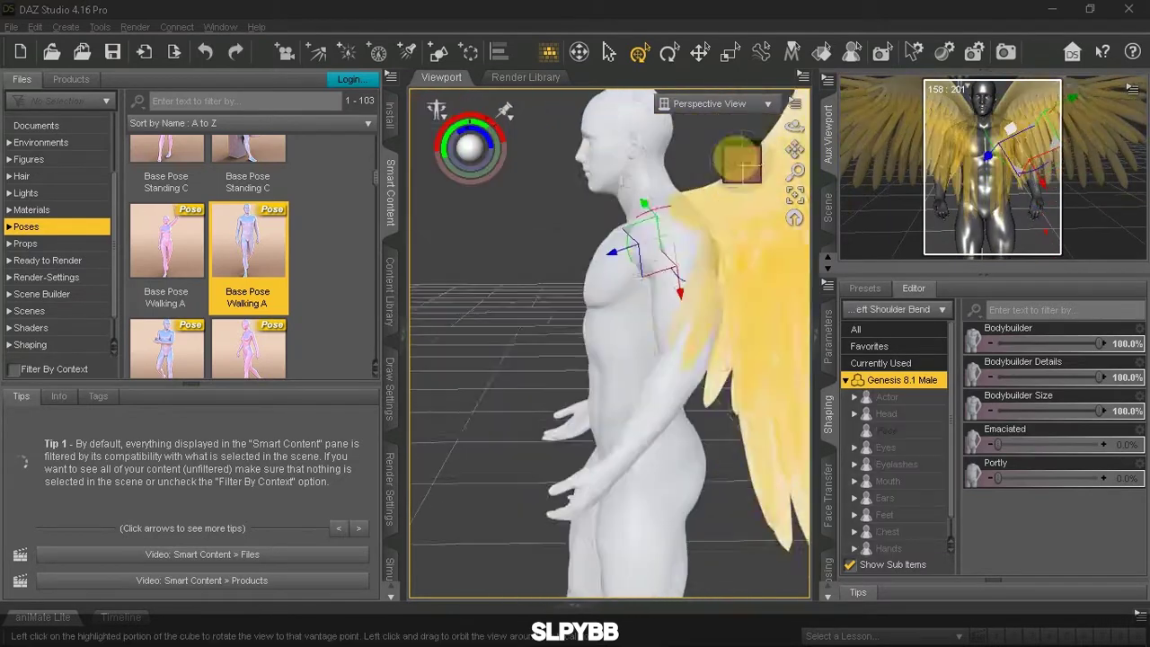
pyautogui.moveTo(708, 249); pyautogui.dragTo(678, 276)
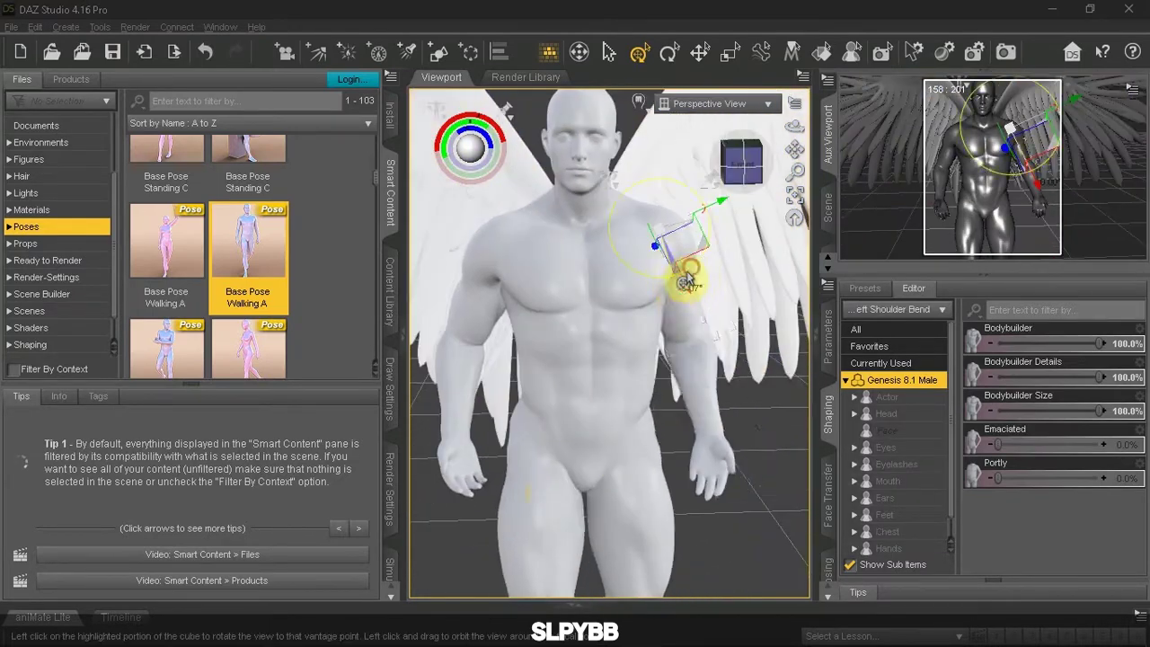
pyautogui.hotkey('ctrl', 'z')
pyautogui.hotkey('ctrl', 'z')
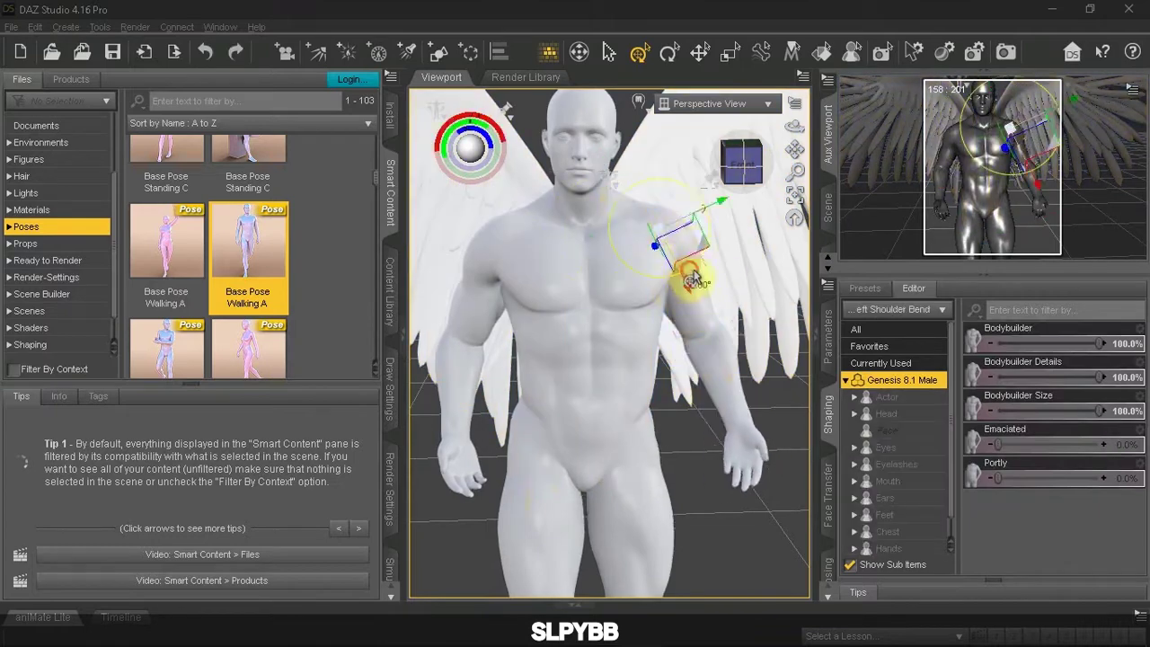
pyautogui.click(754, 162)
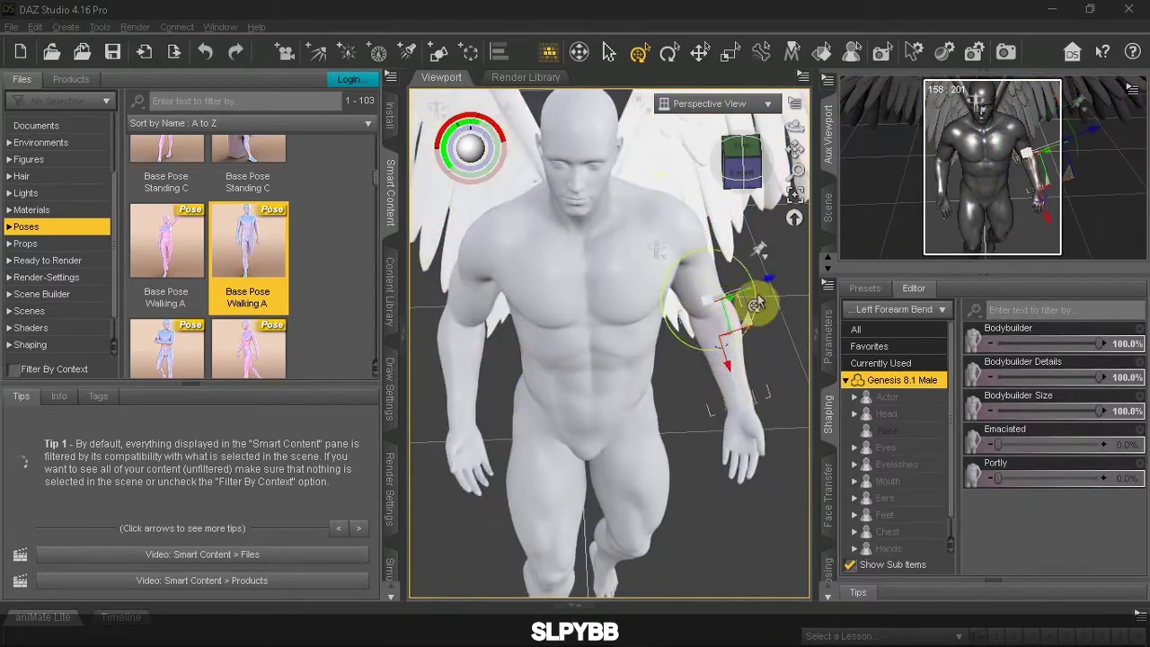
pyautogui.hotkey('ctrl', 'z')
pyautogui.hotkey('ctrl', 'z')
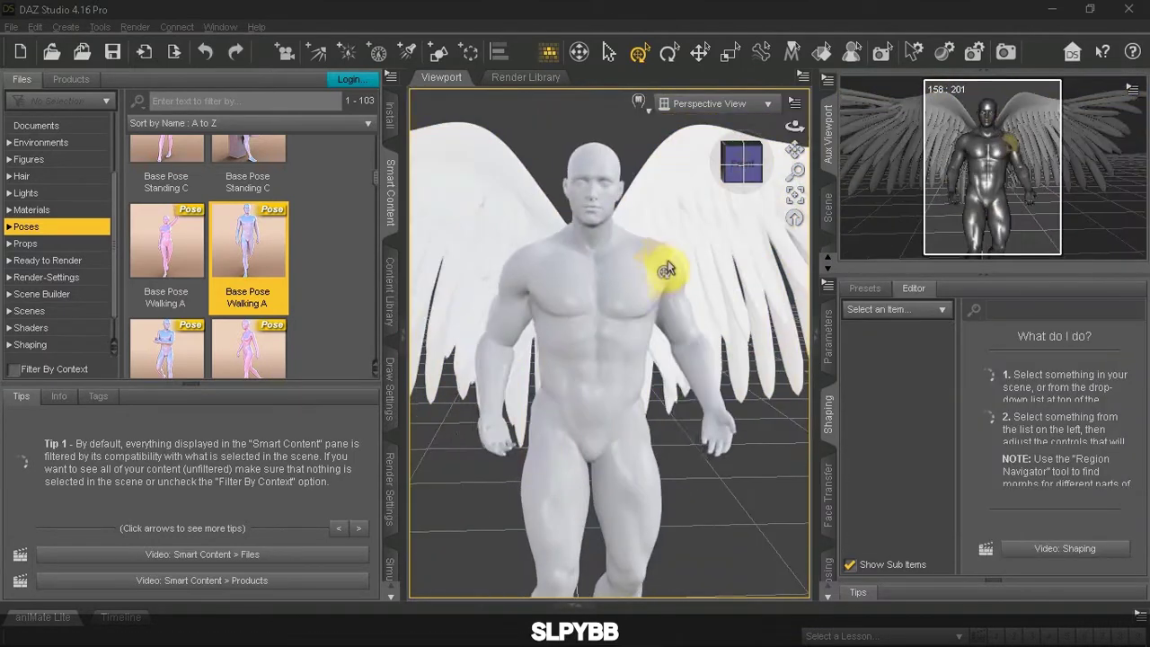
pyautogui.click(606, 202)
pyautogui.hotkey('ctrl', 'y')
pyautogui.hotkey('ctrl', 'y')
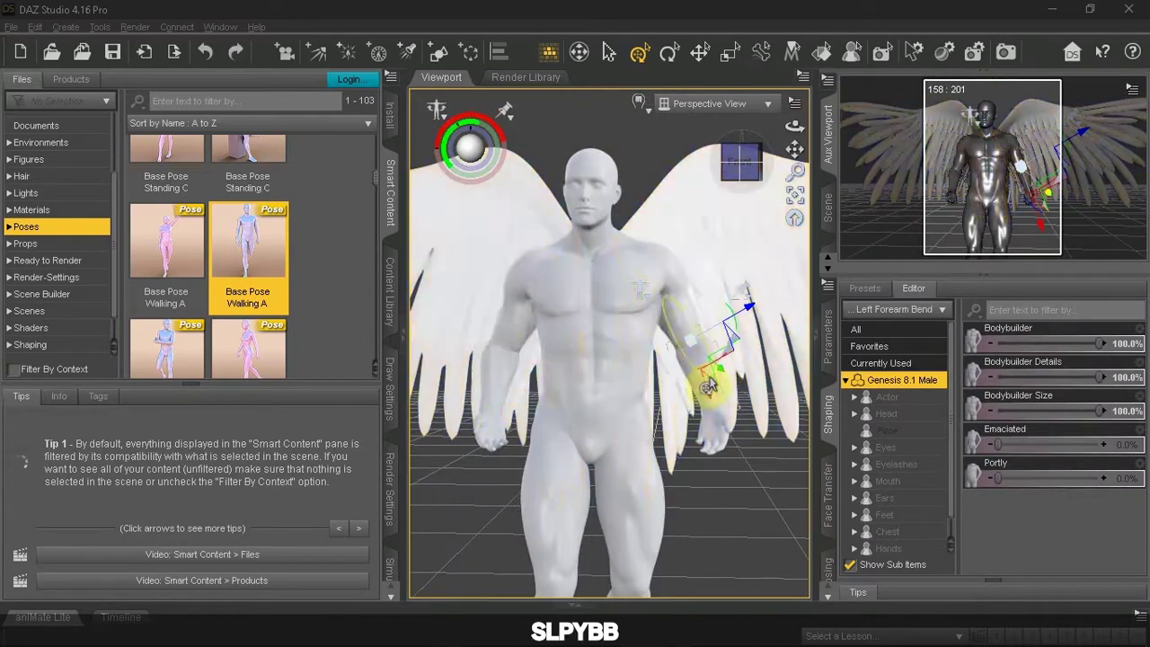
pyautogui.hotkey('ctrl', 'y')
pyautogui.hotkey('ctrl', 'y')
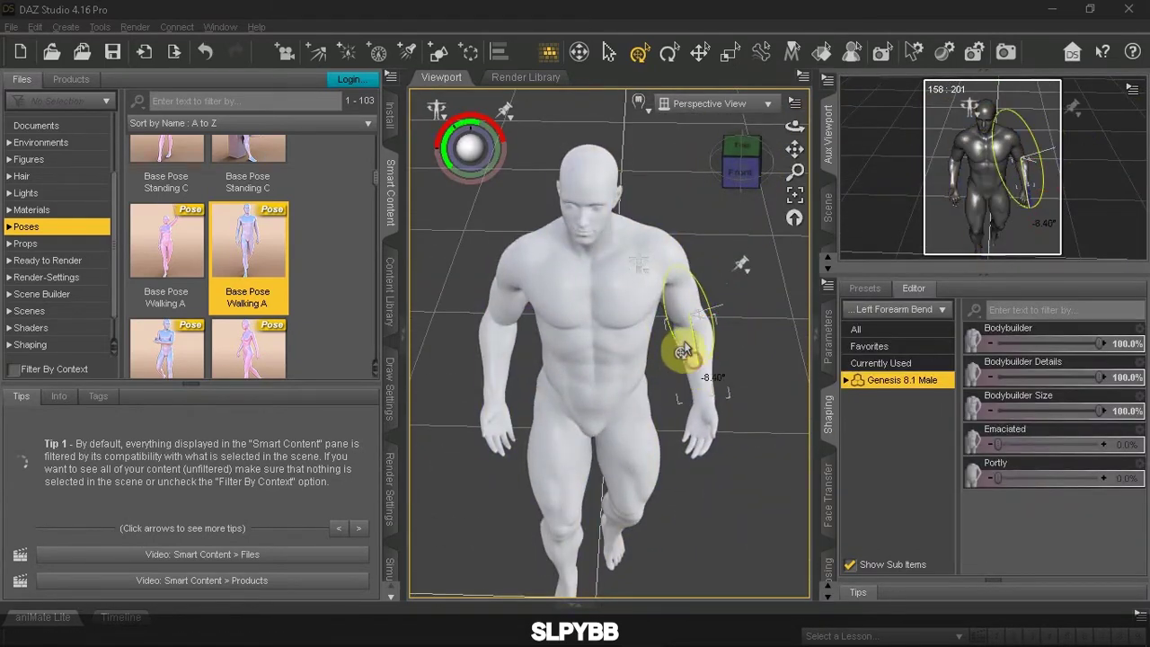
pyautogui.click(750, 184)
pyautogui.hotkey('ctrl', 'z')
# Try a Right Thigh Bend adjustment, undo it, and return to the front view
pyautogui.hotkey('ctrl', 'z')
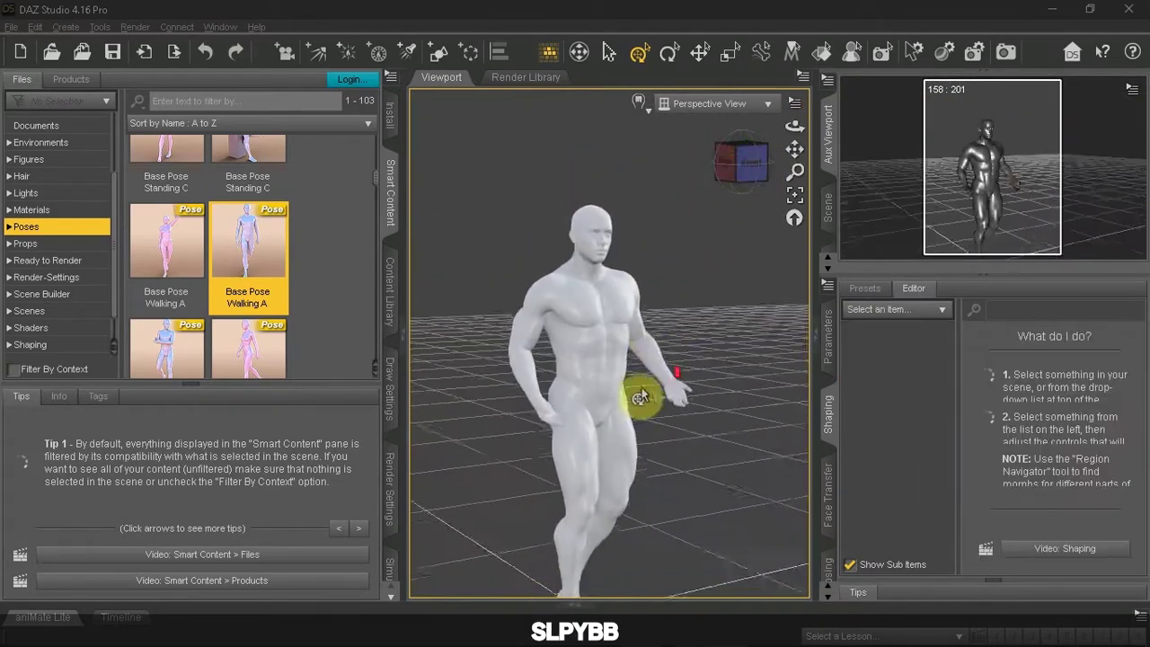
pyautogui.hotkey('ctrl', 'z')
pyautogui.click(620, 334)
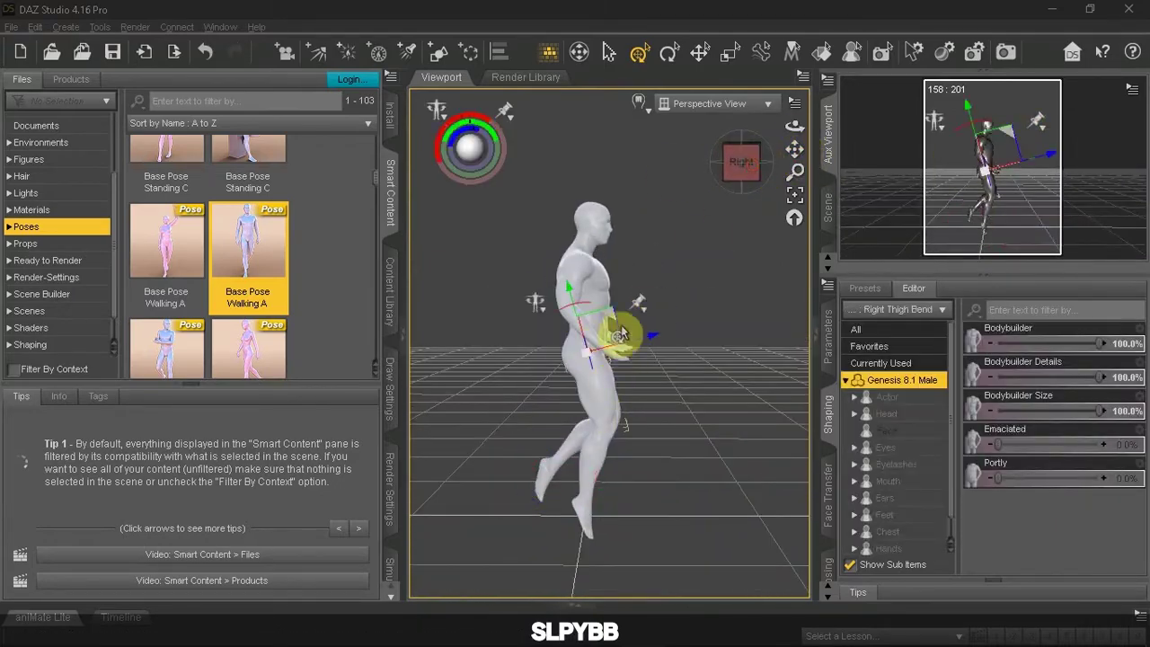
pyautogui.hotkey('ctrl', 'z')
pyautogui.hotkey('ctrl', 'z')
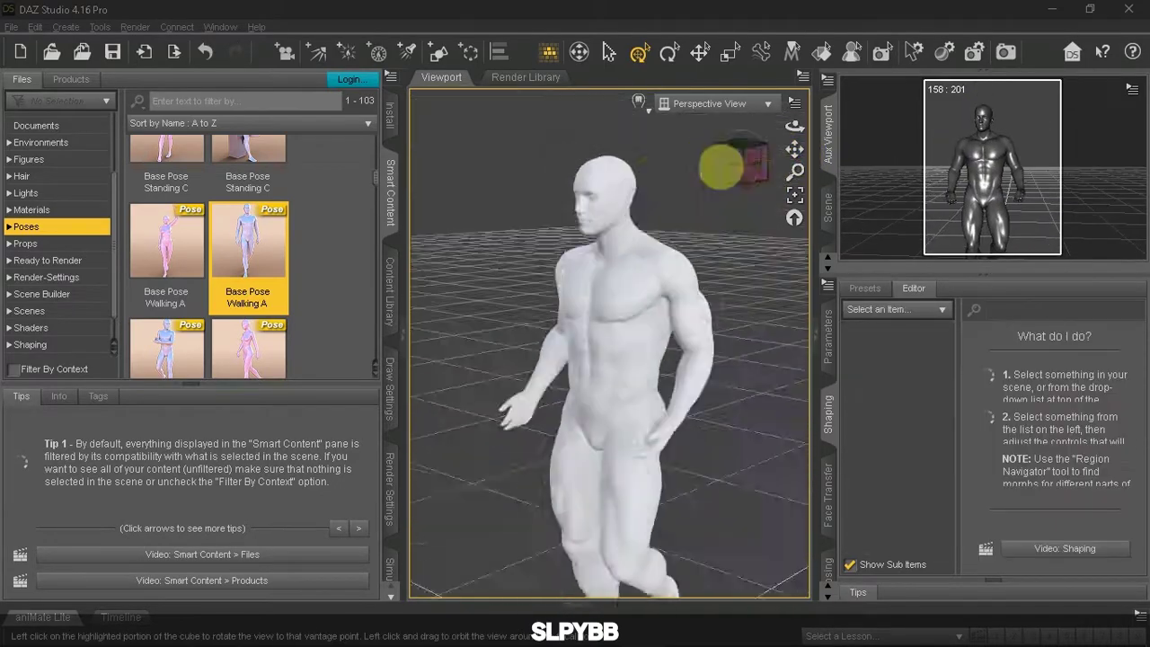
pyautogui.hotkey('ctrl', 'z')
pyautogui.hotkey('ctrl', 'z')
pyautogui.moveTo(742, 168); pyautogui.dragTo(745, 149)
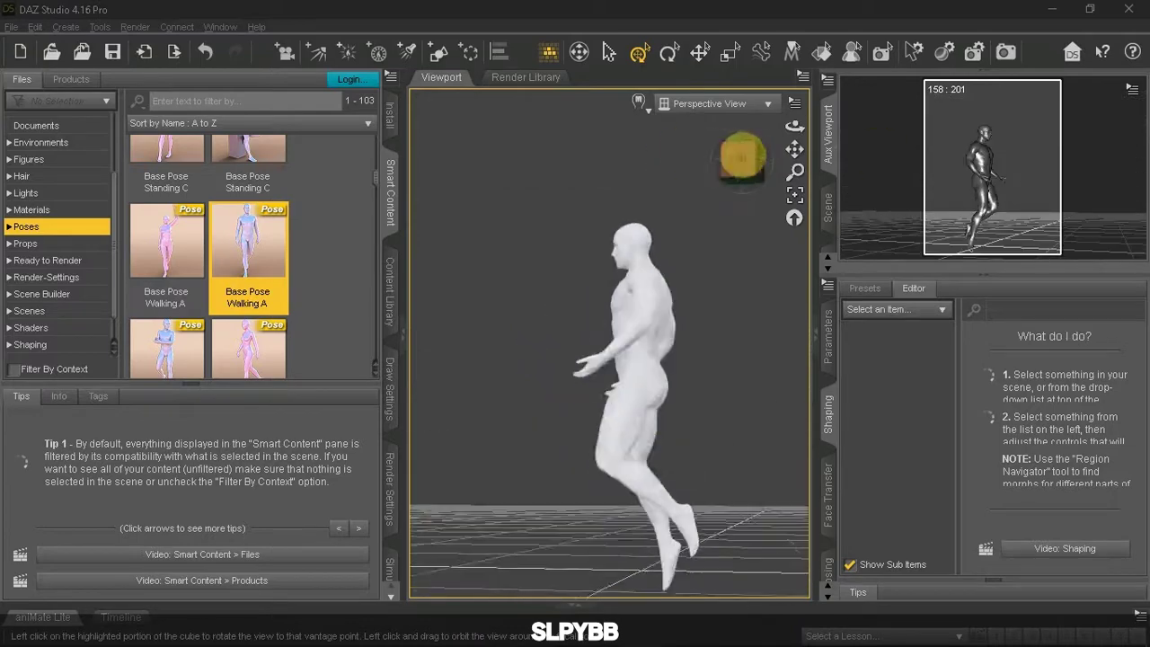
pyautogui.click(742, 158)
# Export the posed figure as Angel.obj in Wavefront OBJ format
pyautogui.click(12, 27)
pyautogui.click(78, 225)
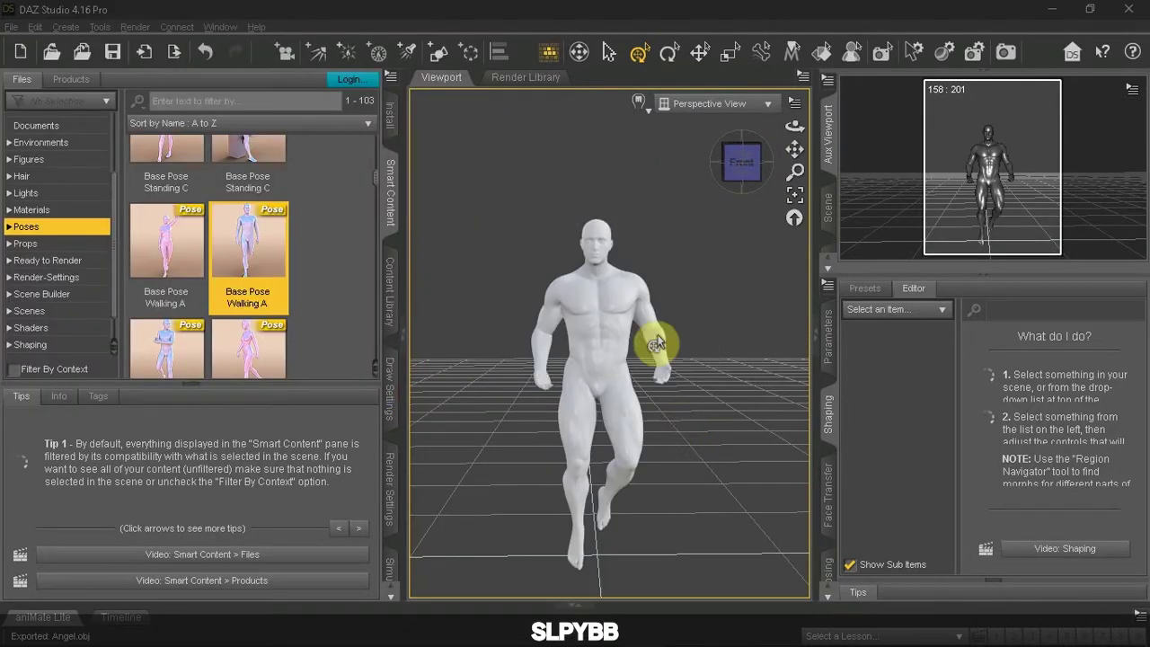
pyautogui.click(638, 244)
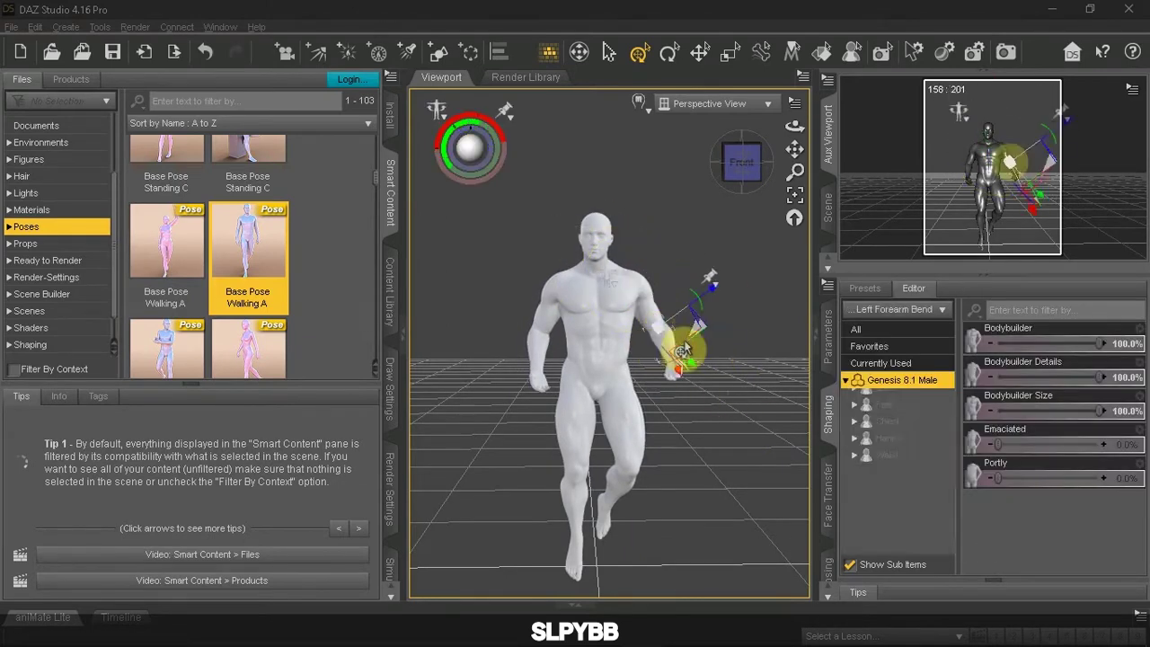
# Recheck the pose from side and elevated angles, settle the forearm tweak, and export again
pyautogui.click(771, 162)
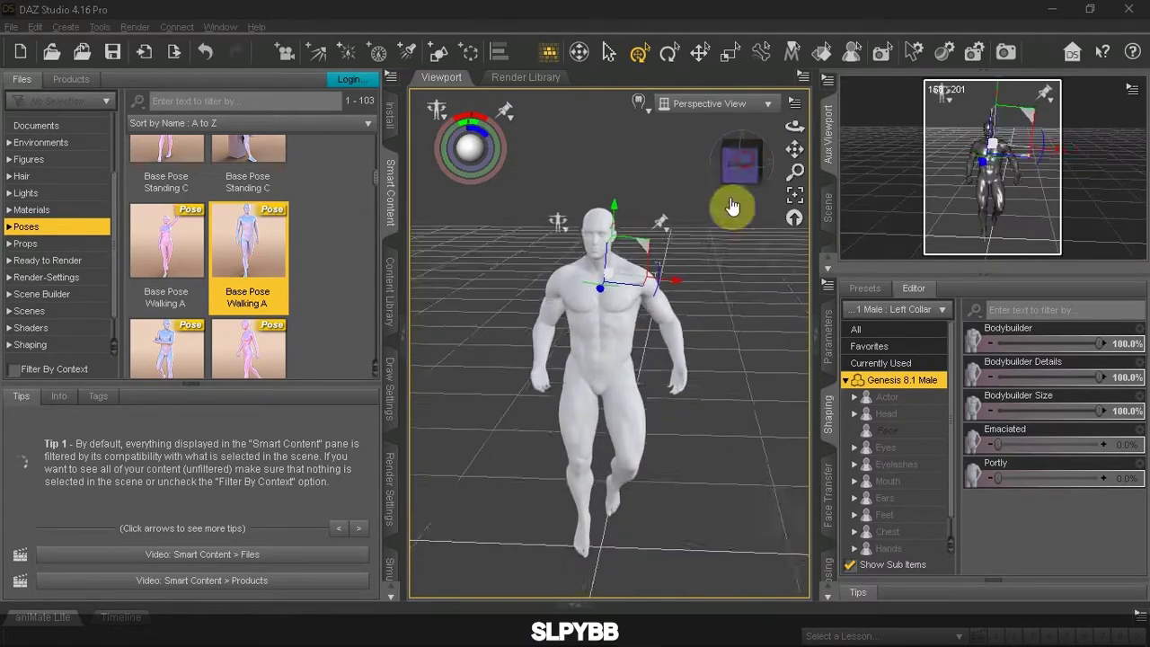
pyautogui.hotkey('ctrl', 'z')
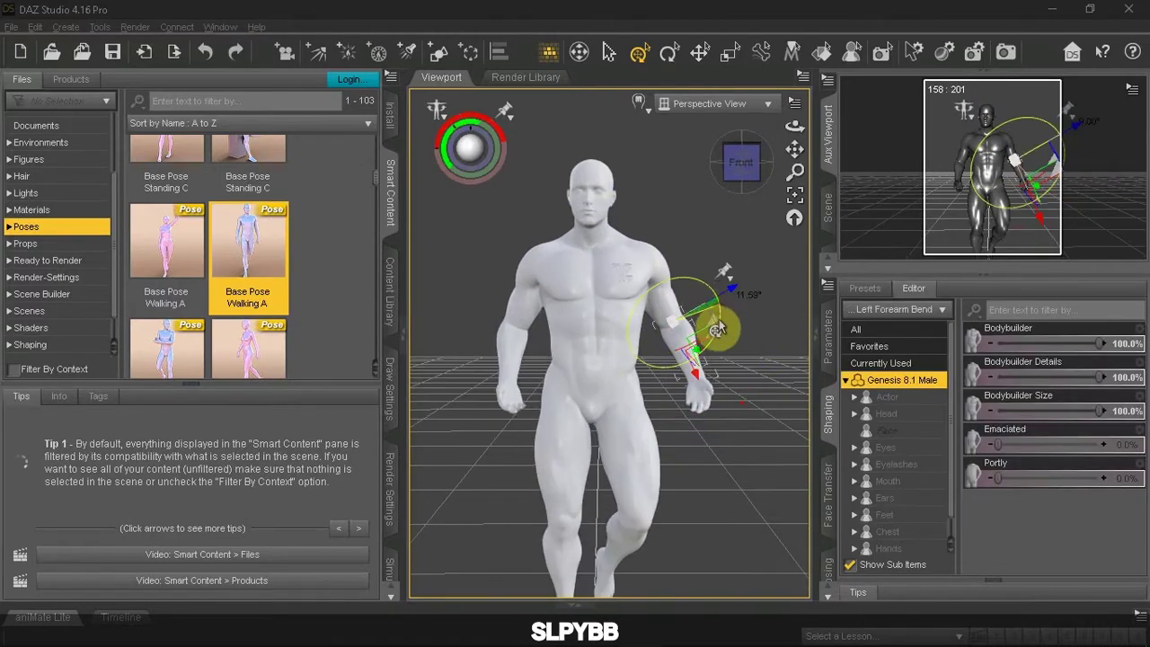
pyautogui.hotkey('ctrl', 'z')
pyautogui.hotkey('ctrl', 'z')
pyautogui.hotkey('ctrl', 'z')
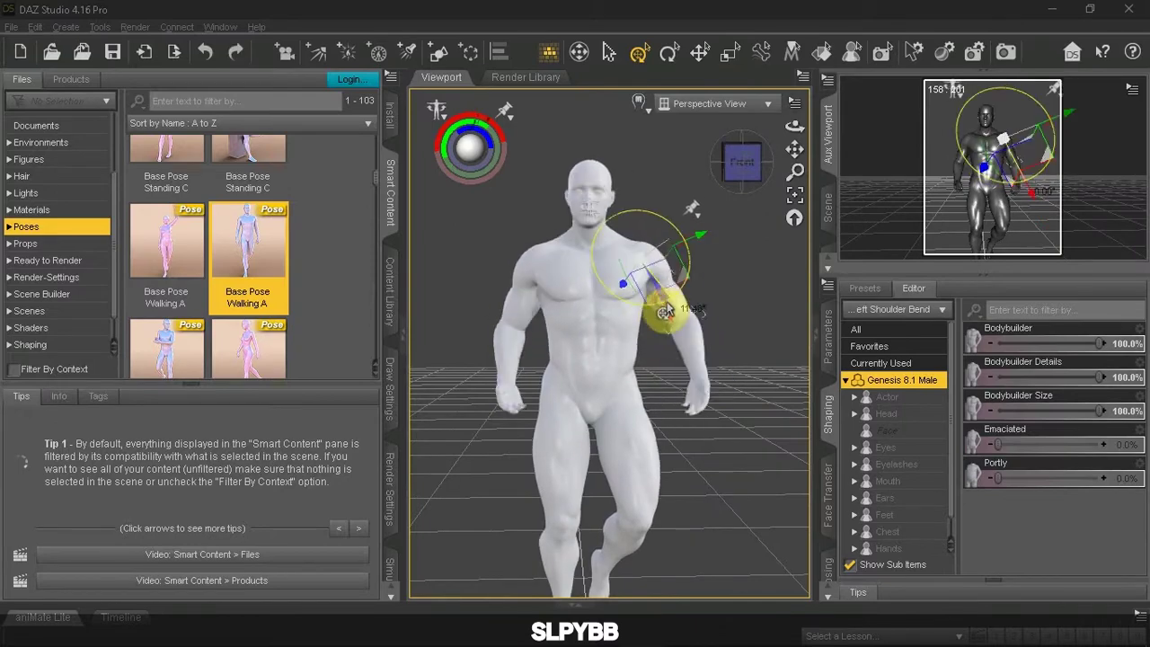
pyautogui.hotkey('ctrl', 'y')
pyautogui.hotkey('ctrl', 'y')
pyautogui.hotkey('ctrl', 'y')
pyautogui.hotkey('ctrl', 'y')
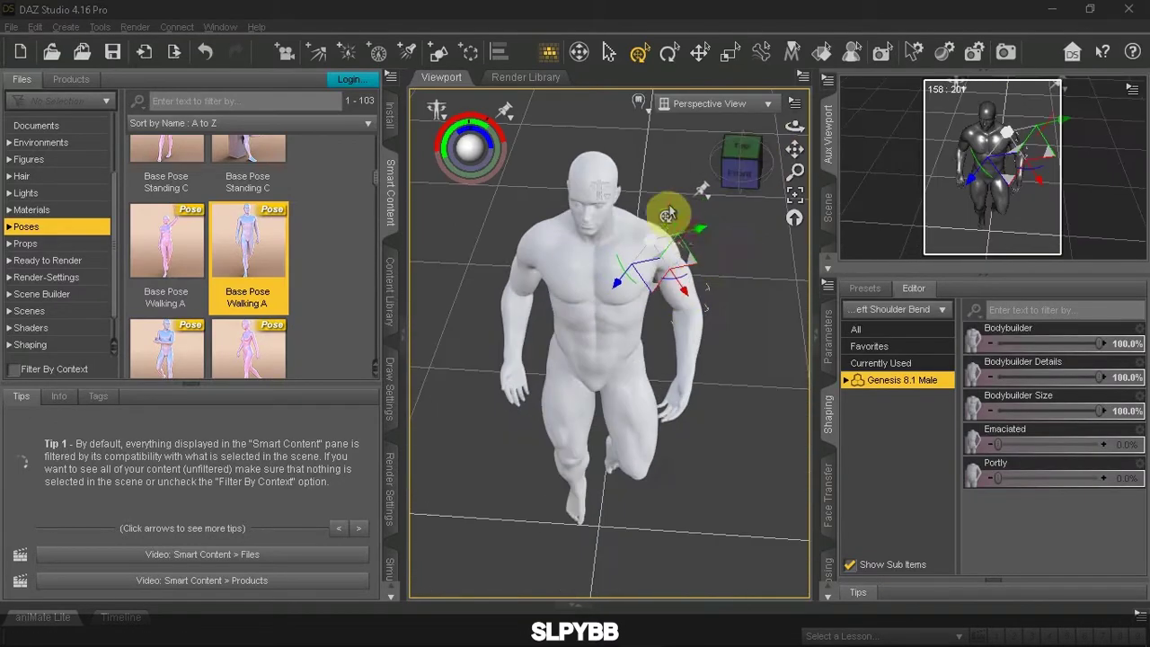
pyautogui.hotkey('ctrl', 'z')
pyautogui.hotkey('ctrl', 'z')
pyautogui.hotkey('ctrl', 'y')
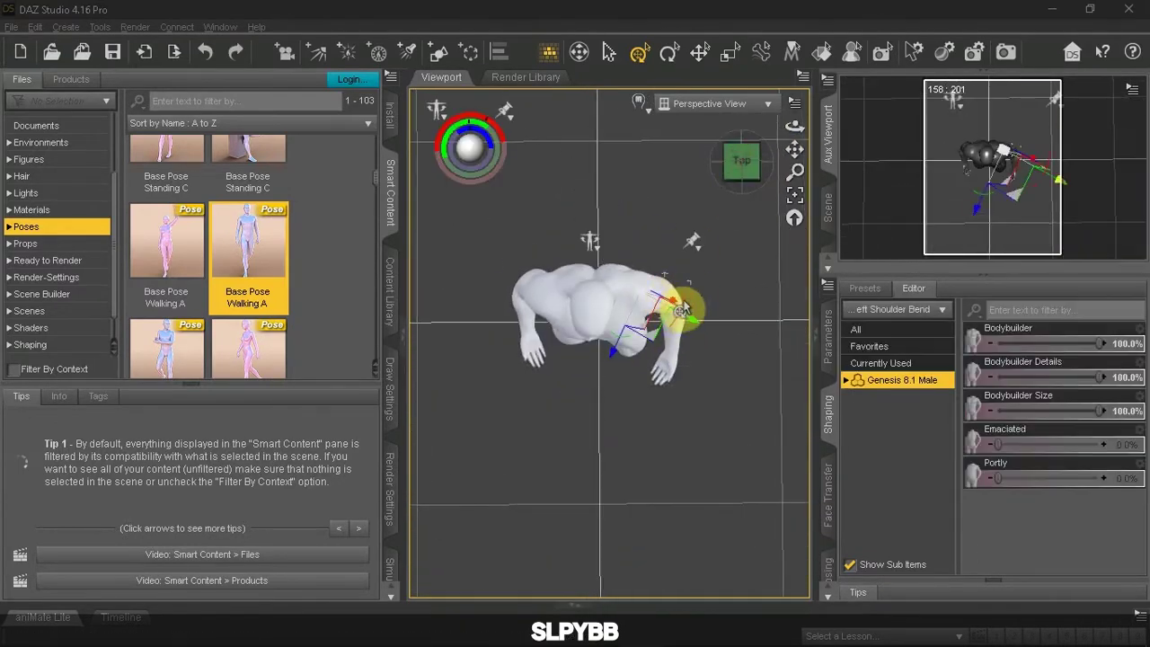
pyautogui.hotkey('ctrl', 'z')
pyautogui.hotkey('ctrl', 'z')
pyautogui.hotkey('ctrl', 'z')
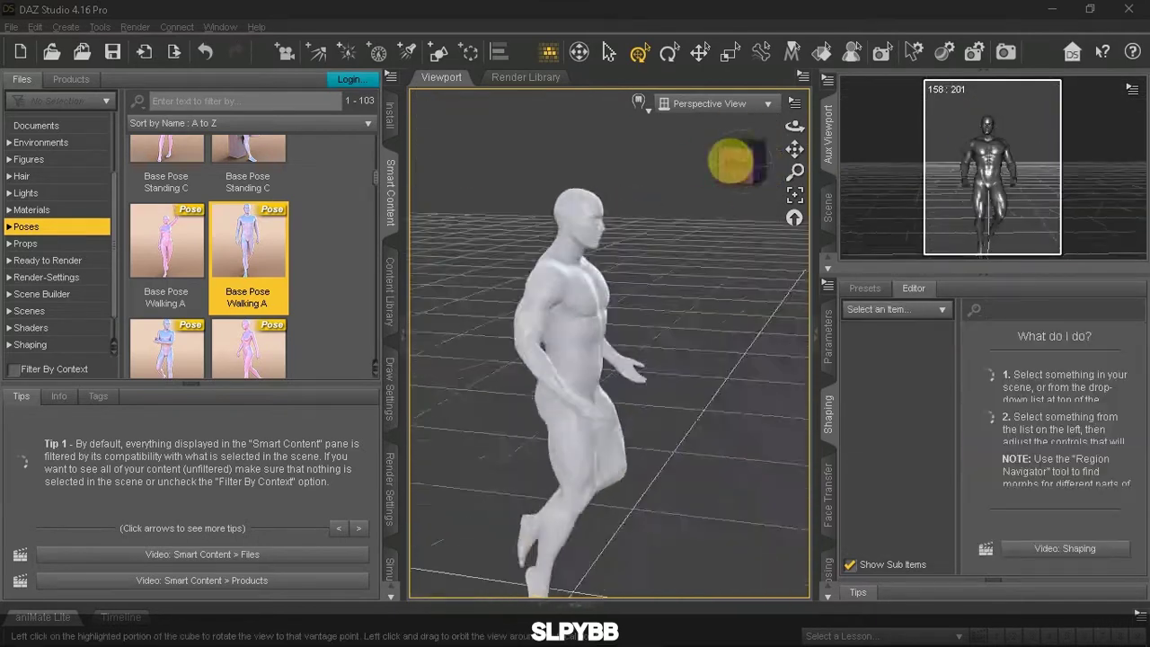
pyautogui.hotkey('ctrl', 'e')
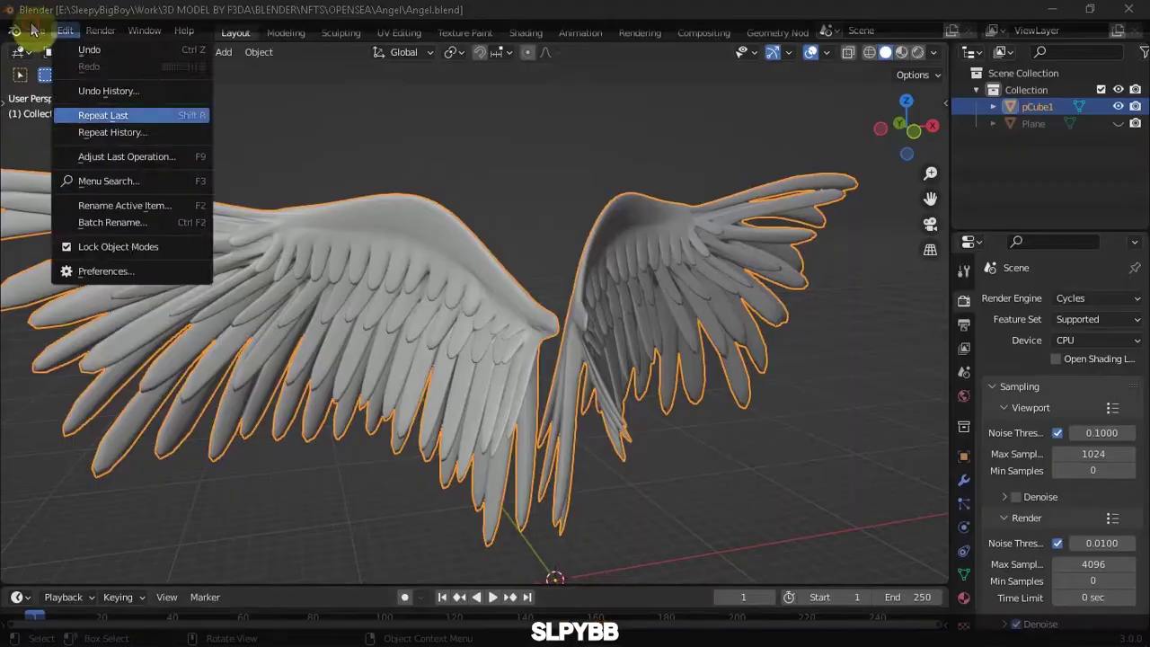
# Import the Genesis8_1Male OBJ figure and scale it in the top orthographic view
pyautogui.click(360, 425)
pyautogui.doubleClick(387, 183)
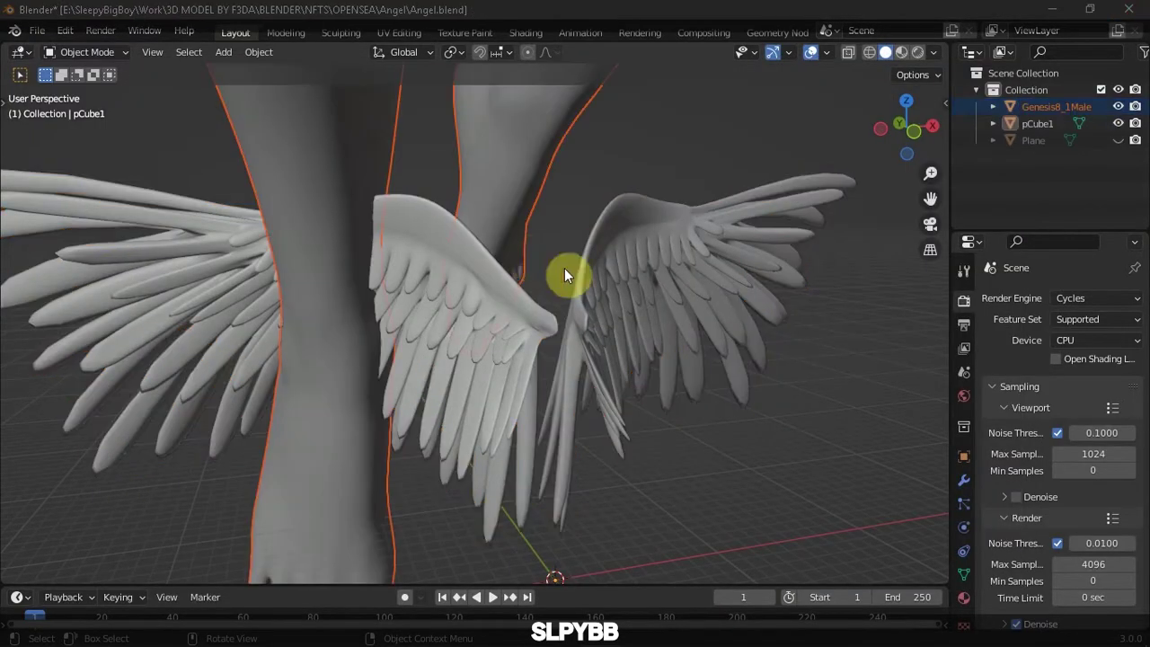
pyautogui.click(916, 134)
pyautogui.click(930, 93)
pyautogui.scroll(5, 664, 268)
pyautogui.press('s')
pyautogui.click(665, 267)
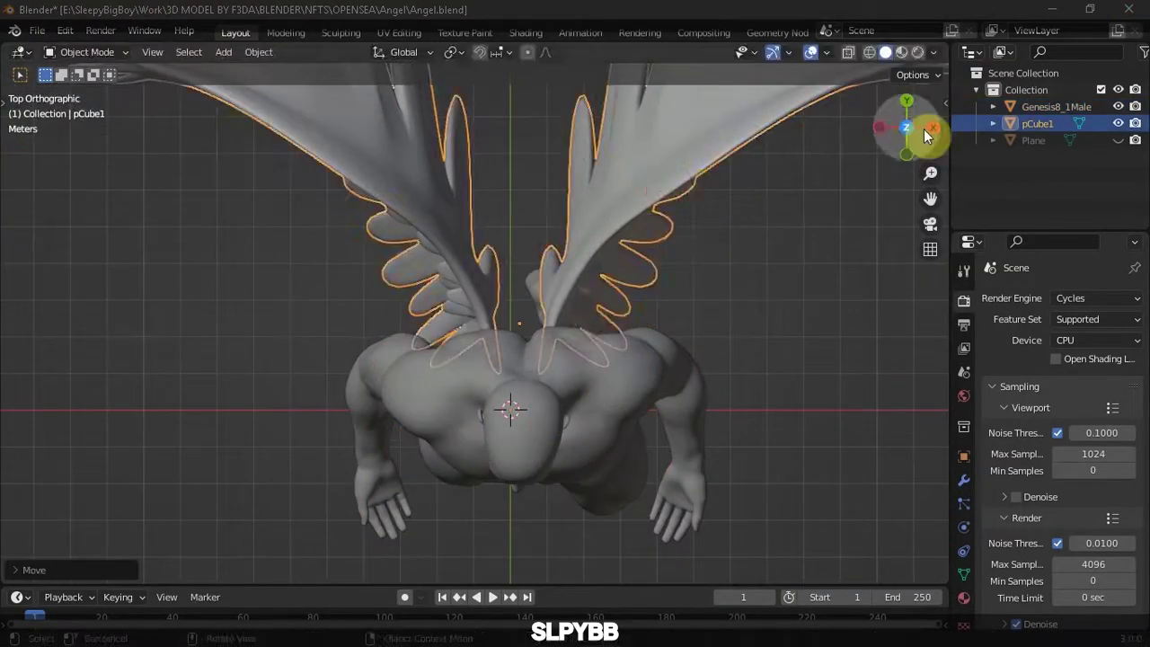
# Move the wing mesh onto the figure's back in Edit Mode
pyautogui.click(934, 127)
pyautogui.moveTo(470, 418); pyautogui.dragTo(906, 126, button='middle')
pyautogui.press('Tab')
pyautogui.click(907, 126)
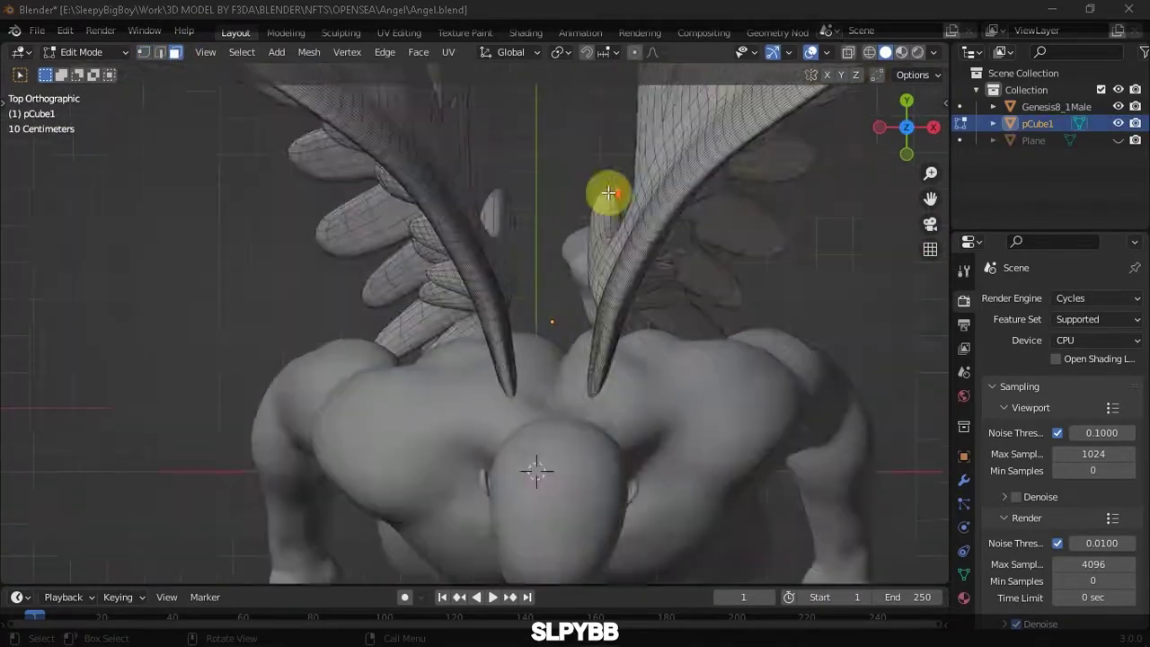
pyautogui.moveTo(605, 193); pyautogui.dragTo(452, 258)
pyautogui.press('Tab')
pyautogui.moveTo(452, 258)
pyautogui.mouseDown(button='middle')
pyautogui.moveTo(598, 380)
pyautogui.moveTo(513, 339)
pyautogui.mouseUp(button='middle')
# Rotate the wings and slide them into place with an axis-constrained move
pyautogui.press('r')
pyautogui.click(673, 350)
pyautogui.press('g')
pyautogui.hotkey('shift', 'x')
pyautogui.click(618, 299)
pyautogui.scroll(-3, 640, 307)
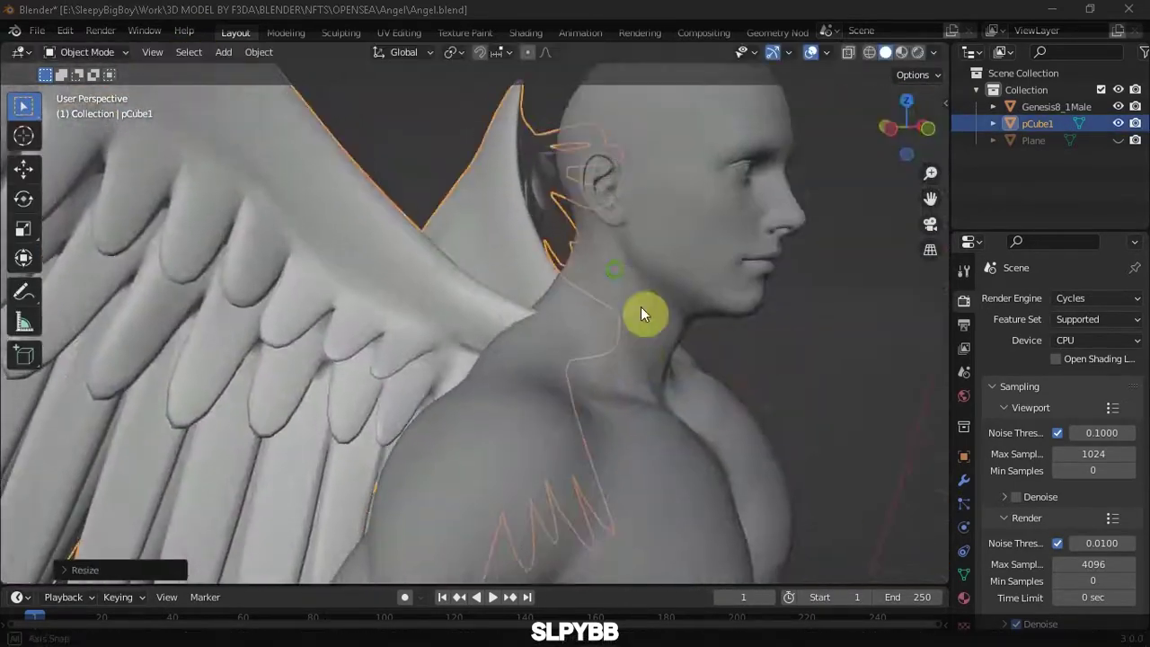
pyautogui.moveTo(640, 306); pyautogui.dragTo(488, 377, button='middle')
# Preview the scene in rendered shading and select the wings object
pyautogui.press('z')
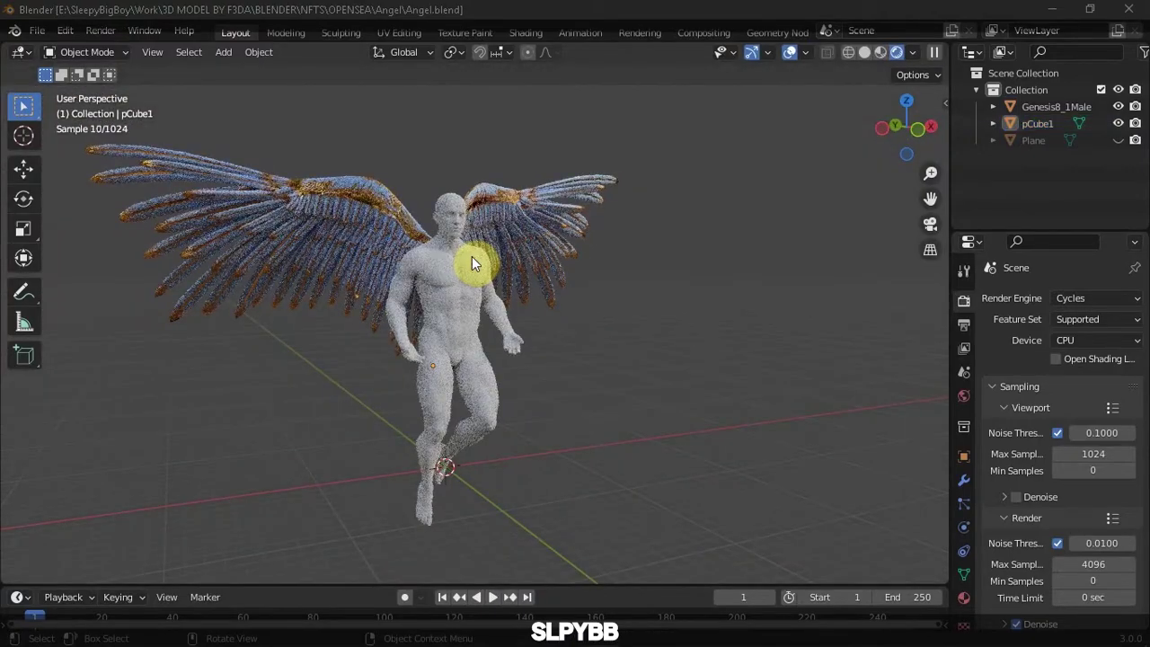
pyautogui.scroll(4, 441, 331)
pyautogui.click(384, 287)
pyautogui.moveTo(596, 359)
pyautogui.mouseDown(button='middle')
pyautogui.moveTo(383, 288)
pyautogui.moveTo(503, 338)
pyautogui.moveTo(624, 321)
pyautogui.mouseUp(button='middle')
# Duplicate the wing and mirror the copy along its local X axis
pyautogui.hotkey('shift', 'd')
pyautogui.rightClick(508, 341)
pyautogui.rightClick(623, 314)
pyautogui.click(701, 469)
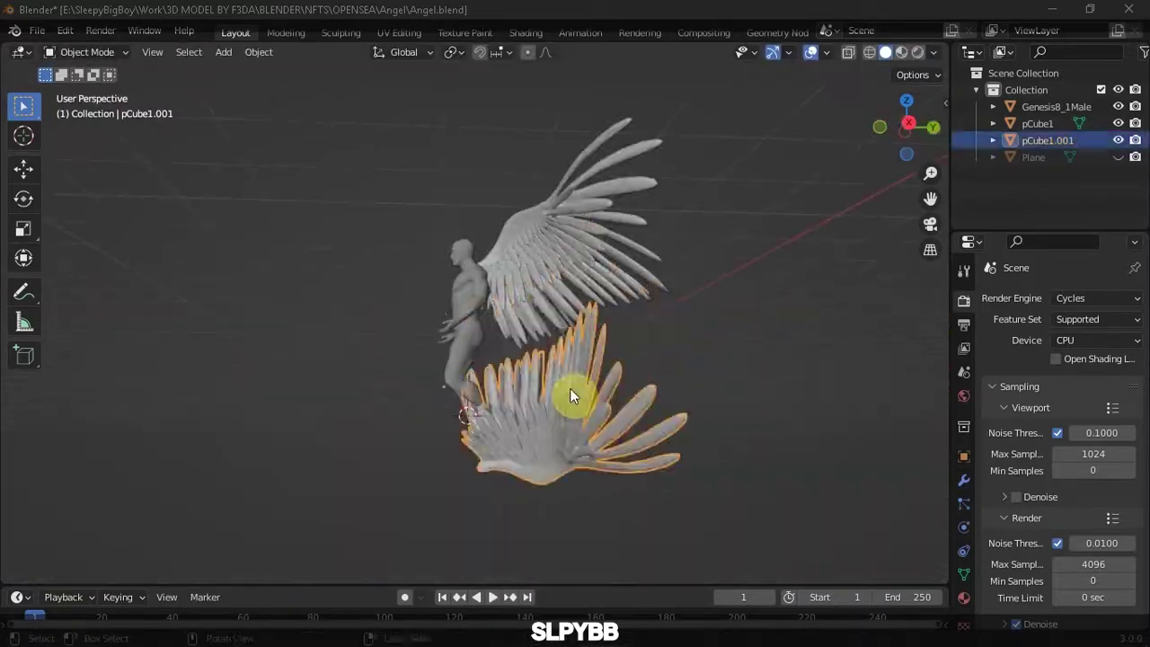
pyautogui.moveTo(569, 388)
pyautogui.mouseDown(button='middle')
pyautogui.moveTo(625, 326)
pyautogui.moveTo(599, 186)
pyautogui.mouseUp(button='middle')
pyautogui.click(625, 326)
# Move and rotate the mirrored wing into position
pyautogui.scroll(4, 588, 334)
pyautogui.press('g')
pyautogui.click(588, 334)
pyautogui.press('r')
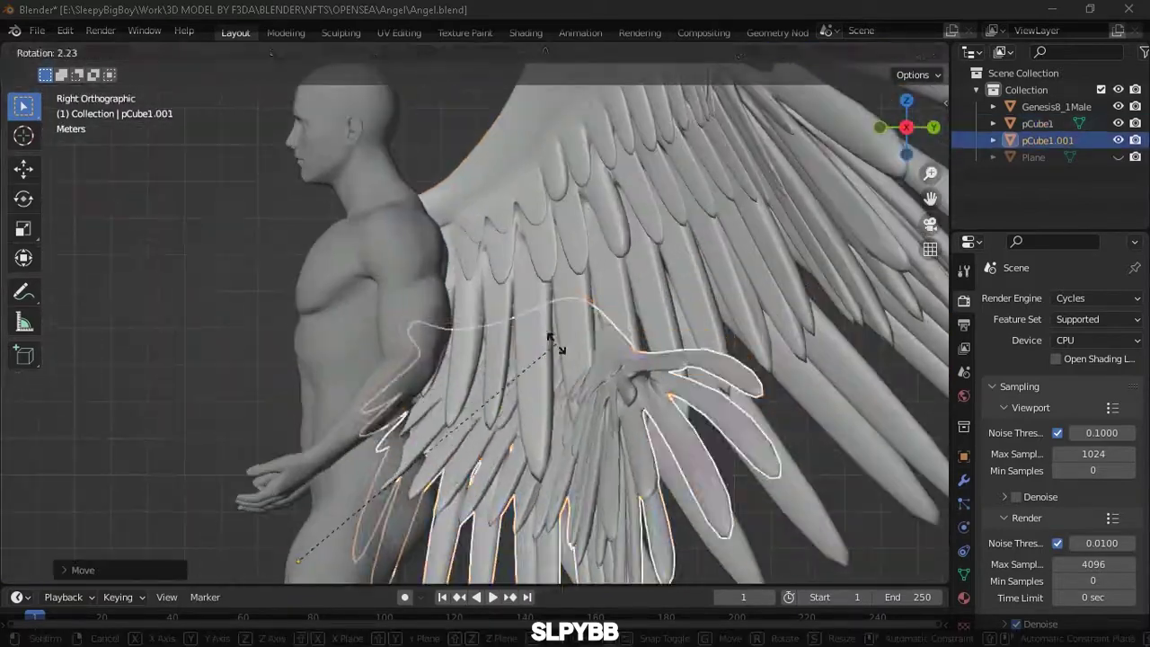
pyautogui.click(559, 341)
pyautogui.moveTo(559, 341); pyautogui.dragTo(647, 483, button='middle')
# Reposition the duplicate wing, scale it, and lower it along the Z axis
pyautogui.click(906, 126)
pyautogui.press('g')
pyautogui.click(604, 238)
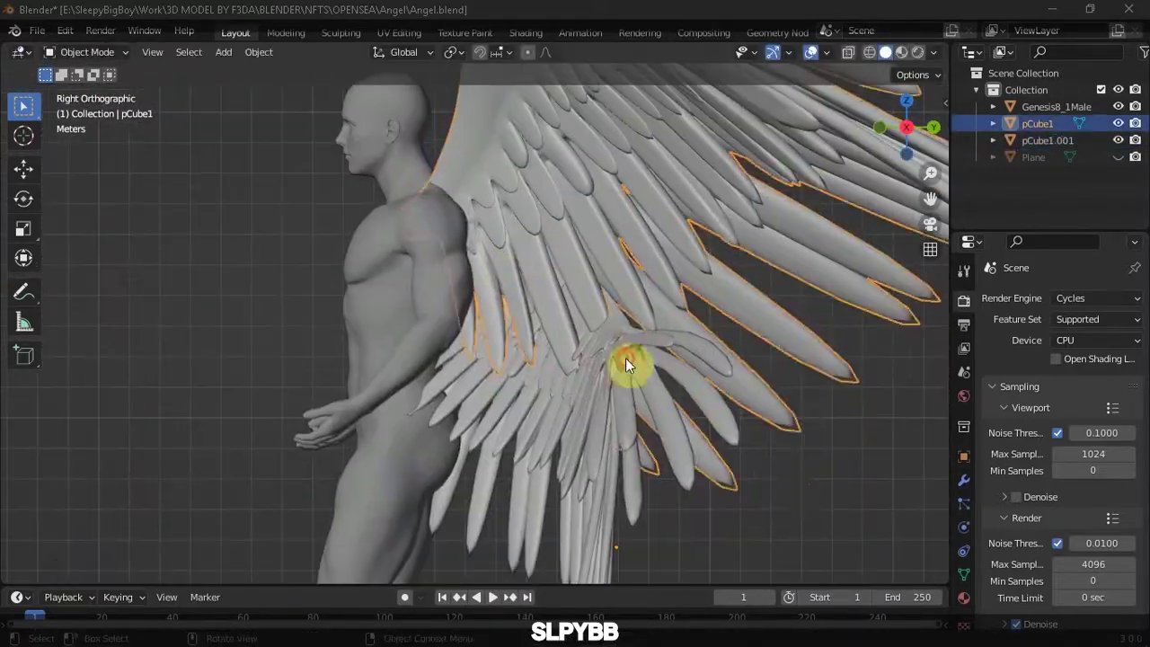
pyautogui.moveTo(623, 362); pyautogui.dragTo(575, 269, button='middle')
pyautogui.press('s')
pyautogui.click(575, 270)
pyautogui.press('g')
pyautogui.press('z')
pyautogui.click(526, 301)
# Split the viewport into two views and move the upper pair of wings
pyautogui.press('KP_3')
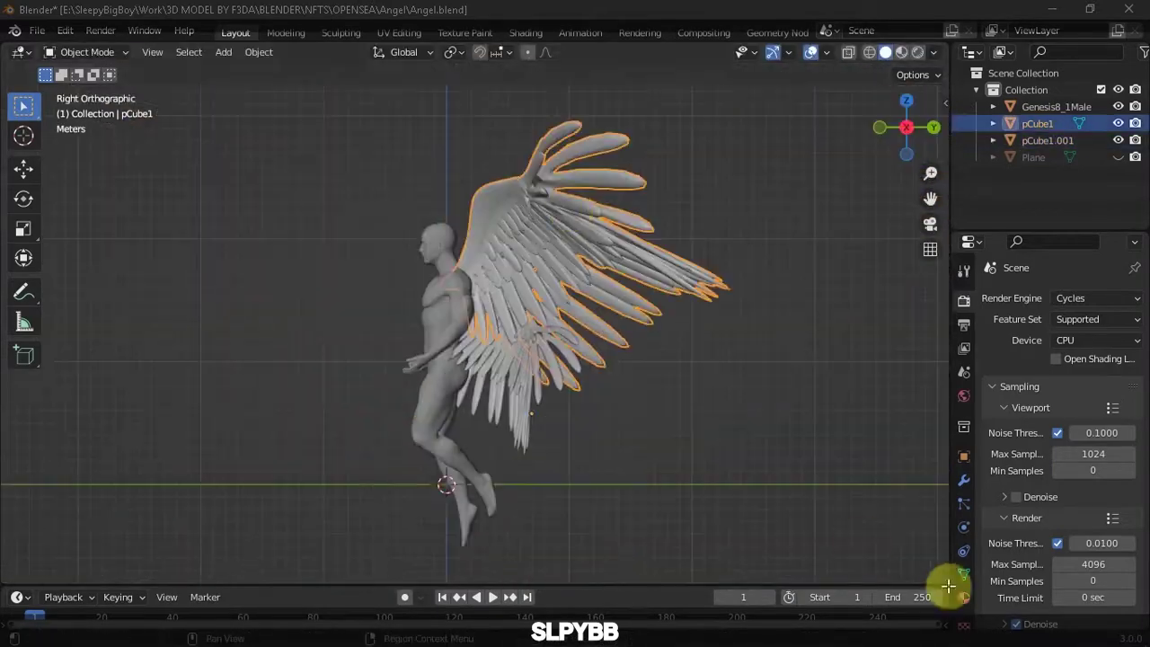
pyautogui.moveTo(947, 582); pyautogui.dragTo(440, 359)
pyautogui.click(646, 272)
pyautogui.scroll(3, 281, 196)
pyautogui.click(281, 195)
pyautogui.press('g')
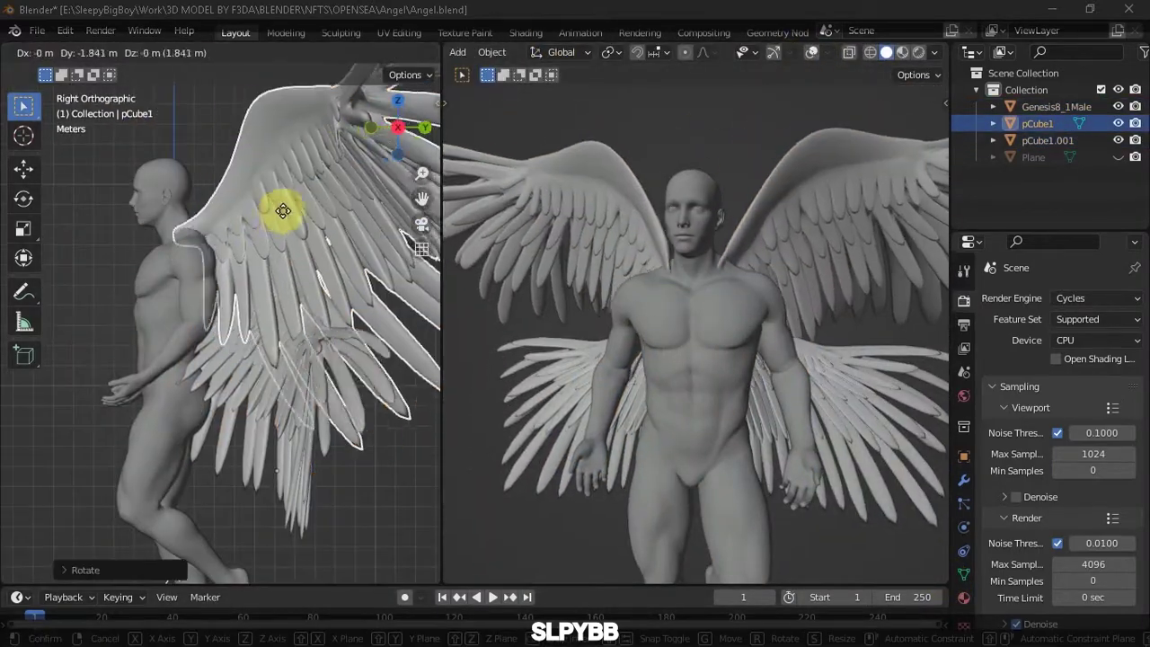
pyautogui.click(260, 201)
# Reposition the lower pair of wings from top and side views in the left viewport
pyautogui.press('KP_7')
pyautogui.scroll(3, 260, 201)
pyautogui.click(333, 298)
pyautogui.moveTo(398, 127); pyautogui.dragTo(405, 156)
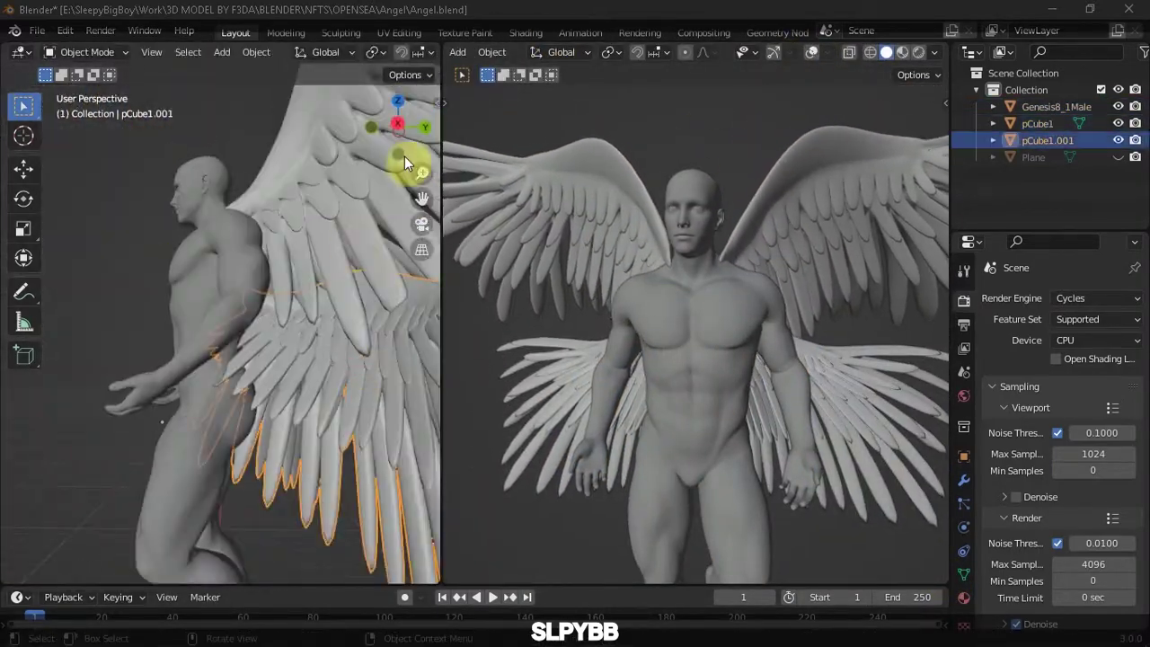
pyautogui.press('KP_3')
pyautogui.press('g')
pyautogui.press('g')
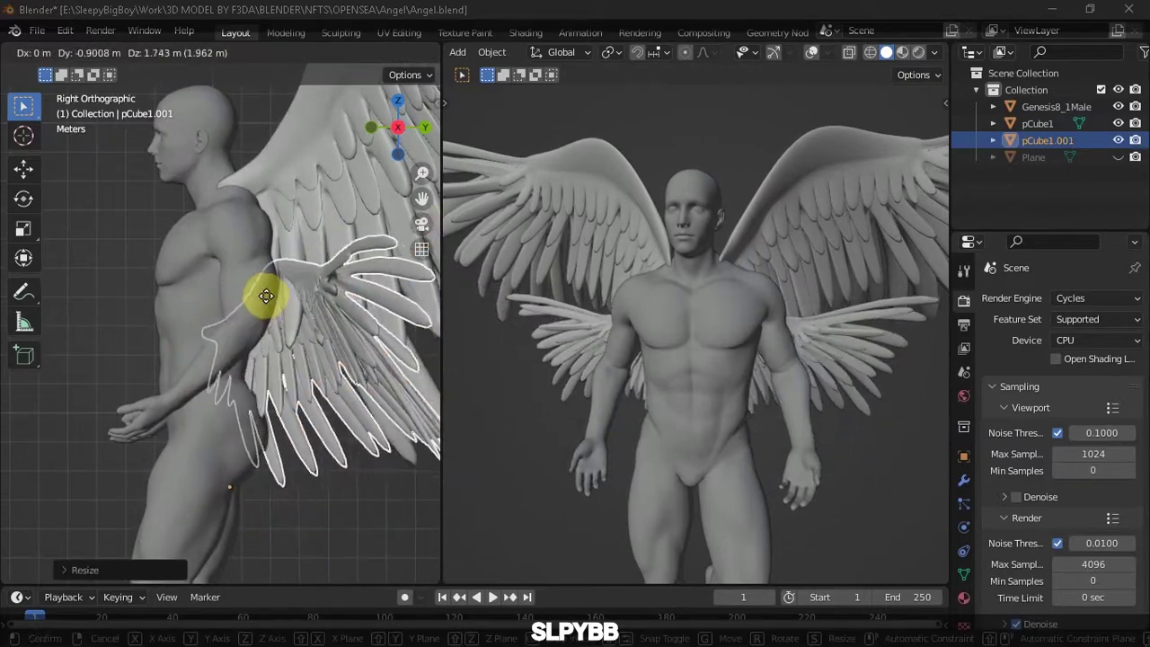
pyautogui.click(336, 227)
pyautogui.moveTo(336, 228)
pyautogui.mouseDown(button='middle')
pyautogui.moveTo(354, 446)
pyautogui.moveTo(180, 280)
pyautogui.mouseUp(button='middle')
pyautogui.click(354, 446)
pyautogui.press('ctrl+KP_3')
pyautogui.press('g')
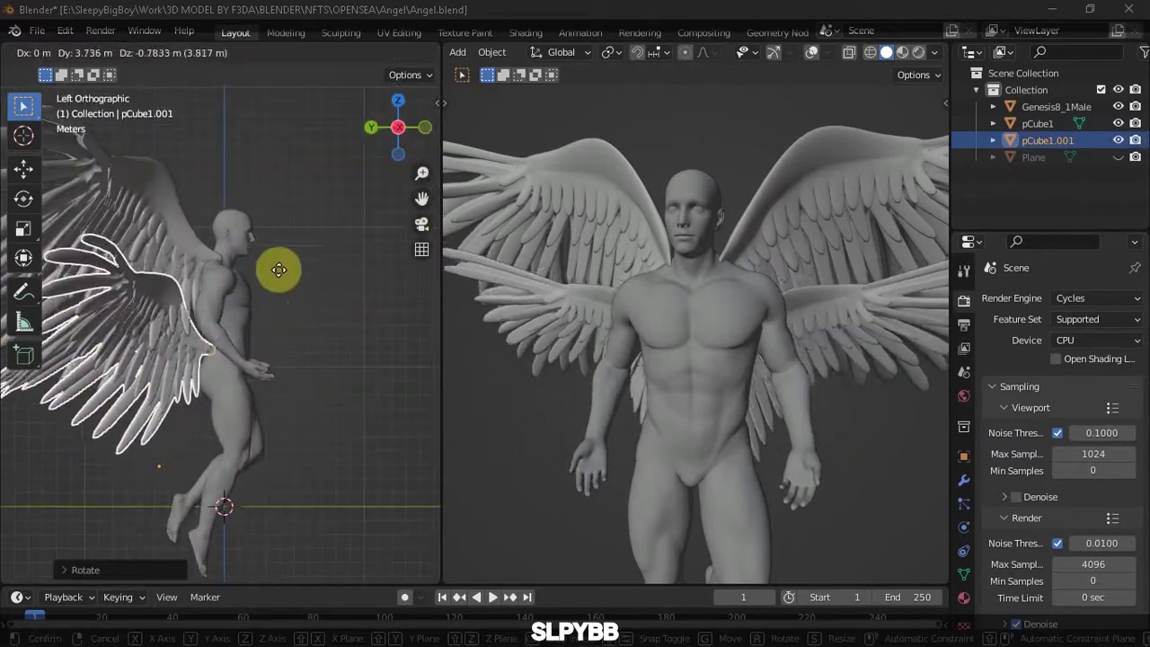
pyautogui.click(276, 261)
pyautogui.moveTo(398, 127)
pyautogui.mouseDown()
pyautogui.moveTo(408, 139)
pyautogui.moveTo(187, 254)
pyautogui.mouseUp()
# Delete the lower wing pair pCube1.001, then inspect the body's materials and reselect the wings
pyautogui.press('Delete')
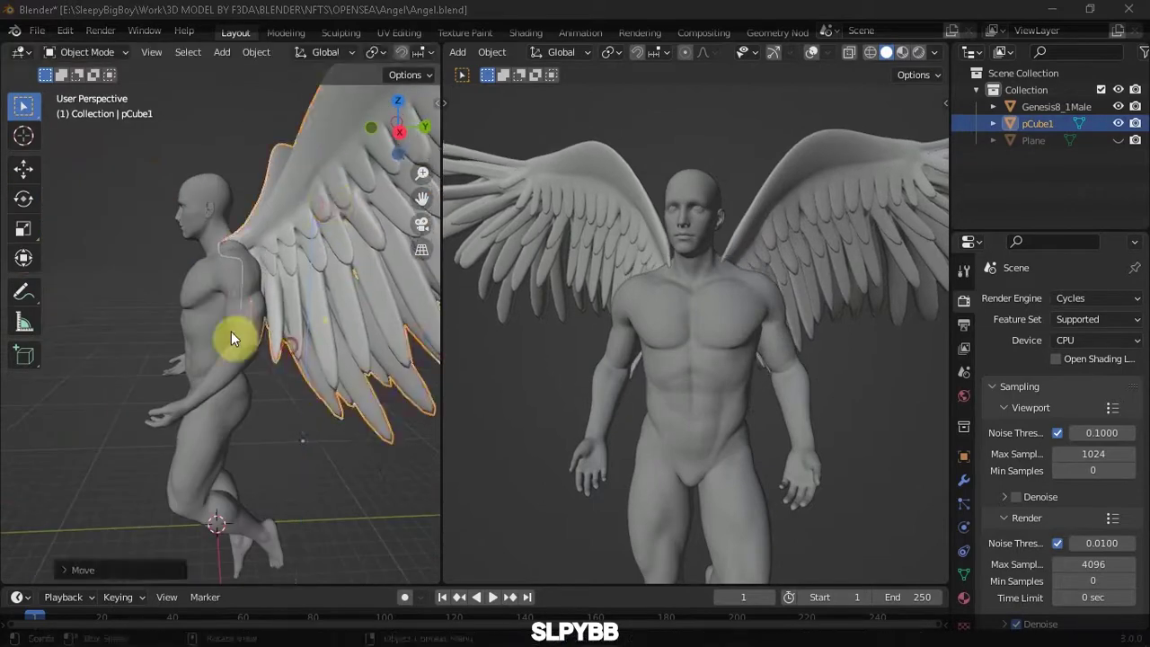
pyautogui.scroll(-5, 294, 366)
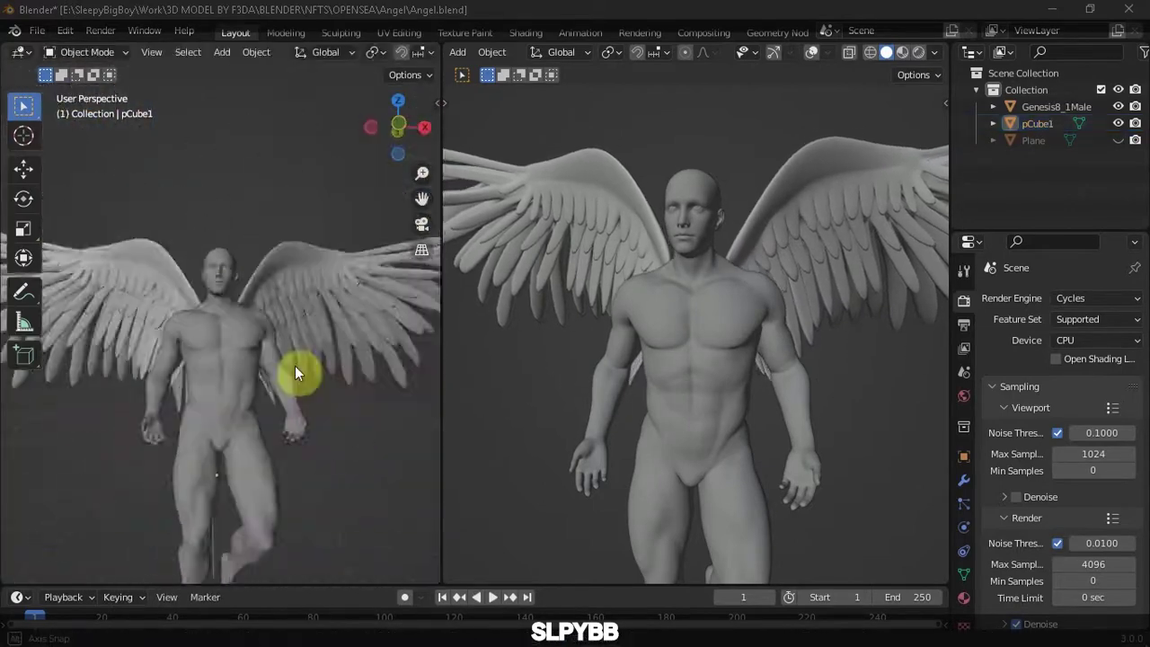
pyautogui.click(294, 365)
pyautogui.moveTo(295, 365); pyautogui.dragTo(227, 315, button='middle')
pyautogui.click(964, 597)
pyautogui.moveTo(207, 359)
pyautogui.mouseDown(button='middle')
pyautogui.moveTo(154, 372)
pyautogui.moveTo(248, 389)
pyautogui.moveTo(269, 370)
pyautogui.moveTo(219, 246)
pyautogui.moveTo(346, 125)
pyautogui.mouseUp(button='middle')
pyautogui.click(269, 369)
# Move the figure's body and wings into a new collection named MAIN
pyautogui.click(218, 245)
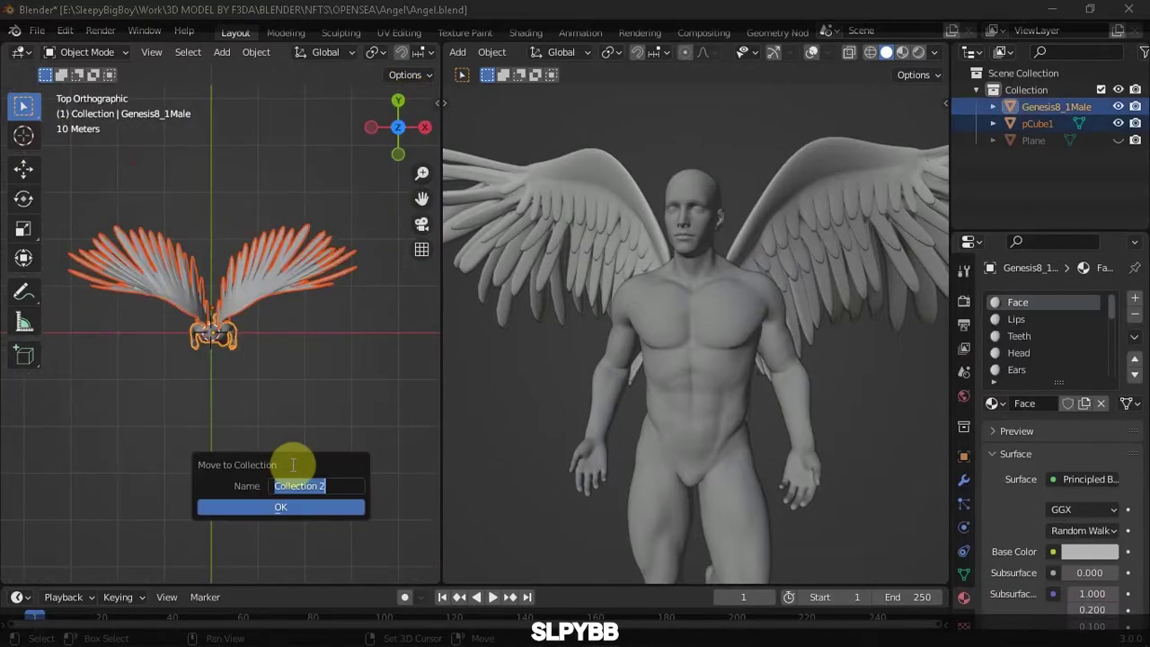
pyautogui.write('IN')
pyautogui.press('Return')
pyautogui.hotkey('shift', 'a')
# Add an icosphere, shrink it and place it in the figure's hand
pyautogui.click(360, 269)
pyautogui.moveTo(359, 269); pyautogui.dragTo(214, 414, button='middle')
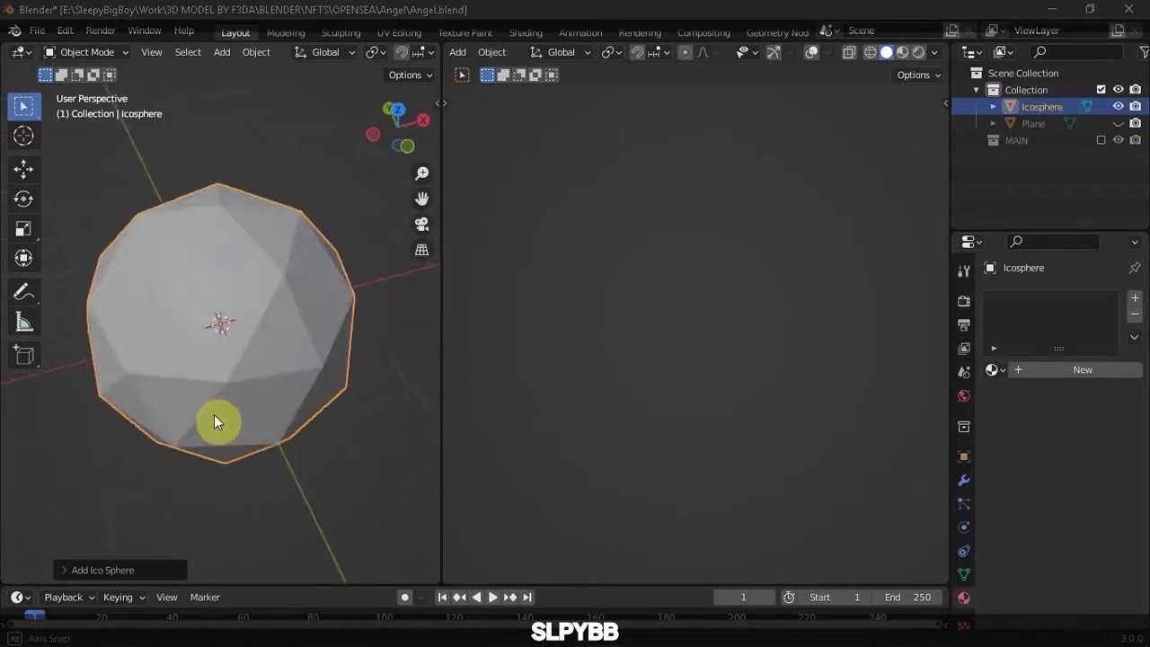
pyautogui.click(1101, 90)
pyautogui.click(1101, 90)
pyautogui.moveTo(363, 315)
pyautogui.mouseDown(button='middle')
pyautogui.moveTo(194, 417)
pyautogui.moveTo(355, 196)
pyautogui.mouseUp(button='middle')
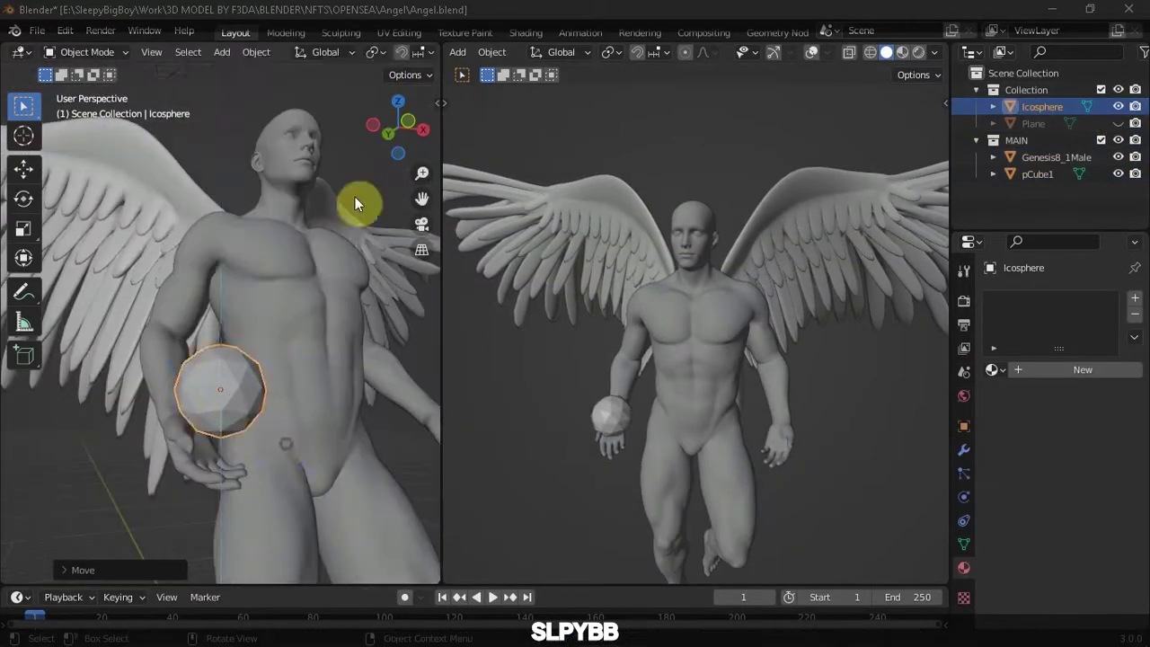
pyautogui.press('s')
pyautogui.click(402, 101)
pyautogui.scroll(5, 722, 359)
pyautogui.scroll(-4, 726, 380)
pyautogui.moveTo(726, 381); pyautogui.dragTo(663, 384, button='middle')
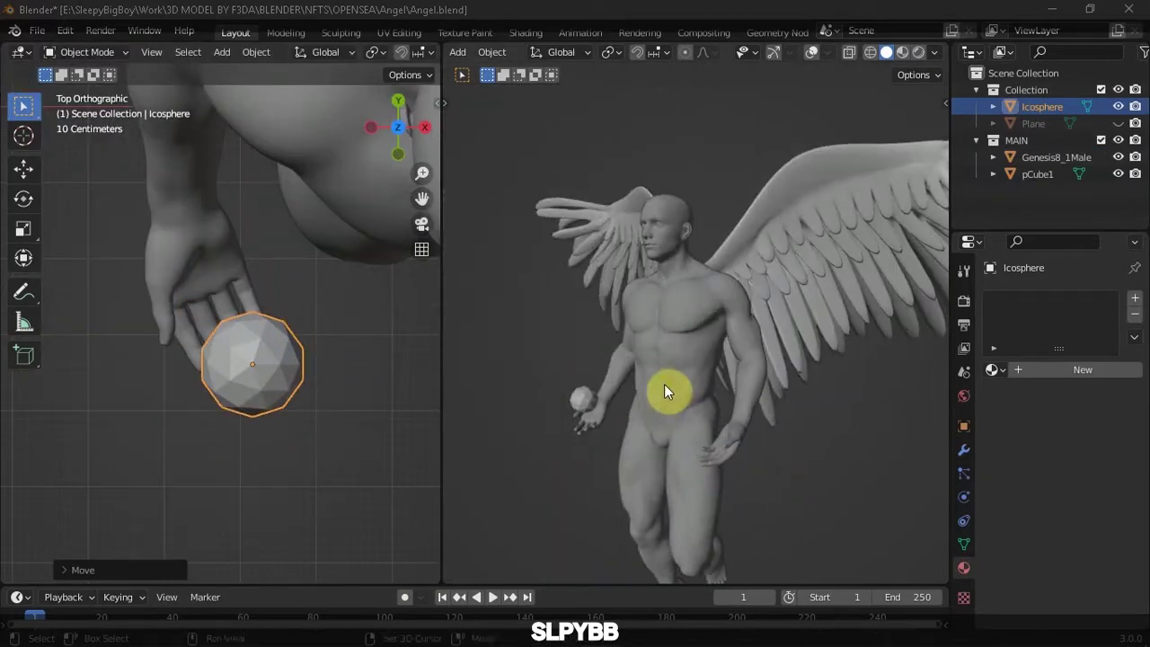
# Duplicate the hand sphere and move the copy into the other hand
pyautogui.moveTo(243, 359); pyautogui.dragTo(229, 377)
pyautogui.moveTo(229, 377); pyautogui.dragTo(246, 421, button='middle')
pyautogui.moveTo(390, 134); pyautogui.dragTo(398, 94)
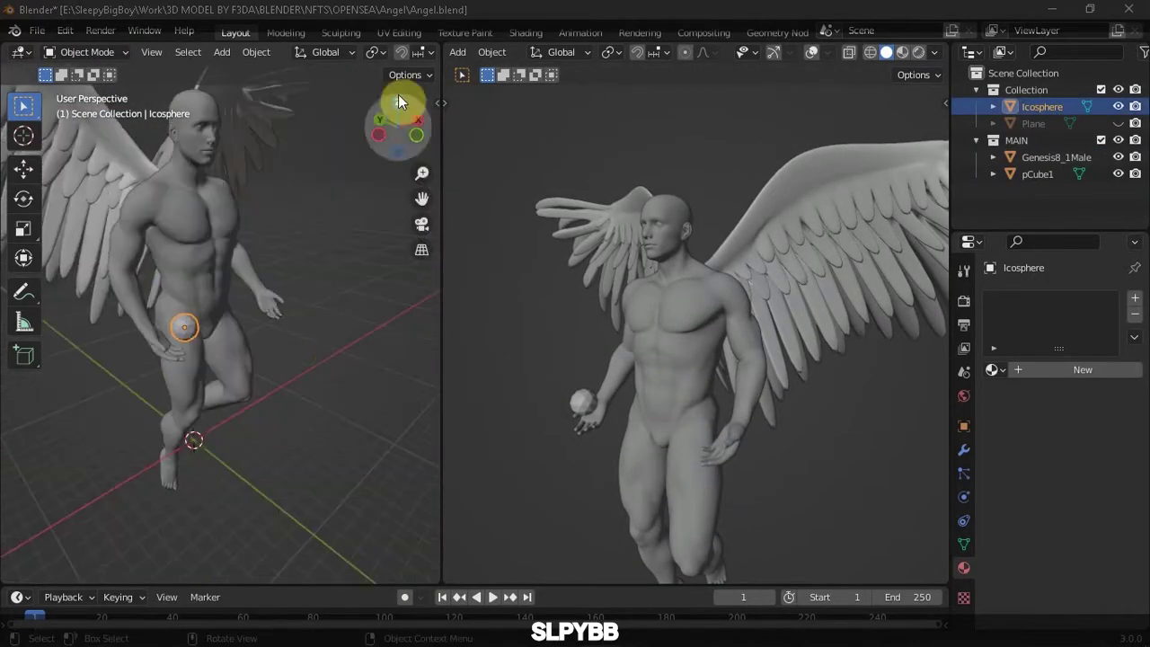
pyautogui.click(398, 94)
pyautogui.hotkey('shift', 'd')
pyautogui.click(245, 392)
pyautogui.moveTo(245, 393)
pyautogui.mouseDown(button='middle')
pyautogui.moveTo(225, 390)
pyautogui.moveTo(275, 455)
pyautogui.mouseUp(button='middle')
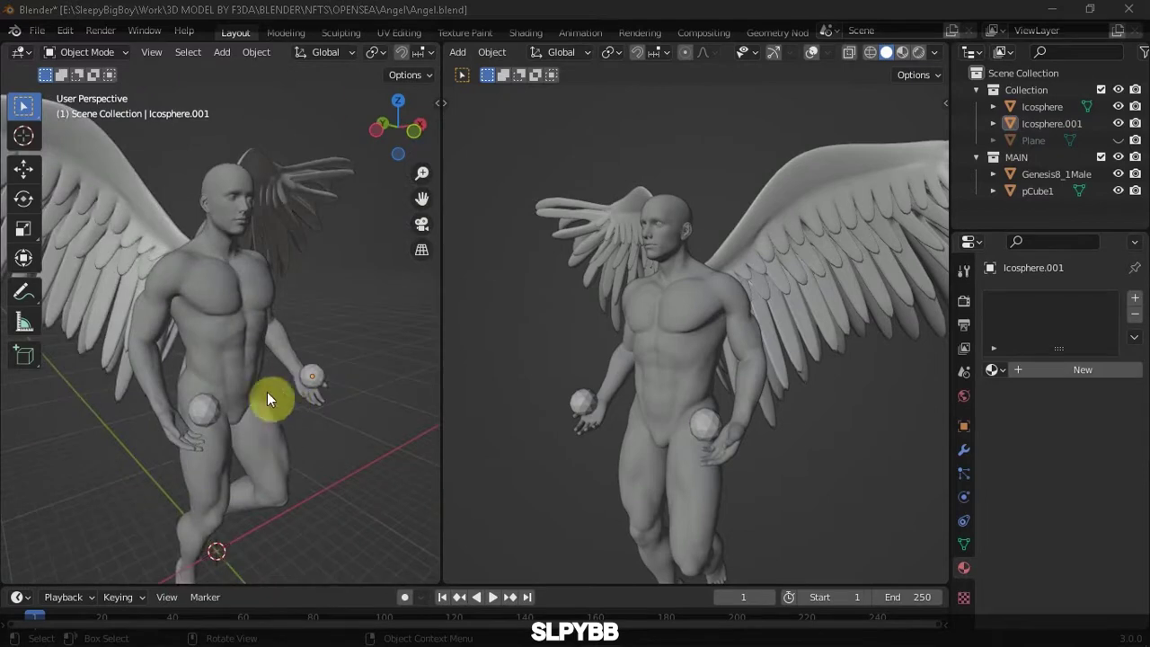
# Snap the cursor to the first icosphere and add a Bezier circle around it
pyautogui.click(1010, 211)
pyautogui.click(1101, 156)
pyautogui.click(1042, 106)
pyautogui.hotkey('shift', 's')
pyautogui.click(328, 406)
pyautogui.hotkey('shift', 'a')
pyautogui.click(359, 333)
pyautogui.click(1014, 297)
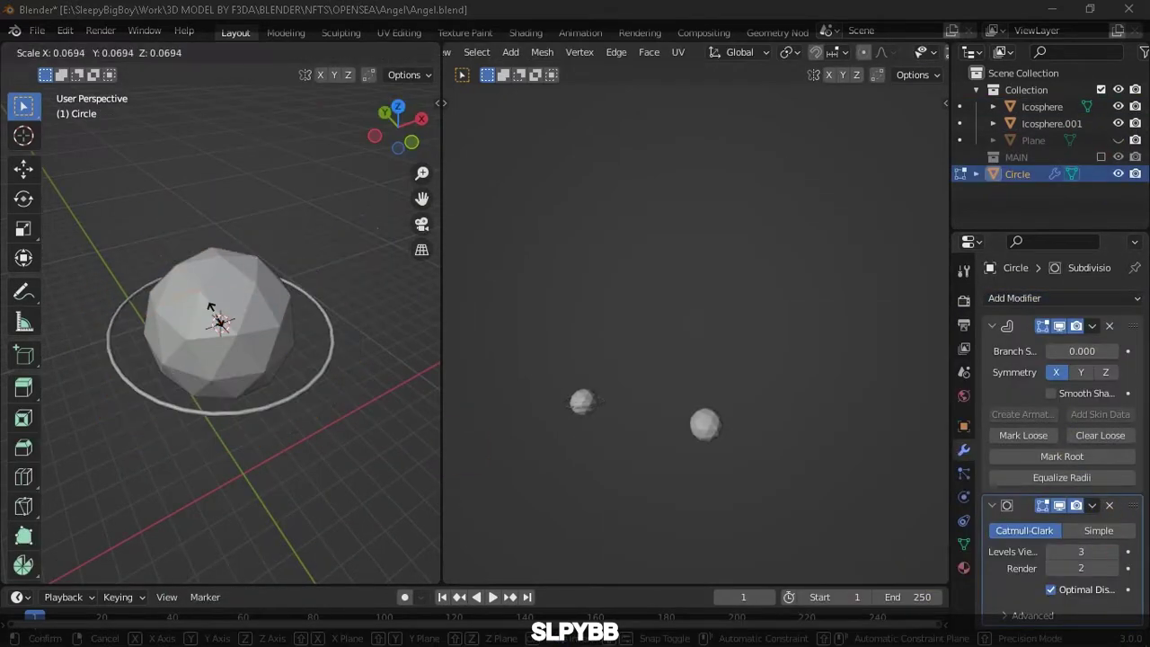
# Enter Edit Mode on the circle to start shaping the orbit ring
pyautogui.press('Tab')
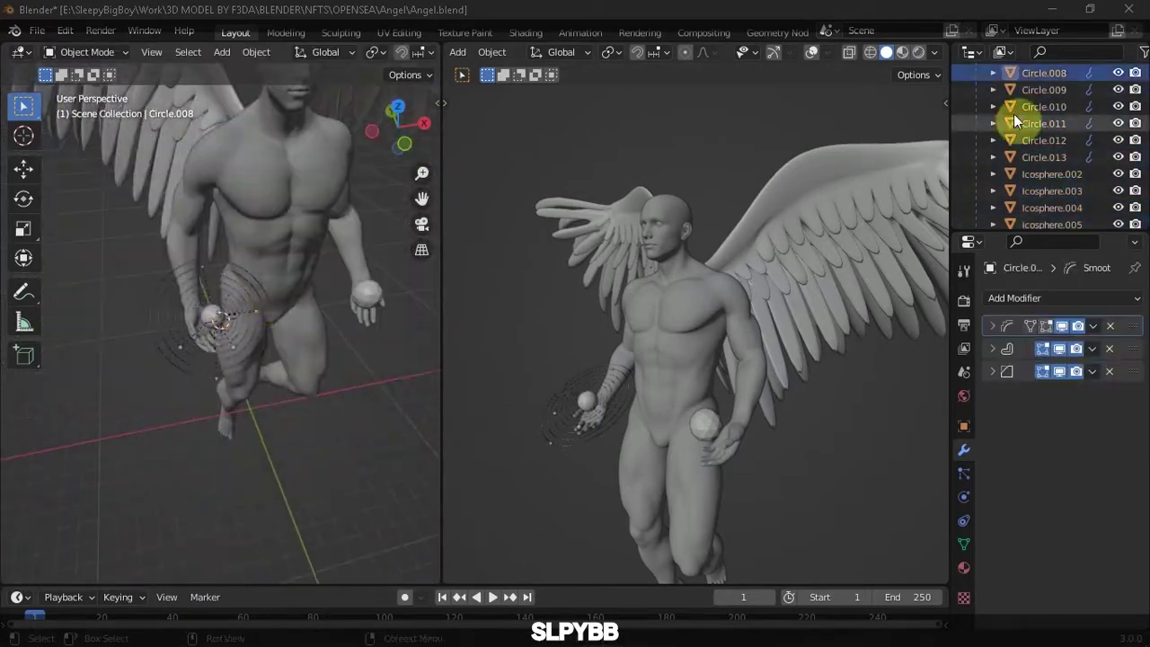
# Hide the figure and wings, then save the blend file
pyautogui.click(1045, 161)
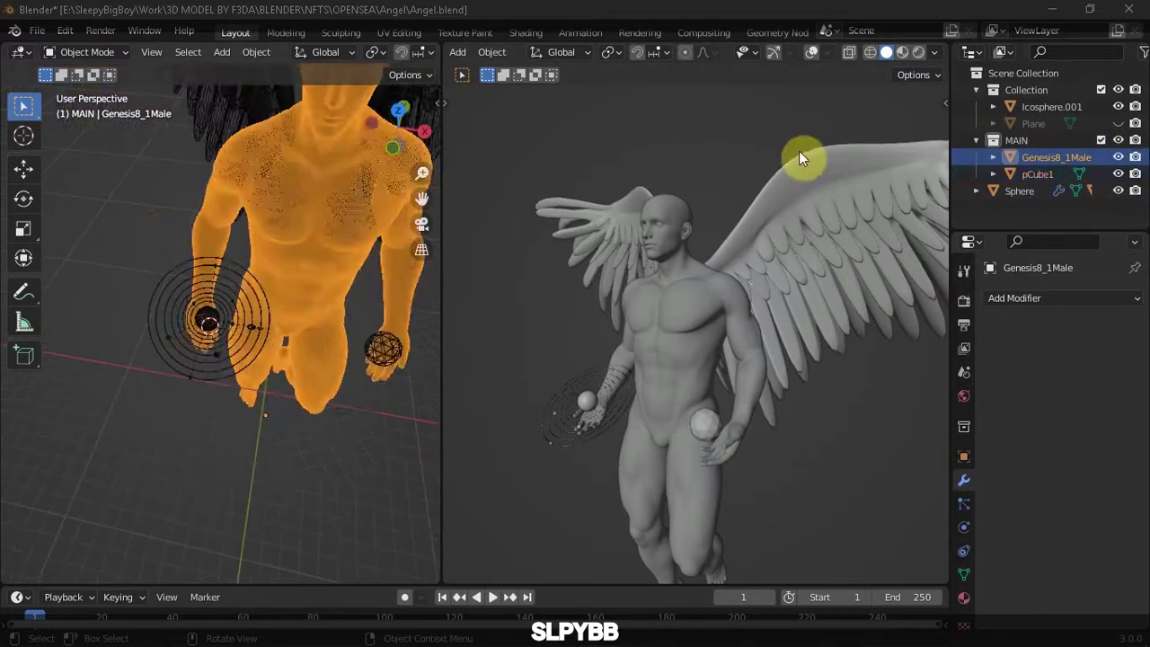
pyautogui.press('h')
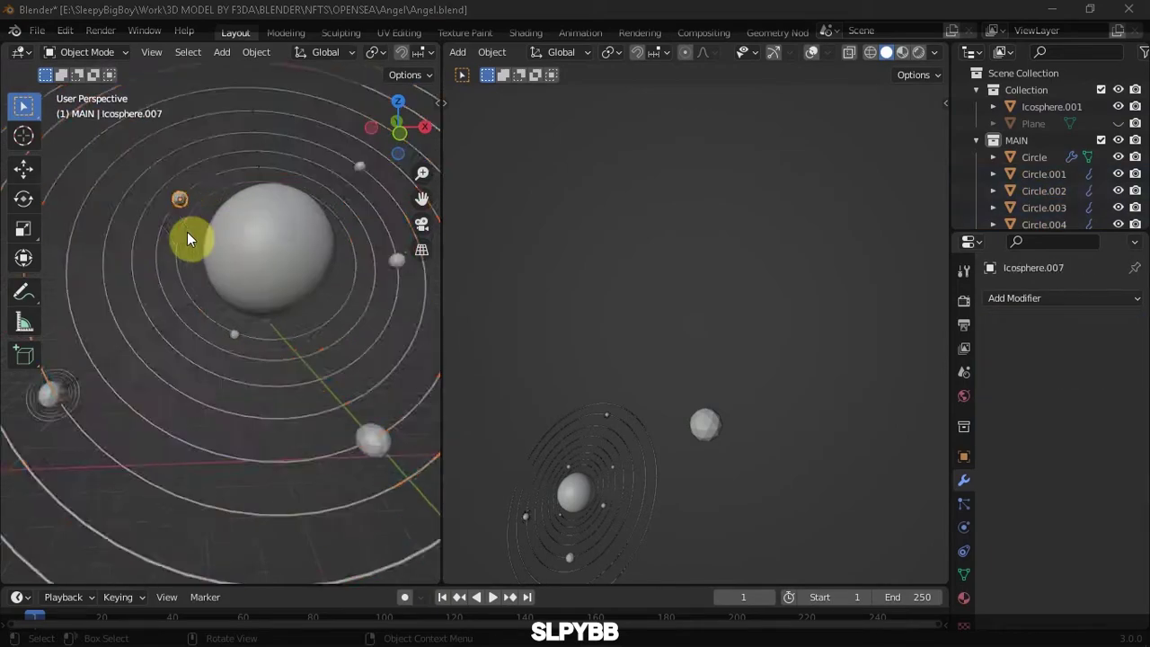
pyautogui.hotkey('ctrl', 's')
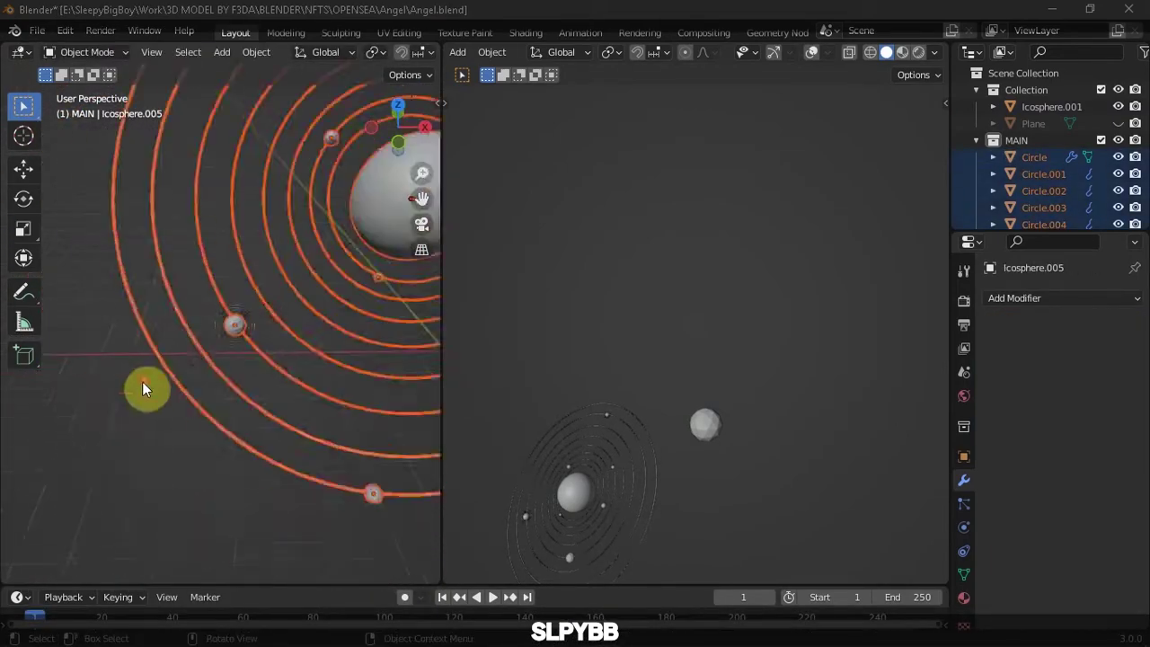
# Parent the orbit rings to the central sphere and unhide the figure and wings
pyautogui.press('Return')
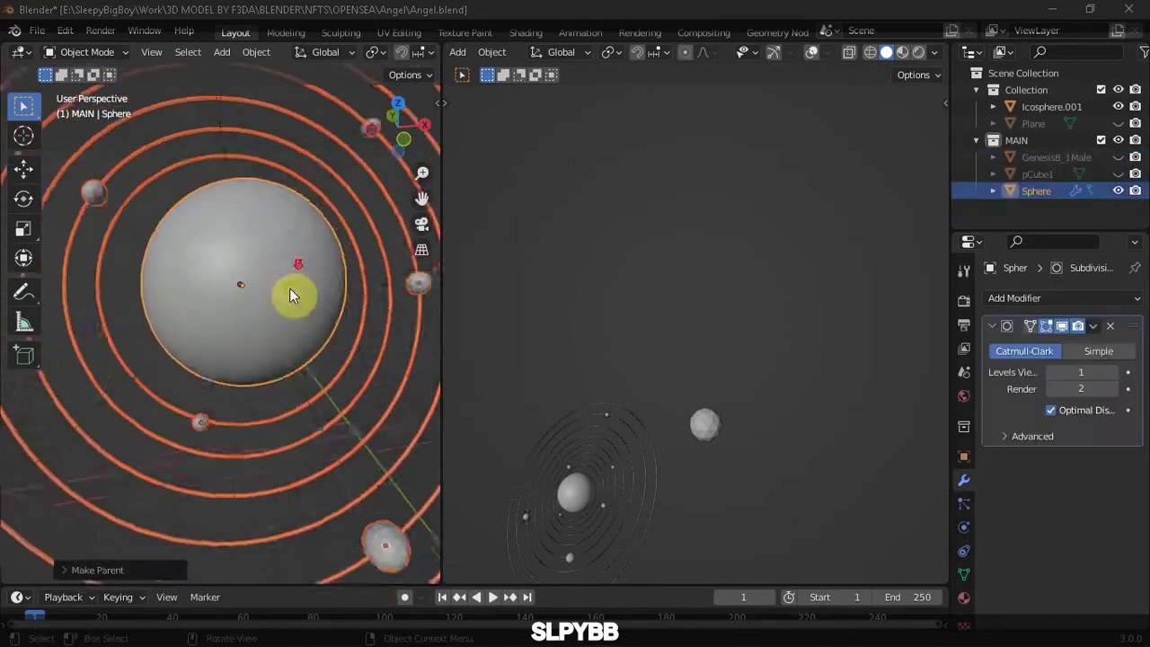
pyautogui.press('r')
pyautogui.click(1118, 156)
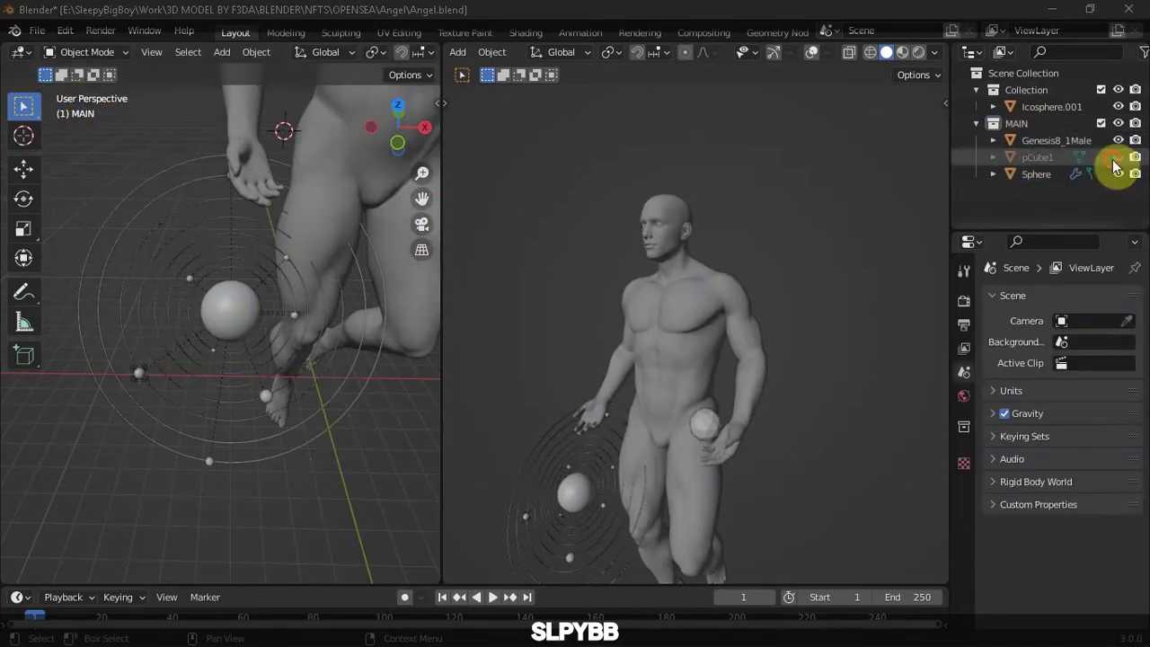
pyautogui.click(1119, 156)
# Move the solar system beside the figure's hand and tilt it
pyautogui.click(673, 415)
pyautogui.moveTo(282, 359); pyautogui.dragTo(243, 250)
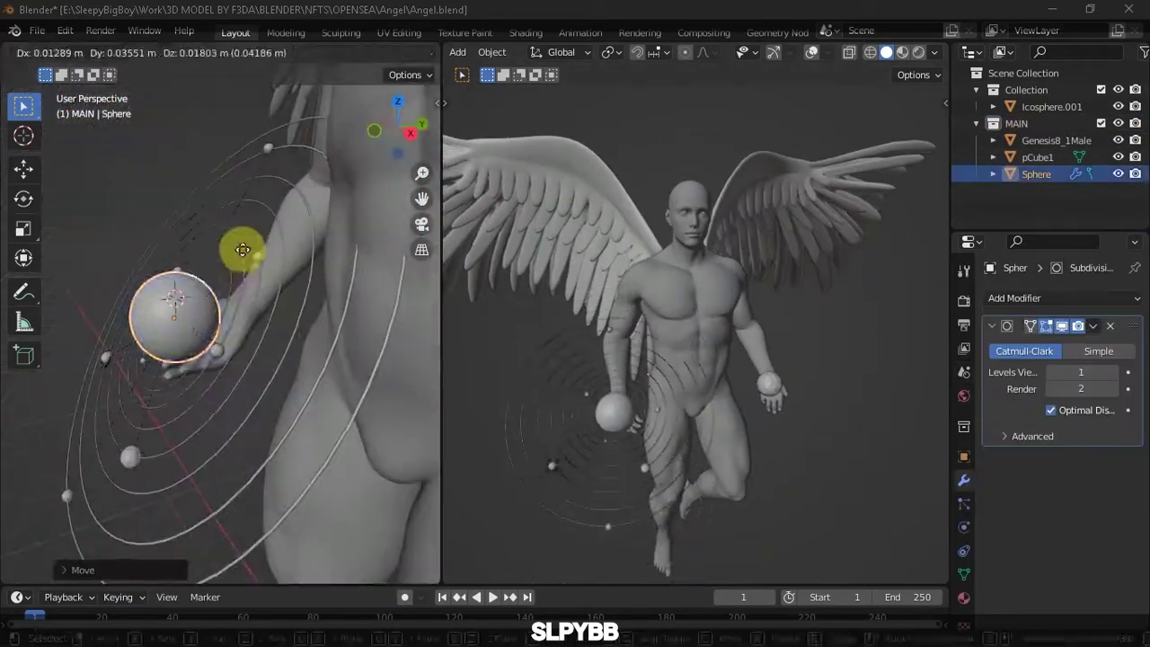
pyautogui.moveTo(242, 250); pyautogui.dragTo(376, 297, button='middle')
pyautogui.press('g')
pyautogui.press('r')
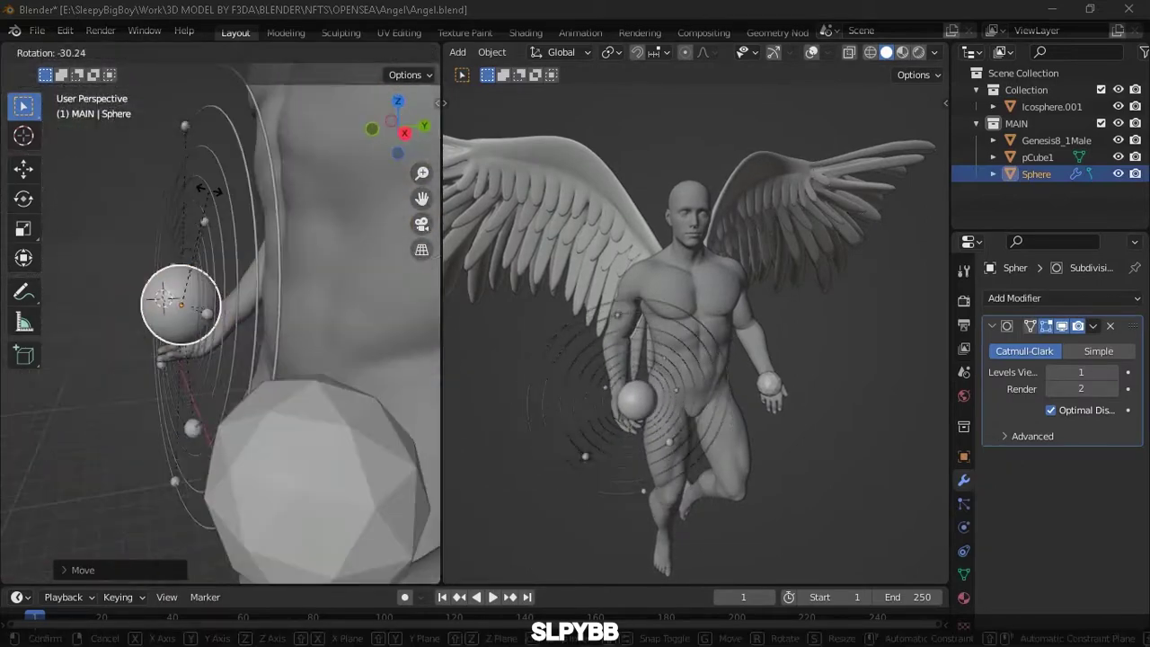
pyautogui.click(208, 188)
pyautogui.moveTo(327, 227)
pyautogui.mouseDown(button='middle')
pyautogui.moveTo(273, 209)
pyautogui.moveTo(268, 315)
pyautogui.mouseUp(button='middle')
pyautogui.hotkey('shift', 'h')
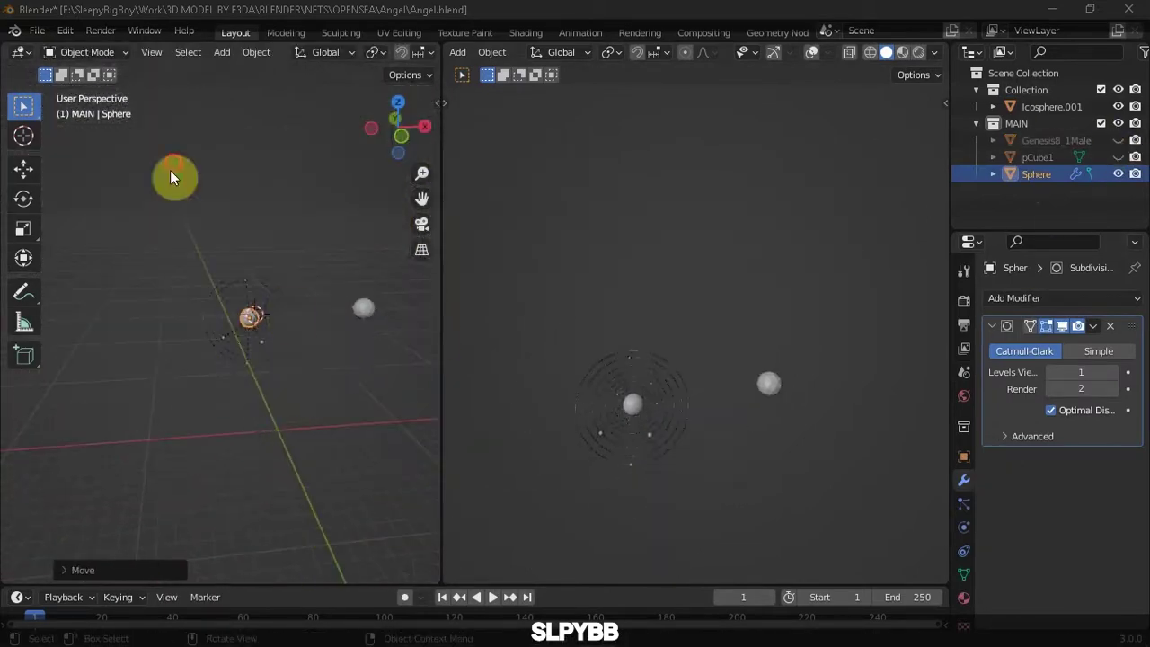
# Move the solar system into a new collection named Solar
pyautogui.write('Soar')
pyautogui.press('Return')
pyautogui.click(282, 269)
# Duplicate the wings, then reposition the copy, rotate it about Z and adjust its geometry
pyautogui.press('KP_3')
pyautogui.hotkey('shift', 'd')
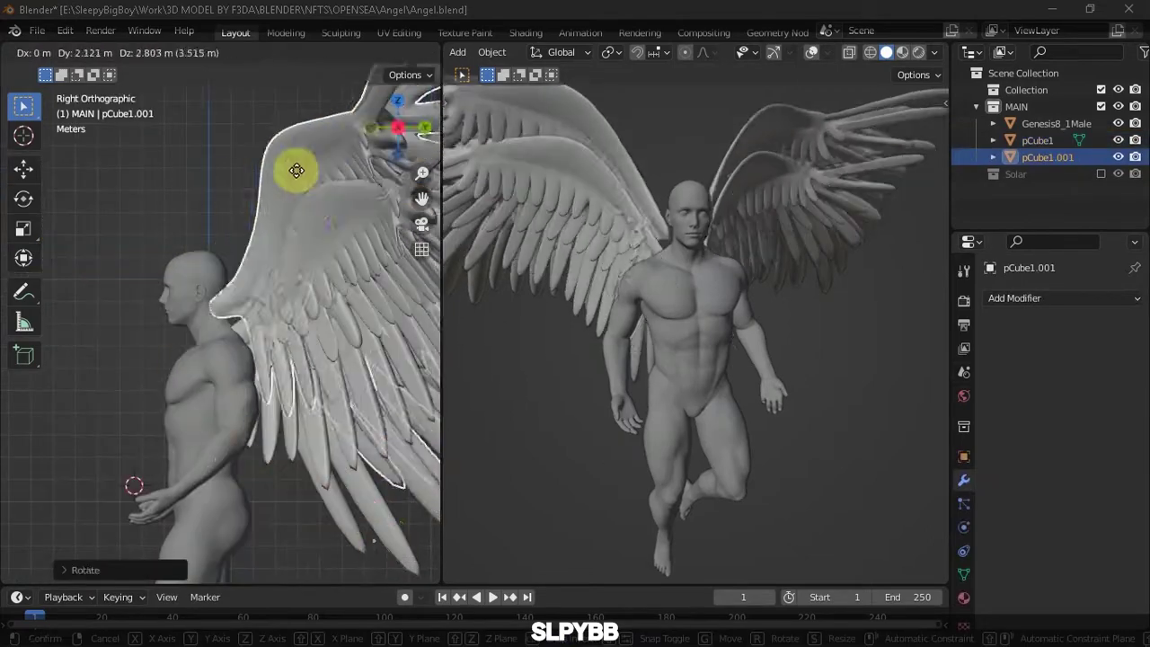
pyautogui.click(307, 189)
pyautogui.press('g')
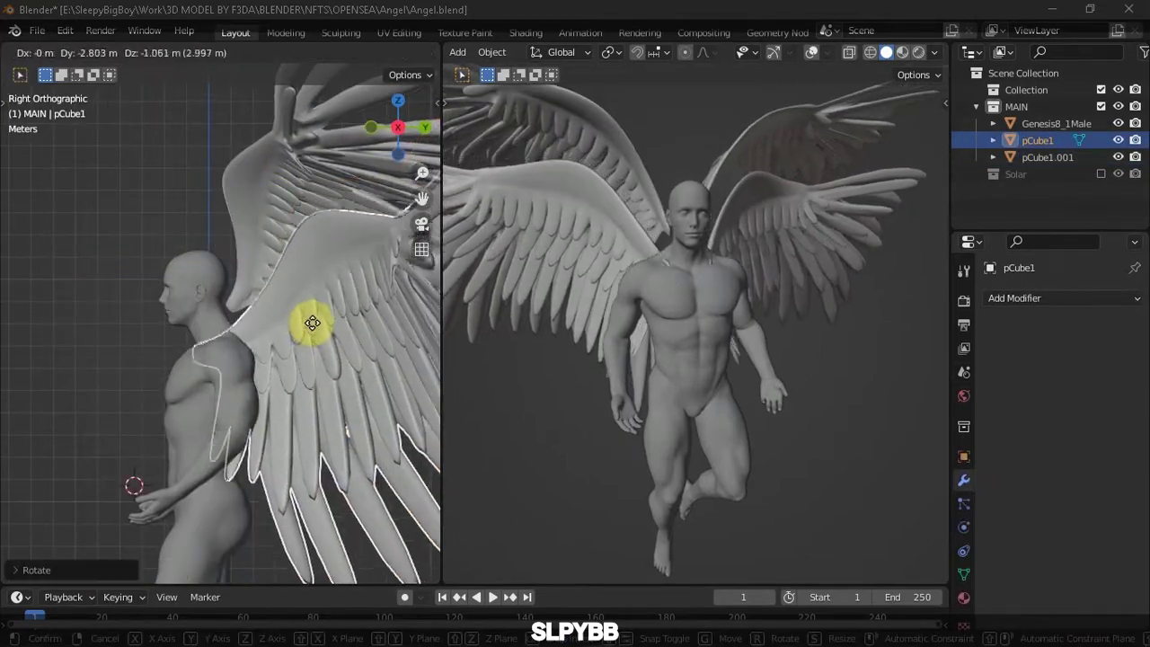
pyautogui.click(329, 321)
pyautogui.press('r')
pyautogui.press('z')
pyautogui.moveTo(329, 320)
pyautogui.mouseDown(button='middle')
pyautogui.moveTo(282, 267)
pyautogui.moveTo(171, 284)
pyautogui.mouseUp(button='middle')
pyautogui.click(282, 266)
pyautogui.press('Tab')
pyautogui.moveTo(205, 235); pyautogui.dragTo(238, 318, button='middle')
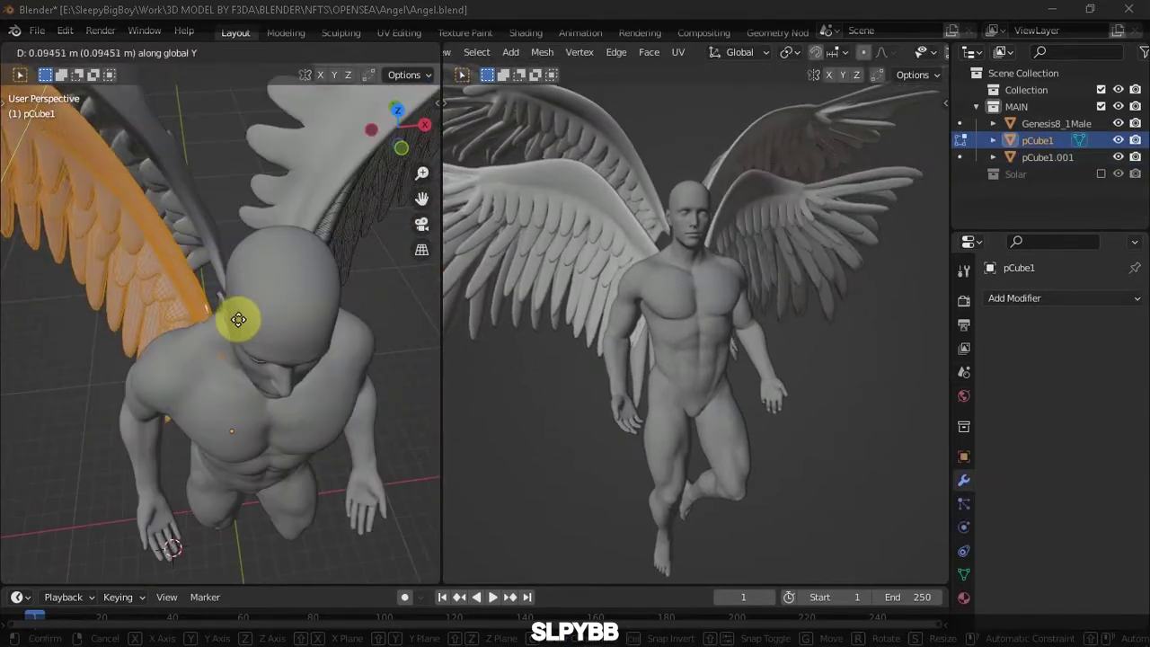
pyautogui.press('Tab')
pyautogui.moveTo(383, 142)
pyautogui.mouseDown(button='middle')
pyautogui.moveTo(226, 237)
pyautogui.moveTo(259, 320)
pyautogui.mouseUp(button='middle')
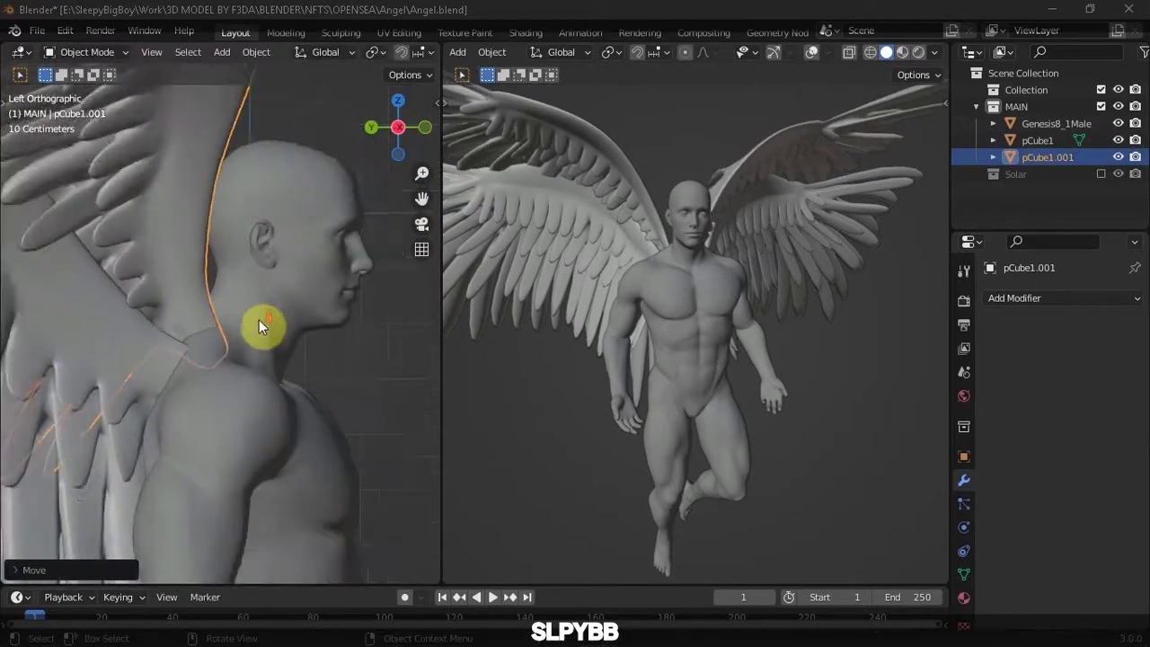
# Compare the wings in rendered and solid shading in the right viewport
pyautogui.press('z')
pyautogui.click(726, 198)
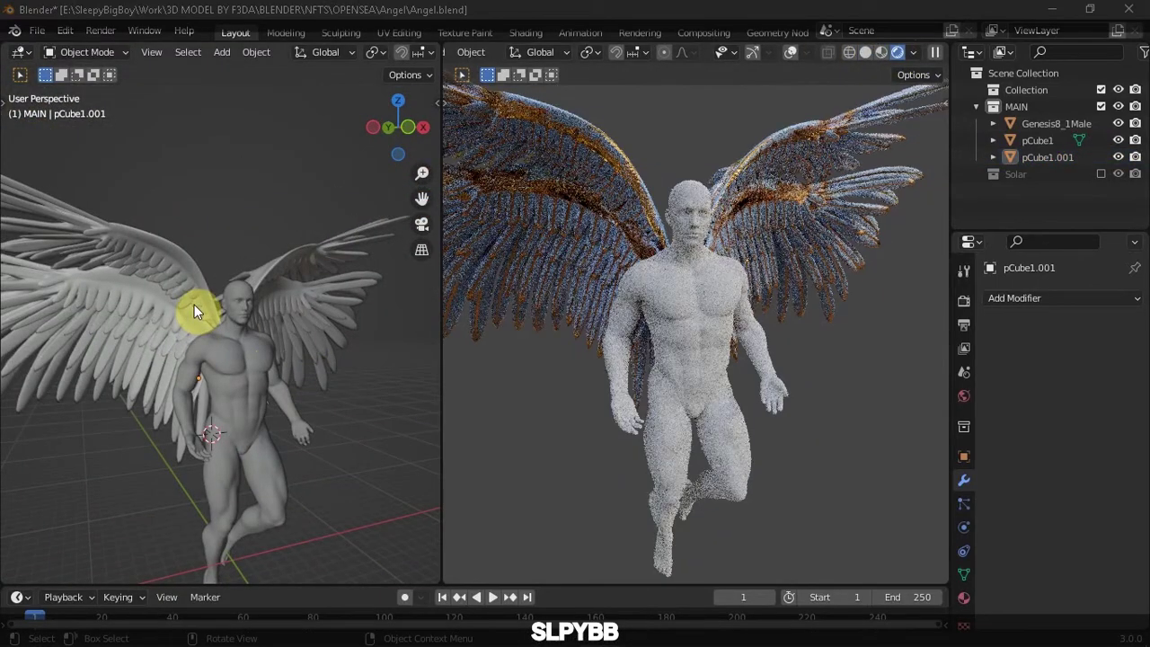
pyautogui.click(194, 304)
pyautogui.press('ctrl+KP_3')
pyautogui.moveTo(246, 300)
pyautogui.mouseDown(button='middle')
pyautogui.moveTo(188, 206)
pyautogui.moveTo(295, 266)
pyautogui.moveTo(216, 296)
pyautogui.moveTo(688, 276)
pyautogui.moveTo(811, 314)
pyautogui.moveTo(700, 244)
pyautogui.mouseUp(button='middle')
pyautogui.click(295, 266)
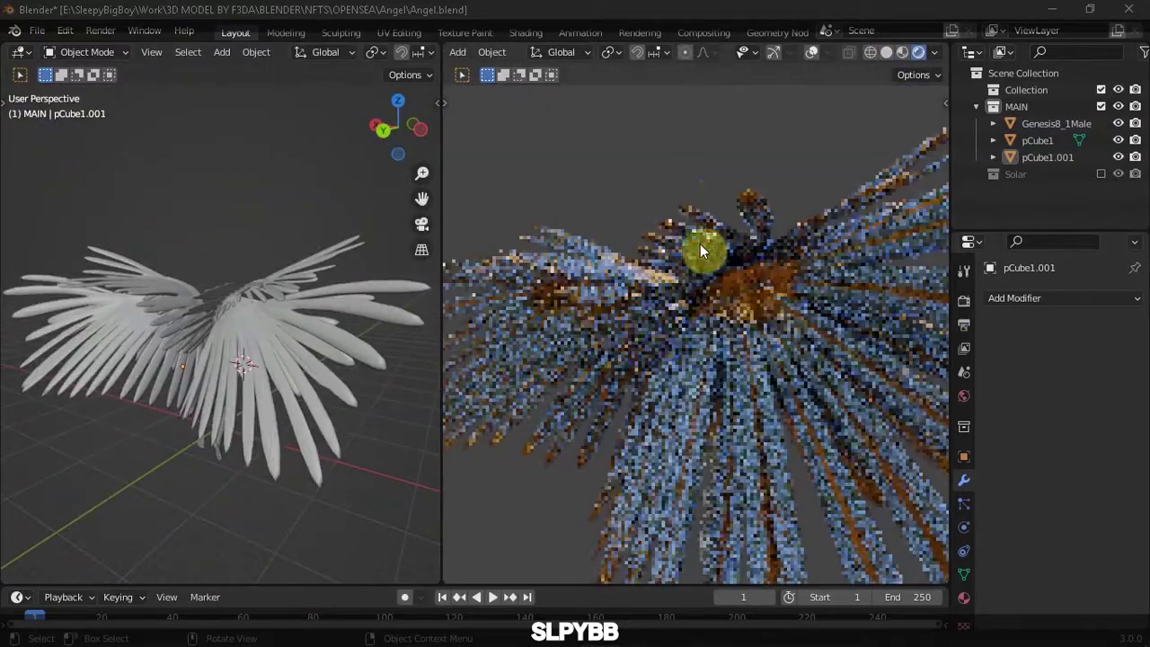
pyautogui.press('z')
pyautogui.click(713, 305)
# Set the right viewport back to rendered shading and open the File menu to load the skull
pyautogui.press('n')
pyautogui.press('n')
pyautogui.press('z')
pyautogui.click(742, 147)
pyautogui.moveTo(269, 269); pyautogui.dragTo(282, 347, button='middle')
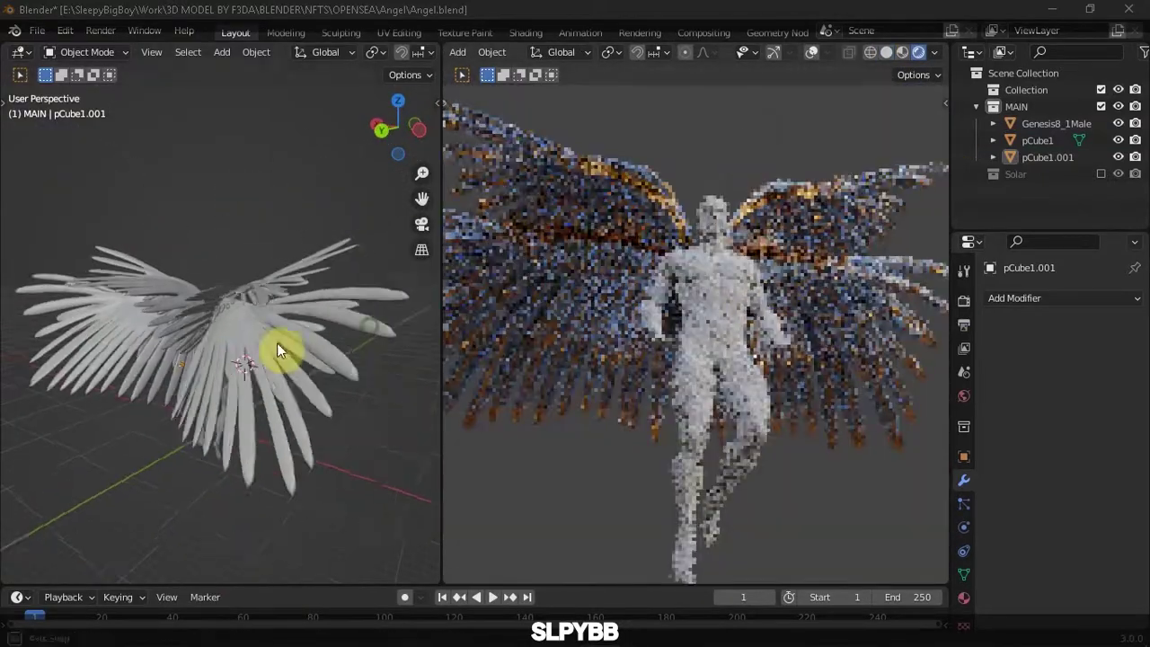
pyautogui.scroll(3, 235, 305)
pyautogui.moveTo(293, 304); pyautogui.dragTo(251, 269, button='middle')
pyautogui.click(37, 31)
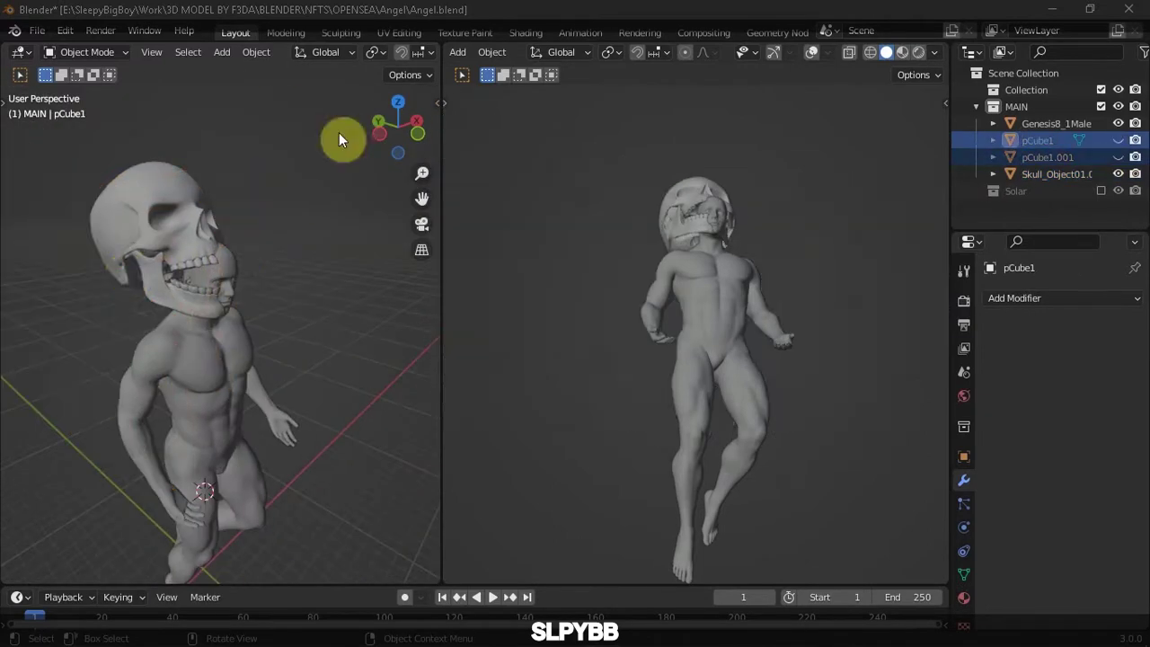
# Move the skull onto the figure's head and scale it up to fit
pyautogui.click(286, 210)
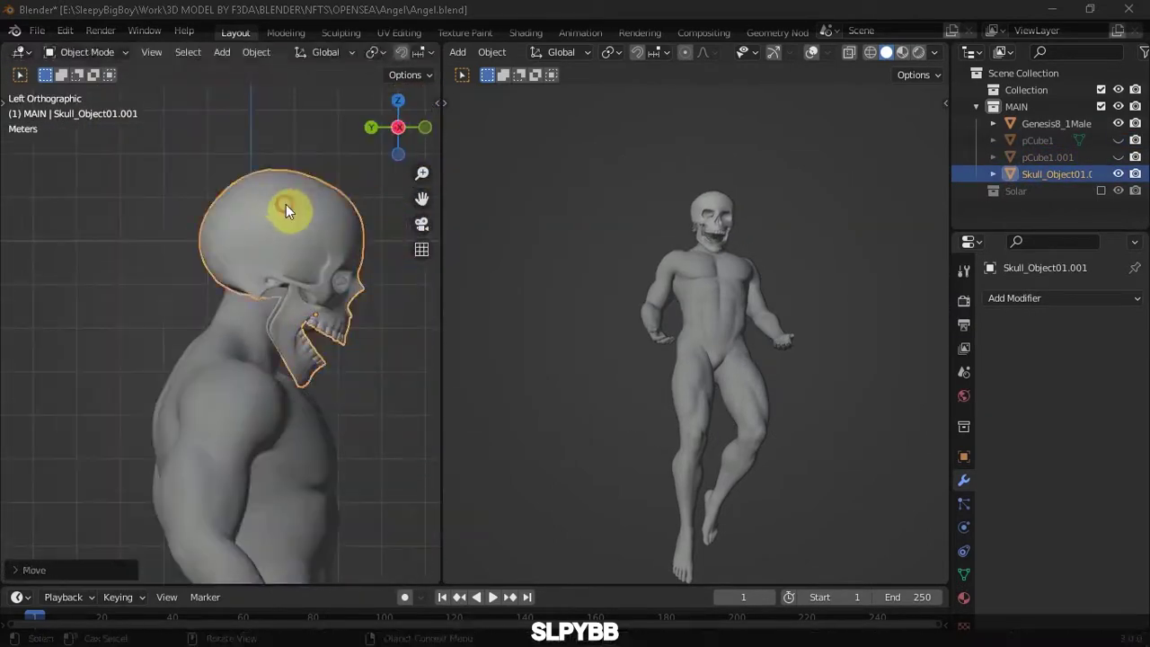
pyautogui.click(327, 233)
pyautogui.press('KP_1')
pyautogui.moveTo(260, 257)
pyautogui.mouseDown(button='middle')
pyautogui.moveTo(269, 275)
pyautogui.moveTo(314, 270)
pyautogui.moveTo(259, 221)
pyautogui.moveTo(248, 279)
pyautogui.moveTo(337, 264)
pyautogui.moveTo(278, 311)
pyautogui.mouseUp(button='middle')
pyautogui.press('KP_1')
pyautogui.press('g')
pyautogui.click(287, 273)
pyautogui.press('s')
pyautogui.click(314, 242)
# Put a backup copy of the Genesis8_1Male body in a new BCKP collection
pyautogui.click(278, 311)
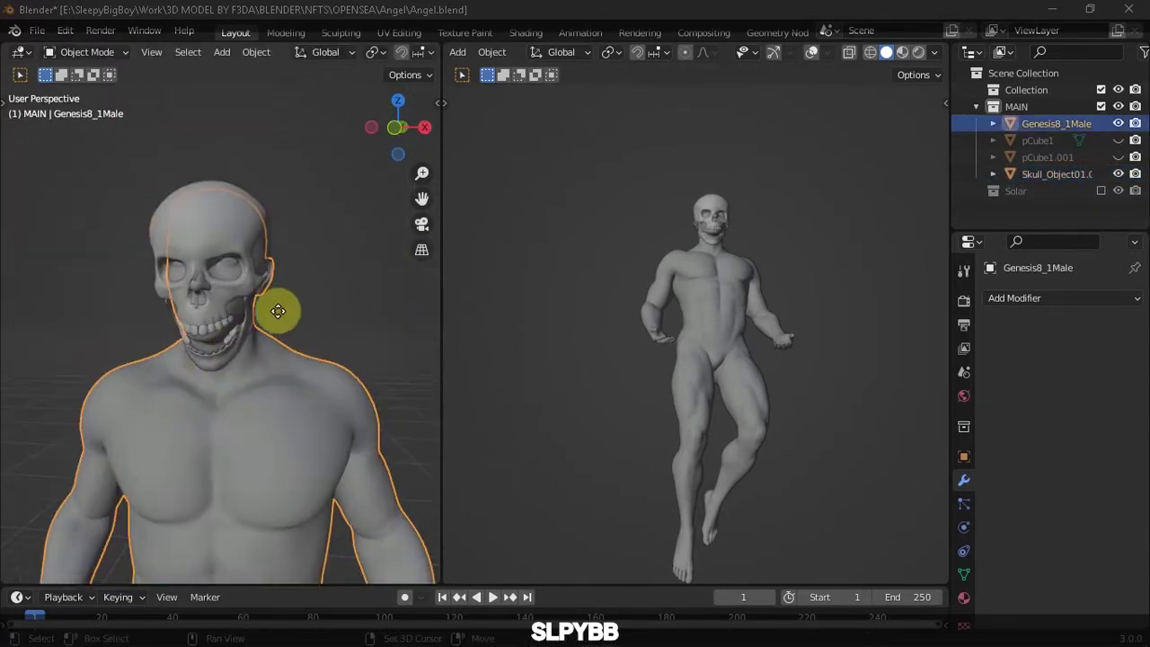
pyautogui.write('BCKP')
pyautogui.press('Return')
pyautogui.moveTo(330, 272); pyautogui.dragTo(272, 268, button='middle')
pyautogui.scroll(3, 243, 293)
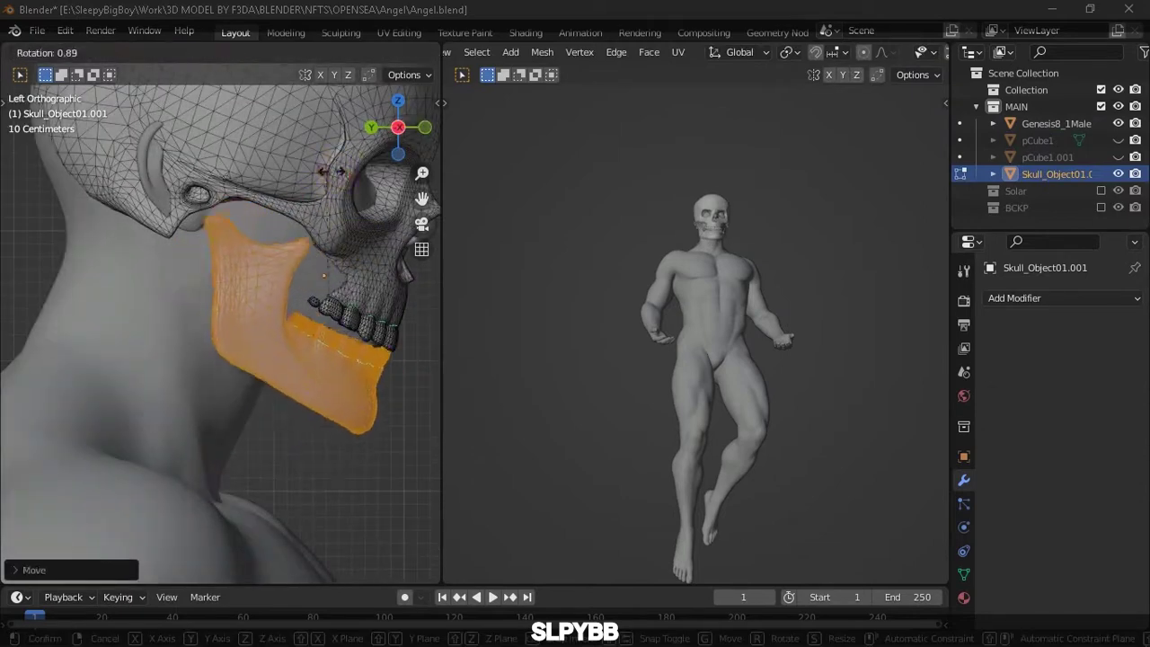
# Refine the skull's placement over the head from front and top orthographic views
pyautogui.press('Tab')
pyautogui.moveTo(350, 434); pyautogui.dragTo(236, 274, button='middle')
pyautogui.press('Tab')
pyautogui.press('Tab')
pyautogui.press('n')
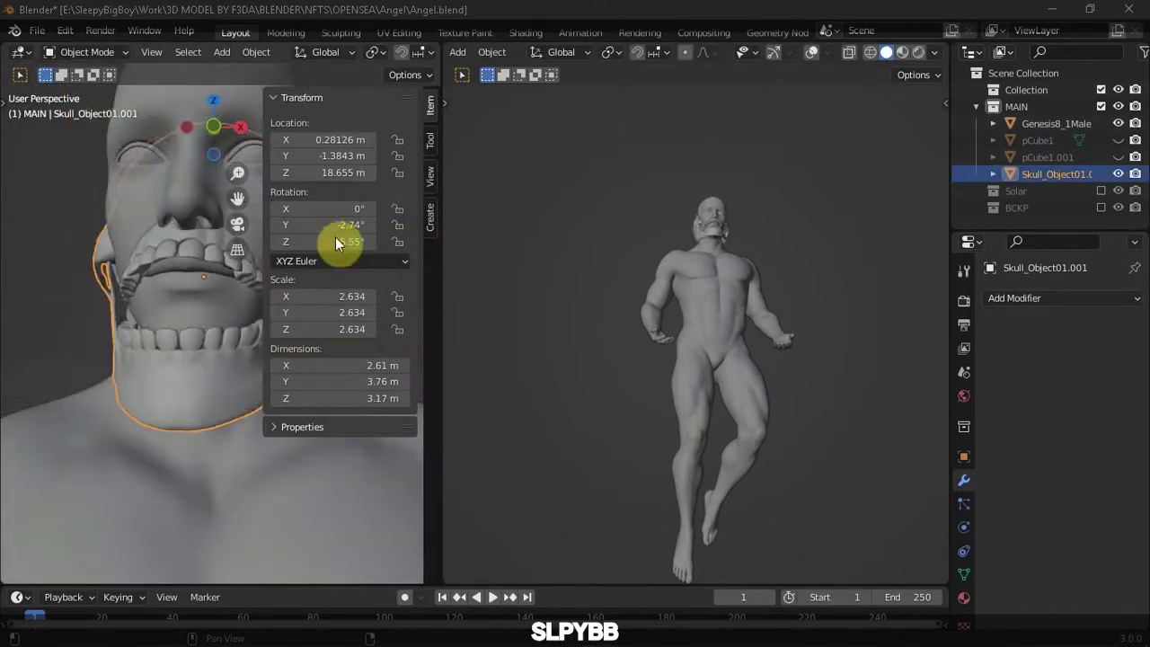
pyautogui.press('ctrl+KP_1')
pyautogui.press('KP_7')
pyautogui.press('g')
pyautogui.click(435, 153)
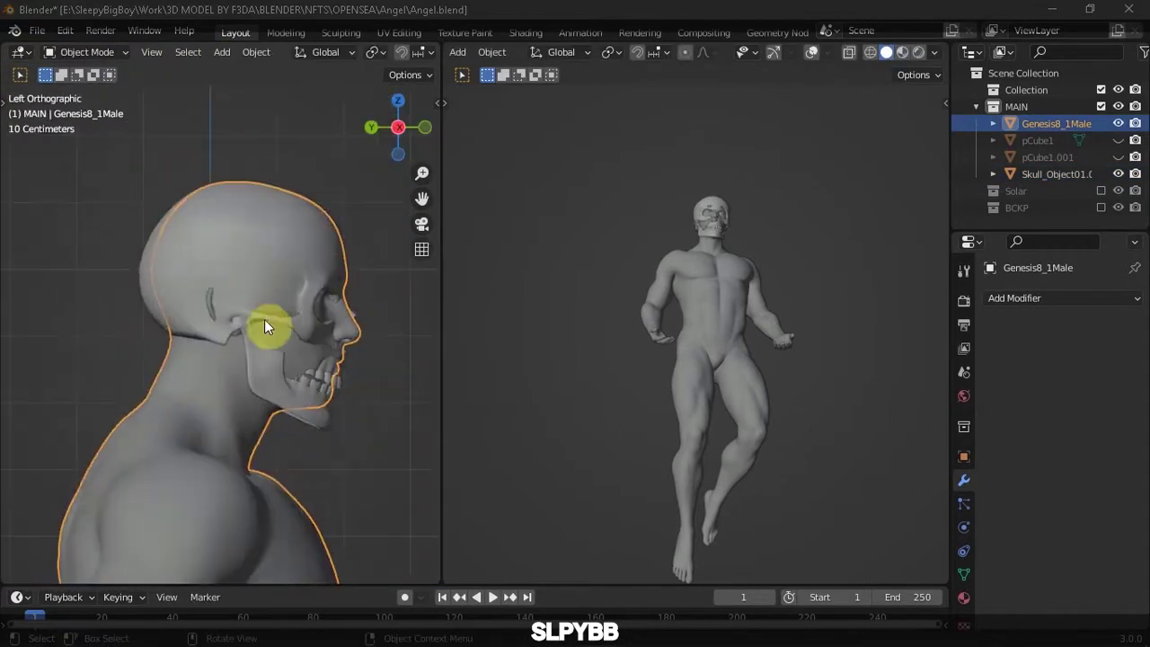
# Select and delete the head faces of the figure covered by the skull
pyautogui.moveTo(290, 360); pyautogui.dragTo(302, 280)
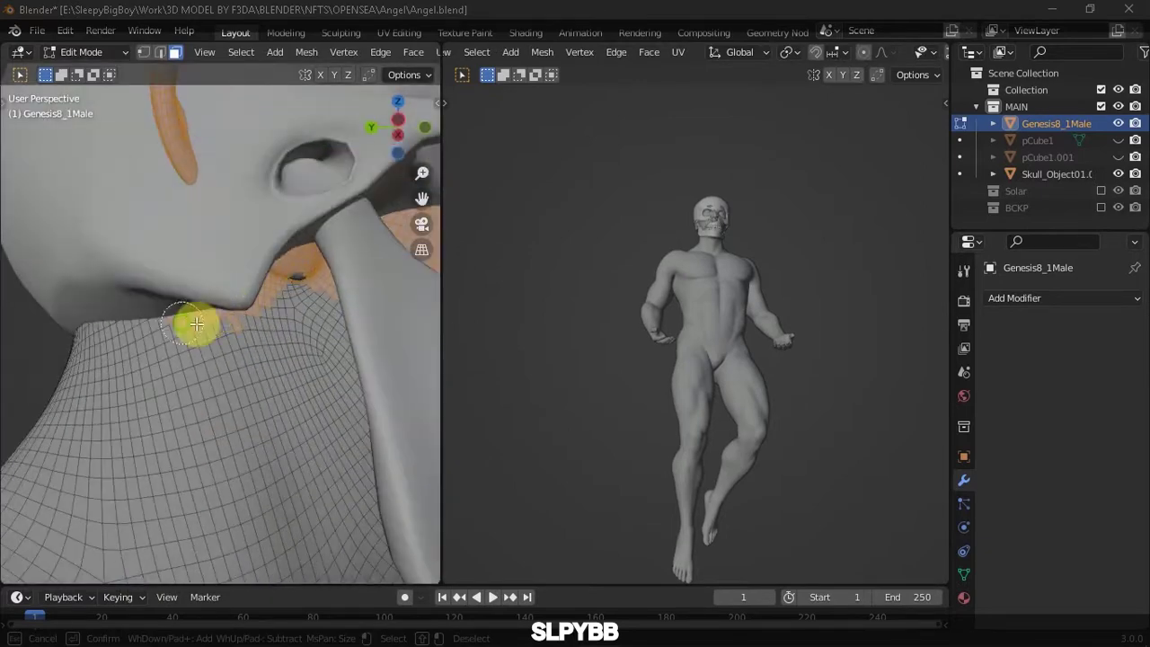
pyautogui.press('x')
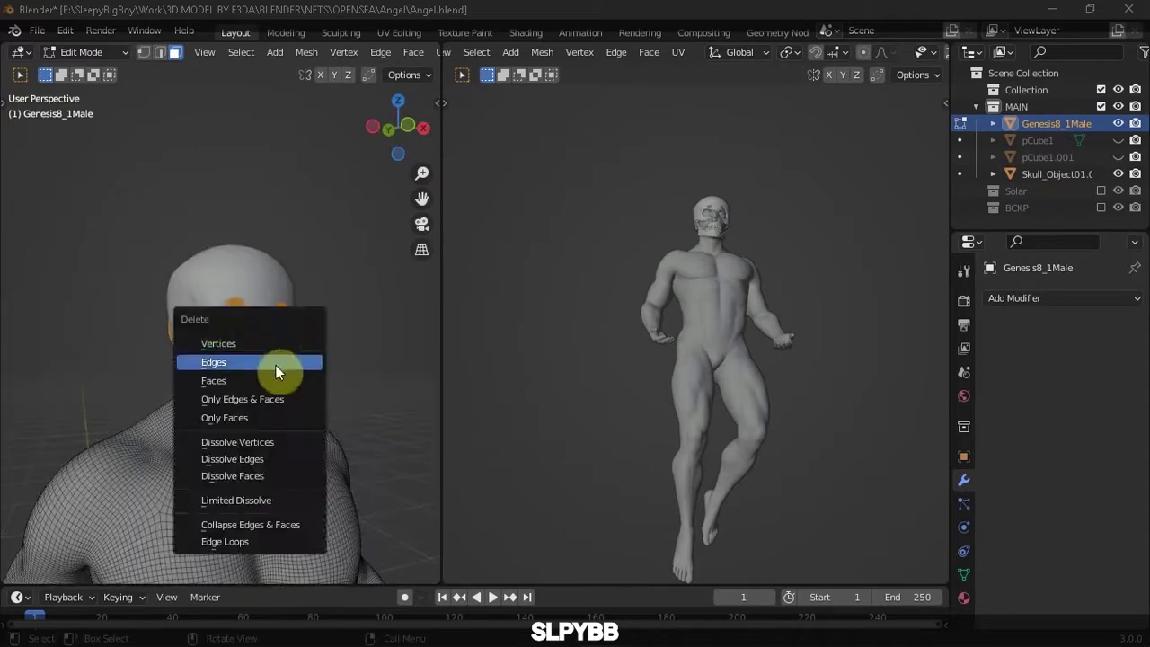
pyautogui.click(274, 364)
pyautogui.press('Tab')
pyautogui.click(233, 341)
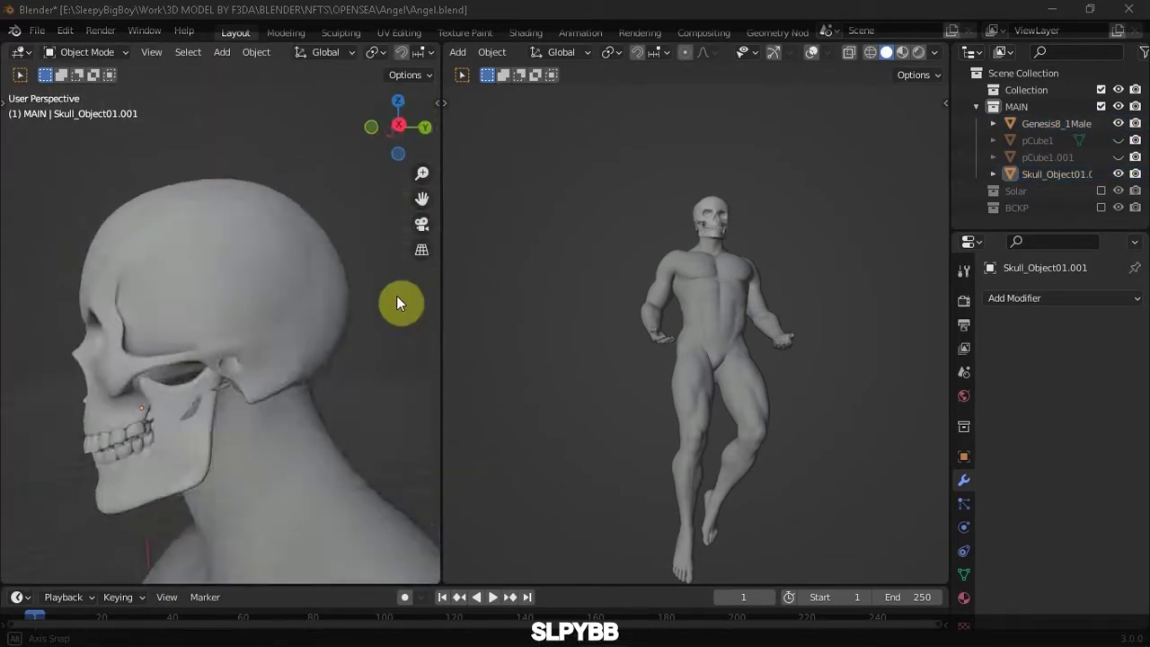
pyautogui.click(251, 287)
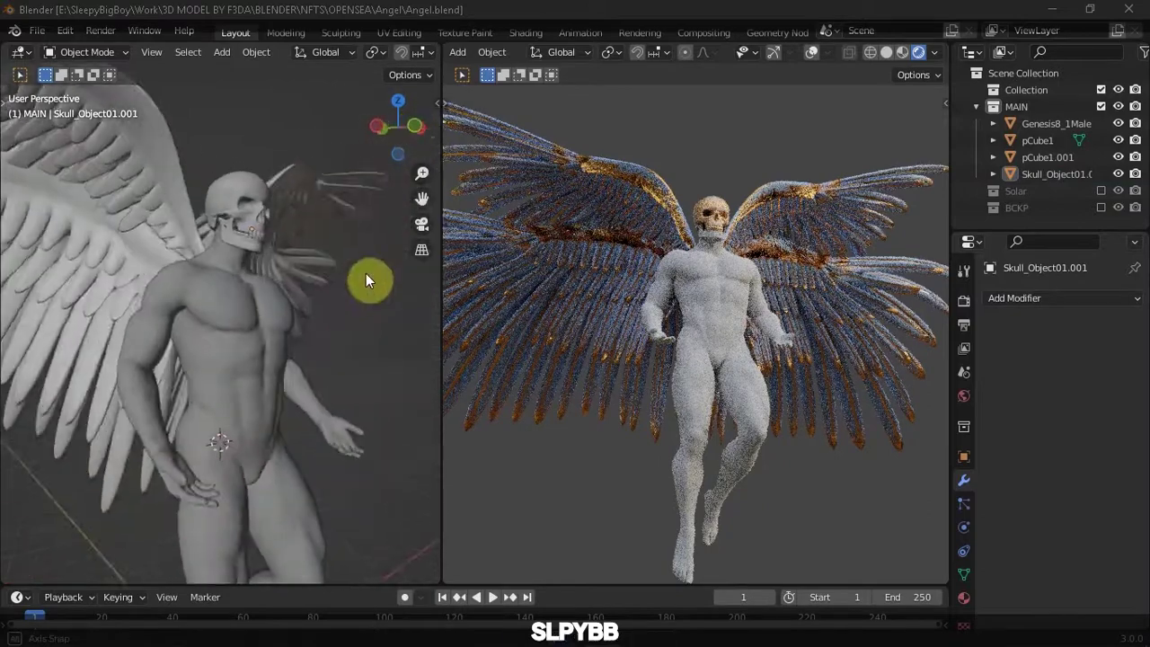
# Open Billelis.blend from the bookmarked BLENDER folder to fetch the ram horns
pyautogui.click(35, 32)
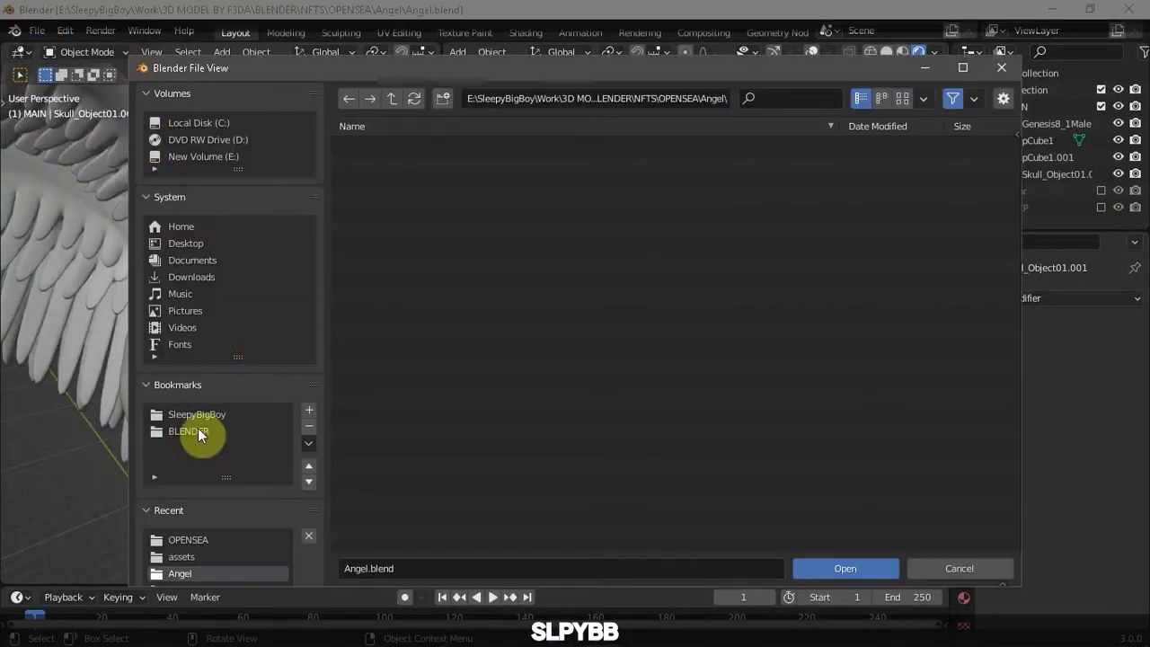
pyautogui.click(813, 568)
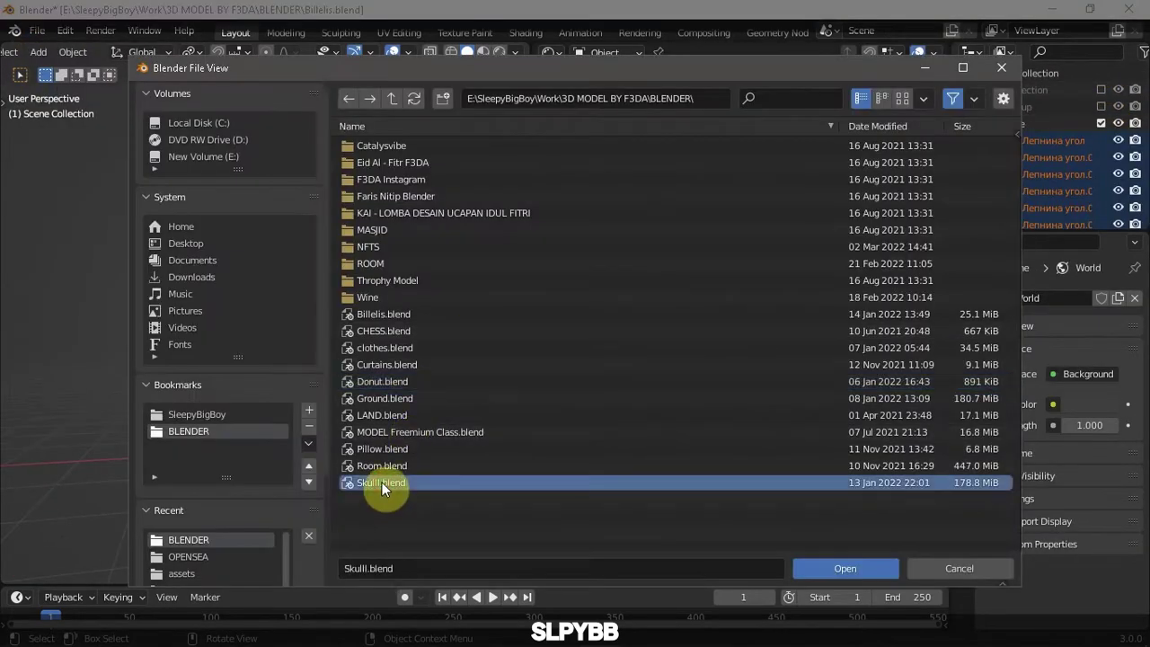
pyautogui.doubleClick(382, 482)
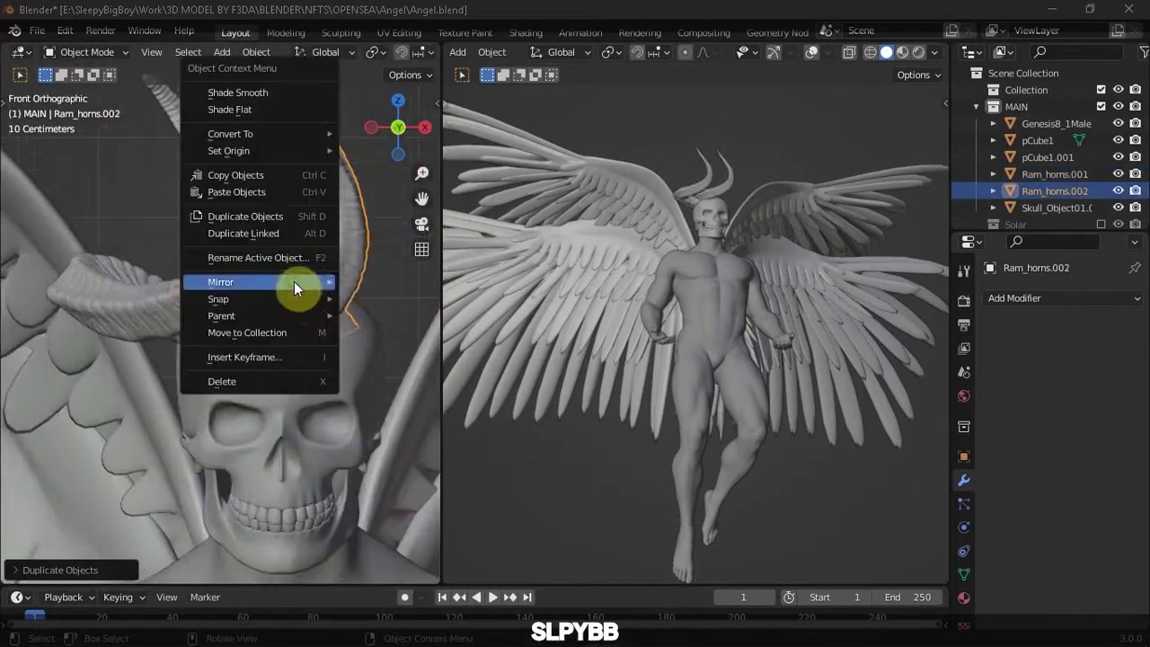
# Enlarge the timeline, turn it into a 3D viewport, and set both views to rendered shading
pyautogui.press('z')
pyautogui.click(794, 152)
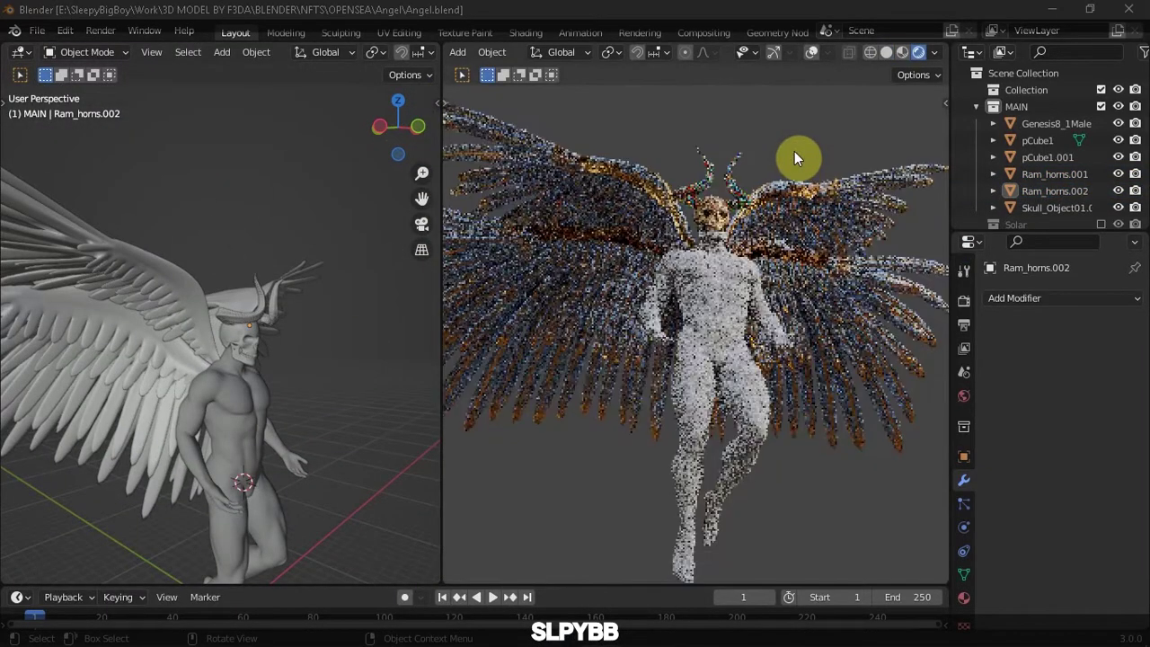
pyautogui.press('z')
pyautogui.moveTo(952, 585); pyautogui.dragTo(397, 351)
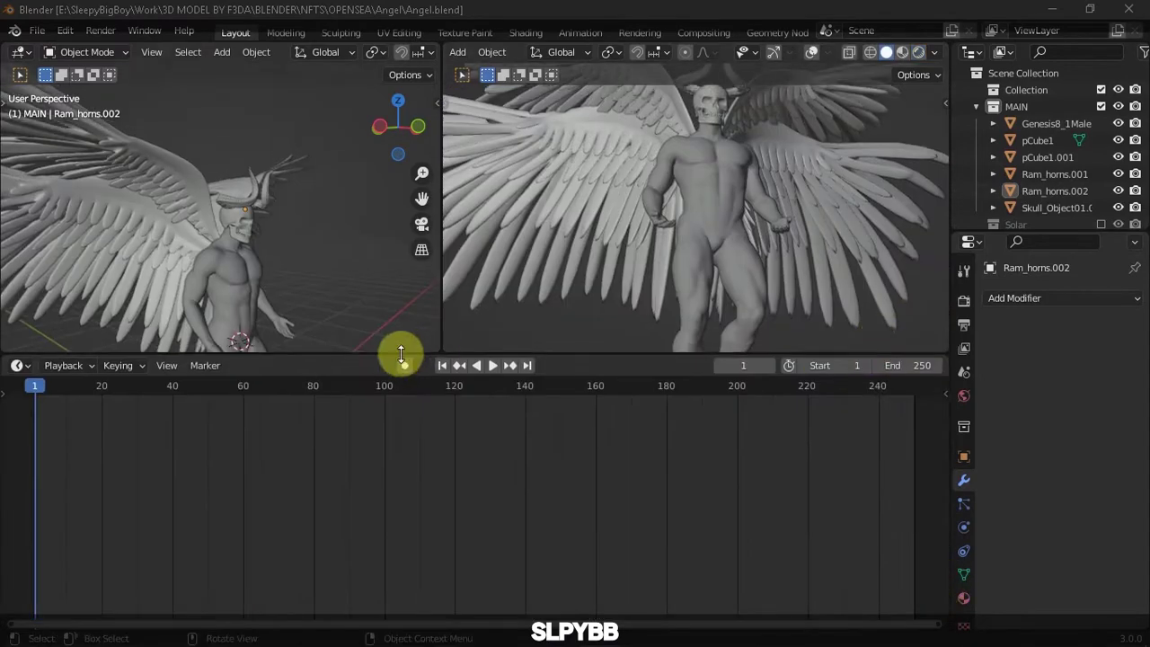
pyautogui.click(460, 366)
pyautogui.click(490, 406)
pyautogui.scroll(-3, 693, 495)
pyautogui.scroll(-3, 708, 225)
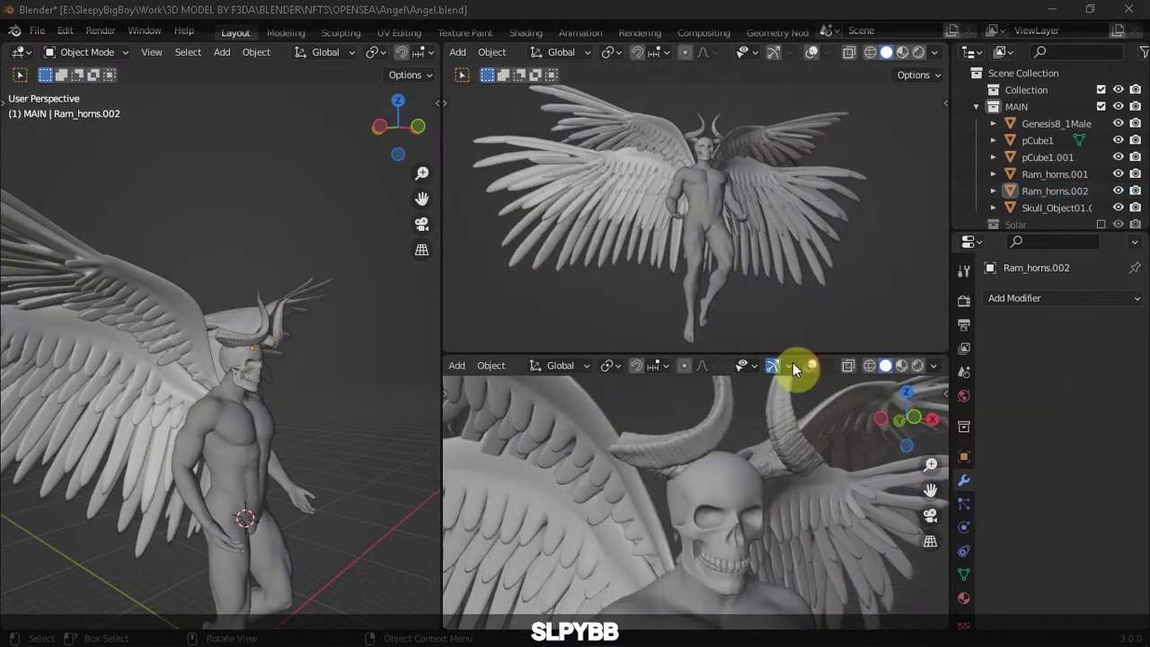
pyautogui.press('z')
pyautogui.click(769, 460)
pyautogui.press('z')
pyautogui.click(739, 100)
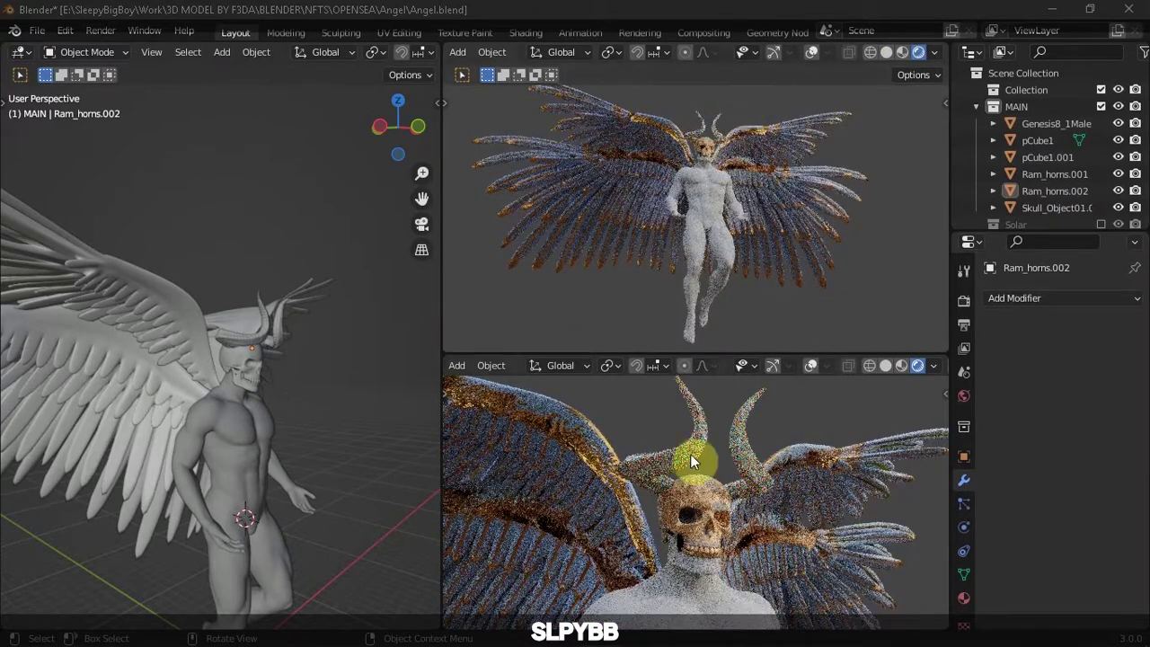
# Assign Material.001 to both ram horns
pyautogui.click(690, 454)
pyautogui.click(963, 597)
pyautogui.click(992, 369)
pyautogui.scroll(-5, 898, 400)
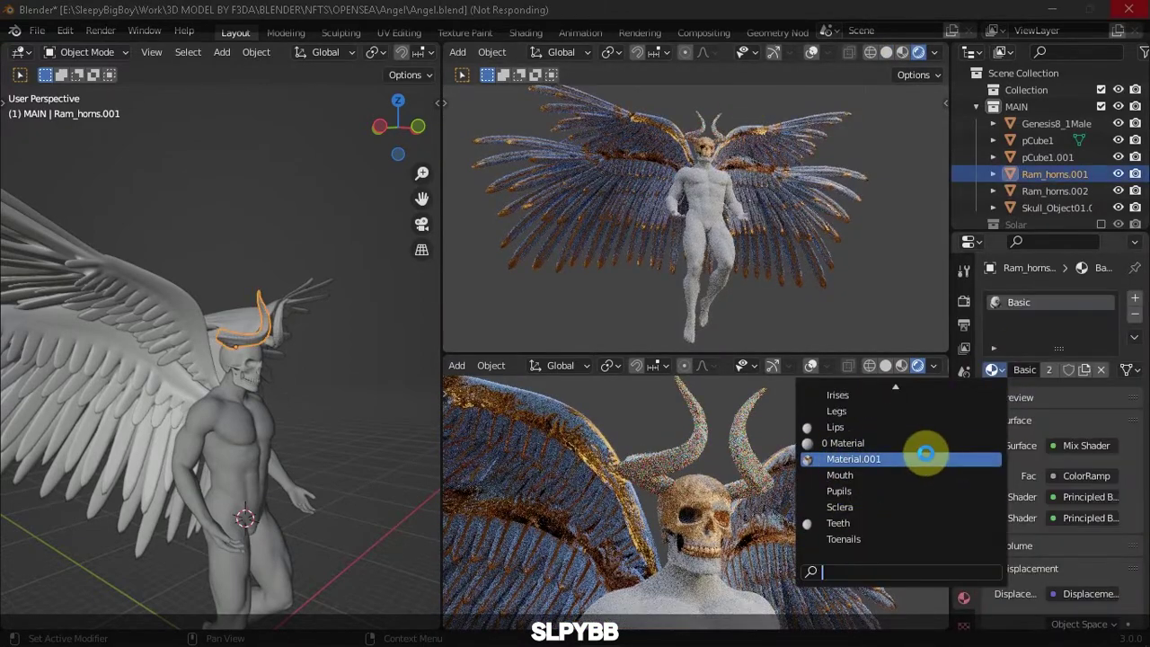
pyautogui.click(926, 451)
pyautogui.click(746, 458)
pyautogui.click(991, 369)
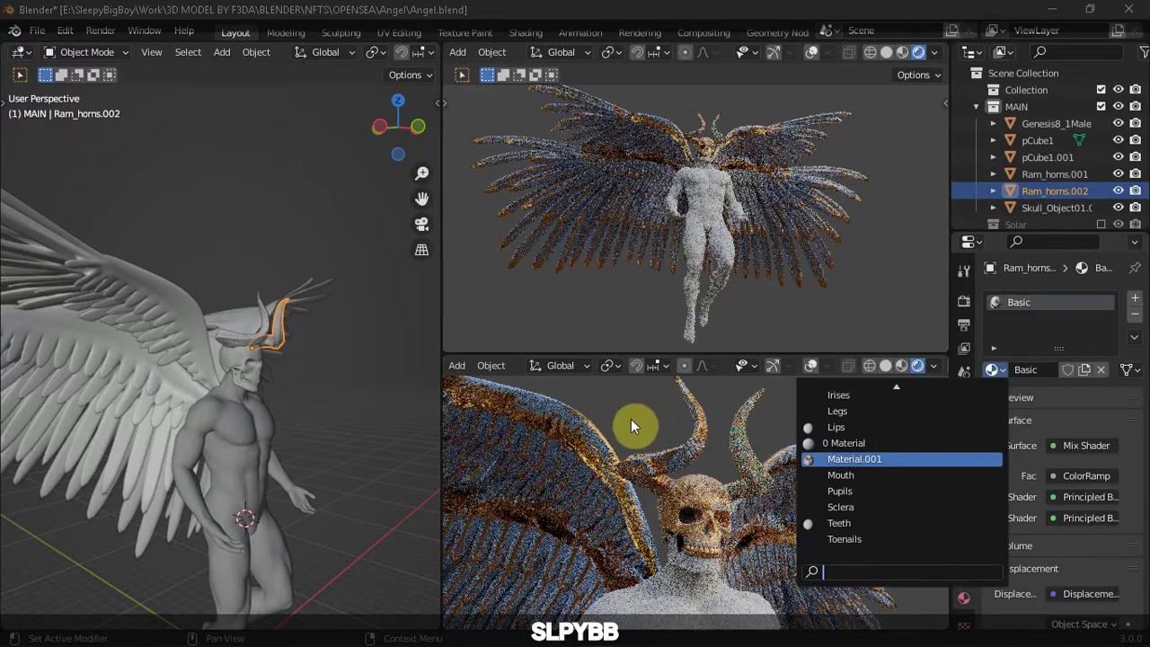
pyautogui.press('Return')
# Give the skull a new Material.002 in its single material slot
pyautogui.click(710, 501)
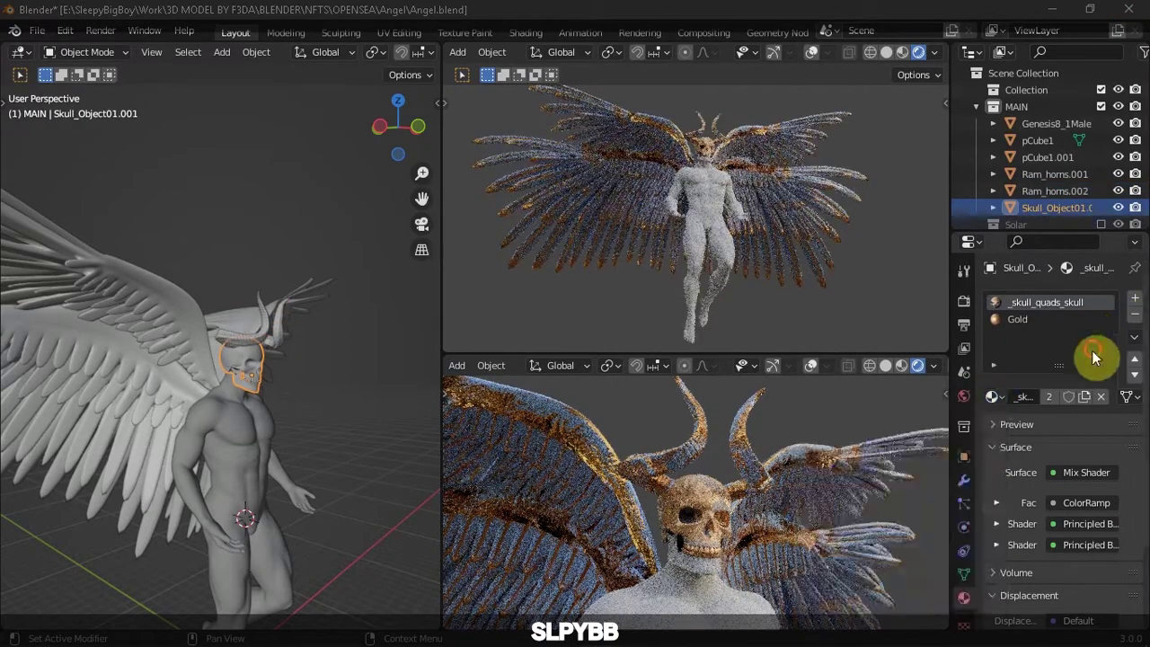
pyautogui.click(1134, 296)
pyautogui.click(1134, 315)
pyautogui.click(992, 396)
pyautogui.click(872, 531)
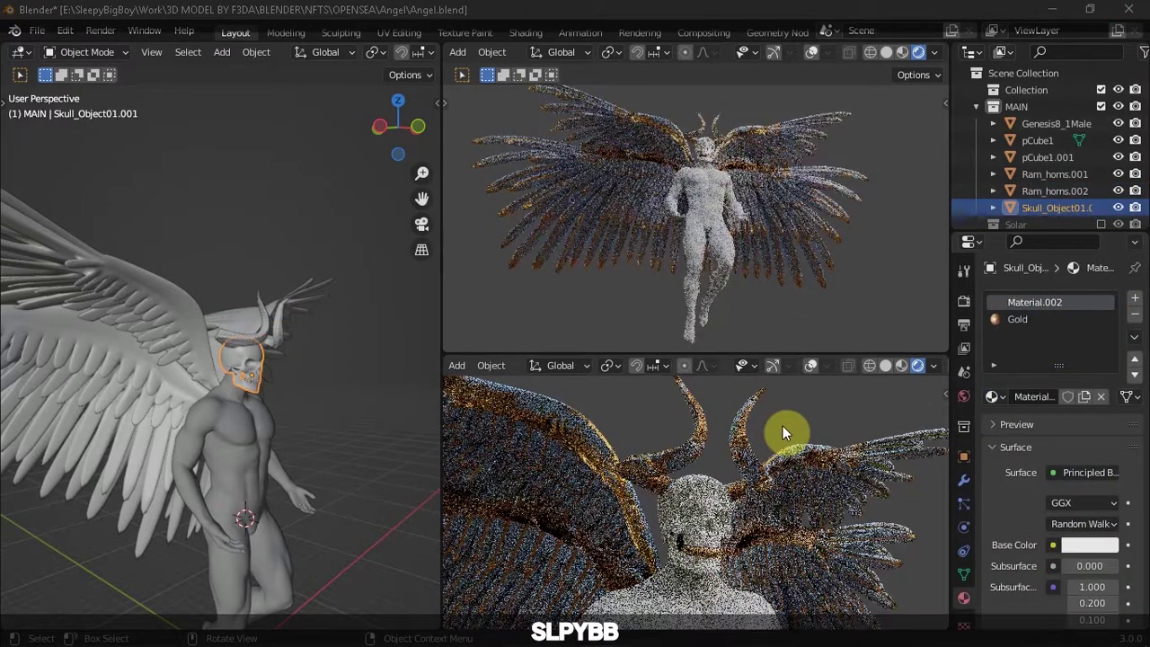
pyautogui.scroll(3, 293, 343)
pyautogui.moveTo(270, 377)
pyautogui.mouseDown(button='middle')
pyautogui.moveTo(294, 343)
pyautogui.moveTo(317, 367)
pyautogui.moveTo(337, 364)
pyautogui.mouseUp(button='middle')
# Select both ram horns and rotate them about the X axis toward upright
pyautogui.keyDown('shift'); pyautogui.moveTo(167, 236); pyautogui.dragTo(282, 342); pyautogui.keyUp('shift')
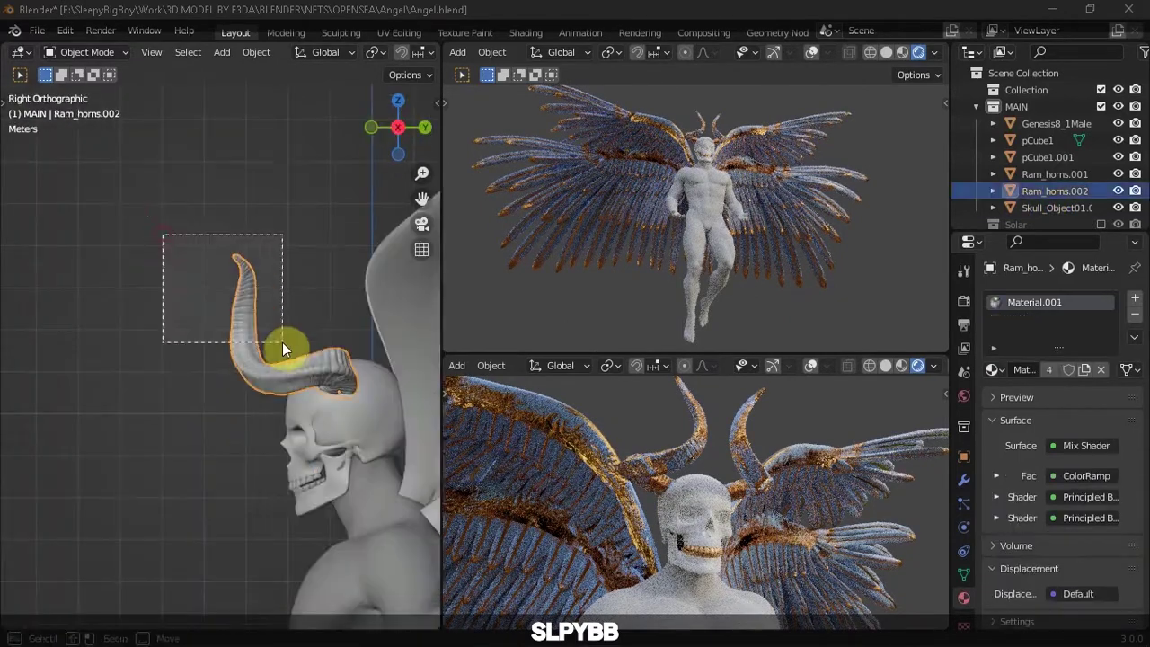
pyautogui.press('r')
pyautogui.click(270, 342)
pyautogui.moveTo(269, 341)
pyautogui.keyDown('alt'); pyautogui.mouseDown(button='middle')
pyautogui.moveTo(147, 345)
pyautogui.moveTo(257, 215)
pyautogui.moveTo(380, 205)
pyautogui.moveTo(201, 232)
pyautogui.moveTo(264, 277)
pyautogui.moveTo(264, 300)
pyautogui.moveTo(233, 333)
pyautogui.moveTo(59, 388)
pyautogui.moveTo(256, 430)
pyautogui.moveTo(214, 375)
pyautogui.moveTo(170, 349)
pyautogui.mouseUp(button='middle'); pyautogui.keyUp('alt')
pyautogui.keyDown('shift'); pyautogui.click(202, 232); pyautogui.keyUp('shift')
pyautogui.click(201, 236)
pyautogui.click(170, 349)
pyautogui.press('r')
pyautogui.press('x')
pyautogui.click(215, 379)
# Finish standing the horns upright on X and shift them along Y above the skull
pyautogui.moveTo(215, 379)
pyautogui.mouseDown(button='middle')
pyautogui.moveTo(282, 323)
pyautogui.moveTo(270, 288)
pyautogui.moveTo(153, 175)
pyautogui.moveTo(98, 279)
pyautogui.moveTo(137, 264)
pyautogui.moveTo(294, 326)
pyautogui.moveTo(143, 243)
pyautogui.moveTo(187, 285)
pyautogui.moveTo(172, 255)
pyautogui.moveTo(188, 185)
pyautogui.moveTo(178, 176)
pyautogui.moveTo(287, 181)
pyautogui.moveTo(237, 348)
pyautogui.mouseUp(button='middle')
pyautogui.press('r')
pyautogui.press('x')
pyautogui.click(284, 267)
pyautogui.press('g')
pyautogui.press('y')
pyautogui.click(302, 324)
# Delete Ram_horns.001, keeping only Ram_horns.002 on one side of the head
pyautogui.hotkey('alt', 'a')
pyautogui.click(172, 255)
pyautogui.click(398, 102)
pyautogui.hotkey('alt', 'a')
pyautogui.click(238, 349)
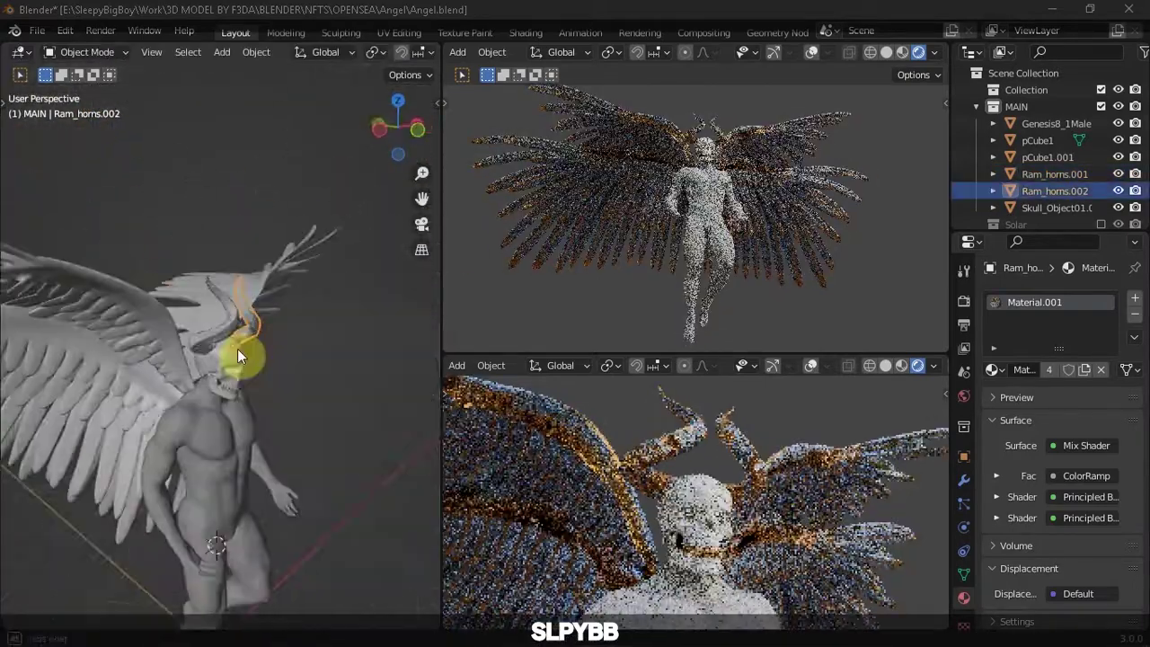
pyautogui.press('KP_7')
pyautogui.press('g')
pyautogui.click(274, 213)
pyautogui.moveTo(274, 213)
pyautogui.mouseDown(button='middle')
pyautogui.moveTo(303, 350)
pyautogui.moveTo(269, 405)
pyautogui.moveTo(262, 286)
pyautogui.moveTo(263, 323)
pyautogui.mouseUp(button='middle')
pyautogui.press('Delete')
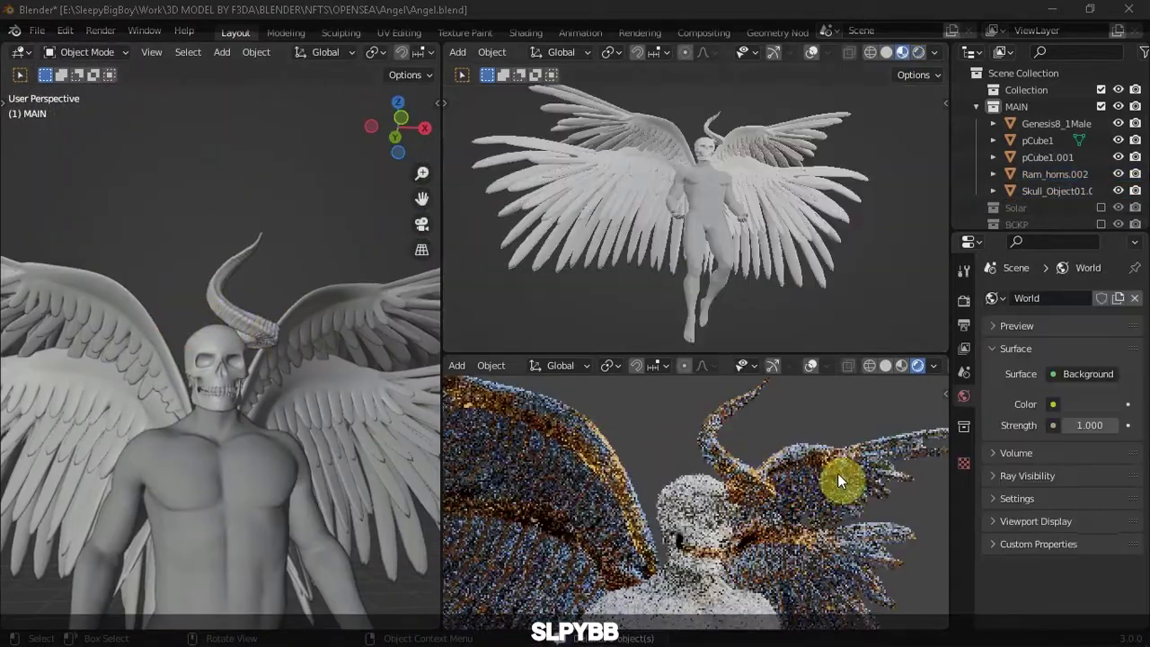
pyautogui.moveTo(233, 386); pyautogui.dragTo(141, 372, button='middle')
pyautogui.click(201, 263)
# Mirror the remaining horn and rotate it about the Z axis
pyautogui.rightClick(200, 263)
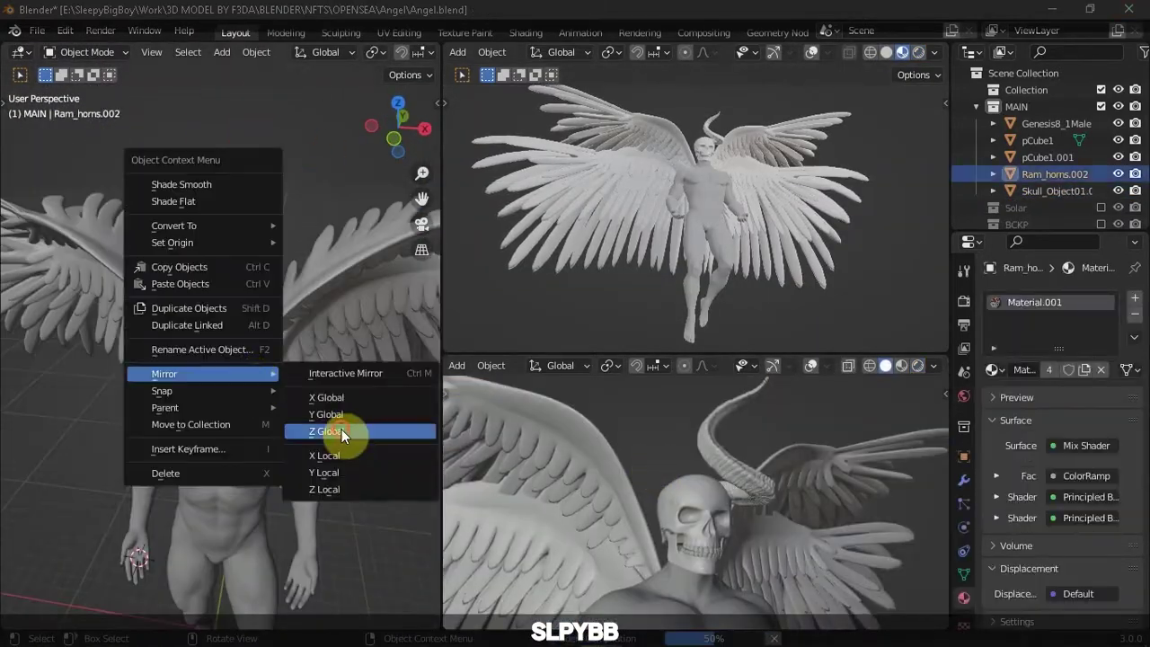
pyautogui.click(341, 429)
pyautogui.press('r')
pyautogui.press('z')
pyautogui.click(239, 288)
pyautogui.scroll(-5, 239, 287)
pyautogui.scroll(5, 341, 321)
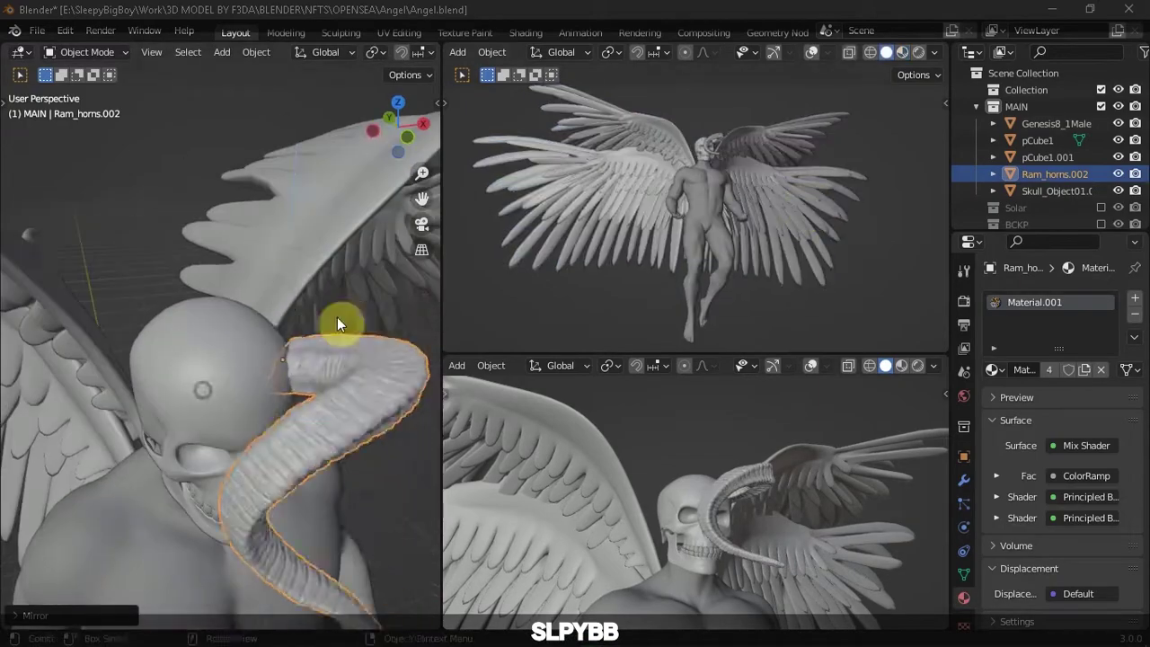
pyautogui.moveTo(341, 321)
pyautogui.mouseDown(button='middle')
pyautogui.moveTo(51, 255)
pyautogui.moveTo(249, 264)
pyautogui.mouseUp(button='middle')
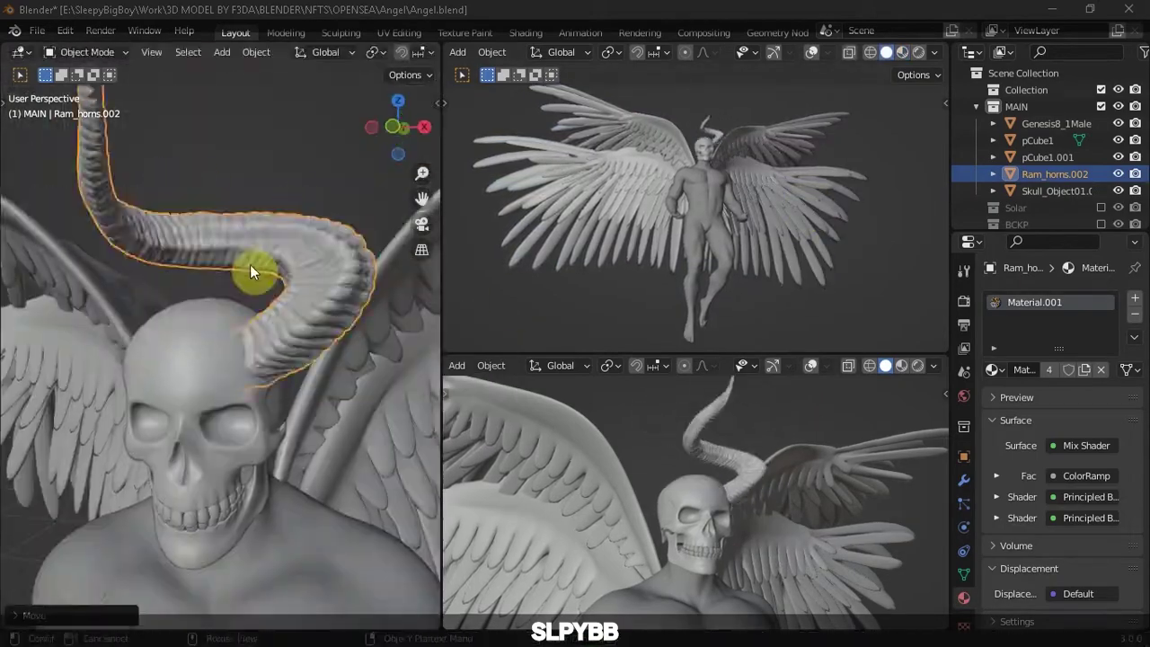
# Move the mirrored horn into place beside the skull
pyautogui.rightClick(280, 311)
pyautogui.press('g')
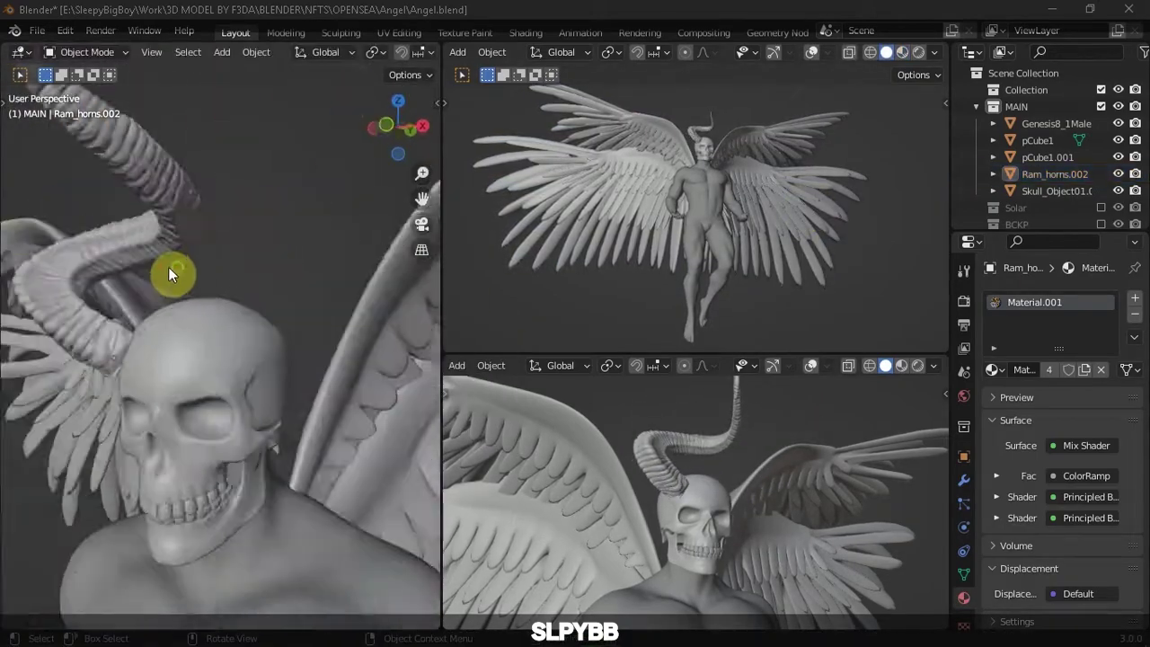
pyautogui.click(262, 273)
pyautogui.moveTo(244, 306); pyautogui.dragTo(374, 375, button='middle')
pyautogui.scroll(-4, 301, 312)
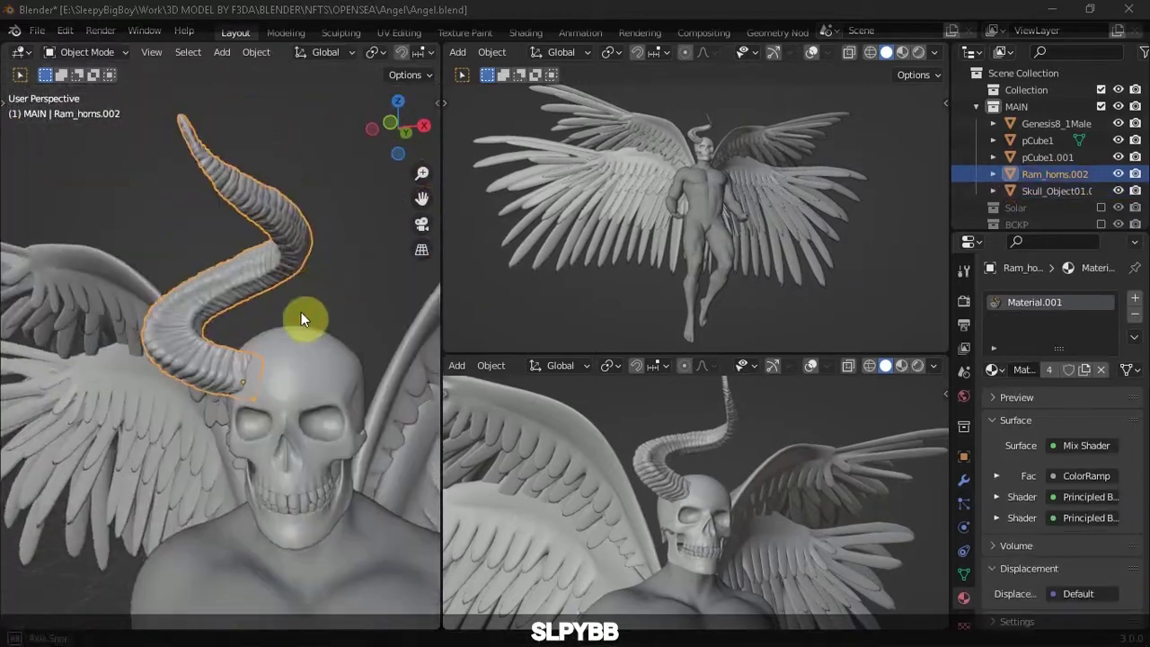
pyautogui.scroll(-2, 328, 266)
pyautogui.scroll(4, 328, 266)
pyautogui.scroll(-3, 242, 279)
# Duplicate the horn and rotate and move the copy to the opposite side of the skull
pyautogui.hotkey('shift', 'd')
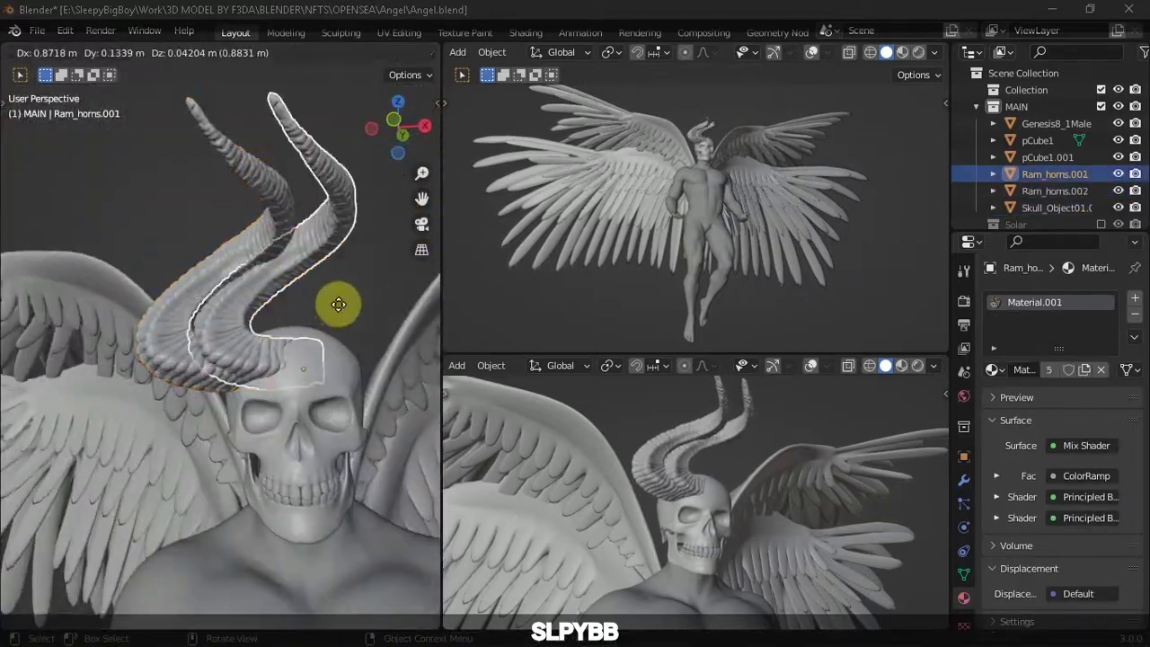
pyautogui.click(315, 296)
pyautogui.scroll(-3, 297, 341)
pyautogui.press('KP_1')
pyautogui.press('r')
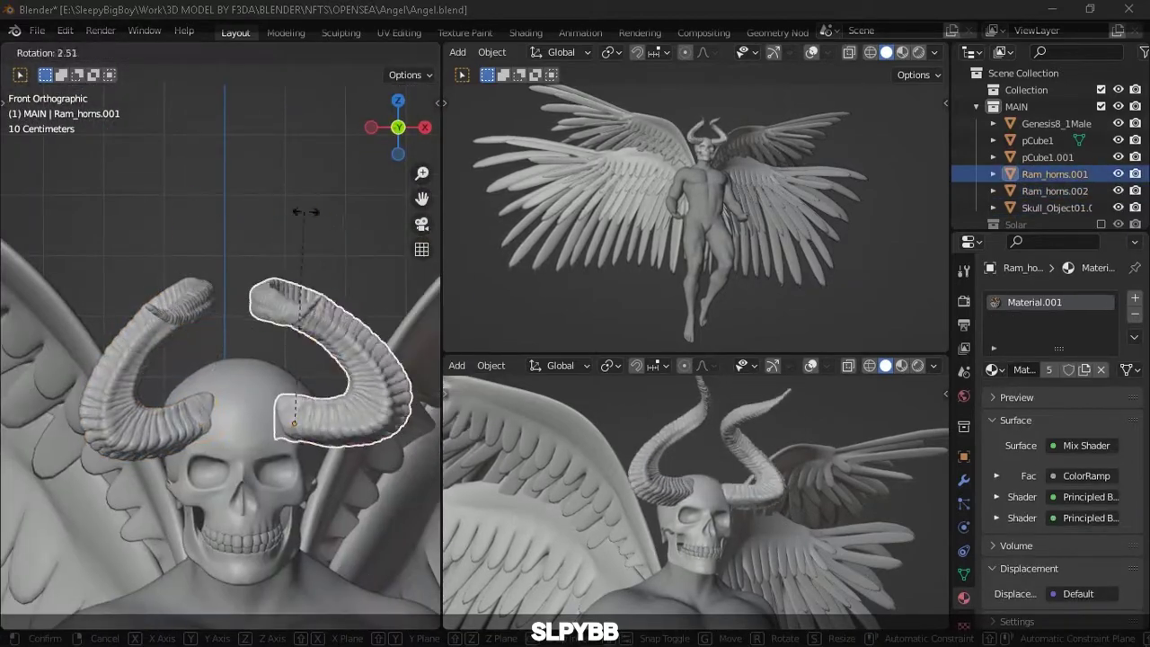
pyautogui.click(305, 244)
pyautogui.moveTo(305, 244)
pyautogui.mouseDown(button='middle')
pyautogui.moveTo(341, 325)
pyautogui.moveTo(219, 318)
pyautogui.moveTo(251, 380)
pyautogui.moveTo(351, 359)
pyautogui.moveTo(243, 397)
pyautogui.mouseUp(button='middle')
pyautogui.press('g')
pyautogui.press('z')
pyautogui.click(371, 384)
pyautogui.press('KP_7')
pyautogui.press('g')
pyautogui.click(369, 308)
# Select the skull and set the lower viewport to Rendered shading
pyautogui.scroll(3, 243, 396)
pyautogui.click(247, 375)
pyautogui.scroll(-5, 247, 375)
pyautogui.press('z')
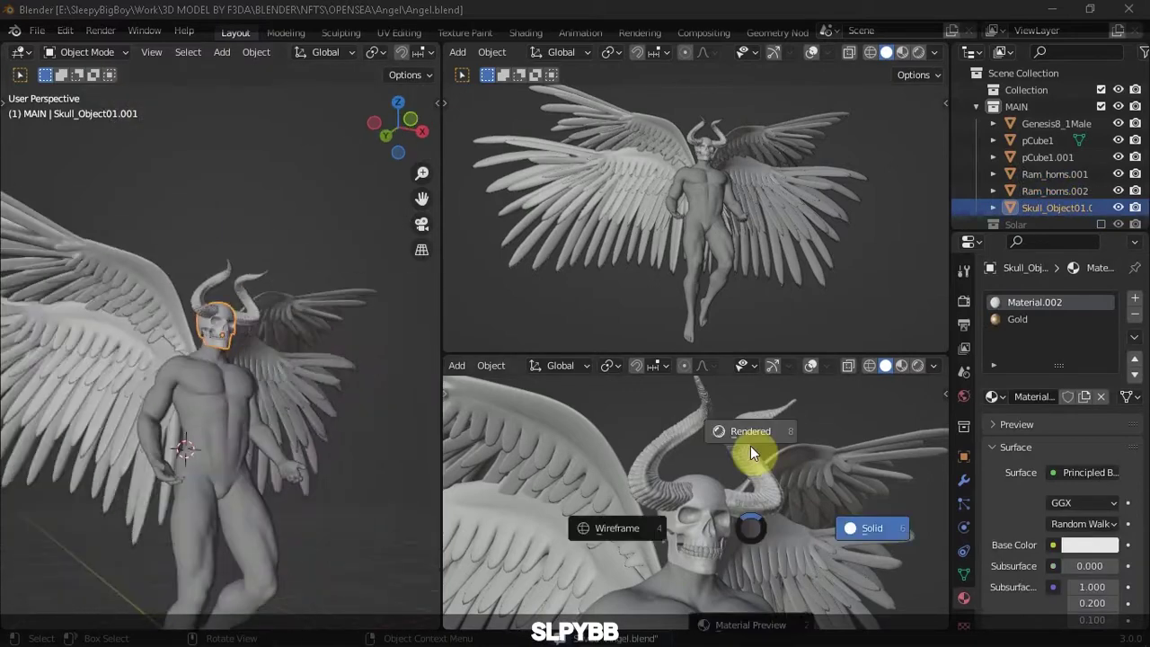
pyautogui.click(750, 445)
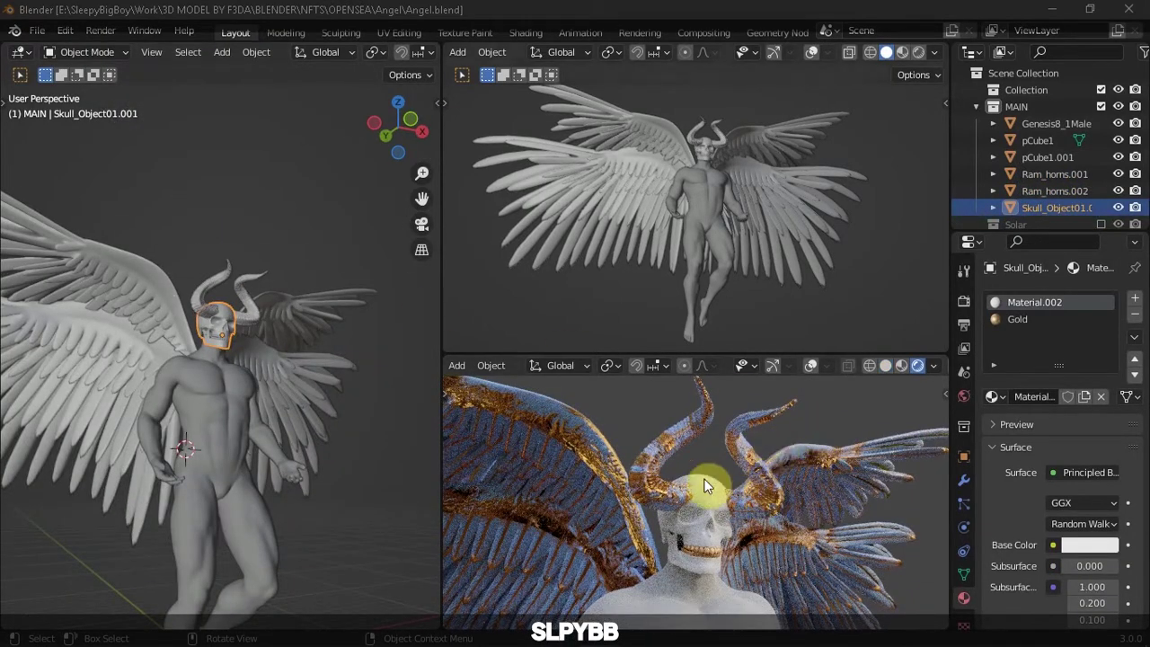
# Duplicate and mirror the head horn pair, then raise it on Z and tilt it on X
pyautogui.press('z')
pyautogui.click(249, 185)
pyautogui.hotkey('shift', 'd')
pyautogui.rightClick(257, 267)
pyautogui.click(395, 336)
pyautogui.press('g')
pyautogui.press('z')
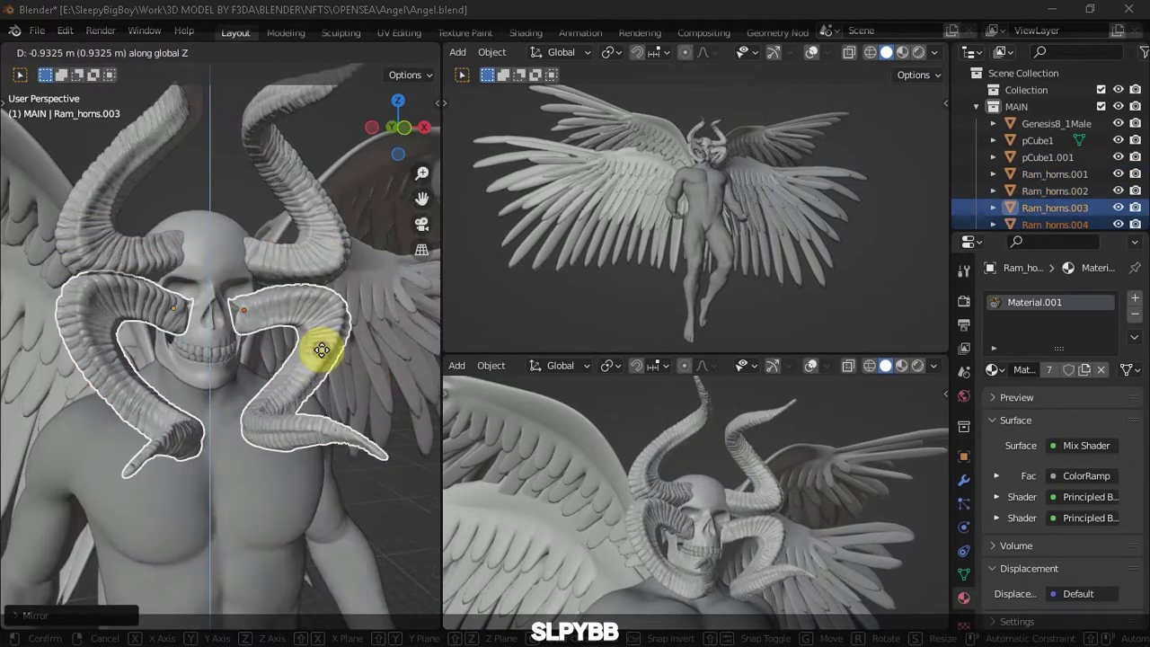
pyautogui.click(219, 308)
pyautogui.press('r')
pyautogui.press('x')
pyautogui.click(248, 254)
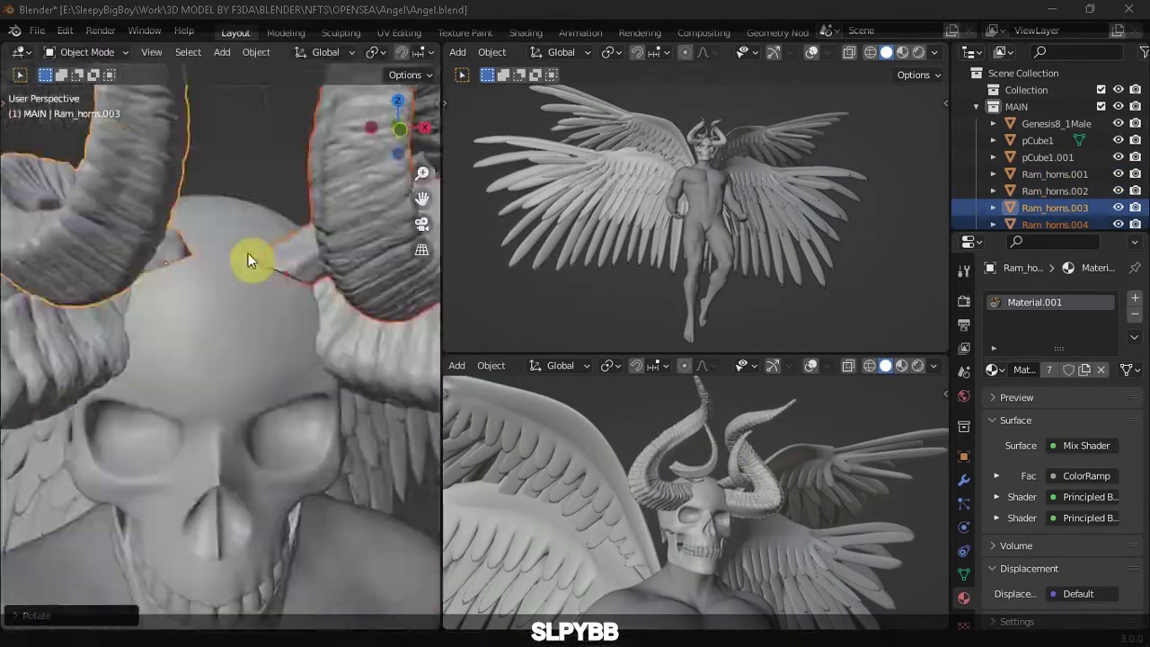
pyautogui.scroll(-5, 153, 257)
# Duplicate the horn pair again and position it over the chest and shoulders
pyautogui.hotkey('shift', 'd')
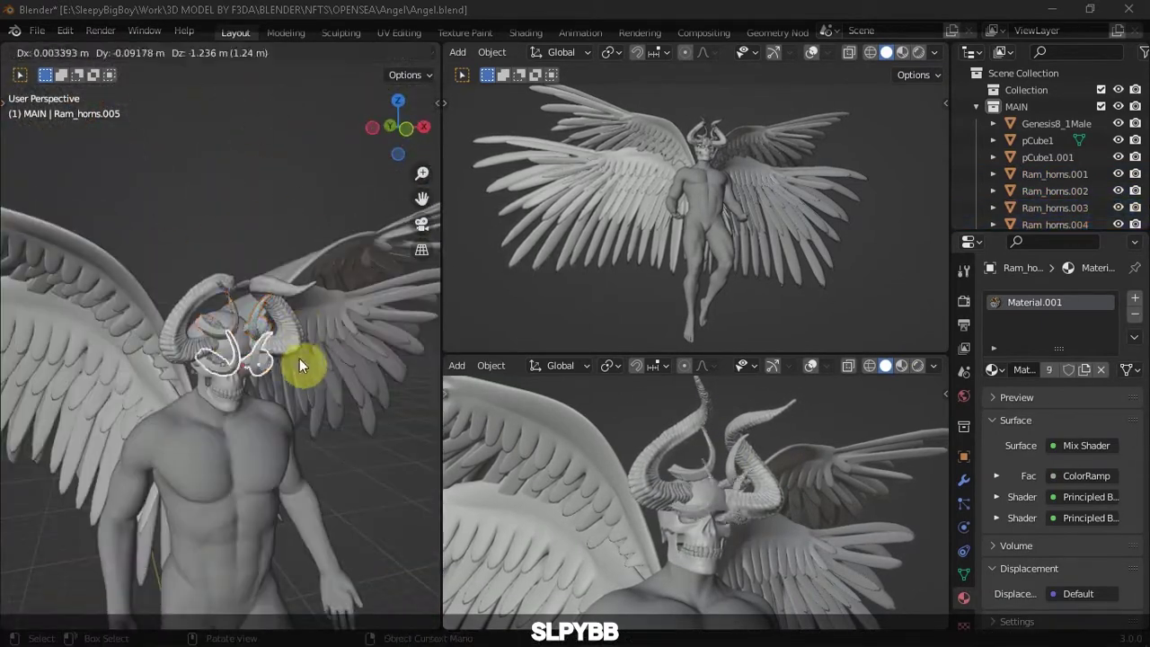
pyautogui.press('KP_7')
pyautogui.press('KP_1')
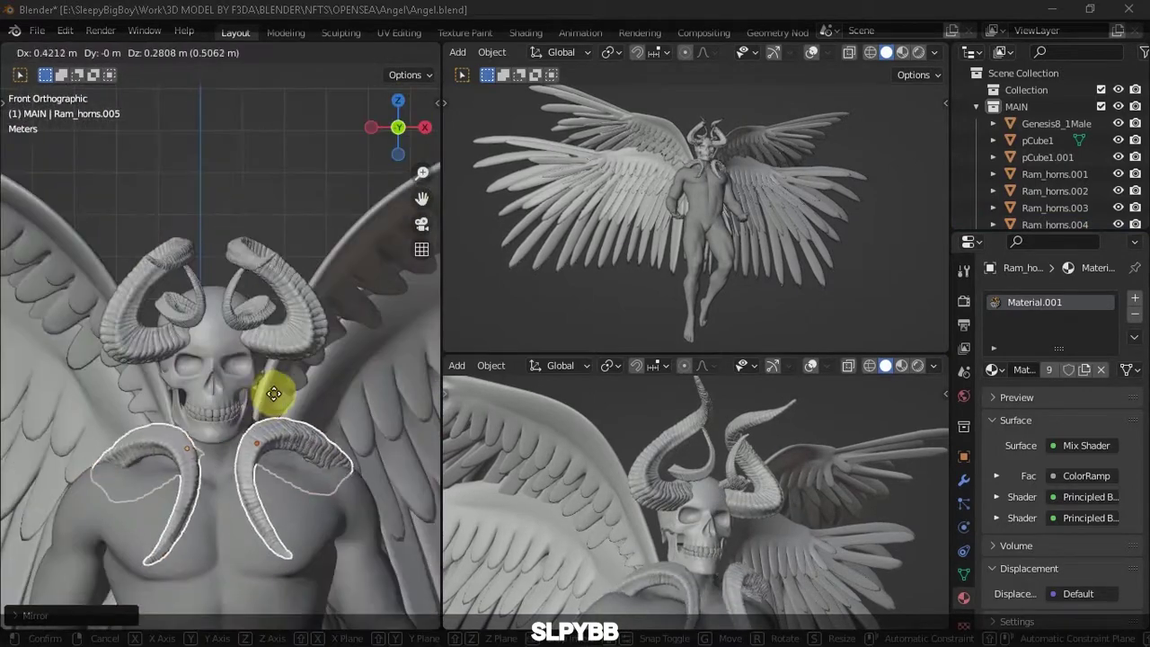
pyautogui.click(273, 393)
pyautogui.moveTo(274, 392)
pyautogui.mouseDown(button='middle')
pyautogui.moveTo(237, 366)
pyautogui.moveTo(239, 403)
pyautogui.moveTo(290, 437)
pyautogui.moveTo(329, 403)
pyautogui.mouseUp(button='middle')
pyautogui.scroll(-4, 326, 413)
pyautogui.click(320, 432)
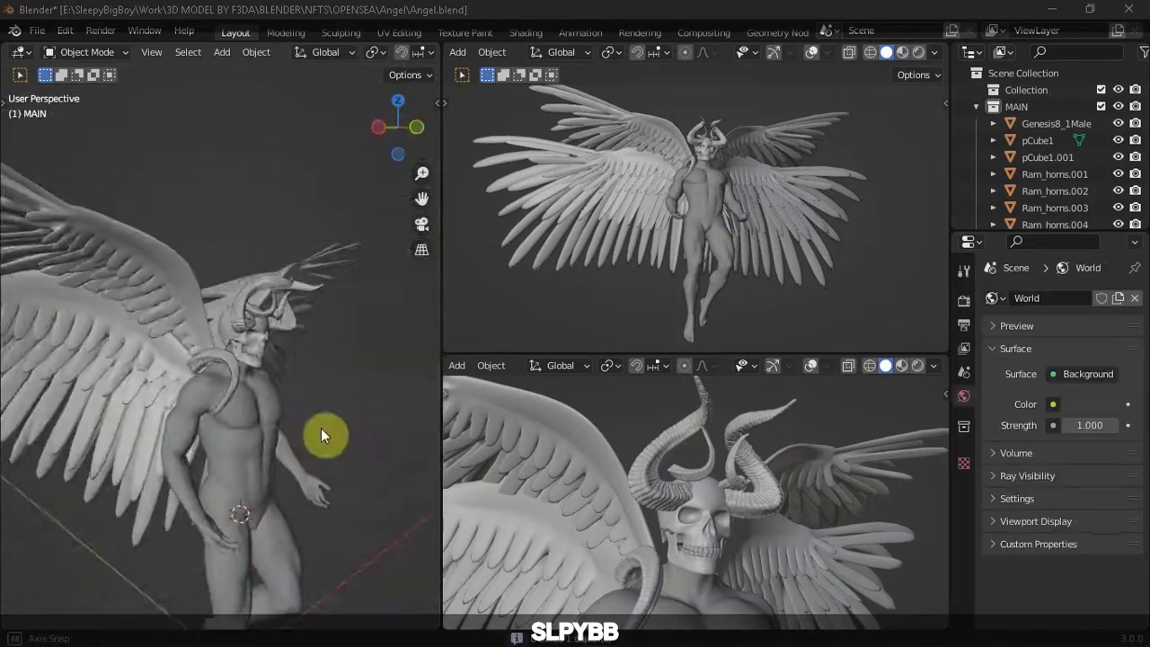
pyautogui.press('KP_1')
pyautogui.scroll(5, 320, 428)
pyautogui.click(192, 354)
pyautogui.press('g')
pyautogui.click(239, 390)
pyautogui.moveTo(239, 390)
pyautogui.mouseDown(button='middle')
pyautogui.moveTo(358, 424)
pyautogui.moveTo(303, 437)
pyautogui.moveTo(356, 318)
pyautogui.mouseUp(button='middle')
# Check the shoulder horn pair from around the head and select it
pyautogui.click(303, 437)
pyautogui.scroll(-4, 335, 470)
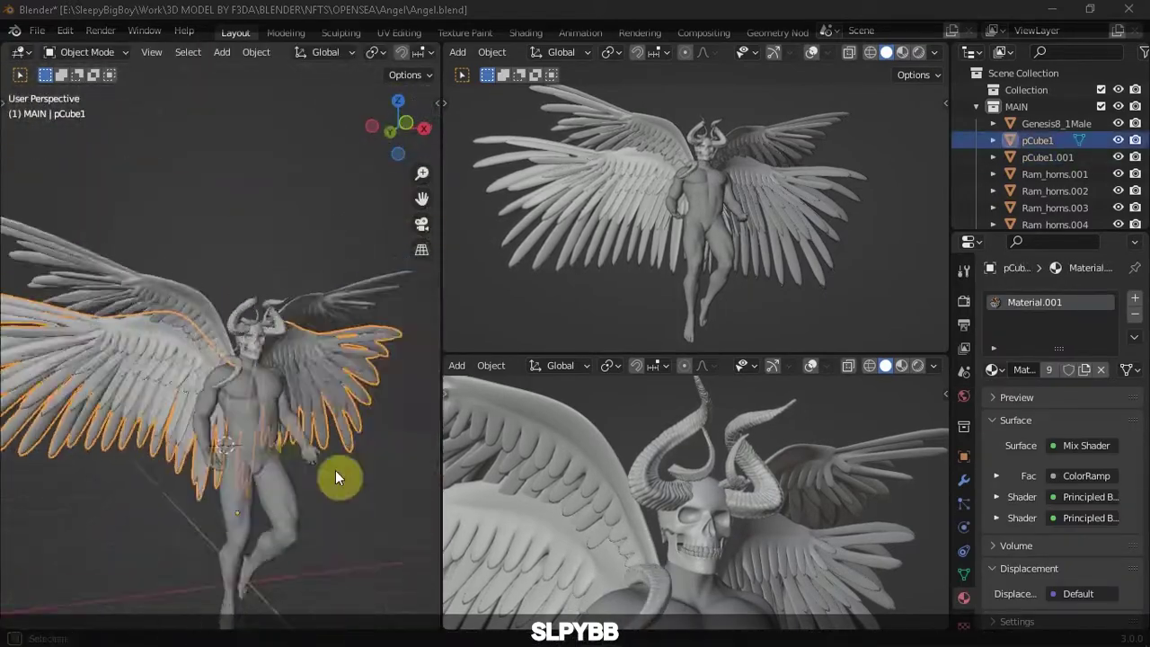
pyautogui.scroll(3, 335, 470)
pyautogui.moveTo(335, 469); pyautogui.dragTo(242, 362, button='middle')
pyautogui.click(324, 356)
pyautogui.moveTo(324, 356)
pyautogui.mouseDown(button='middle')
pyautogui.moveTo(303, 271)
pyautogui.moveTo(156, 297)
pyautogui.moveTo(329, 388)
pyautogui.moveTo(303, 284)
pyautogui.mouseUp(button='middle')
pyautogui.scroll(3, 303, 271)
pyautogui.scroll(3, 210, 301)
pyautogui.click(291, 314)
pyautogui.moveTo(210, 301)
pyautogui.mouseDown(button='middle')
pyautogui.moveTo(291, 314)
pyautogui.moveTo(257, 488)
pyautogui.mouseUp(button='middle')
pyautogui.scroll(3, 257, 488)
# Delete the extra hip horn and isolate the body with the remaining hip horn
pyautogui.click(302, 320)
pyautogui.click(302, 314)
pyautogui.rightClick(302, 313)
pyautogui.click(219, 475)
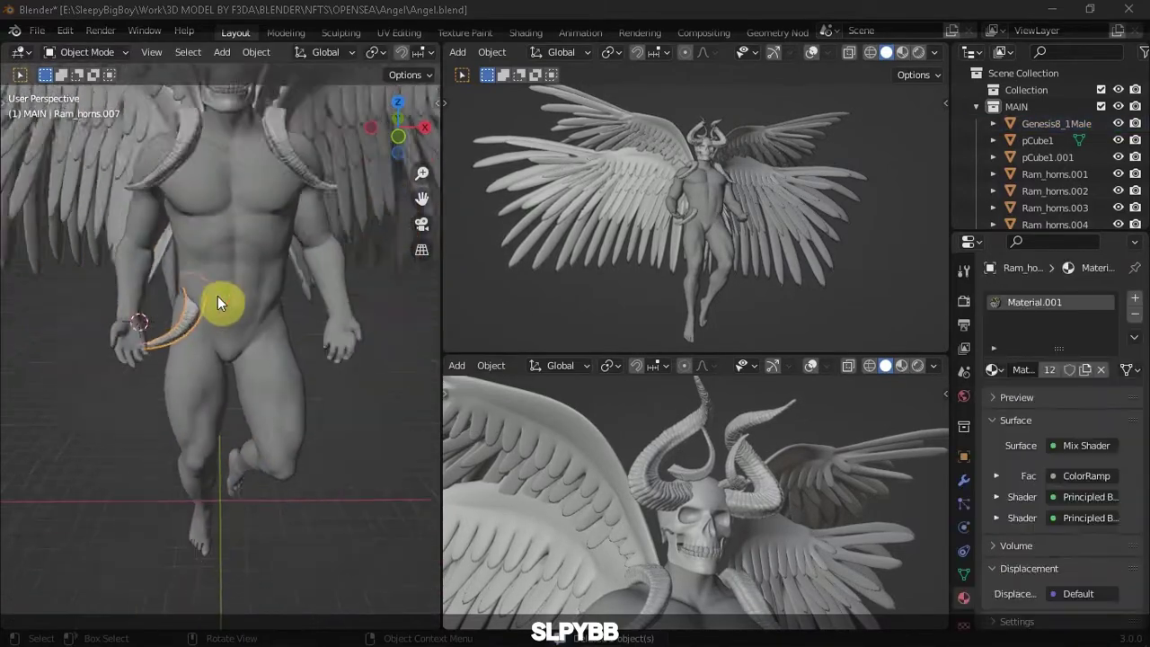
pyautogui.moveTo(217, 303); pyautogui.dragTo(247, 207, button='middle')
pyautogui.scroll(-3, 211, 231)
pyautogui.keyDown('shift'); pyautogui.click(211, 231); pyautogui.keyUp('shift')
pyautogui.press('h')
# Duplicate the hip horn and mirror the copy onto the other hip
pyautogui.moveTo(395, 125); pyautogui.dragTo(198, 266)
pyautogui.click(197, 267)
pyautogui.moveTo(198, 267)
pyautogui.mouseDown(button='middle')
pyautogui.moveTo(113, 277)
pyautogui.moveTo(216, 354)
pyautogui.moveTo(288, 240)
pyautogui.moveTo(355, 329)
pyautogui.mouseUp(button='middle')
pyautogui.click(288, 240)
pyautogui.hotkey('shift', 'd')
pyautogui.rightClick(355, 330)
pyautogui.click(376, 372)
pyautogui.moveTo(354, 265)
pyautogui.mouseDown(button='middle')
pyautogui.moveTo(419, 303)
pyautogui.moveTo(387, 340)
pyautogui.moveTo(353, 308)
pyautogui.moveTo(269, 270)
pyautogui.mouseUp(button='middle')
pyautogui.click(353, 307)
pyautogui.moveTo(1119, 141); pyautogui.dragTo(1118, 225)
pyautogui.scroll(-3, 1058, 182)
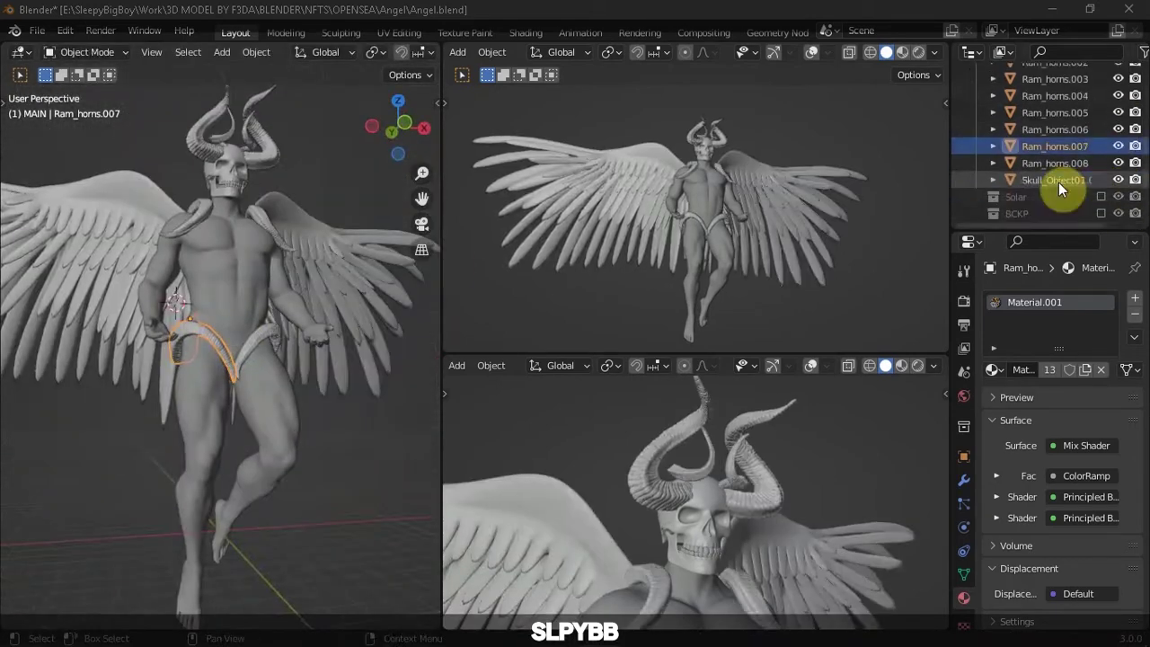
pyautogui.scroll(-3, 336, 415)
pyautogui.click(336, 415)
# Set both viewports to Rendered shading and give shoulder horn Ram_horns.005 the gold.001 material
pyautogui.press('z')
pyautogui.click(748, 144)
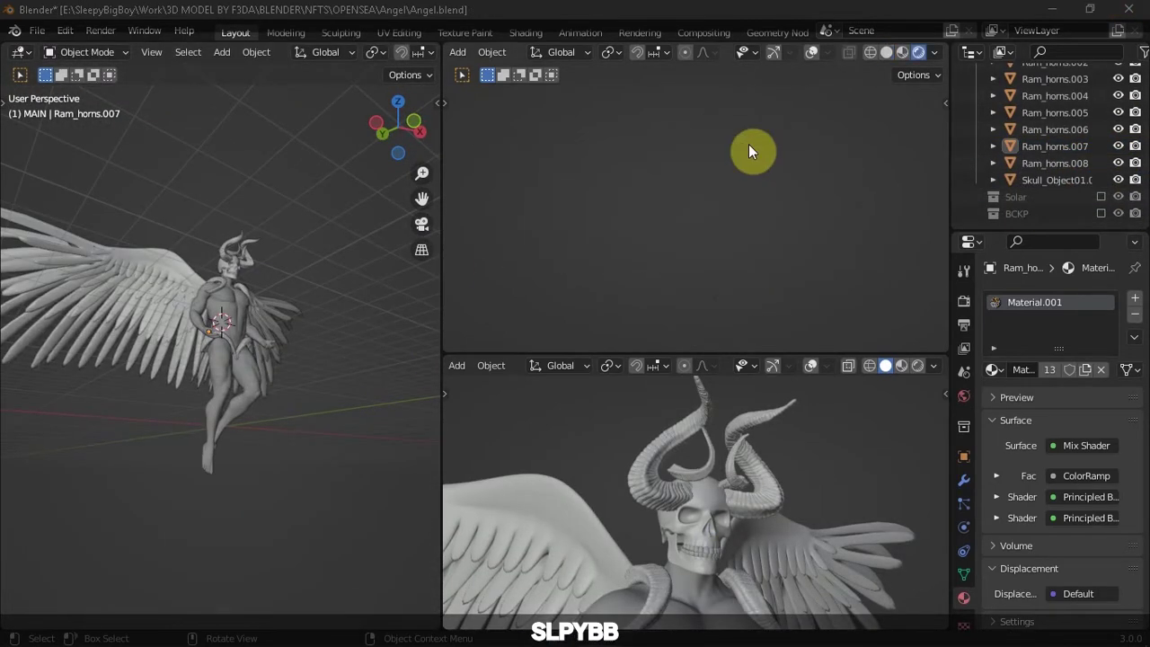
pyautogui.press('z')
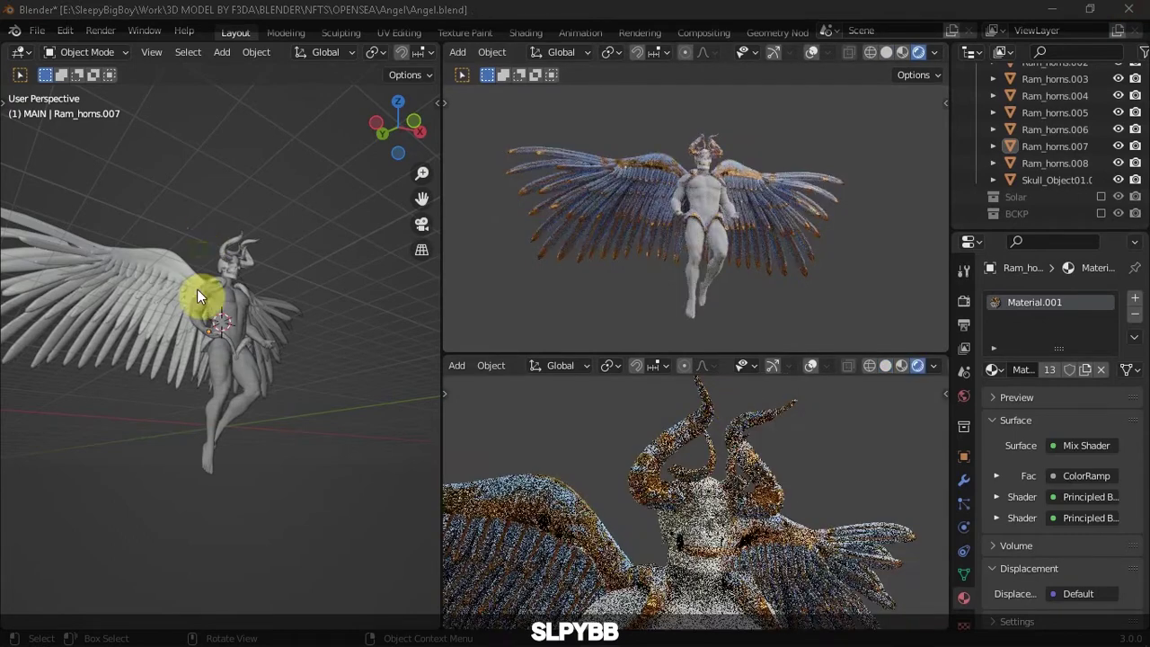
pyautogui.moveTo(197, 289)
pyautogui.mouseDown(button='middle')
pyautogui.moveTo(368, 329)
pyautogui.moveTo(155, 320)
pyautogui.moveTo(300, 255)
pyautogui.moveTo(100, 257)
pyautogui.moveTo(182, 315)
pyautogui.moveTo(277, 328)
pyautogui.moveTo(268, 347)
pyautogui.mouseUp(button='middle')
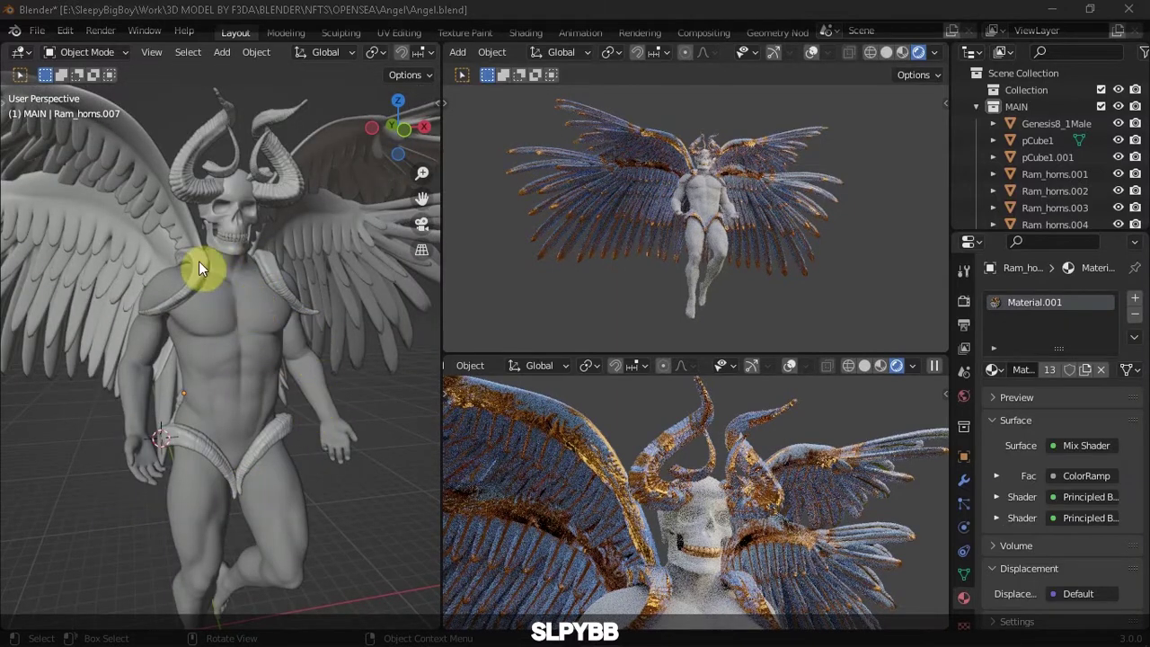
pyautogui.click(992, 369)
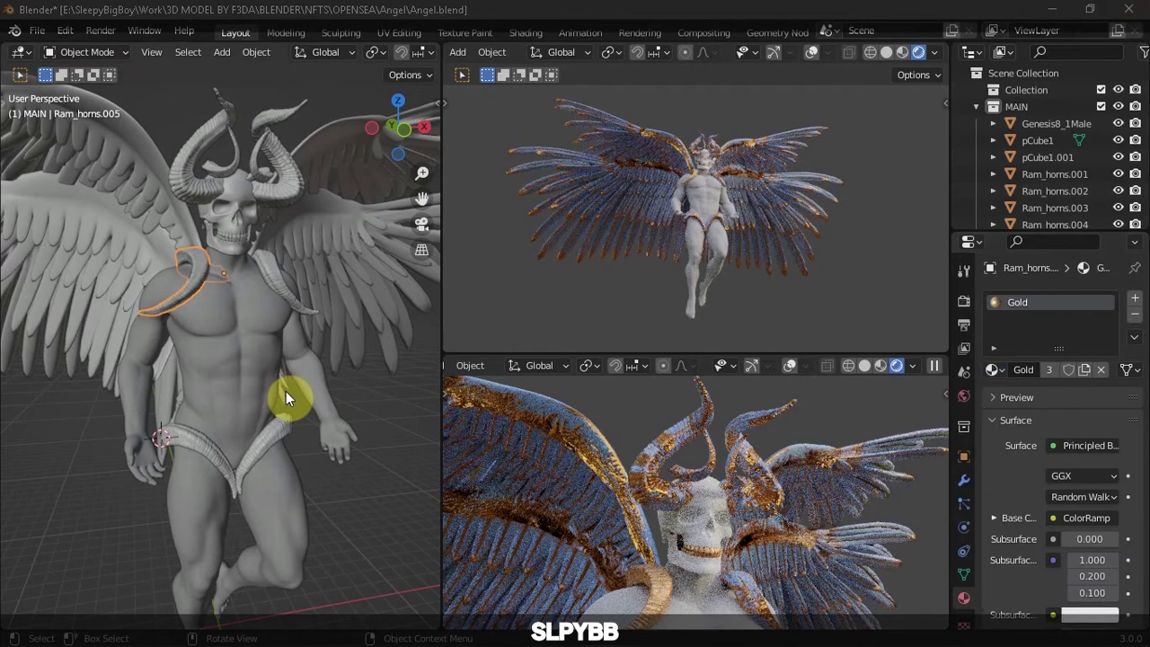
pyautogui.click(992, 369)
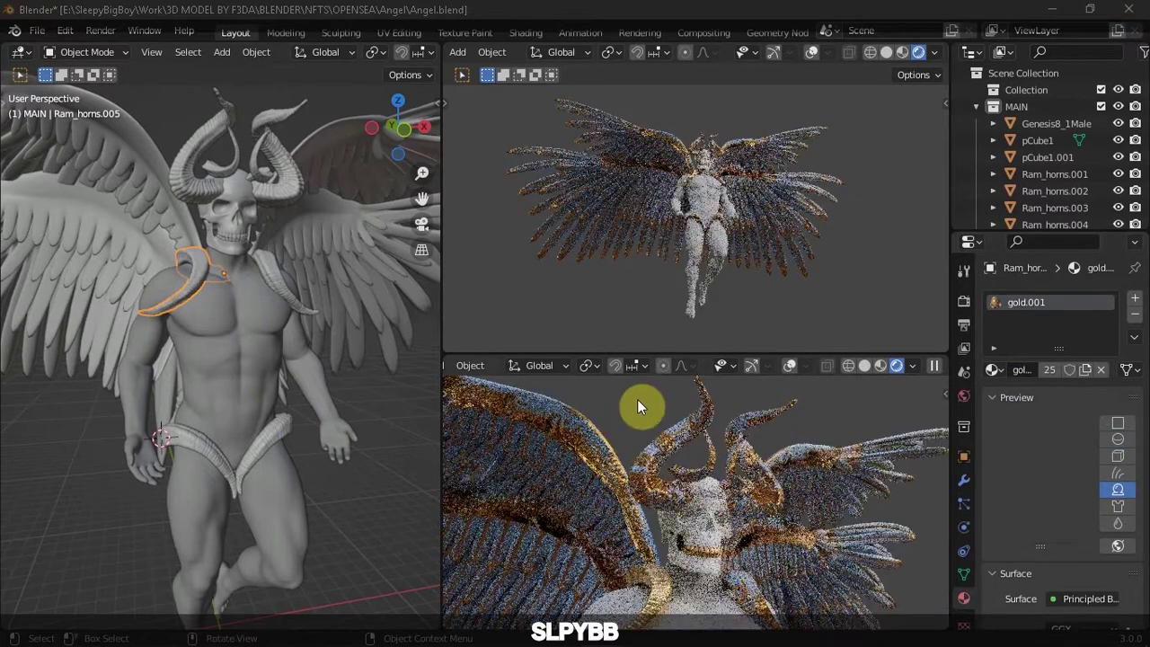
# Turn the lower area into the Shader Editor showing the shoulder horn's material
pyautogui.click(669, 523)
pyautogui.hotkey('shift', 'F3')
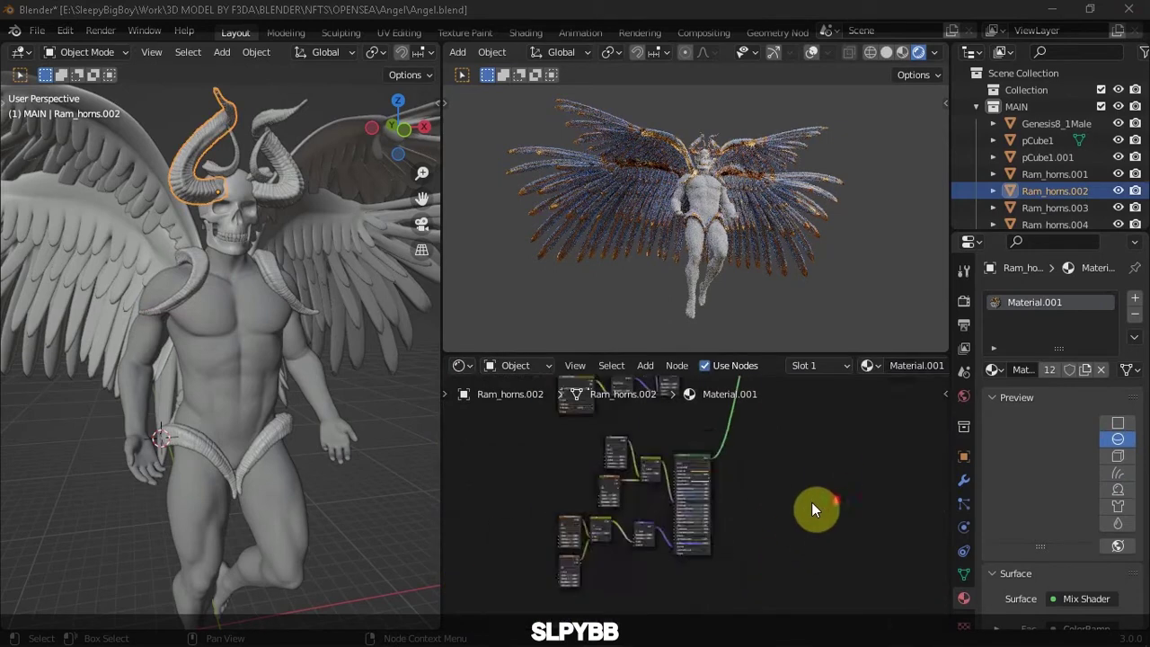
pyautogui.click(993, 369)
pyautogui.click(460, 365)
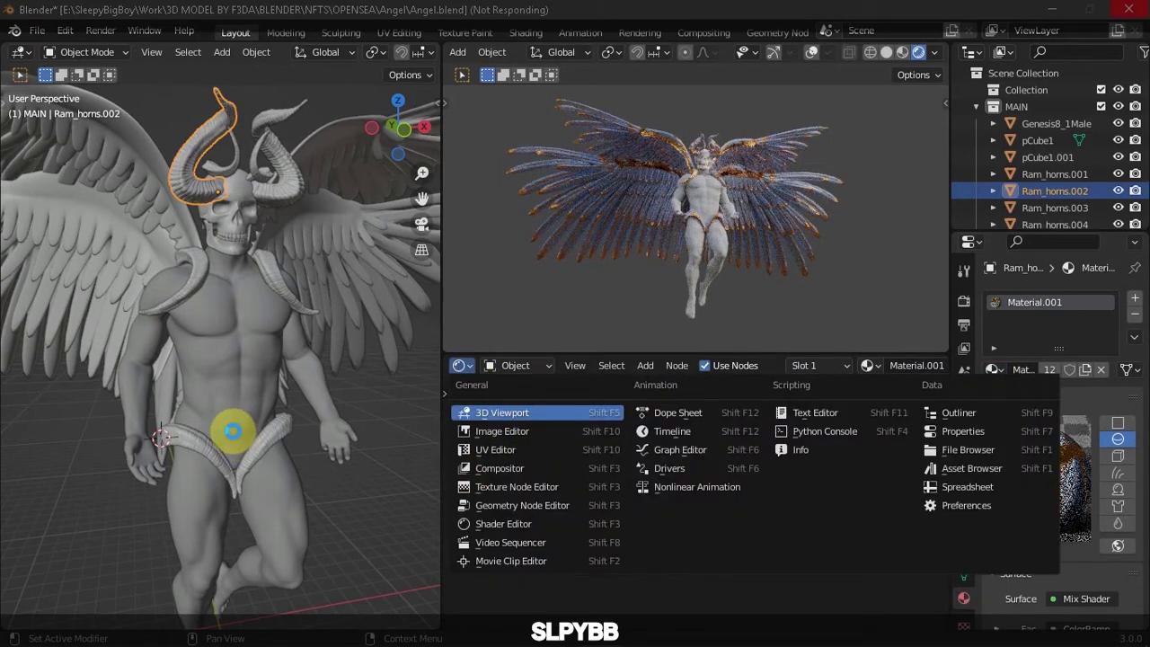
pyautogui.click(193, 274)
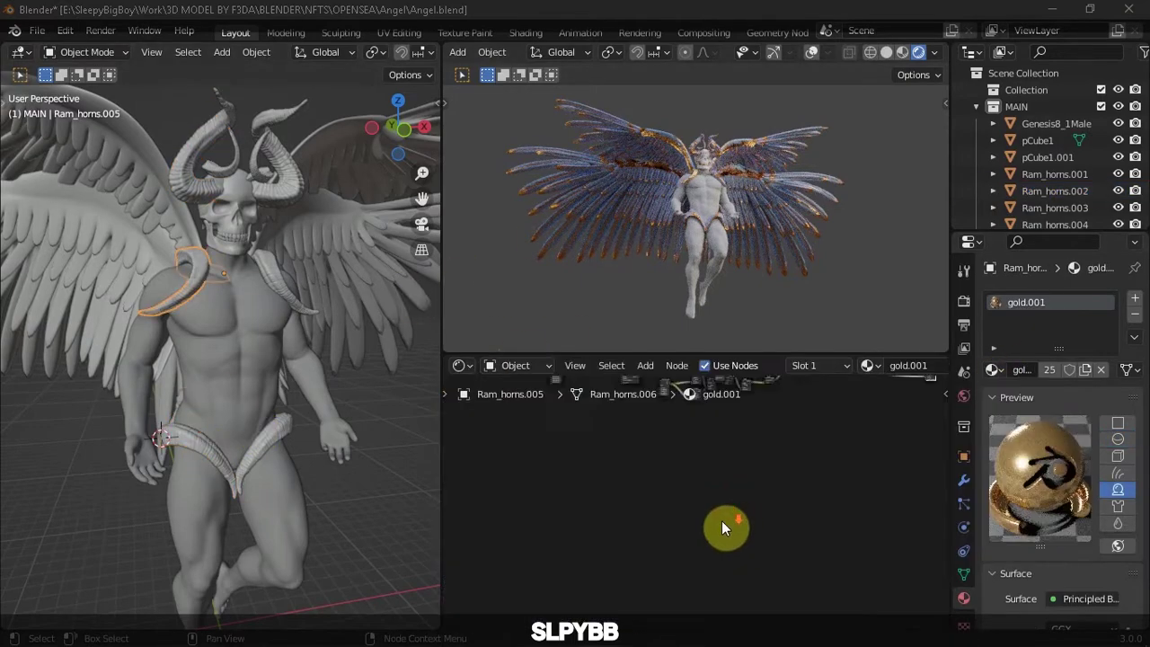
# Paste the copied noise-and-mix gold nodes into gold.001 and link Principled BSDF to Material Output
pyautogui.hotkey('shift', 'd')
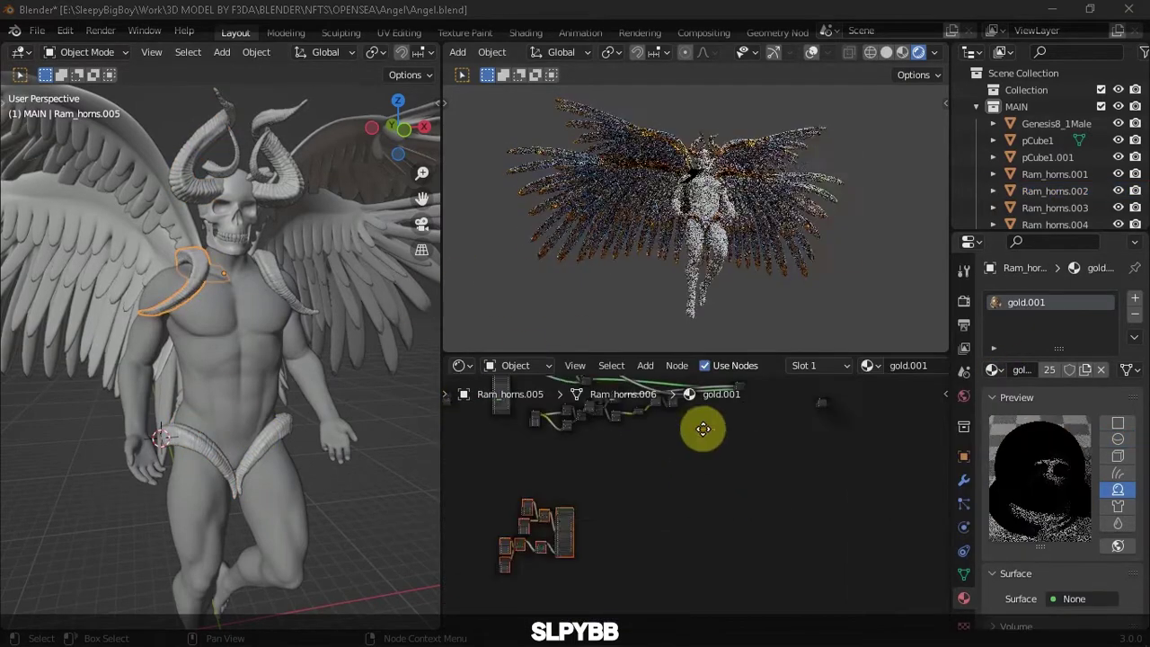
pyautogui.click(739, 426)
pyautogui.scroll(2, 649, 468)
pyautogui.moveTo(721, 464); pyautogui.dragTo(747, 460)
pyautogui.click(461, 365)
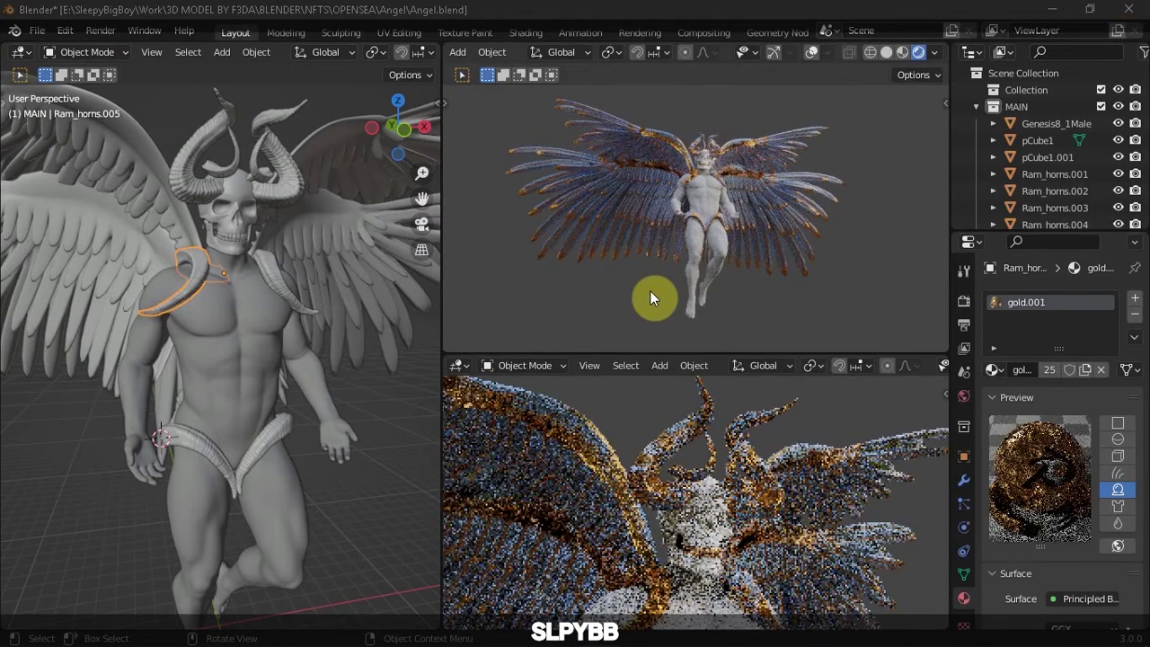
pyautogui.click(461, 364)
# Set the upper viewport to solid shading and the left viewport to rendered shading
pyautogui.click(508, 501)
pyautogui.press('z')
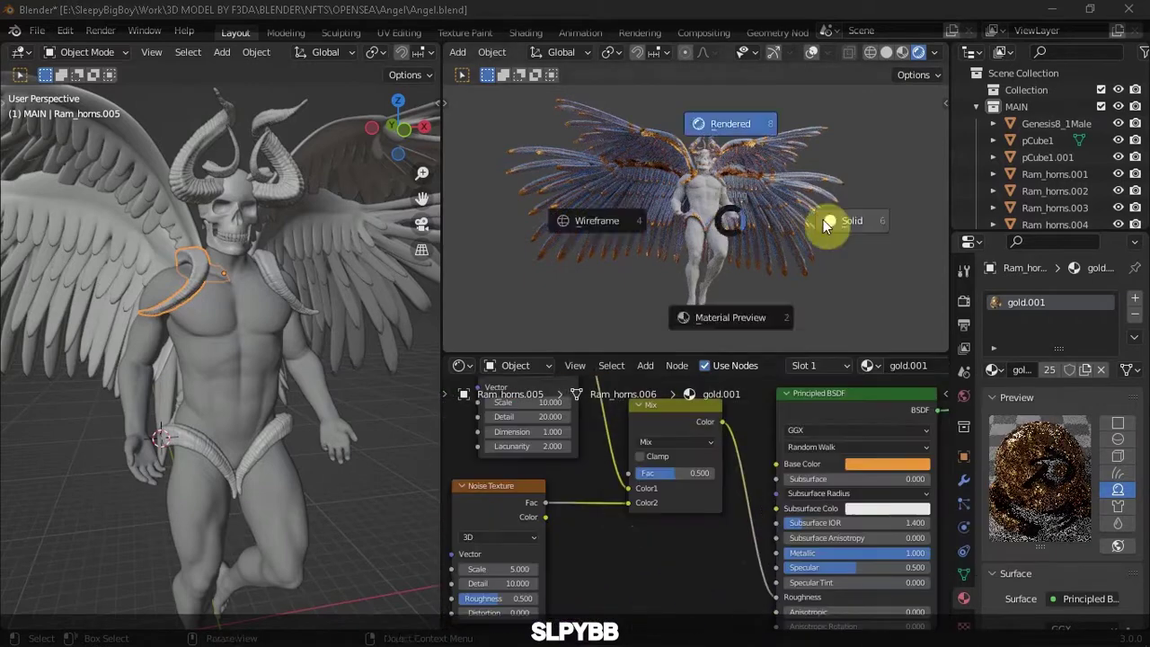
pyautogui.click(680, 224)
pyautogui.press('z')
pyautogui.click(283, 221)
# Insert a ColorRamp node onto the existing link in the gold material's node tree
pyautogui.keyDown('ctrl'); pyautogui.keyDown('shift'); pyautogui.click(719, 452); pyautogui.keyUp('shift'); pyautogui.keyUp('ctrl')
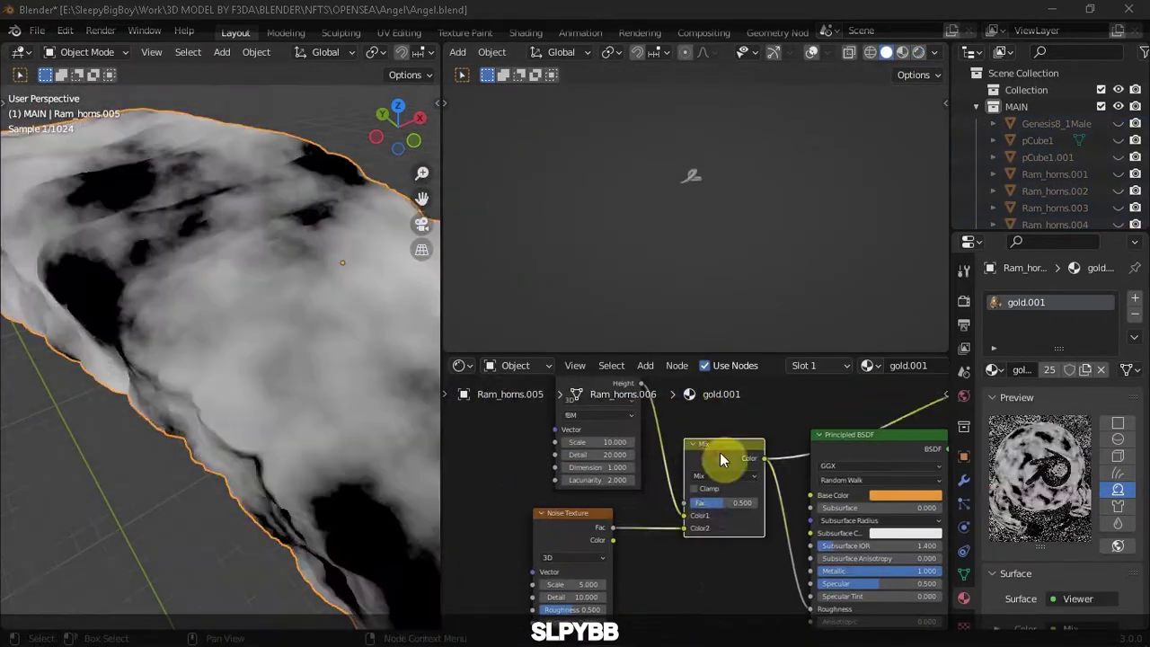
pyautogui.scroll(-2, 677, 432)
pyautogui.moveTo(676, 496); pyautogui.dragTo(616, 482)
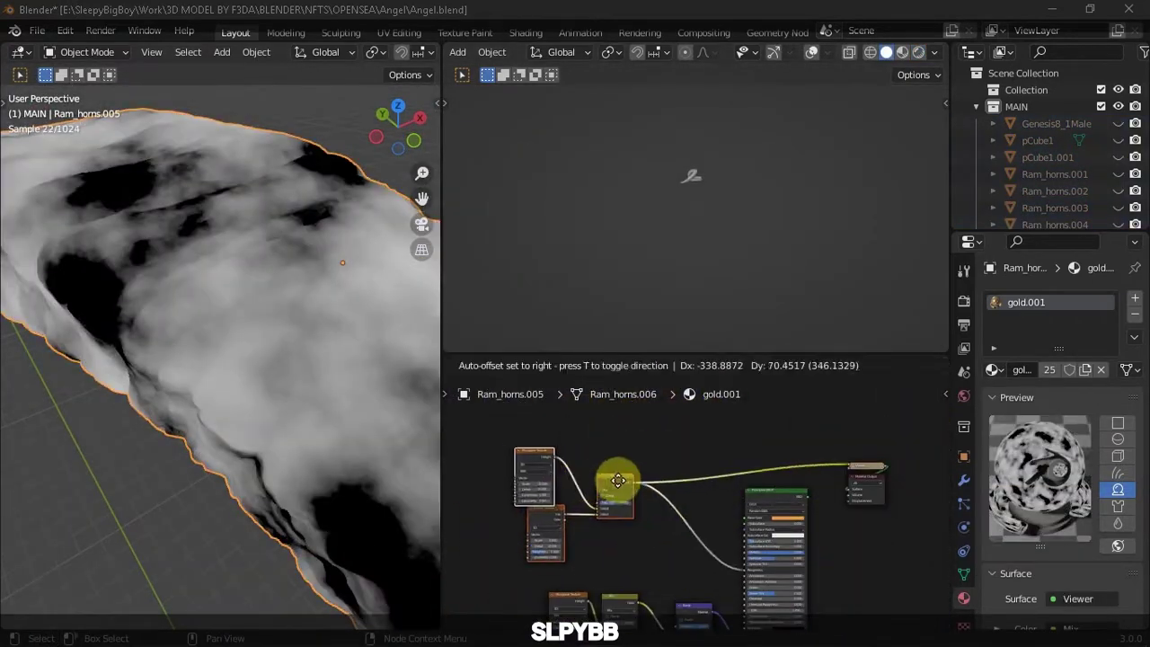
pyautogui.hotkey('shift', 'a')
pyautogui.write('color')
pyautogui.press('Return')
pyautogui.click(668, 449)
pyautogui.keyDown('ctrl'); pyautogui.keyDown('shift'); pyautogui.click(790, 503); pyautogui.keyUp('shift'); pyautogui.keyUp('ctrl')
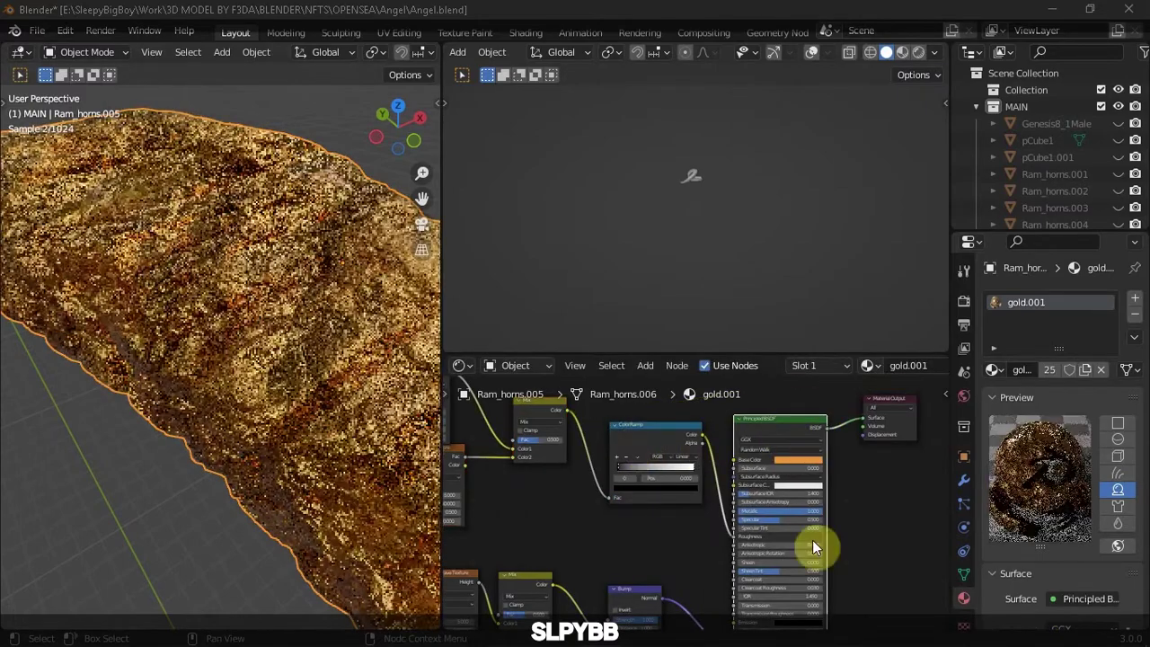
# In solid view, reveal the hidden horns, box-select them and bring up the link options
pyautogui.scroll(2, 750, 464)
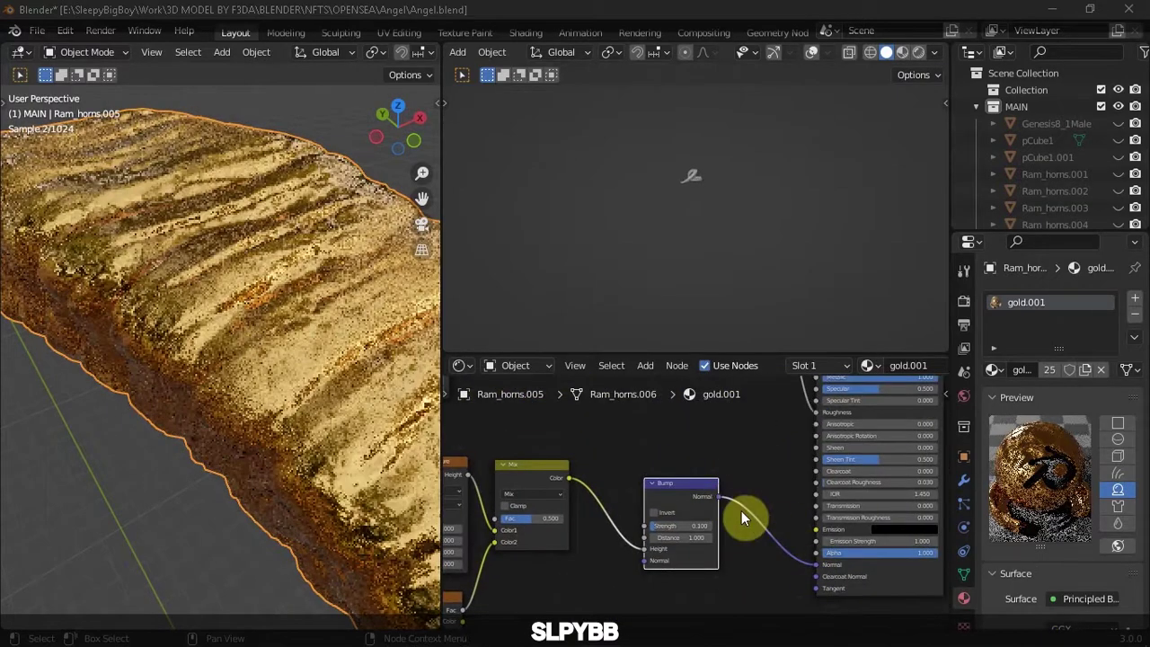
pyautogui.moveTo(9, 380); pyautogui.dragTo(372, 411, button='middle')
pyautogui.scroll(1, 704, 470)
pyautogui.scroll(2, 704, 471)
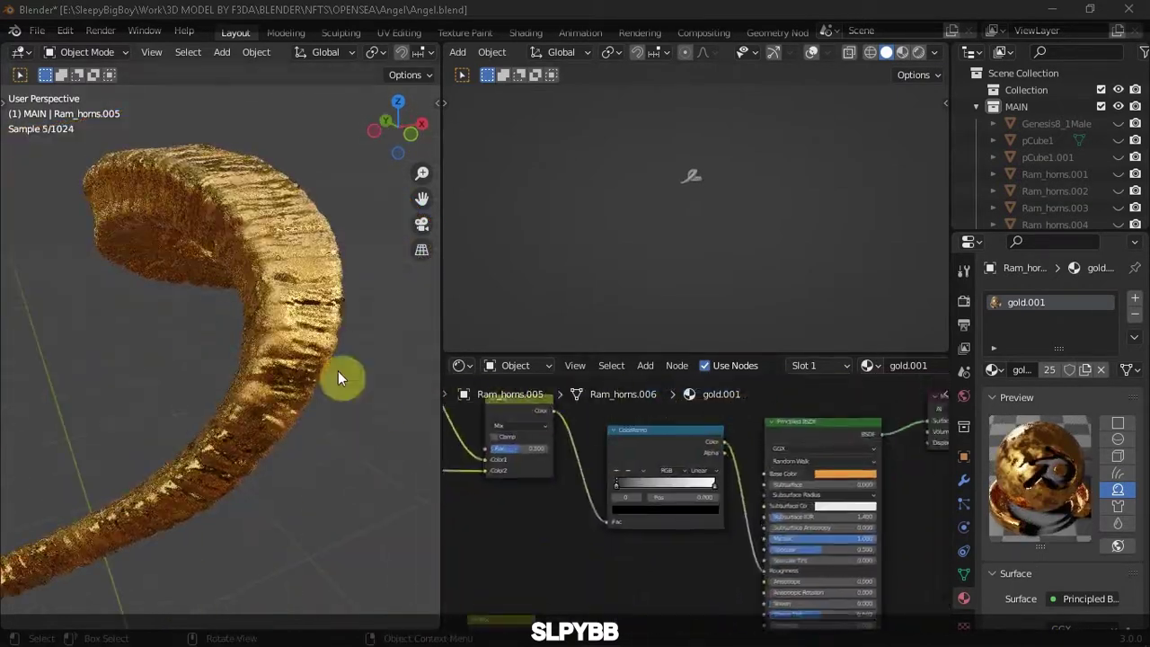
pyautogui.press('z')
pyautogui.scroll(-3, 1039, 199)
pyautogui.hotkey('alt', 'h')
pyautogui.scroll(-3, 206, 377)
pyautogui.moveTo(296, 509); pyautogui.dragTo(173, 338)
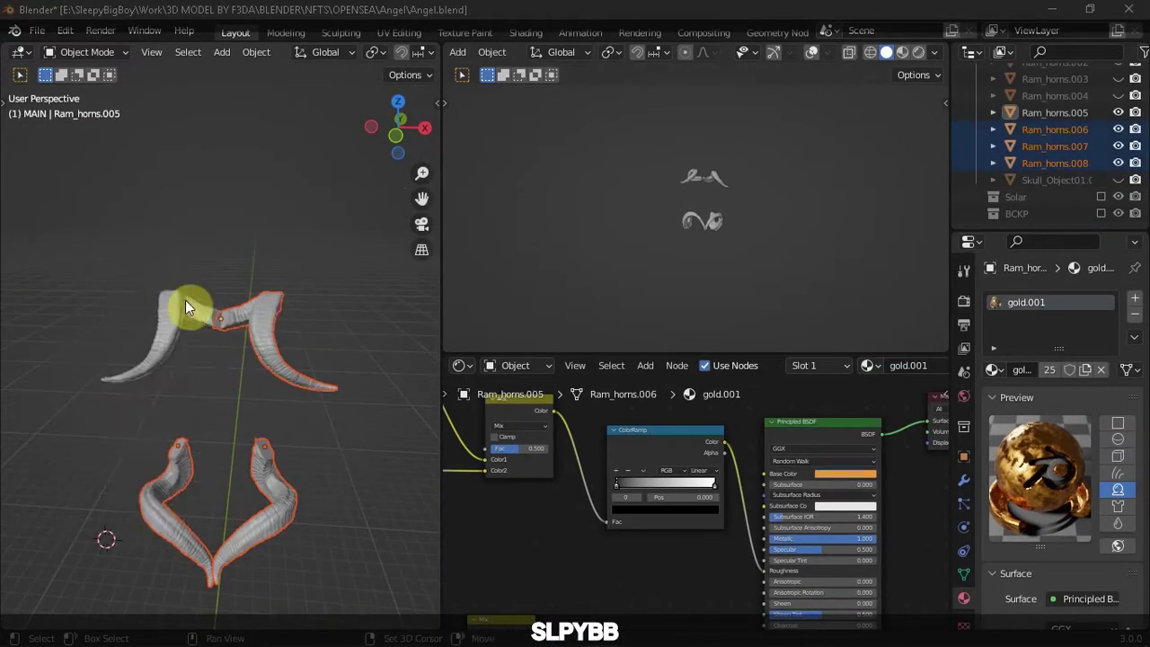
pyautogui.hotkey('ctrl', 'l')
# Switch the viewport back to rendered shading
pyautogui.scroll(3, 719, 561)
pyautogui.scroll(5, 214, 292)
pyautogui.press('z')
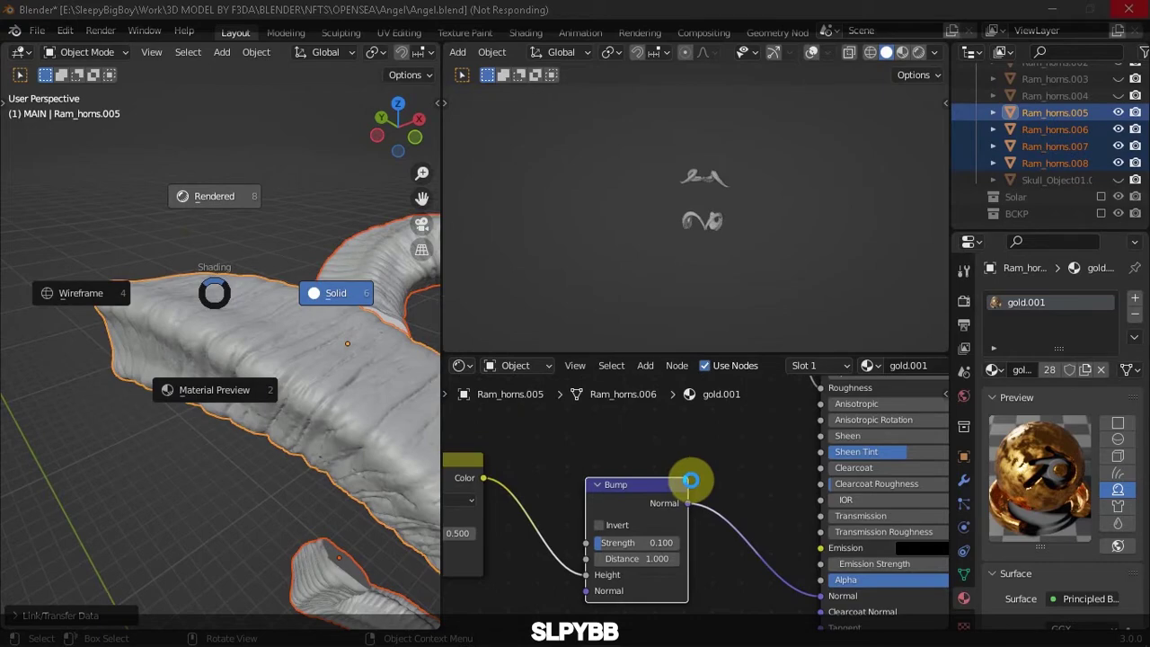
pyautogui.press('8')
pyautogui.scroll(2, 695, 490)
# Set the gold material's Bump node strength to 0.2
pyautogui.moveTo(682, 517); pyautogui.dragTo(693, 517)
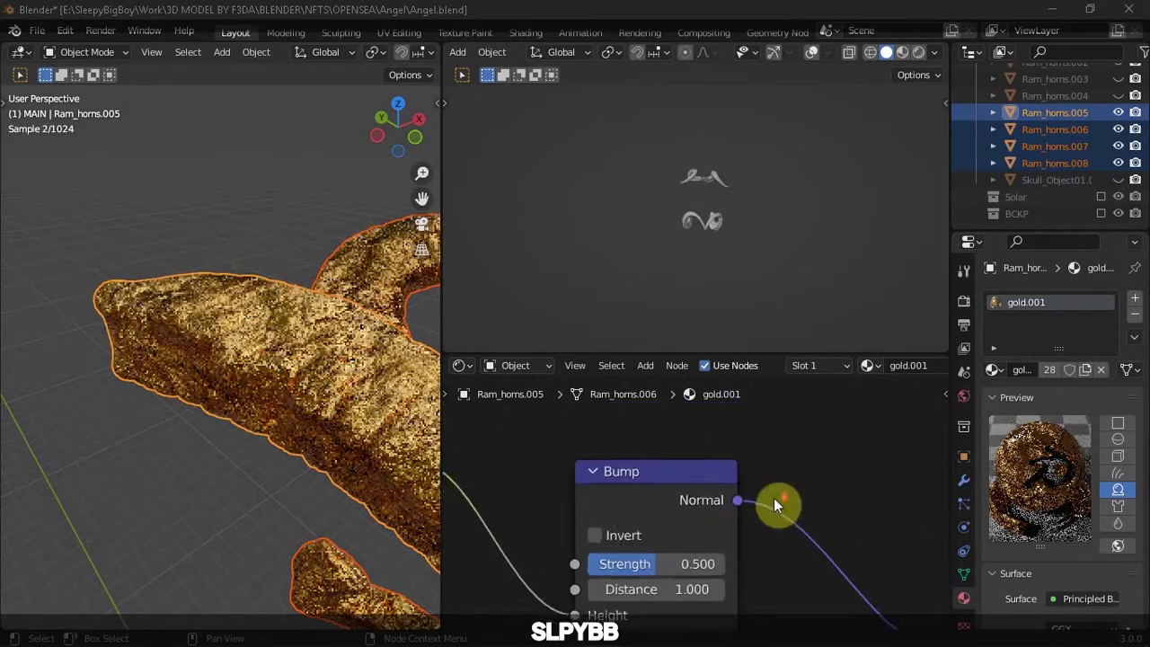
pyautogui.moveTo(774, 505)
pyautogui.mouseDown(button='middle')
pyautogui.moveTo(834, 452)
pyautogui.moveTo(609, 495)
pyautogui.mouseUp(button='middle')
pyautogui.click(726, 521)
pyautogui.write('0.2')
pyautogui.press('Return')
pyautogui.moveTo(726, 521); pyautogui.dragTo(651, 629, button='middle')
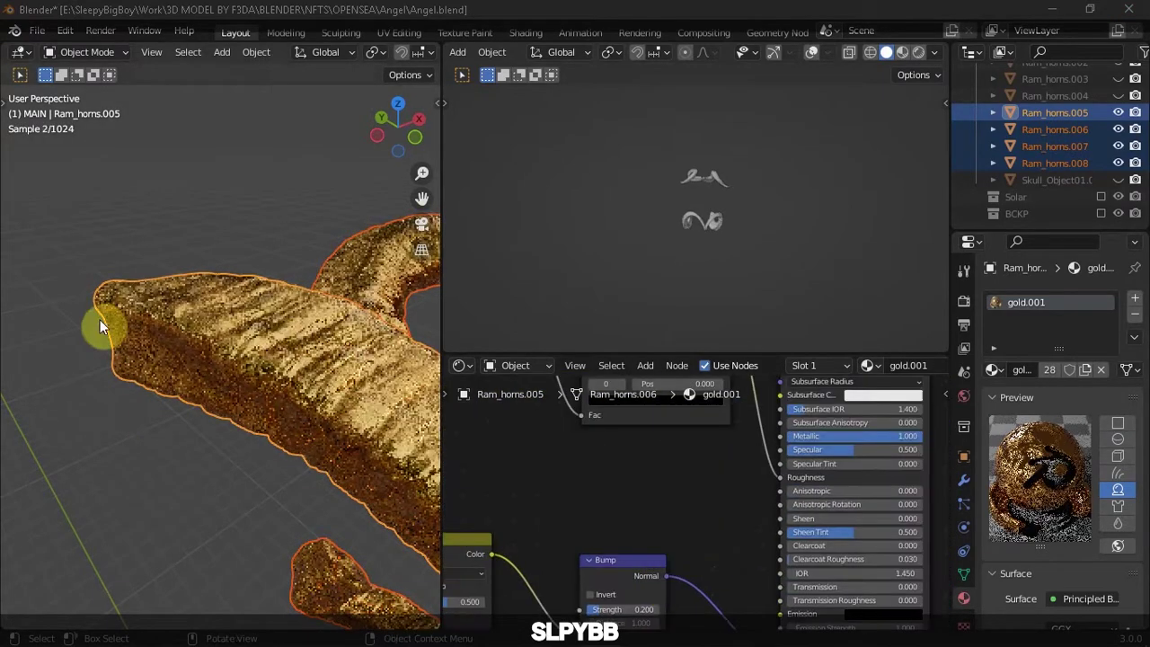
pyautogui.scroll(-5, 100, 326)
# Select Ram_horns through Ram_horns.005 and link their materials to share gold.001
pyautogui.click(318, 296)
pyautogui.click(817, 365)
pyautogui.click(1051, 78)
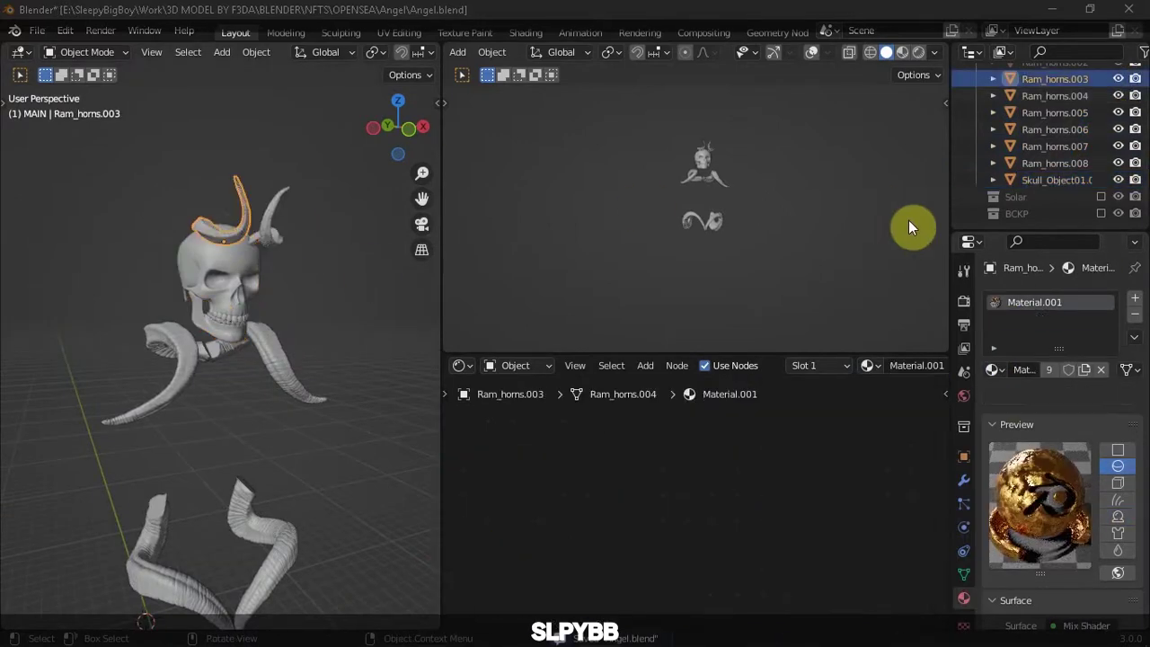
pyautogui.scroll(1, 1054, 135)
pyautogui.click(1054, 78)
pyautogui.keyDown('shift'); pyautogui.click(1055, 146); pyautogui.keyUp('shift')
pyautogui.hotkey('ctrl', 'l')
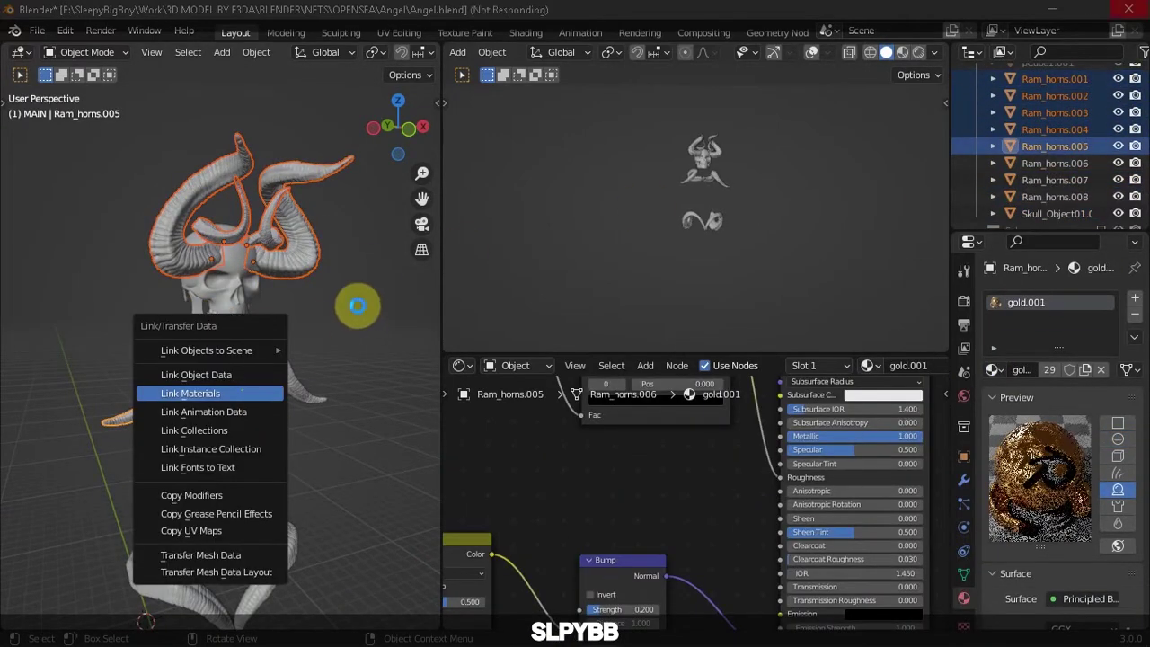
# Orbit to a front view of the whole figure and hide the main viewport overlays
pyautogui.moveTo(300, 264)
pyautogui.mouseDown(button='middle')
pyautogui.moveTo(219, 316)
pyautogui.moveTo(303, 331)
pyautogui.mouseUp(button='middle')
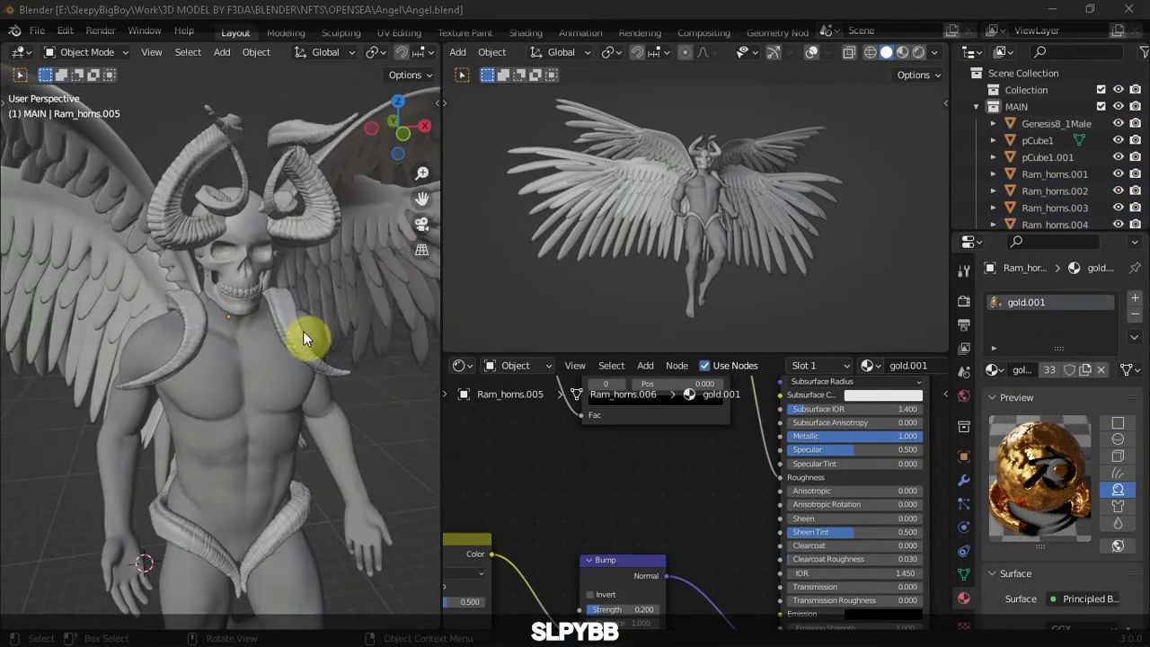
pyautogui.hotkey('shift', 'alt', 'z')
pyautogui.press('z')
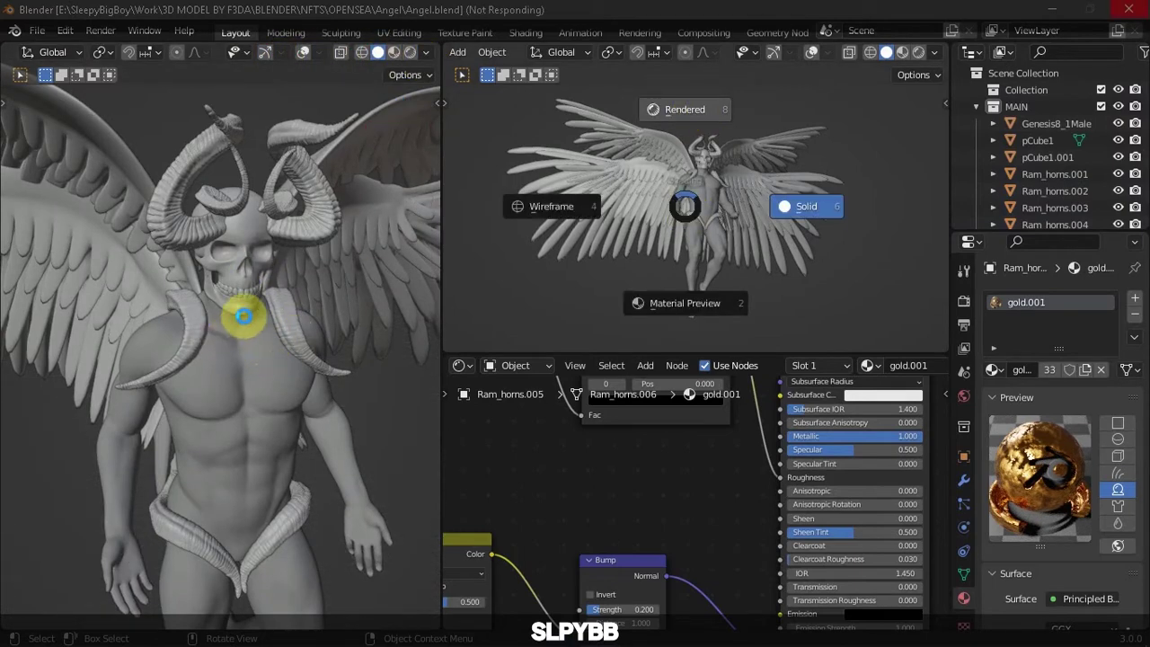
# Render the main viewport, then link the wings' Material.001 to the two head ram horns
pyautogui.press('z')
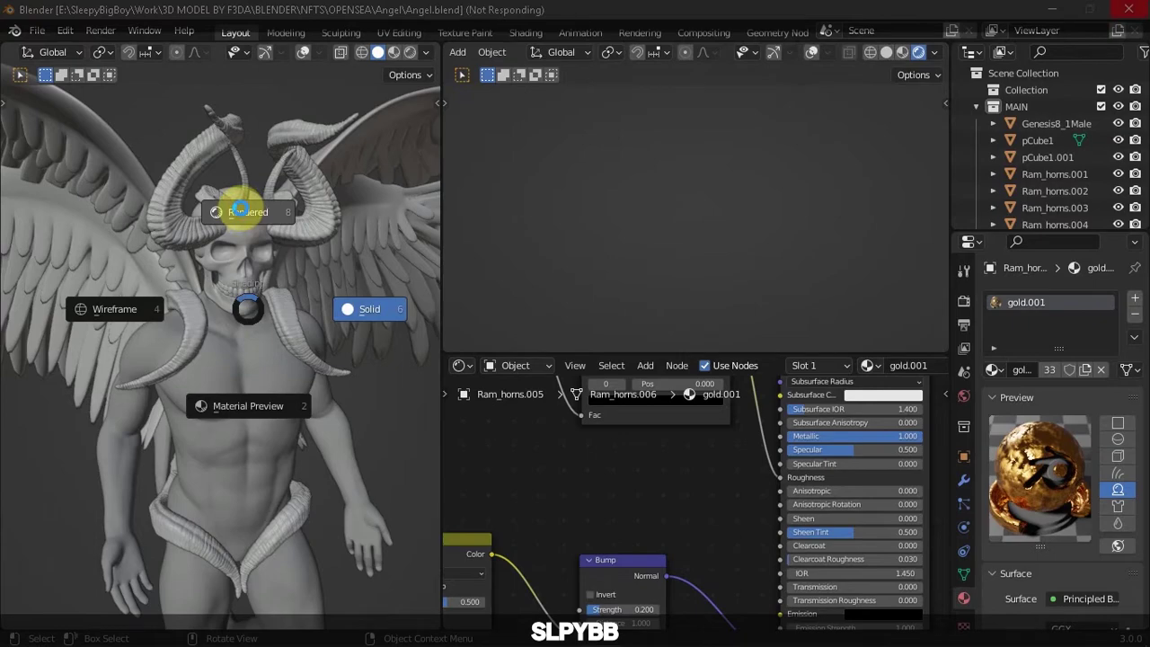
pyautogui.click(241, 212)
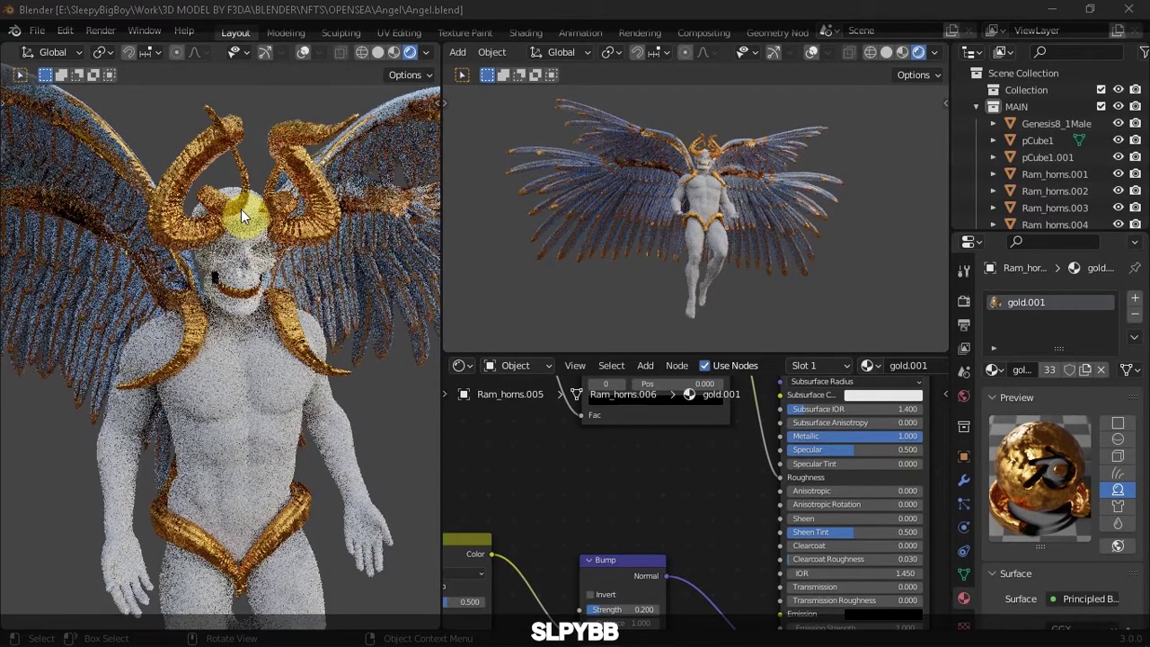
pyautogui.keyDown('shift'); pyautogui.click(315, 224); pyautogui.keyUp('shift')
pyautogui.hotkey('ctrl', 'l')
pyautogui.click(108, 153)
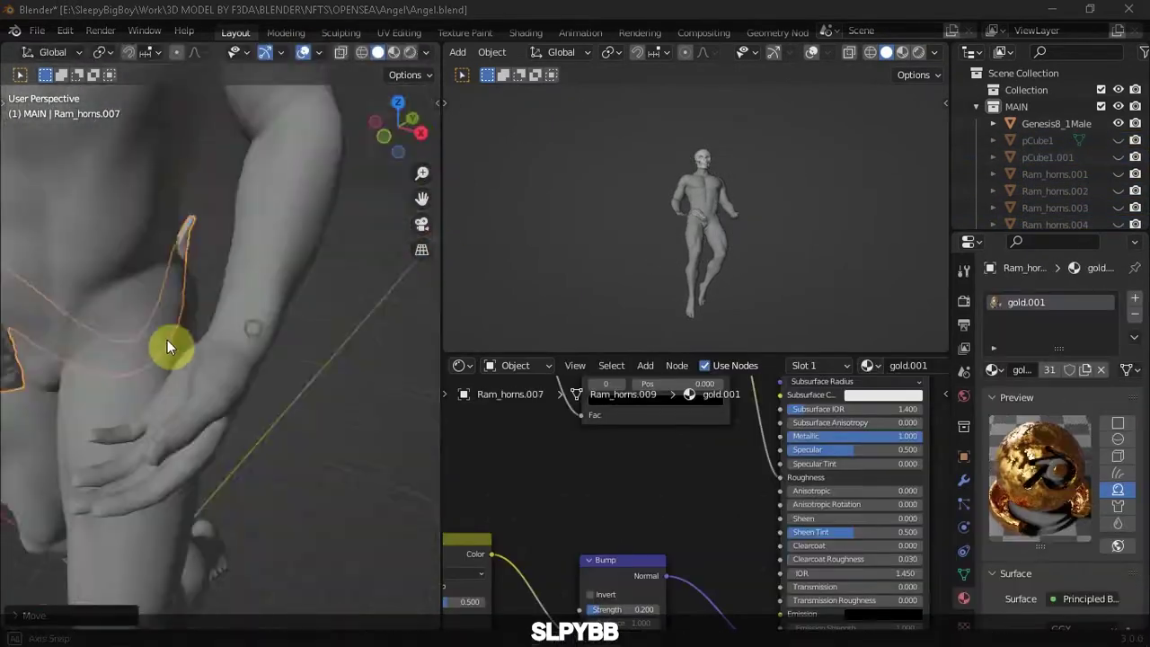
# Confirm the hip horn's rotation and move it onto the torso
pyautogui.click(216, 278)
pyautogui.moveTo(217, 279); pyautogui.dragTo(382, 330, button='middle')
pyautogui.press('g')
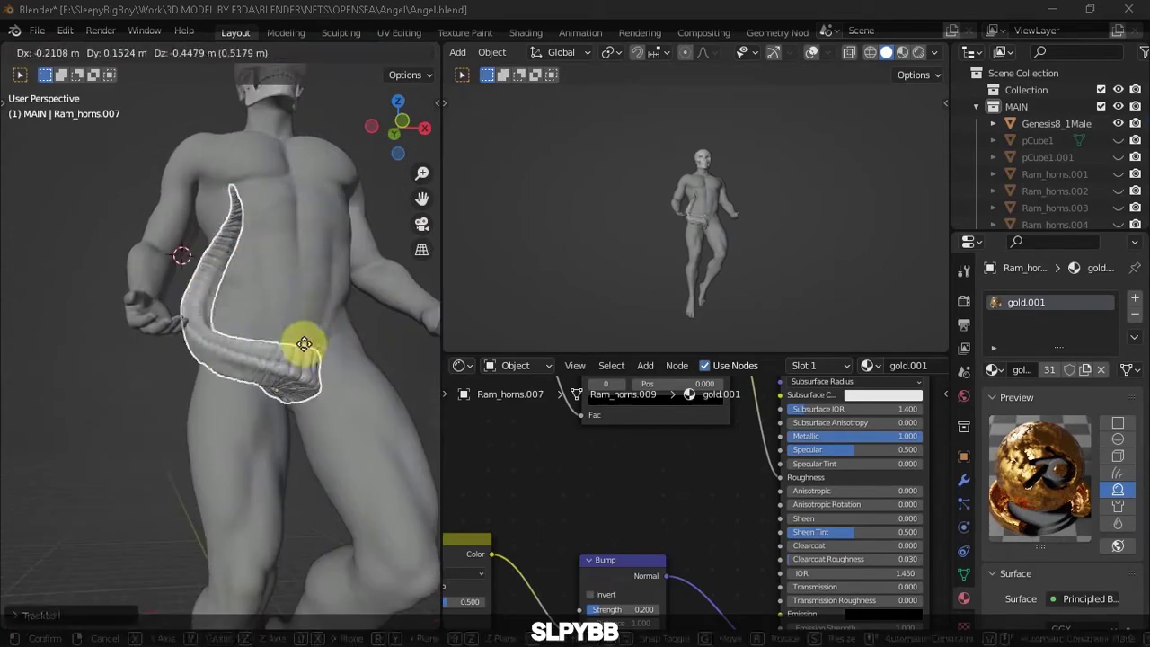
pyautogui.click(336, 286)
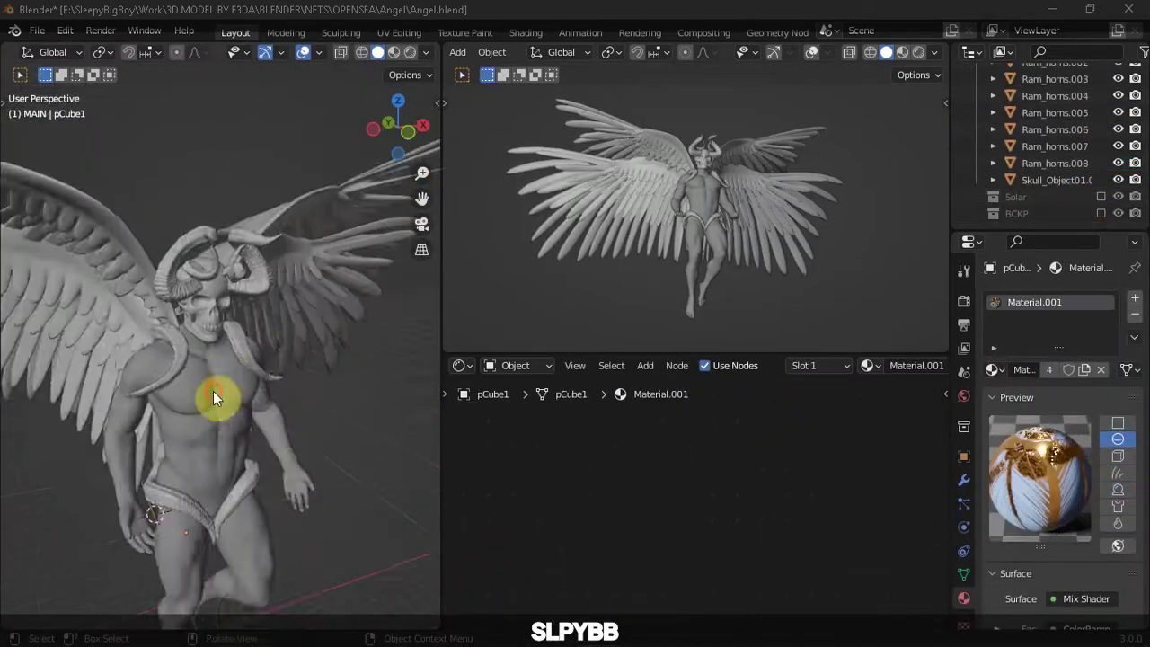
# In rendered view, replace Ram_horns.001's shared material with its own new Material.003
pyautogui.press('z')
pyautogui.click(398, 287)
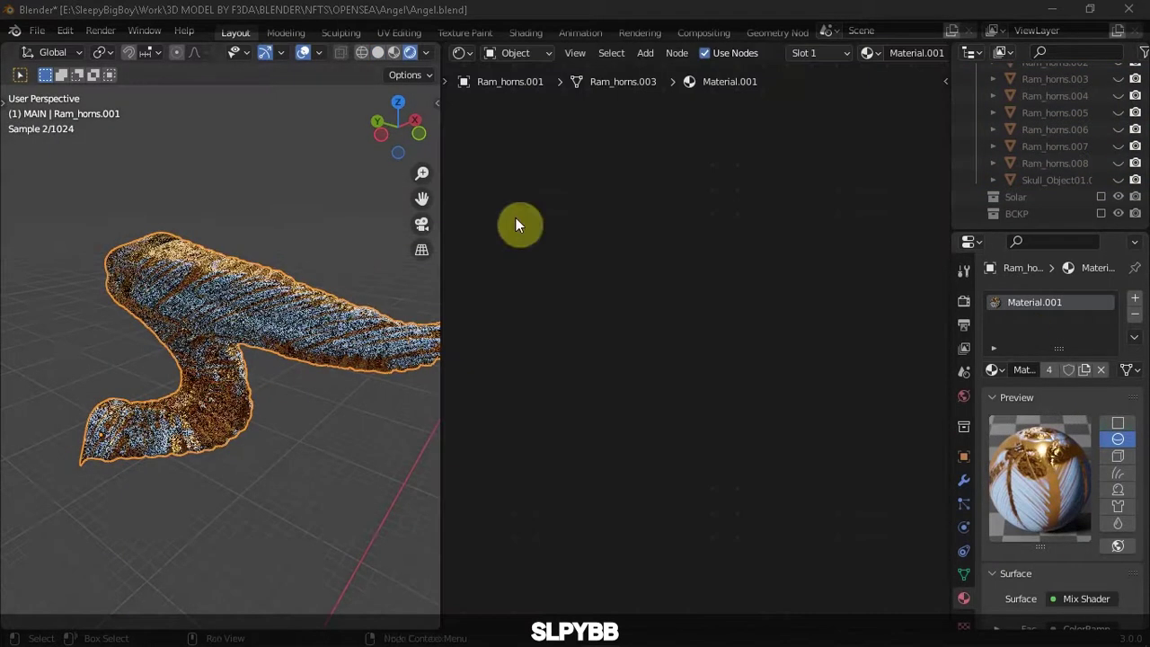
pyautogui.click(611, 52)
pyautogui.click(624, 85)
pyautogui.click(1135, 313)
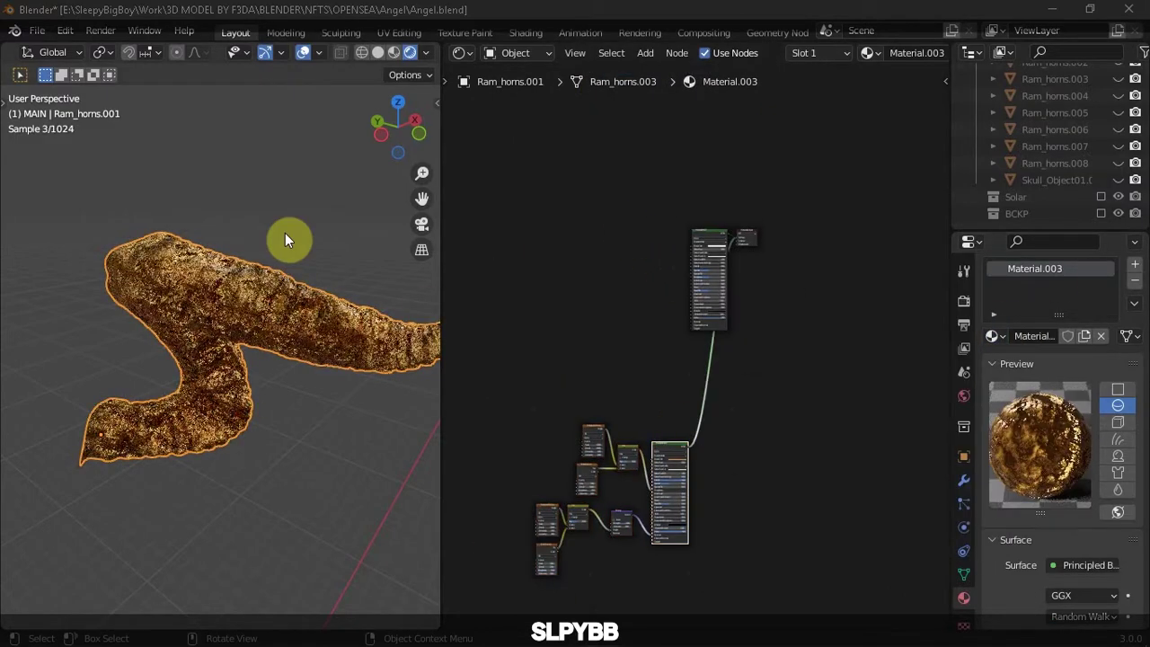
# Add a ColorRamp node to Material.003's node tree
pyautogui.scroll(5, 285, 238)
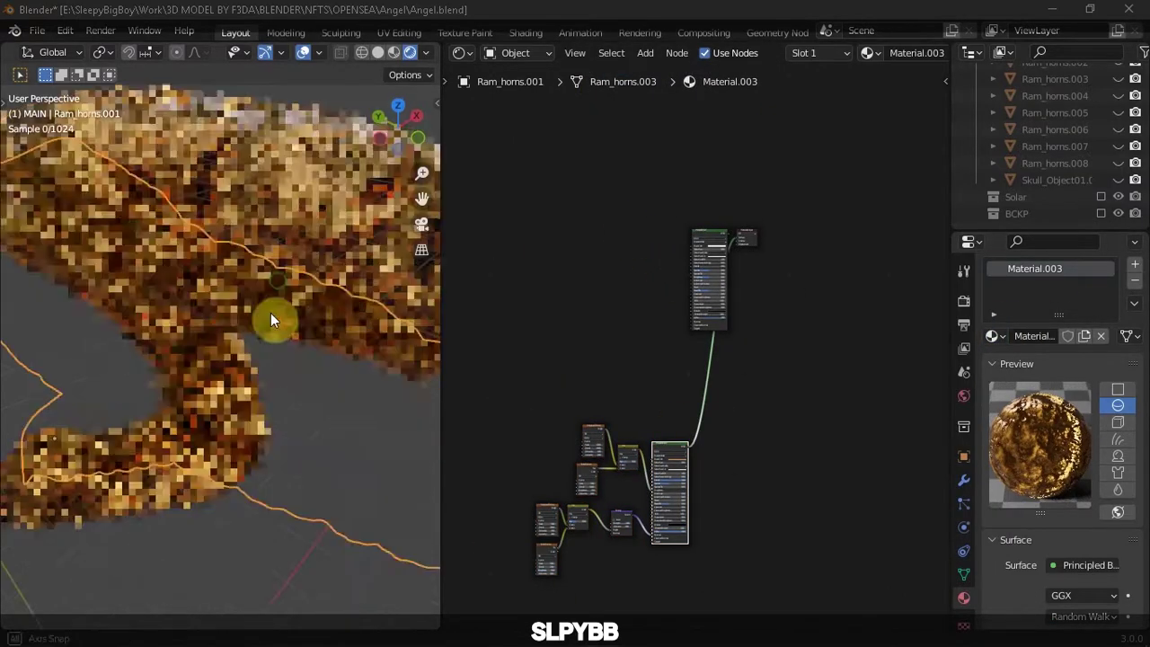
pyautogui.scroll(4, 740, 462)
pyautogui.scroll(2, 762, 423)
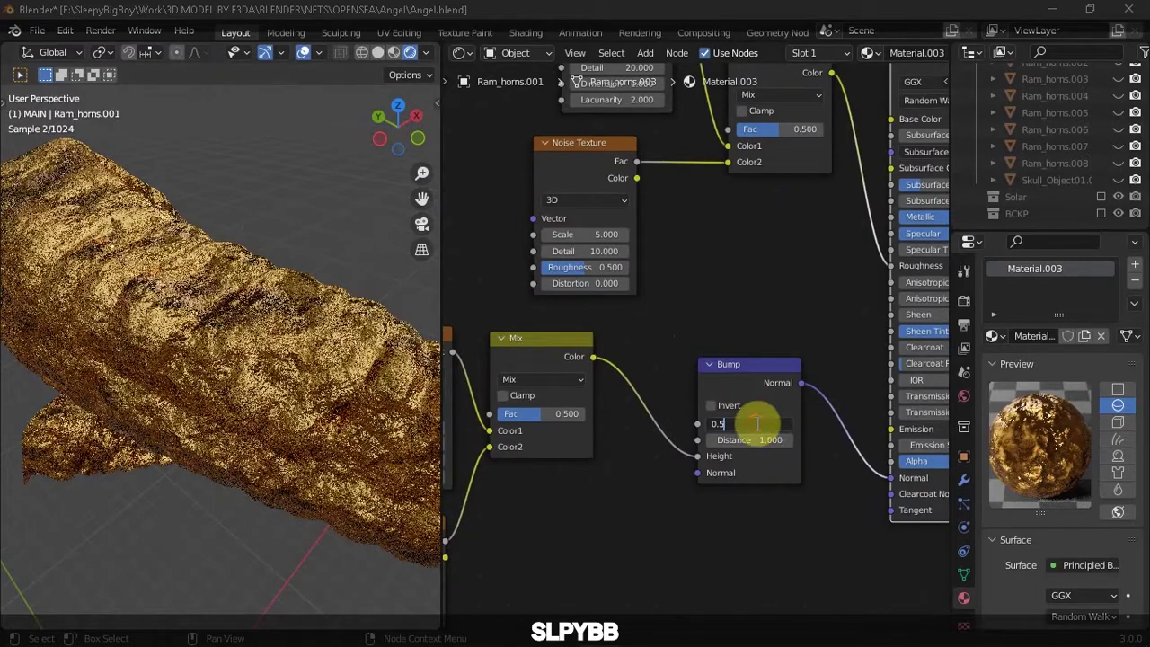
pyautogui.scroll(-3, 757, 423)
pyautogui.scroll(-3, 695, 397)
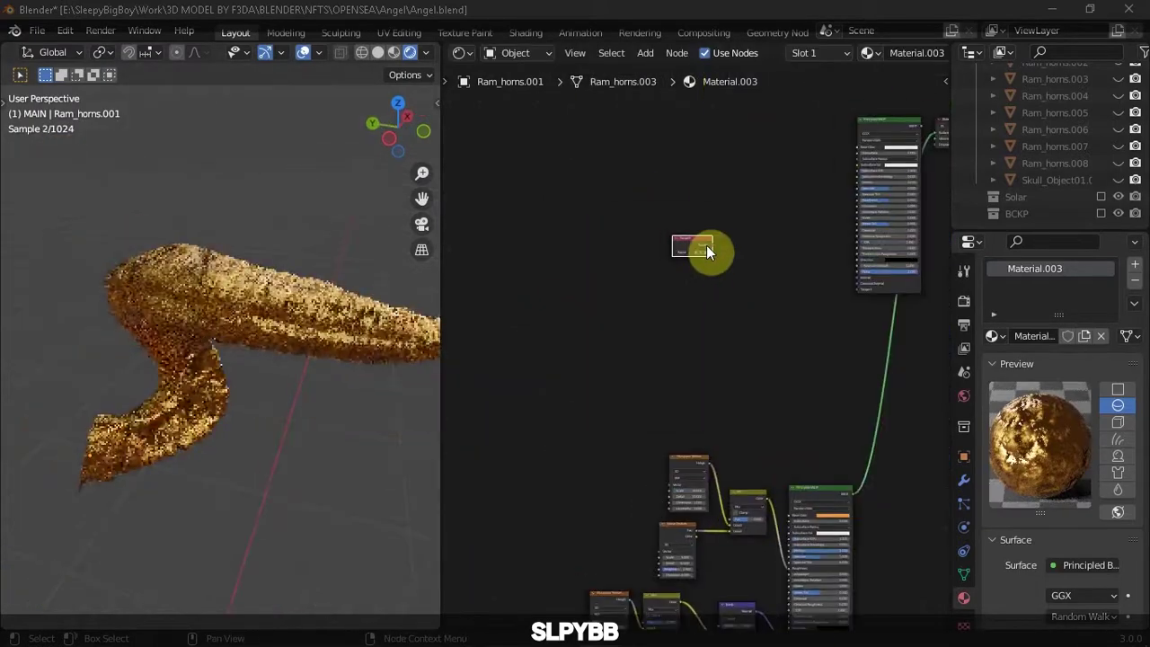
pyautogui.hotkey('shift', 'a')
pyautogui.write('c')
pyautogui.press('Return')
pyautogui.click(797, 308)
pyautogui.scroll(4, 756, 211)
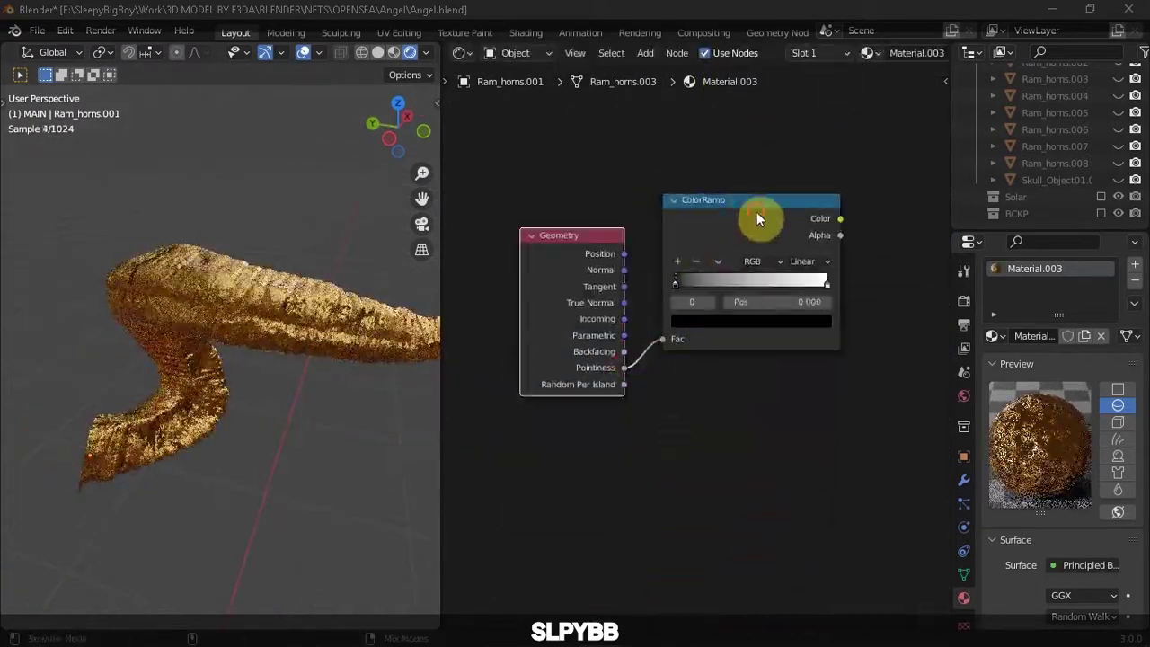
# Preview the ColorRamp on the horn and tighten its stops, one at 0.514
pyautogui.keyDown('ctrl'); pyautogui.keyDown('shift'); pyautogui.click(757, 212); pyautogui.keyUp('shift'); pyautogui.keyUp('ctrl')
pyautogui.scroll(3, 573, 342)
pyautogui.moveTo(574, 342)
pyautogui.mouseDown()
pyautogui.moveTo(690, 323)
pyautogui.moveTo(688, 342)
pyautogui.moveTo(737, 411)
pyautogui.moveTo(719, 464)
pyautogui.moveTo(685, 391)
pyautogui.moveTo(744, 385)
pyautogui.moveTo(728, 386)
pyautogui.mouseUp()
pyautogui.scroll(1, 718, 465)
pyautogui.moveTo(239, 314); pyautogui.dragTo(279, 296, button='middle')
pyautogui.press('Home')
pyautogui.scroll(5, 783, 403)
# Set the Principled BSDF Subsurface value to 0.2
pyautogui.click(763, 294)
pyautogui.press('Return')
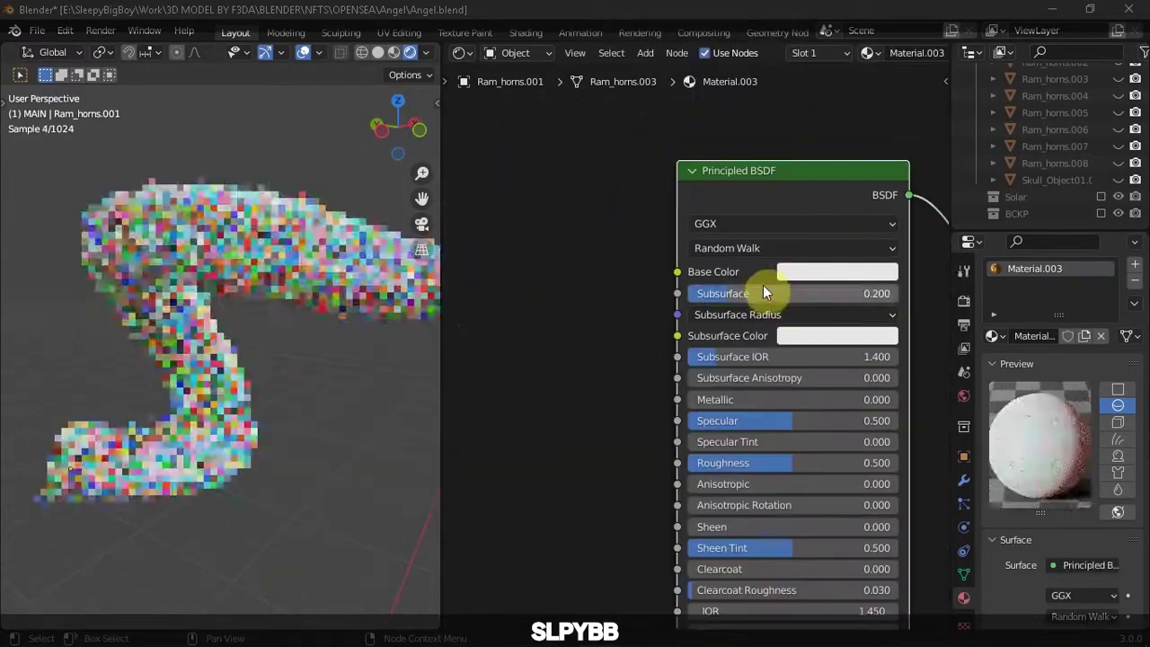
pyautogui.click(763, 285)
pyautogui.write('0.2')
pyautogui.press('Return')
pyautogui.scroll(-5, 681, 229)
# Add a Mix Shader node to the material
pyautogui.hotkey('shift', 'a')
pyautogui.write('mix')
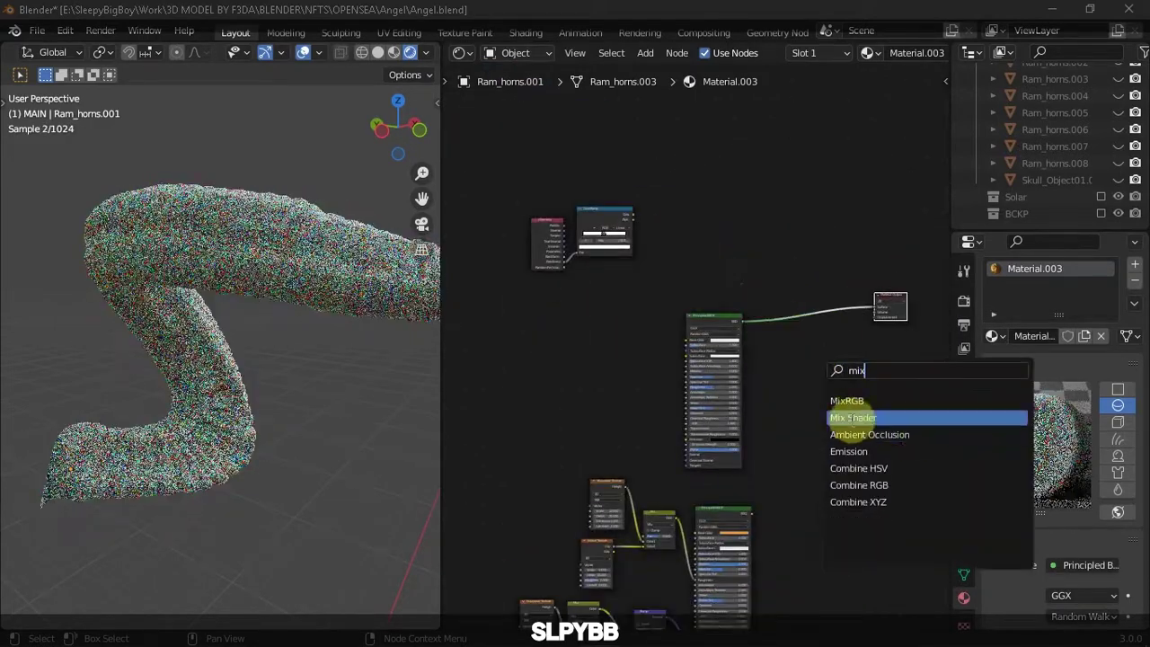
pyautogui.press('Return')
pyautogui.click(798, 358)
pyautogui.scroll(2, 765, 395)
pyautogui.scroll(3, 539, 234)
# Preview the ColorRamp again and move a ramp stop to 0.541
pyautogui.keyDown('ctrl'); pyautogui.keyDown('shift'); pyautogui.click(563, 275); pyautogui.keyUp('shift'); pyautogui.keyUp('ctrl')
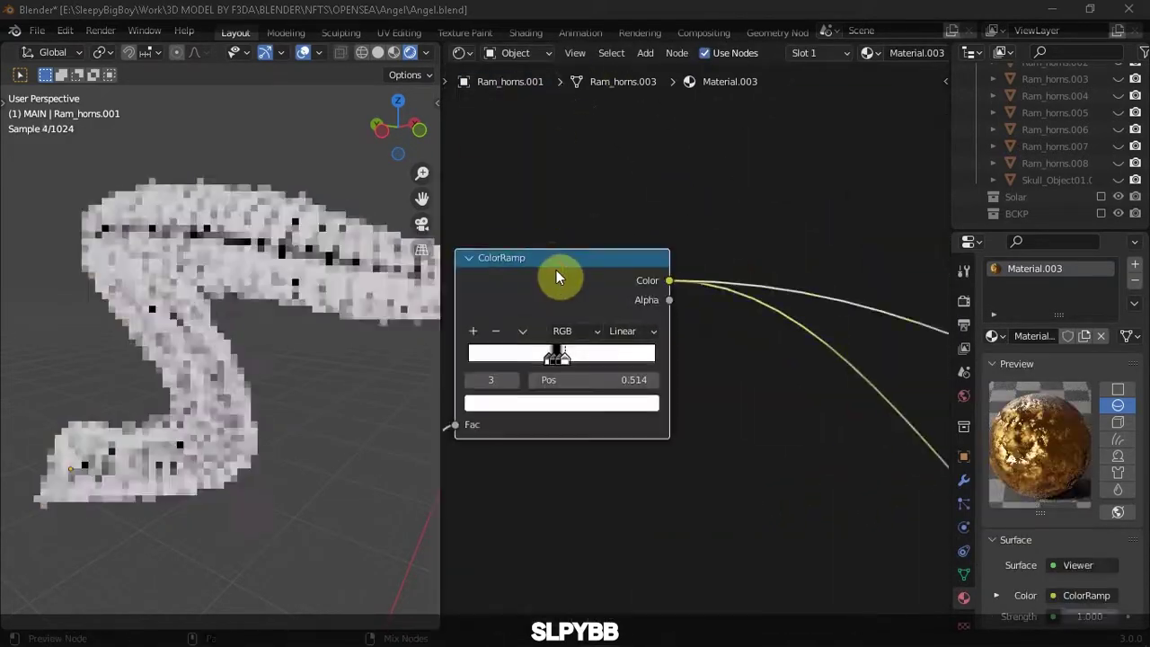
pyautogui.scroll(2, 629, 342)
pyautogui.moveTo(745, 403); pyautogui.dragTo(757, 410)
pyautogui.click(719, 411)
pyautogui.scroll(-4, 718, 411)
# Drive the Mix Shader's Fac with the ColorRamp and send the Mix Shader to the material output
pyautogui.keyDown('ctrl'); pyautogui.keyDown('shift'); pyautogui.click(891, 272); pyautogui.keyUp('shift'); pyautogui.keyUp('ctrl')
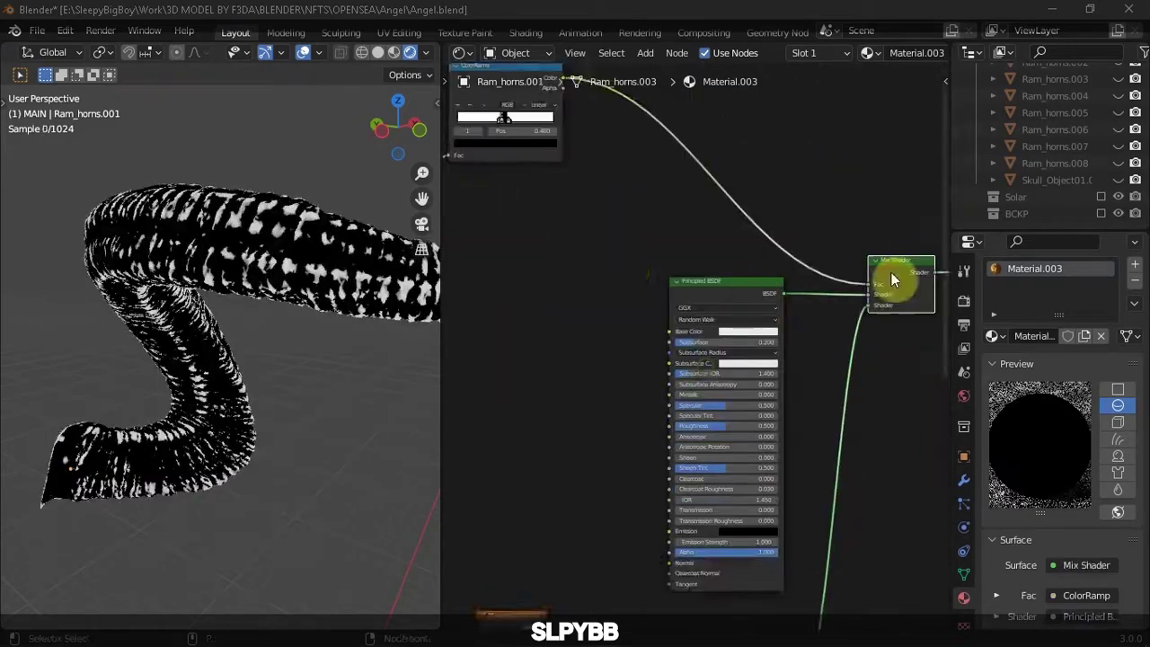
pyautogui.keyDown('ctrl'); pyautogui.keyDown('shift'); pyautogui.click(578, 194); pyautogui.keyUp('shift'); pyautogui.keyUp('ctrl')
pyautogui.scroll(3, 694, 318)
pyautogui.keyDown('ctrl'); pyautogui.keyDown('shift'); pyautogui.click(765, 349); pyautogui.keyUp('shift'); pyautogui.keyUp('ctrl')
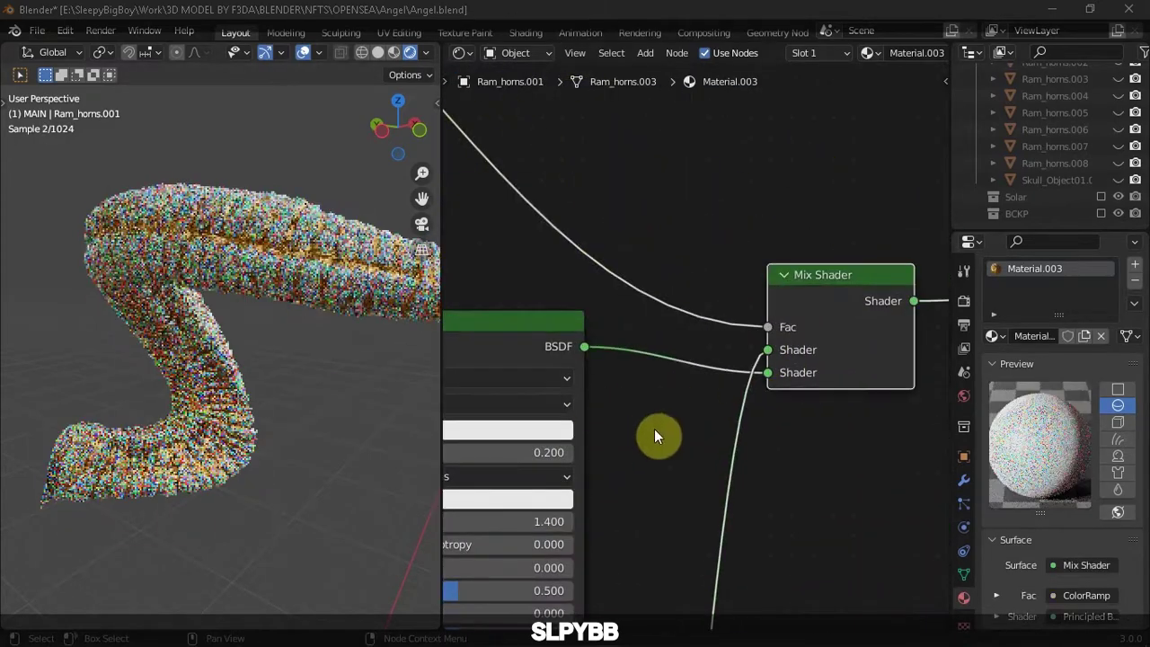
pyautogui.click(1052, 270)
pyautogui.write('Whit')
pyautogui.click(991, 336)
pyautogui.write('W')
# Pick a different material for the horn's slot and rename it 'Base'
pyautogui.press('Return')
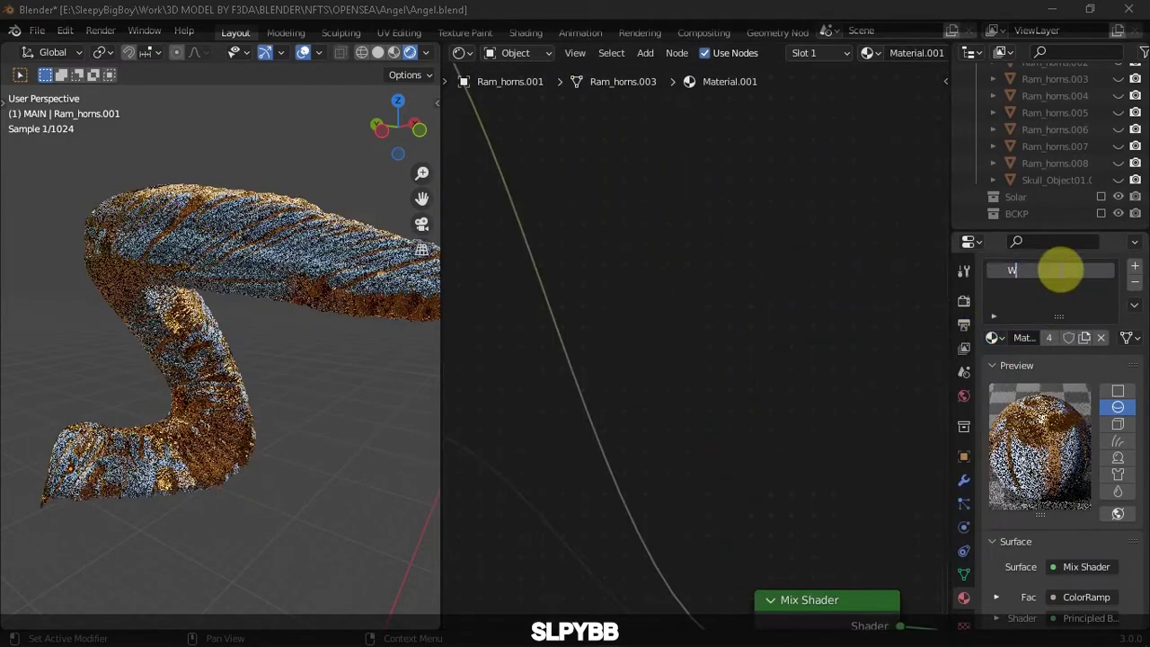
pyautogui.click(991, 336)
pyautogui.click(862, 404)
pyautogui.doubleClick(1033, 269)
pyautogui.write('Base')
pyautogui.press('Return')
# Assign the White Gold material to Ram_horns.001
pyautogui.click(992, 336)
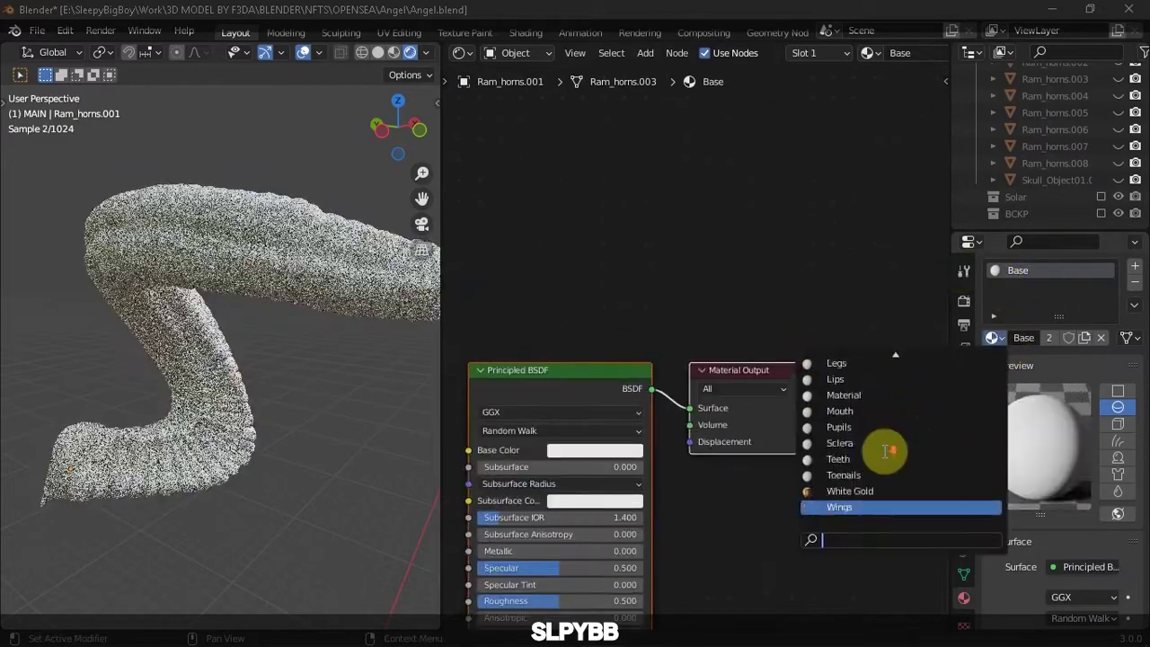
pyautogui.scroll(3, 886, 449)
pyautogui.scroll(-3, 868, 436)
pyautogui.click(844, 398)
pyautogui.click(992, 337)
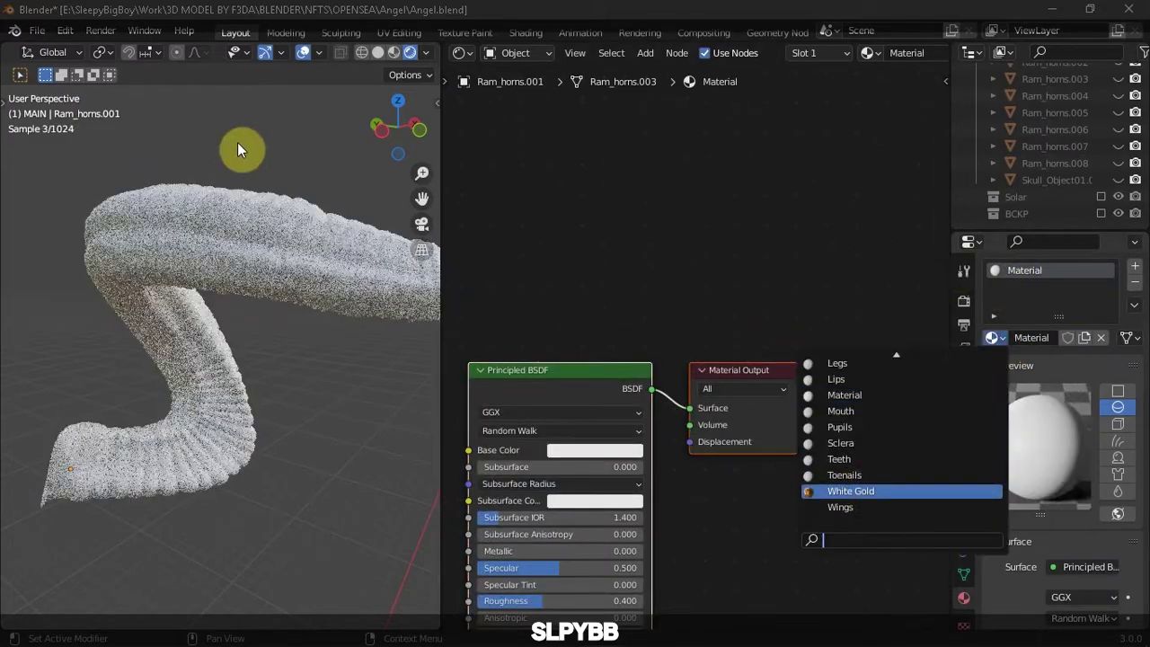
pyautogui.click(898, 487)
# Select the Genesis8_1Male body and list the blend file's materials in the Outliner
pyautogui.scroll(5, 1078, 135)
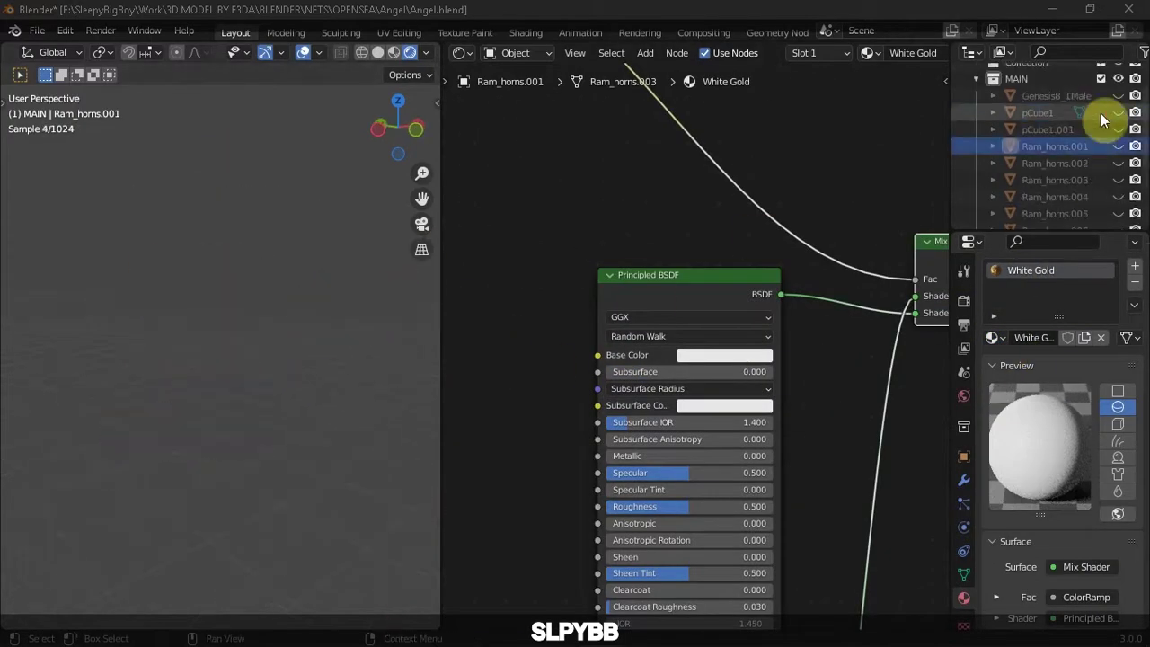
pyautogui.click(1091, 112)
pyautogui.click(970, 52)
pyautogui.click(1000, 52)
pyautogui.click(1033, 126)
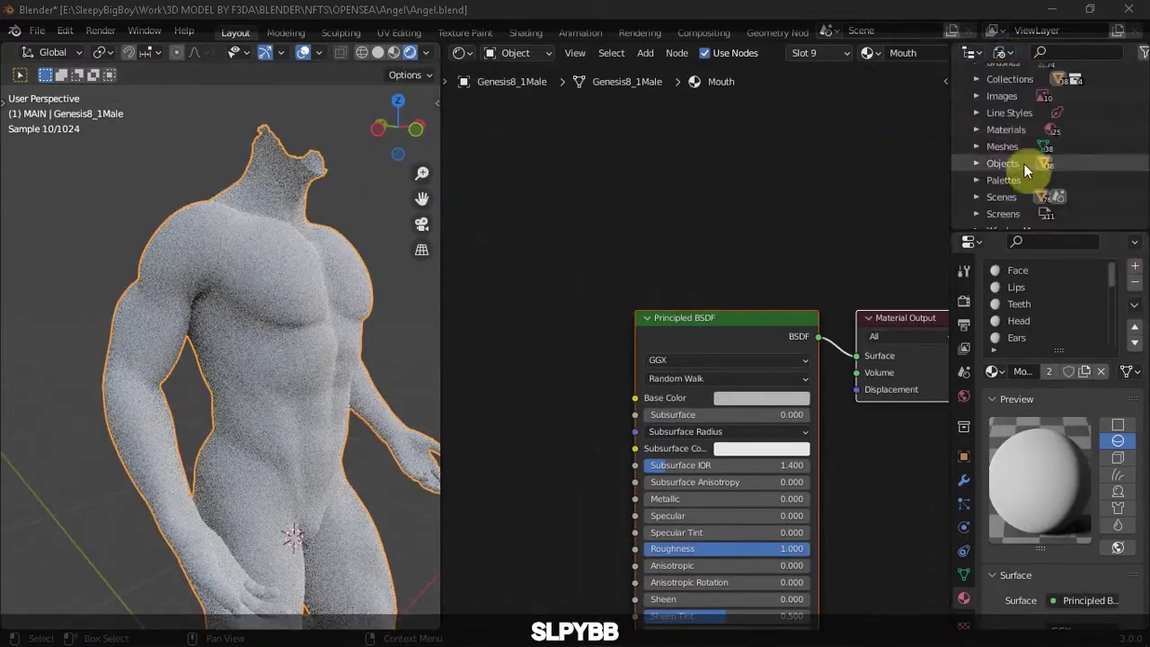
pyautogui.click(997, 167)
pyautogui.scroll(-3, 1046, 139)
# Delete two of the body's materials from the file and return the Outliner to View Layer
pyautogui.rightClick(1065, 180)
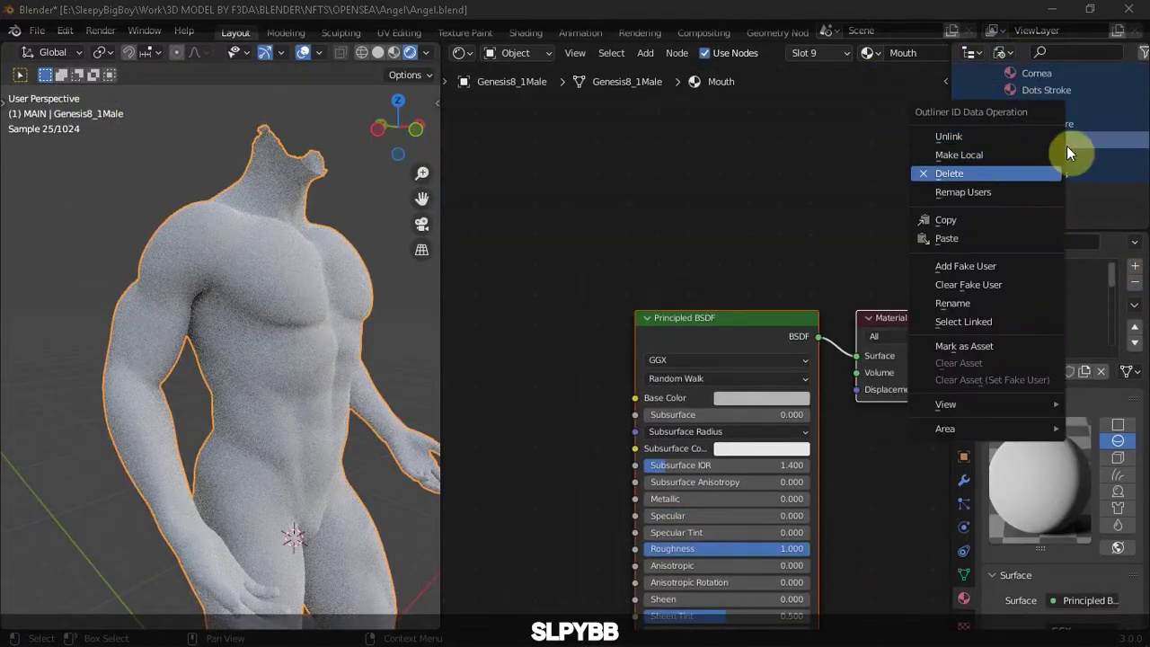
pyautogui.click(1065, 172)
pyautogui.rightClick(1066, 165)
pyautogui.click(1066, 166)
pyautogui.press('Delete')
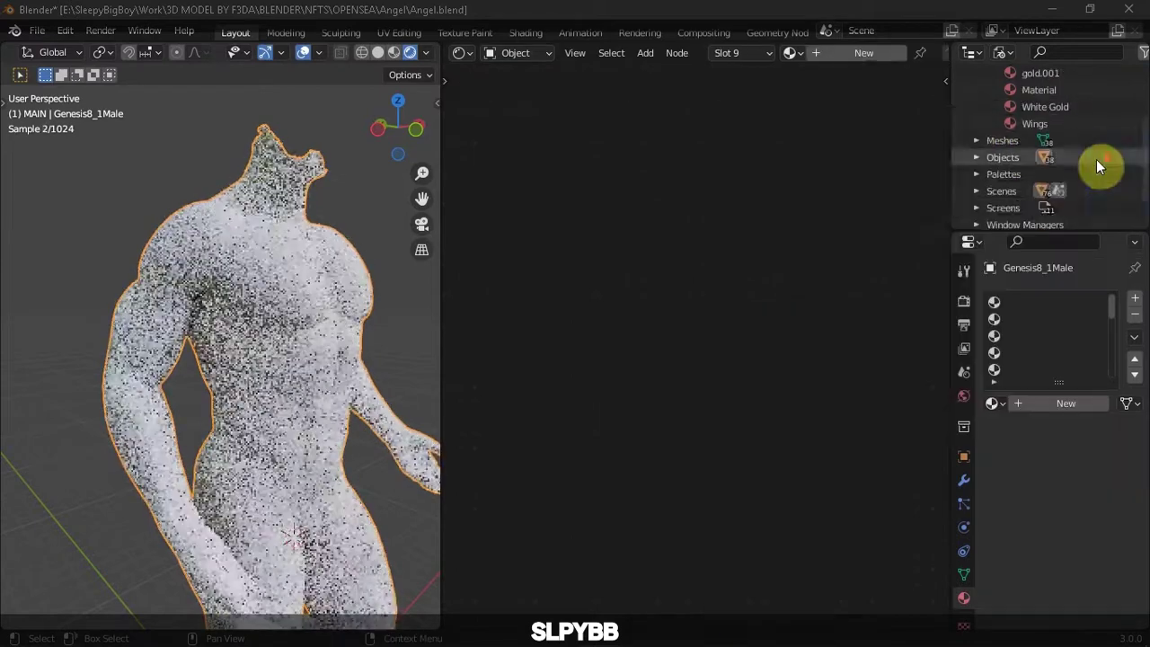
pyautogui.click(1004, 52)
pyautogui.click(898, 89)
# In solid shading, clear the body's empty material slots and create a material named 'Main Character'
pyautogui.press('z')
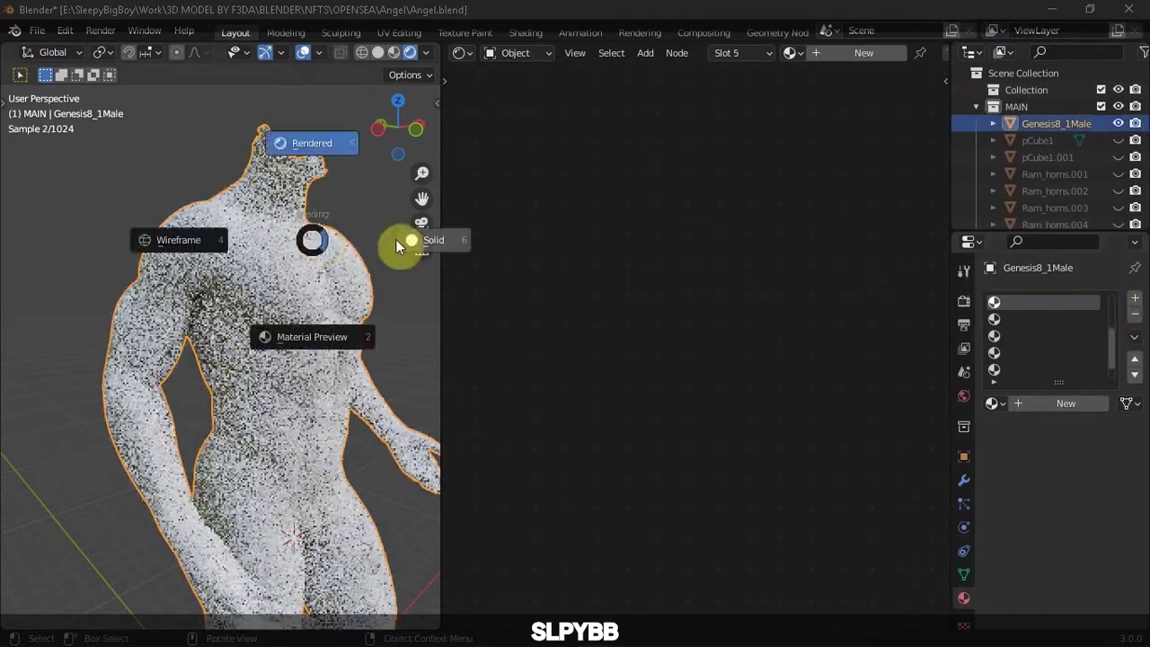
pyautogui.click(405, 241)
pyautogui.click(1135, 314)
pyautogui.click(1134, 314)
pyautogui.click(992, 369)
pyautogui.click(831, 437)
pyautogui.write('Main Charact')
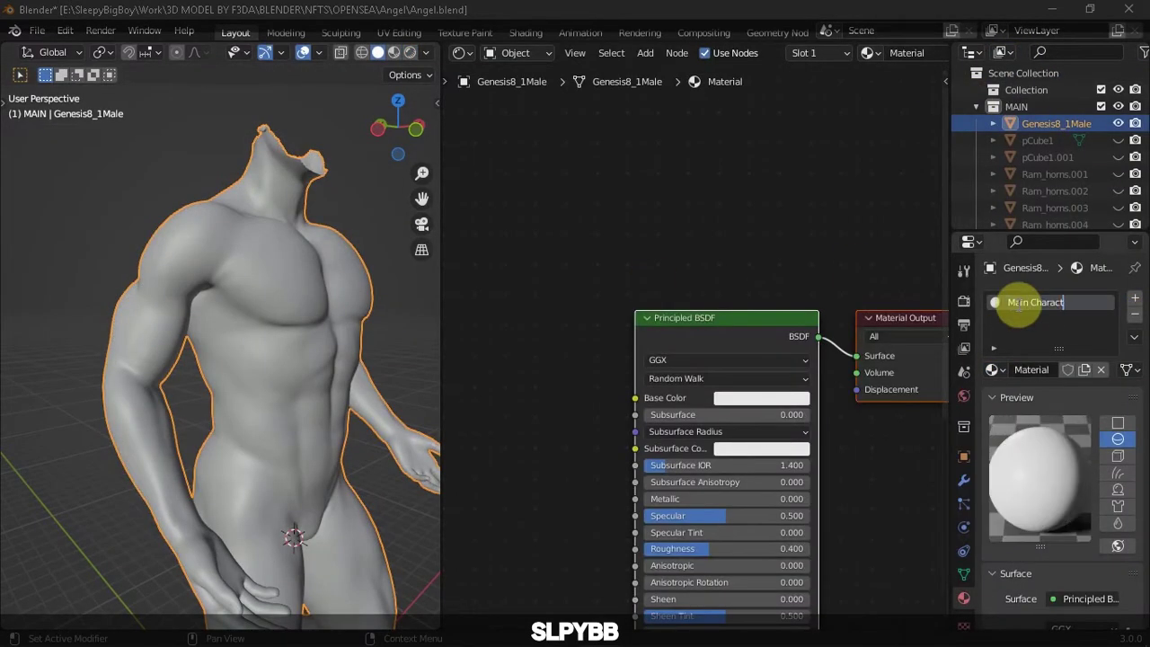
pyautogui.write('er')
pyautogui.press('Return')
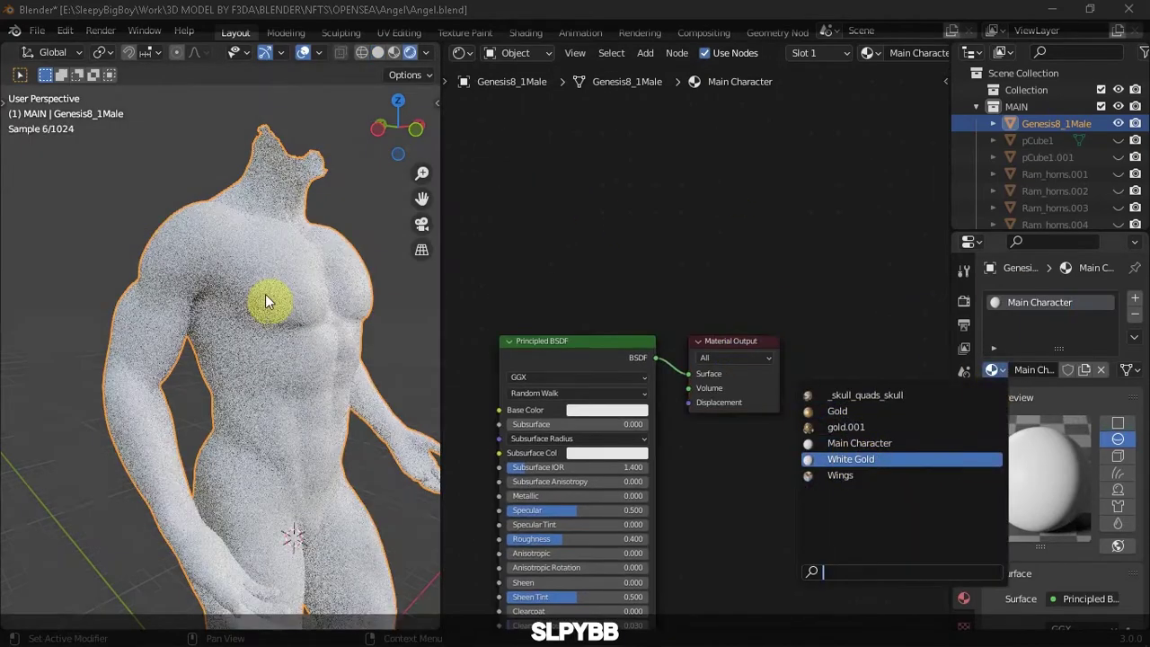
# Copy the White Gold material's node setup and paste it into Main Character
pyautogui.click(853, 457)
pyautogui.scroll(-3, 779, 401)
pyautogui.click(993, 369)
pyautogui.click(970, 434)
pyautogui.click(1134, 337)
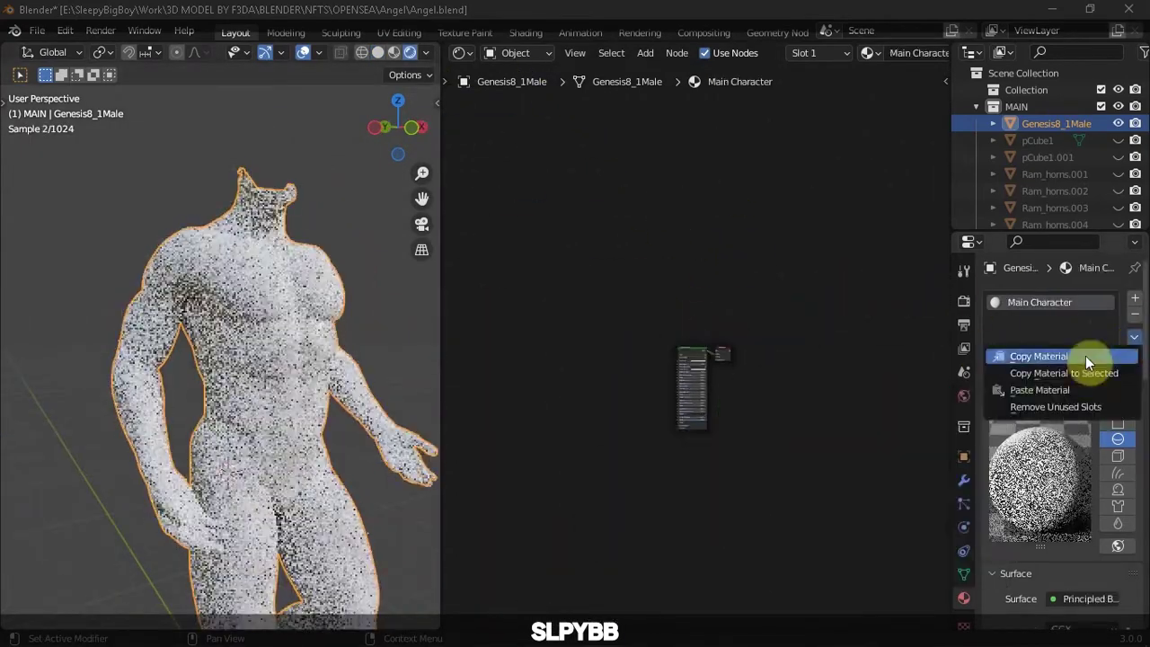
pyautogui.click(1026, 390)
# Preview the ColorRamp on the body and move stops 0 and 1 to about 0.461 and 0.424
pyautogui.keyDown('ctrl'); pyautogui.keyDown('shift'); pyautogui.click(698, 358); pyautogui.keyUp('shift'); pyautogui.keyUp('ctrl')
pyautogui.scroll(6, 699, 360)
pyautogui.moveTo(693, 367)
pyautogui.mouseDown()
pyautogui.moveTo(752, 371)
pyautogui.moveTo(724, 372)
pyautogui.mouseUp()
pyautogui.click(742, 375)
pyautogui.click(715, 373)
pyautogui.click(754, 369)
pyautogui.click(739, 374)
pyautogui.click(740, 374)
pyautogui.click(698, 371)
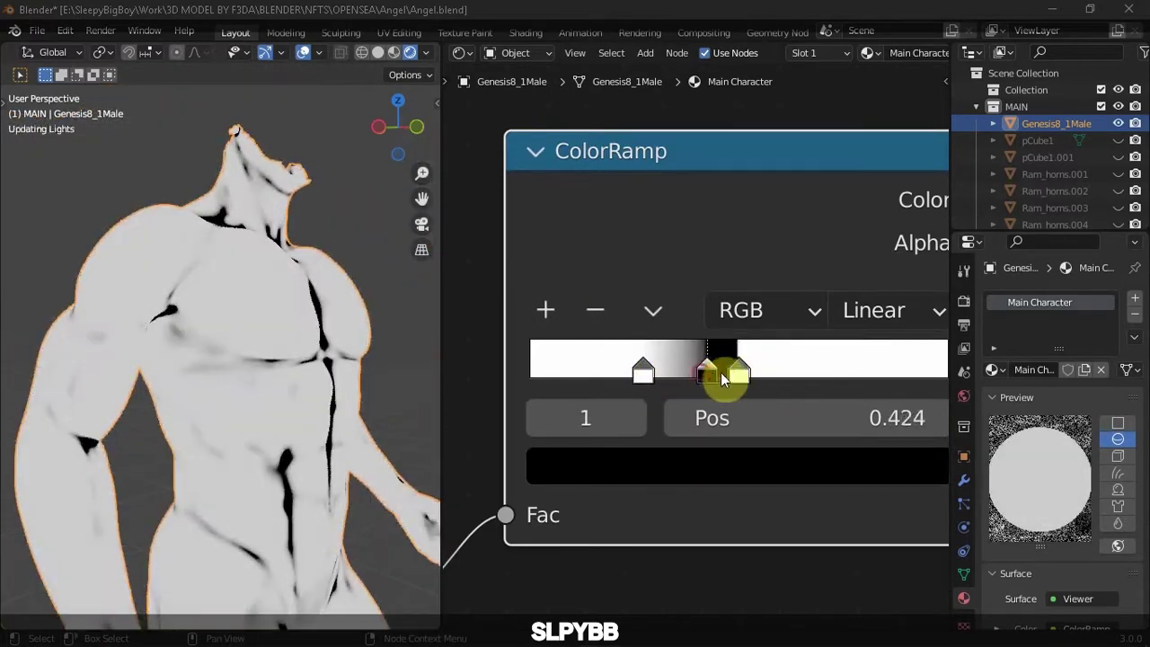
# Set ColorRamp stop 2's position to 0.49 and pull stop 0 back to 0.443
pyautogui.click(742, 377)
pyautogui.click(770, 408)
pyautogui.write('0.49')
pyautogui.press('Return')
pyautogui.click(719, 372)
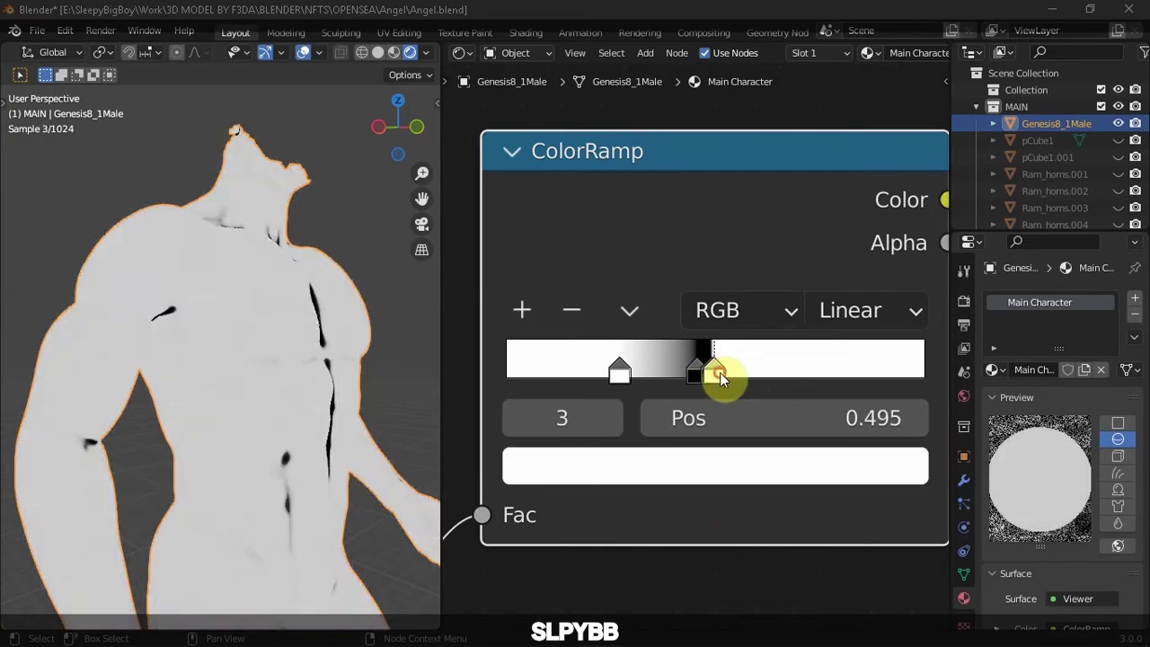
pyautogui.click(730, 372)
pyautogui.click(721, 372)
pyautogui.moveTo(699, 372); pyautogui.dragTo(692, 372)
# Select the skull and assign _skull_quads_skull to its empty material slot
pyautogui.press('Home')
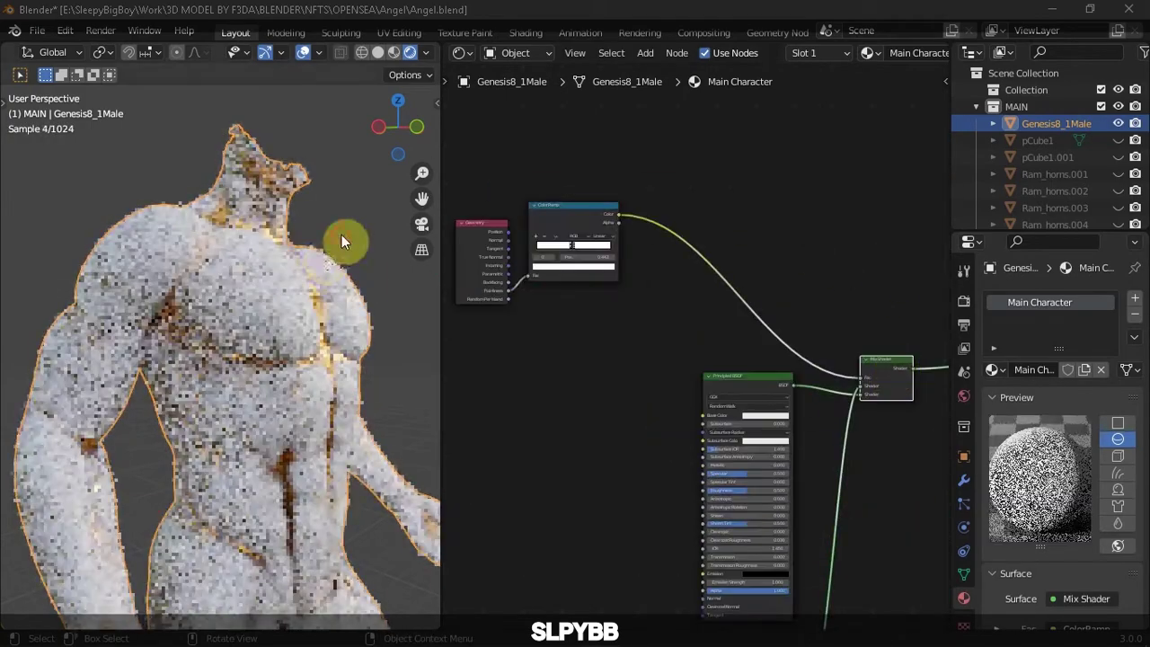
pyautogui.scroll(-5, 1039, 201)
pyautogui.click(1042, 180)
pyautogui.moveTo(278, 275); pyautogui.dragTo(320, 299, button='middle')
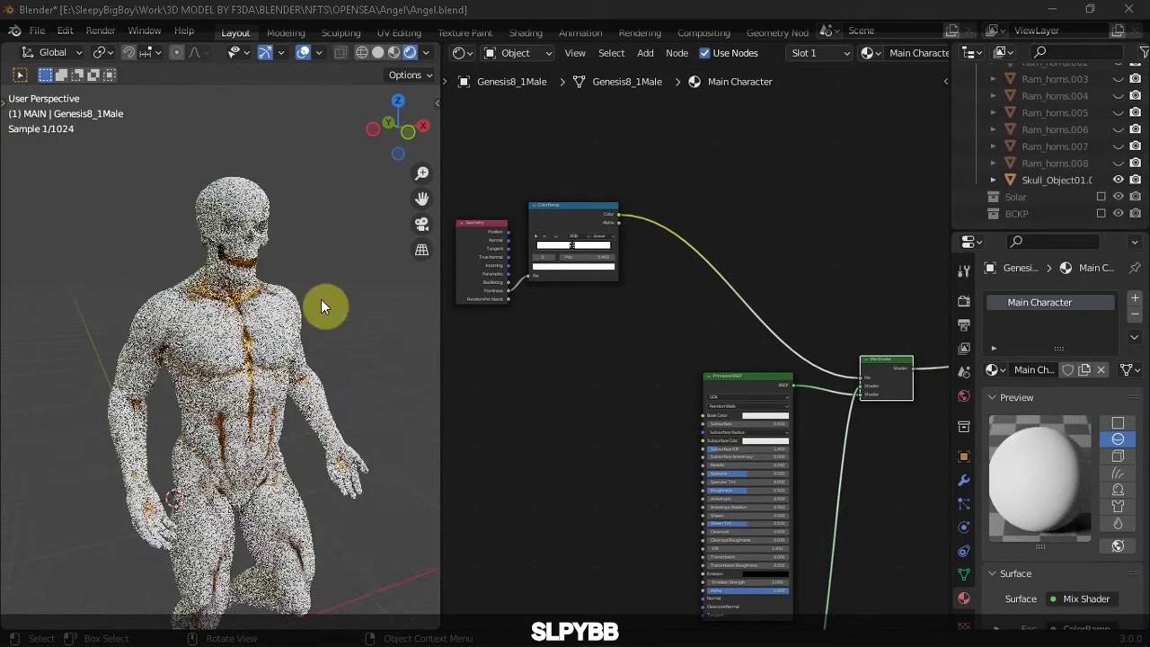
pyautogui.click(1024, 302)
pyautogui.click(992, 396)
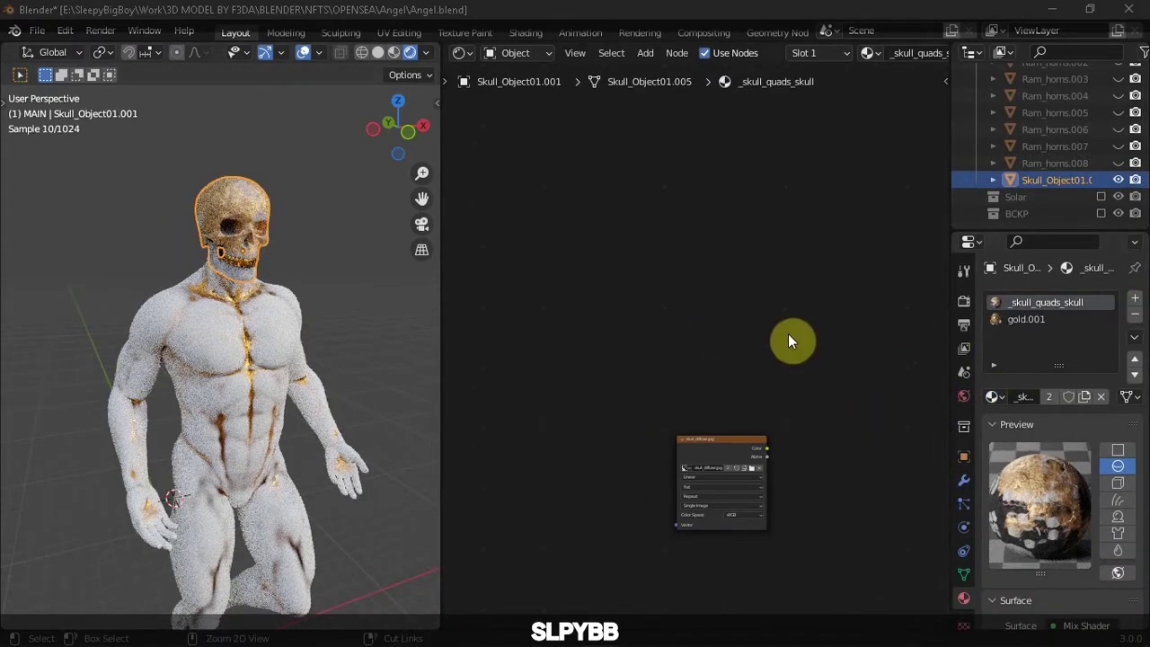
# Unhide Ram_horns.001 and Ram_horns.002 in solid shading and select .002 to check its material
pyautogui.hotkey('ctrl', 'z')
pyautogui.click(1118, 129)
pyautogui.scroll(2, 1120, 132)
pyautogui.click(1118, 78)
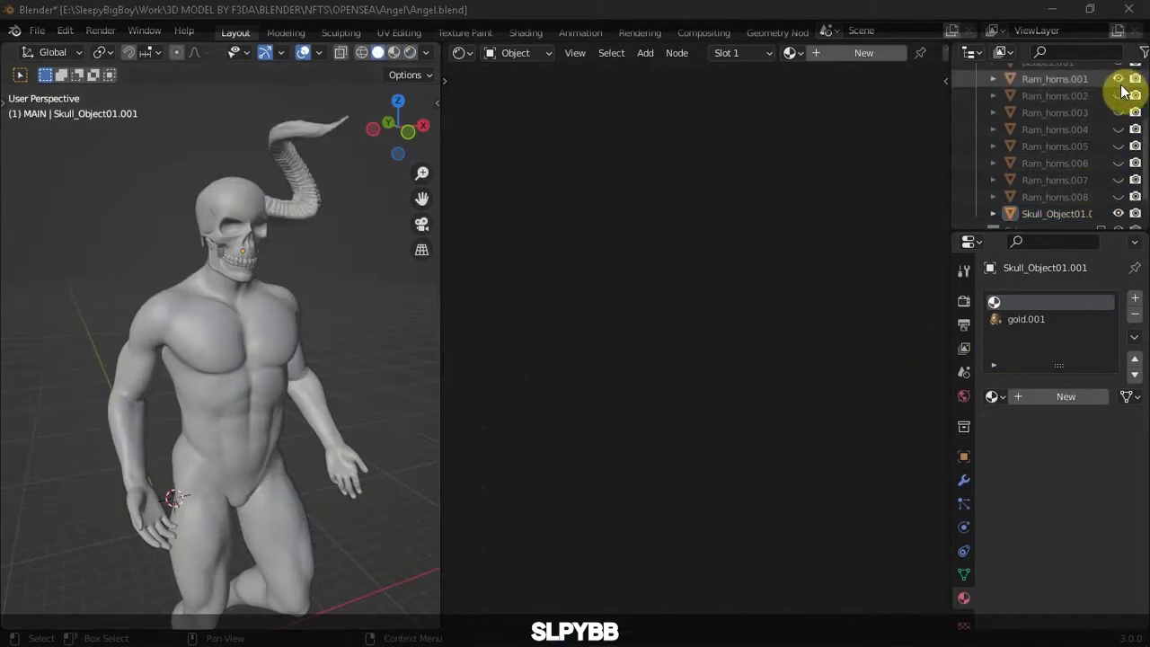
pyautogui.click(1055, 95)
pyautogui.click(991, 369)
# Switch to rendered shading and unhide Ram_horns.003 through .008 plus the skull
pyautogui.press('z')
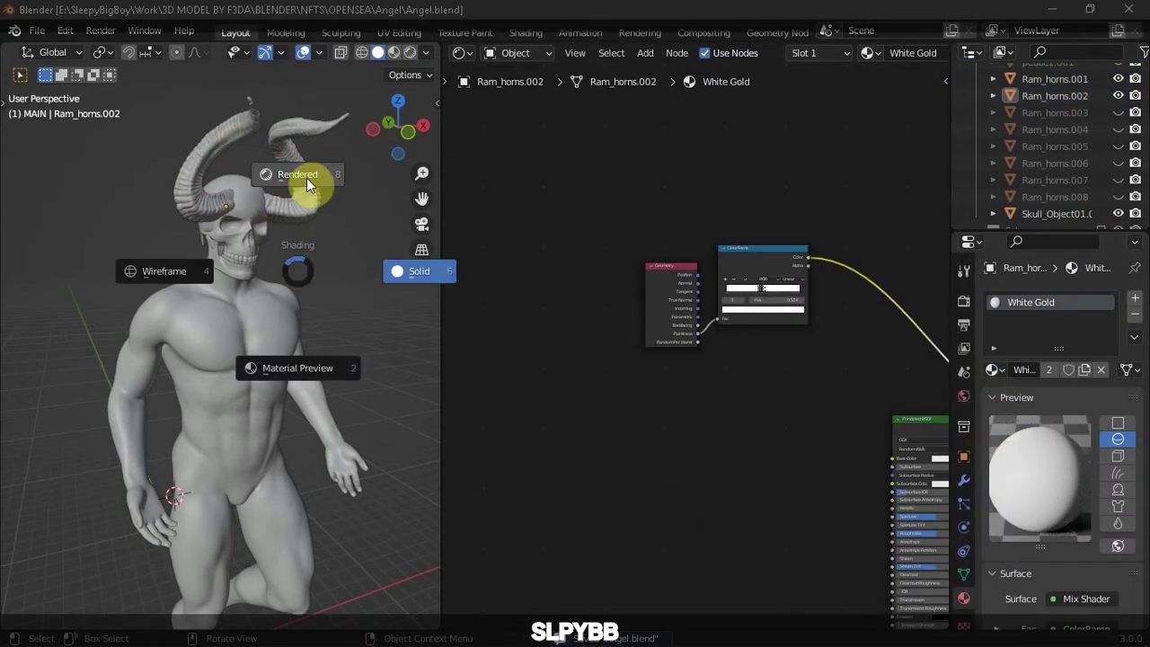
pyautogui.click(306, 178)
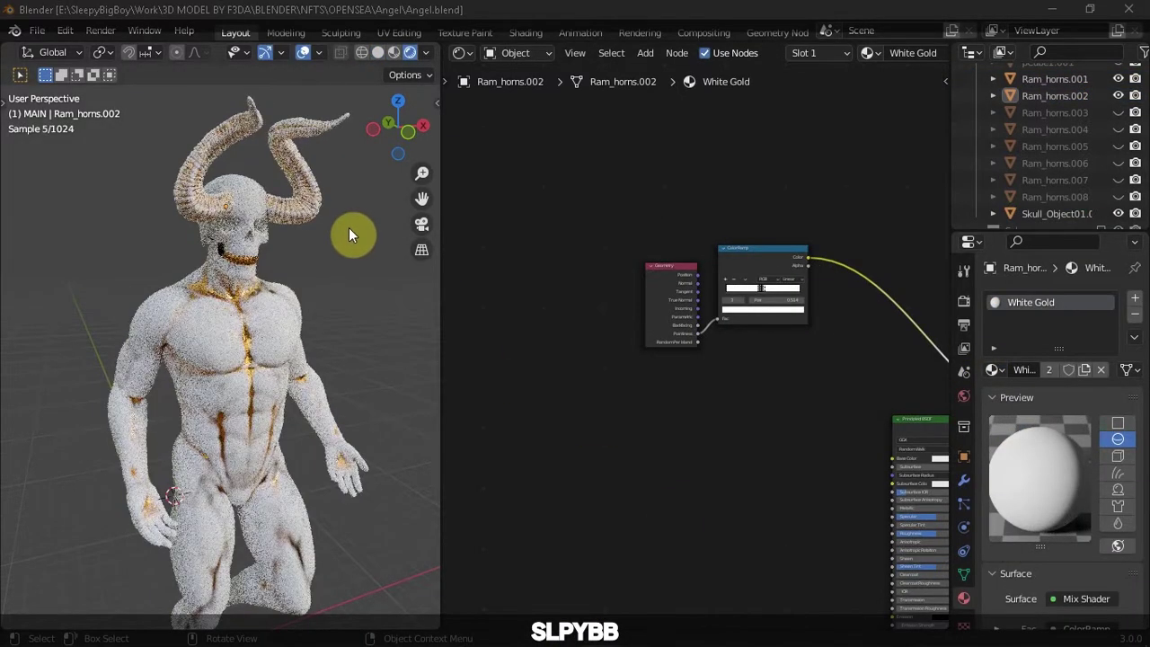
pyautogui.click(1118, 112)
pyautogui.moveTo(1120, 202); pyautogui.dragTo(1119, 129)
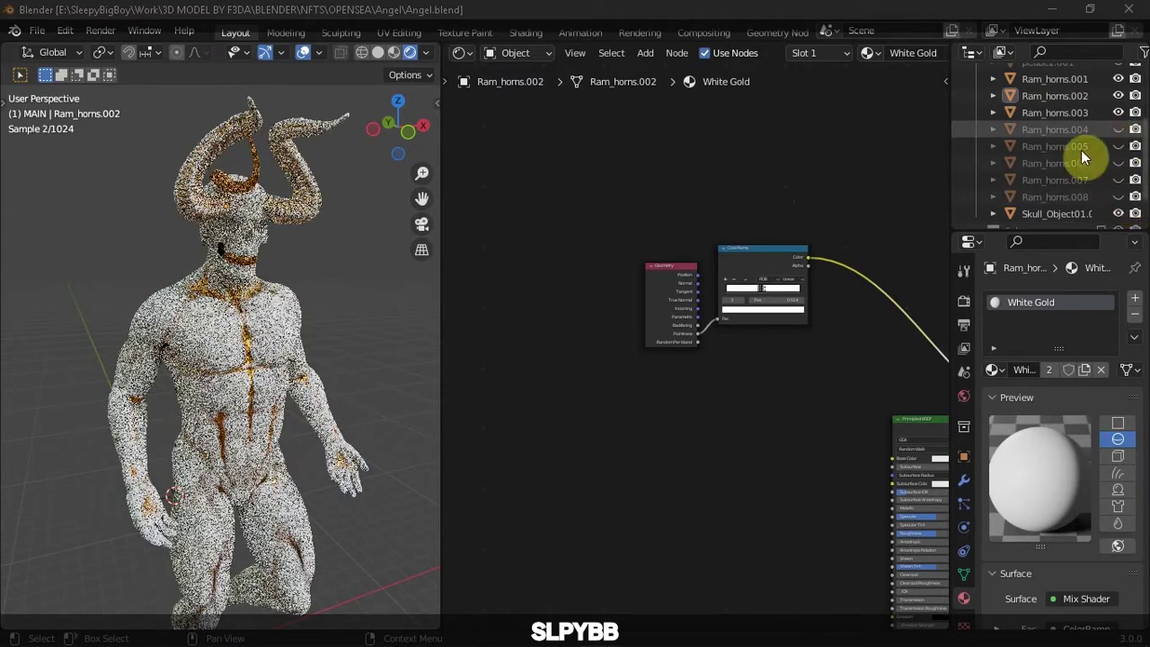
# Preview the complete horned figure in rendered shading, zoom out, and return to solid shading
pyautogui.press('z')
pyautogui.click(269, 216)
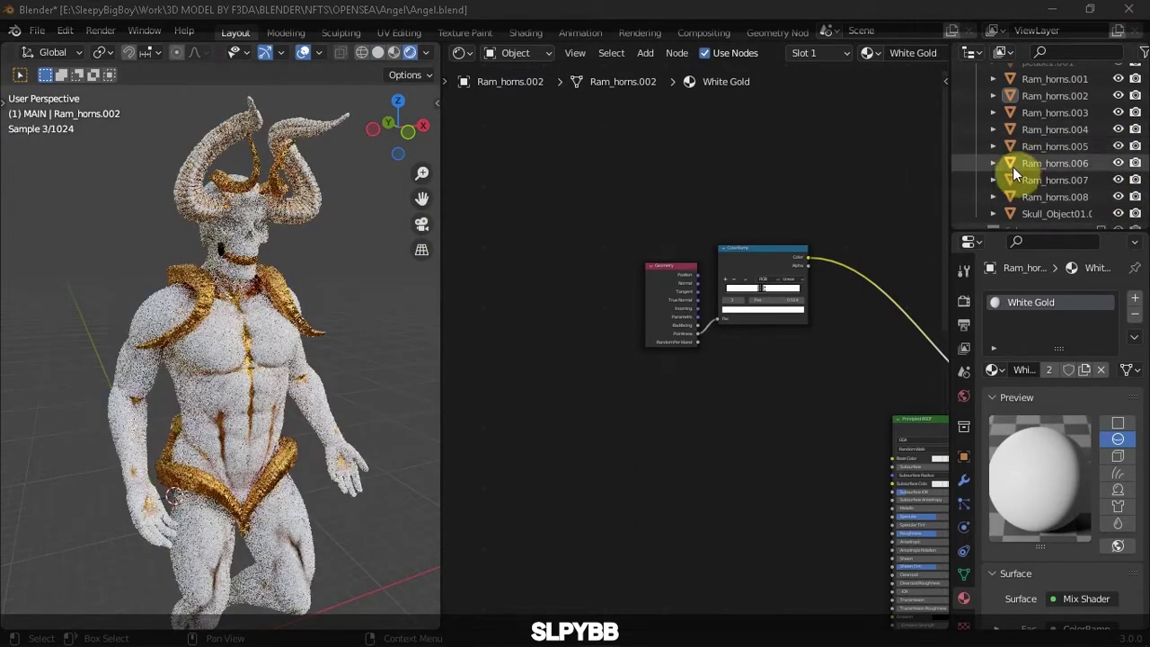
pyautogui.scroll(5, 1013, 174)
pyautogui.scroll(-4, 297, 270)
pyautogui.scroll(-4, 262, 289)
pyautogui.click(378, 52)
# Hide the left view's navigation gizmo, replace the shader editor with a 3D view, and render both views
pyautogui.click(302, 52)
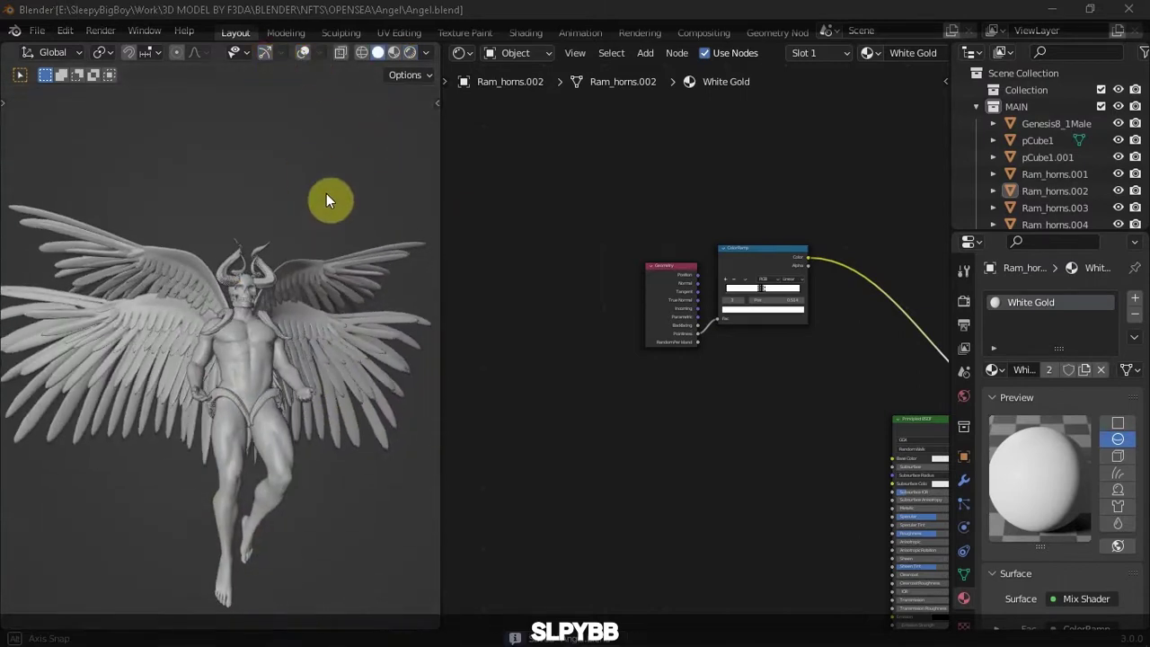
pyautogui.hotkey('shift', 'F5')
pyautogui.press('z')
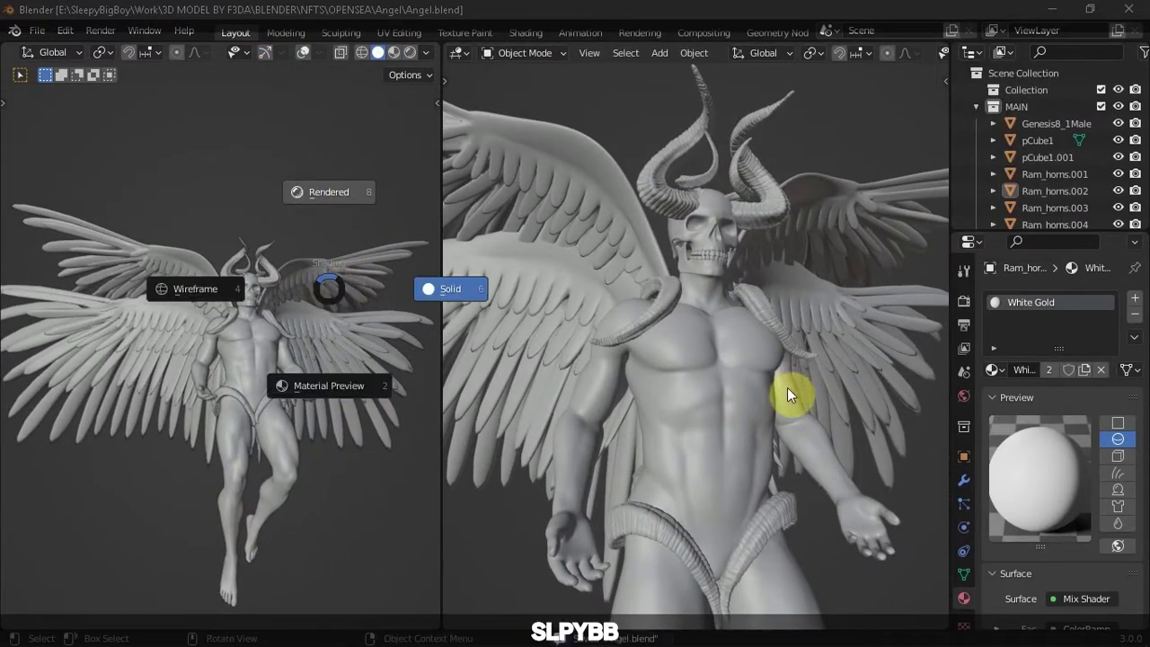
pyautogui.click(757, 361)
pyautogui.press('z')
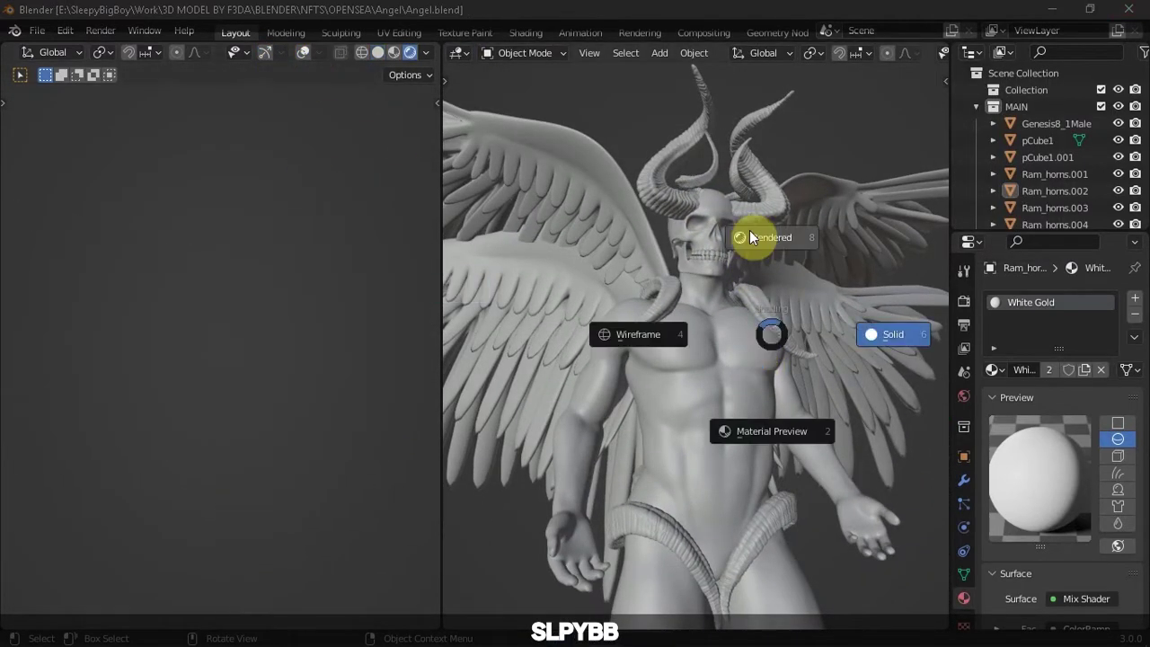
pyautogui.click(749, 232)
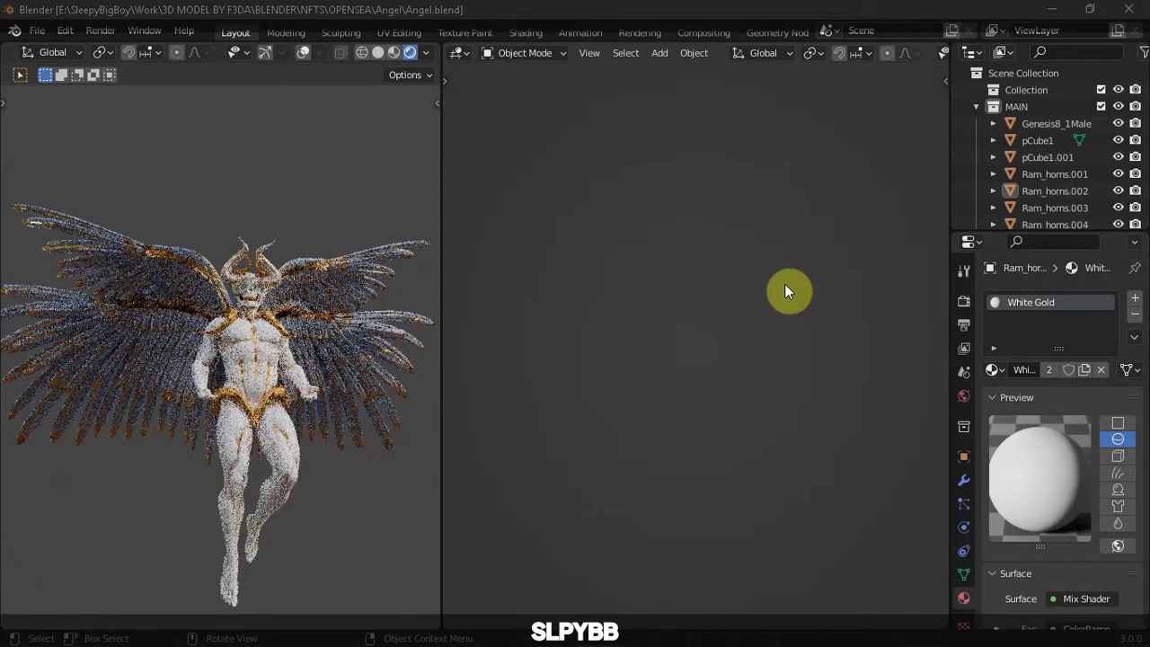
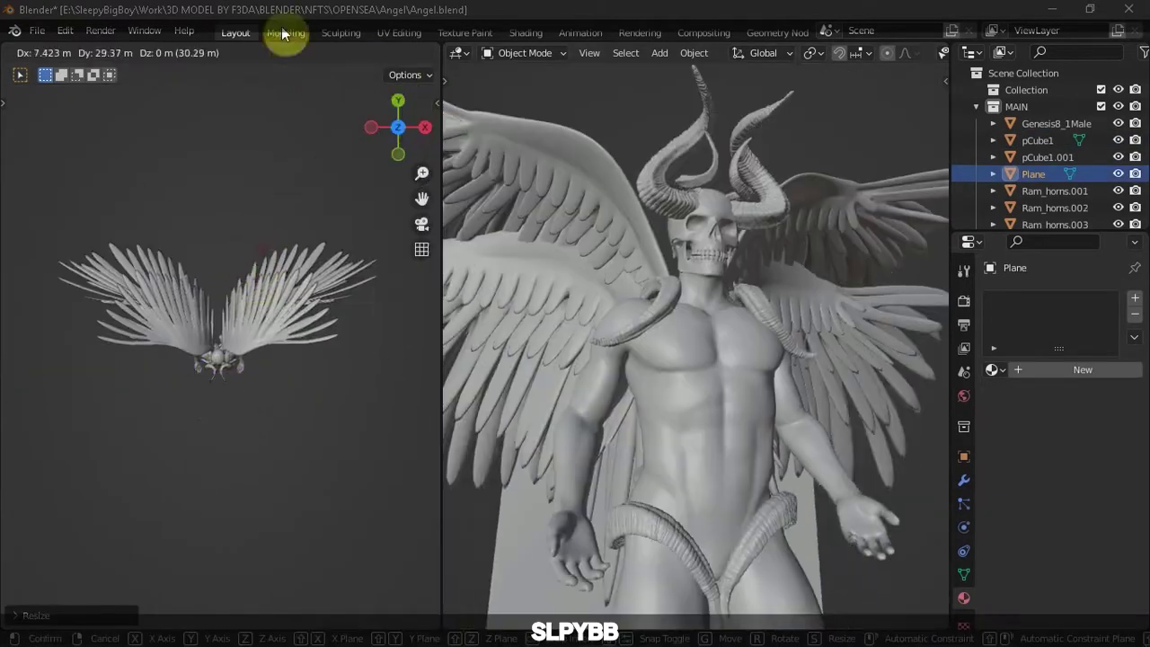
# Stand the backdrop plane upright by rotating it 90° around the X axis
pyautogui.click(282, 33)
pyautogui.press('r')
pyautogui.press('x')
pyautogui.press('9')
pyautogui.press('0')
pyautogui.press('Return')
# Orbit the left view to the front and switch it to Rendered shading
pyautogui.moveTo(247, 227)
pyautogui.mouseDown(button='middle')
pyautogui.moveTo(208, 270)
pyautogui.moveTo(258, 273)
pyautogui.mouseUp(button='middle')
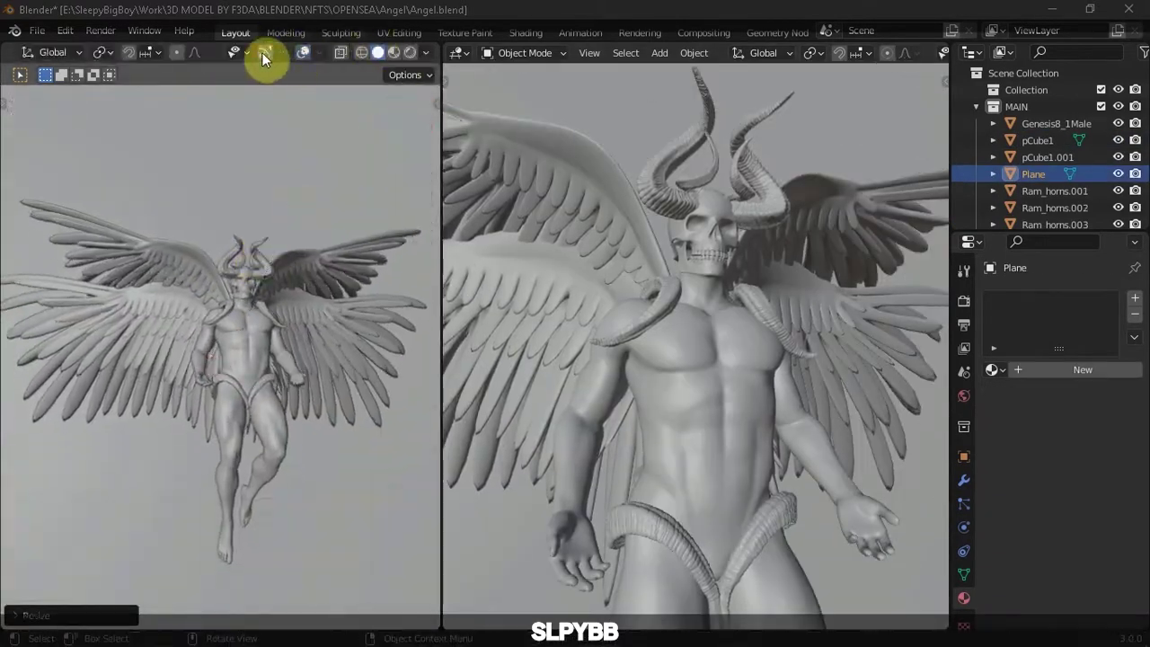
pyautogui.press('z')
pyautogui.click(316, 135)
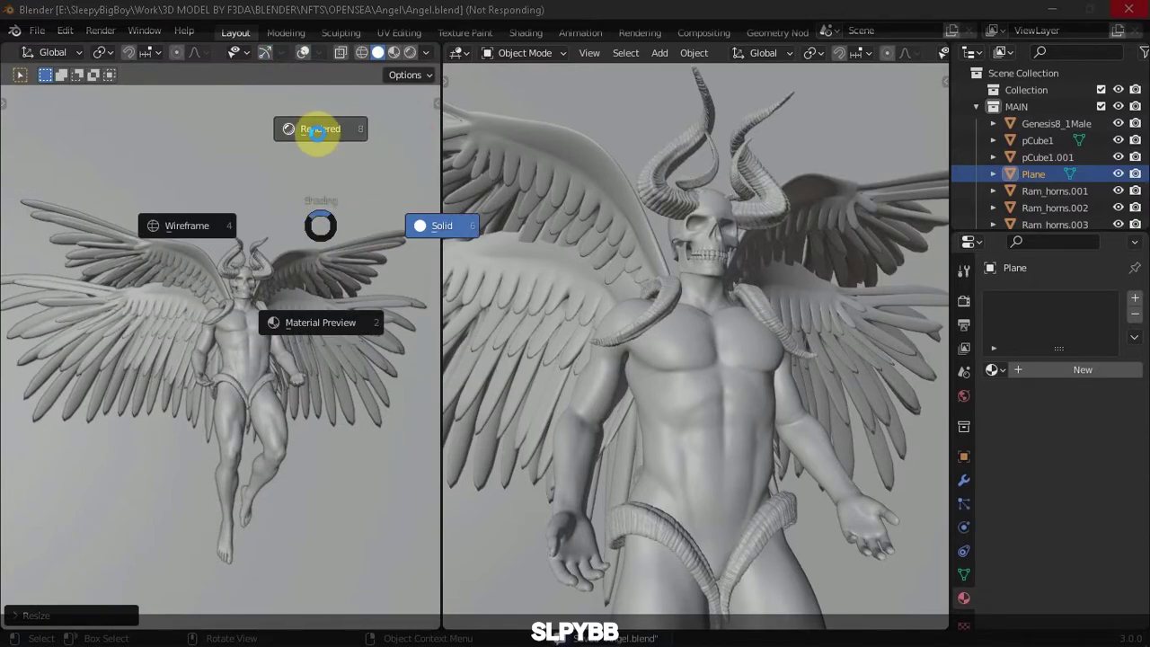
# Switch the right view to Rendered shading and inspect the gold horn and wing materials
pyautogui.click(693, 169)
pyautogui.press('z')
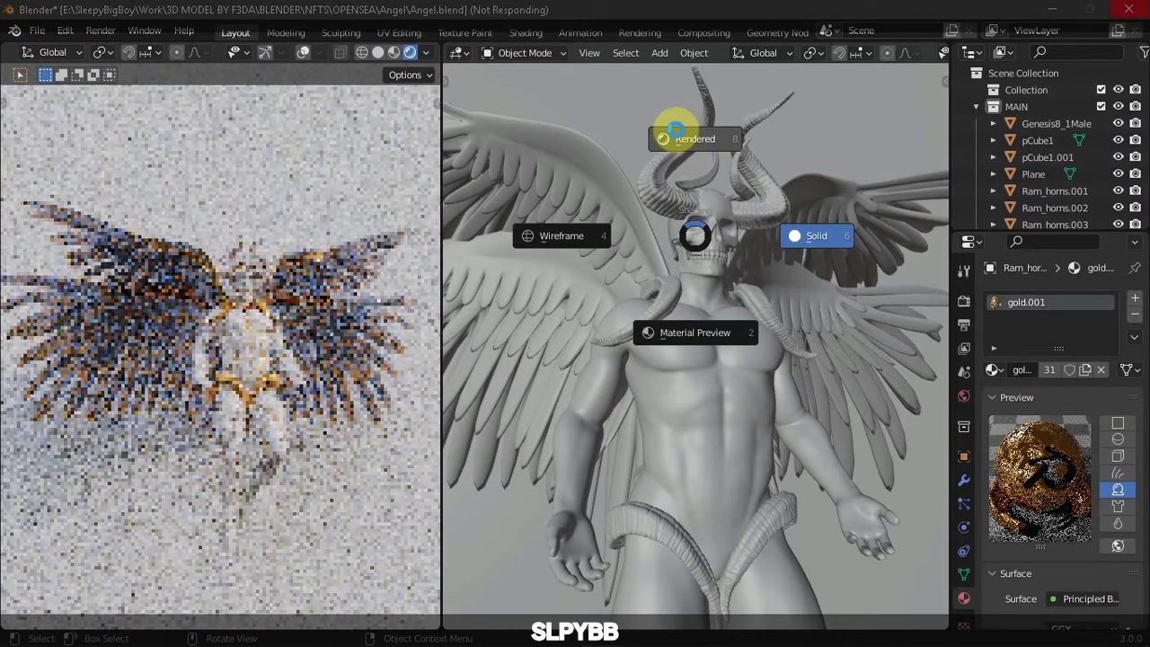
pyautogui.click(676, 134)
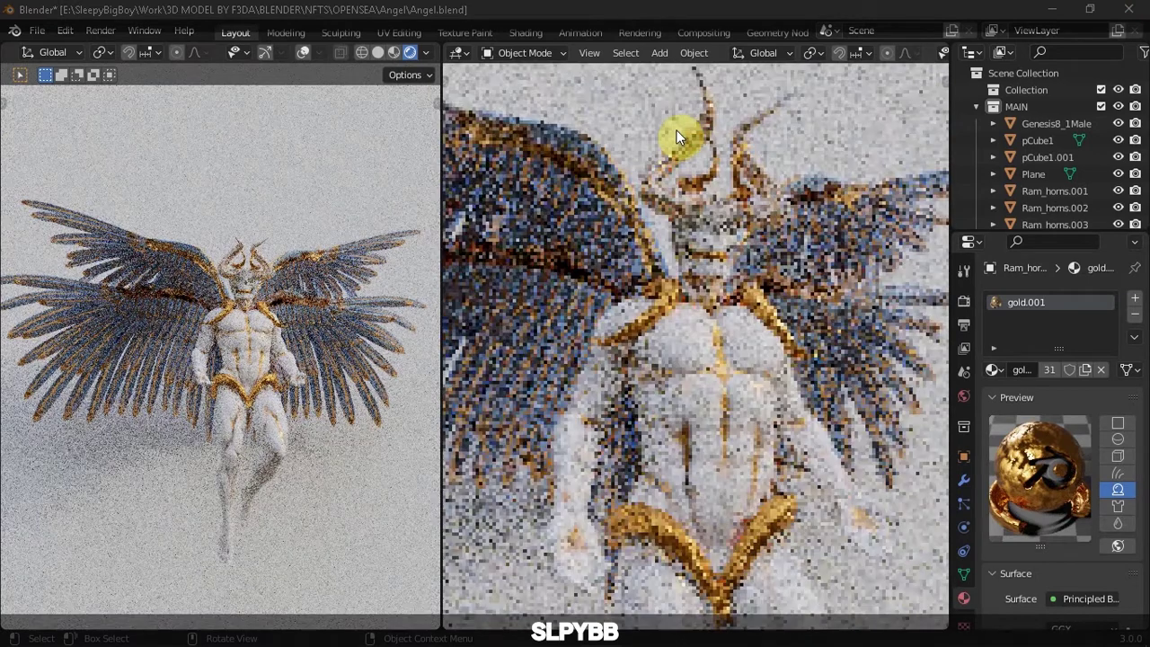
pyautogui.click(718, 277)
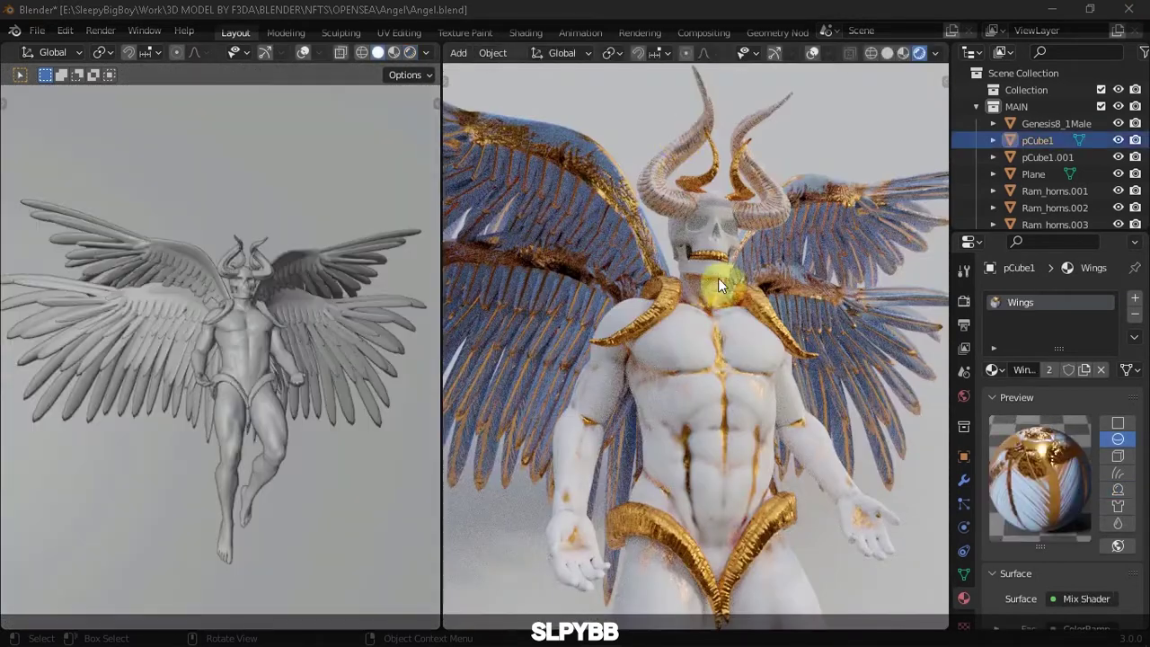
# Frame the body, hide the Ram_horns objects and exclude the Horns collection
pyautogui.click(213, 297)
pyautogui.press('KP_Decimal')
pyautogui.scroll(-5, 1108, 120)
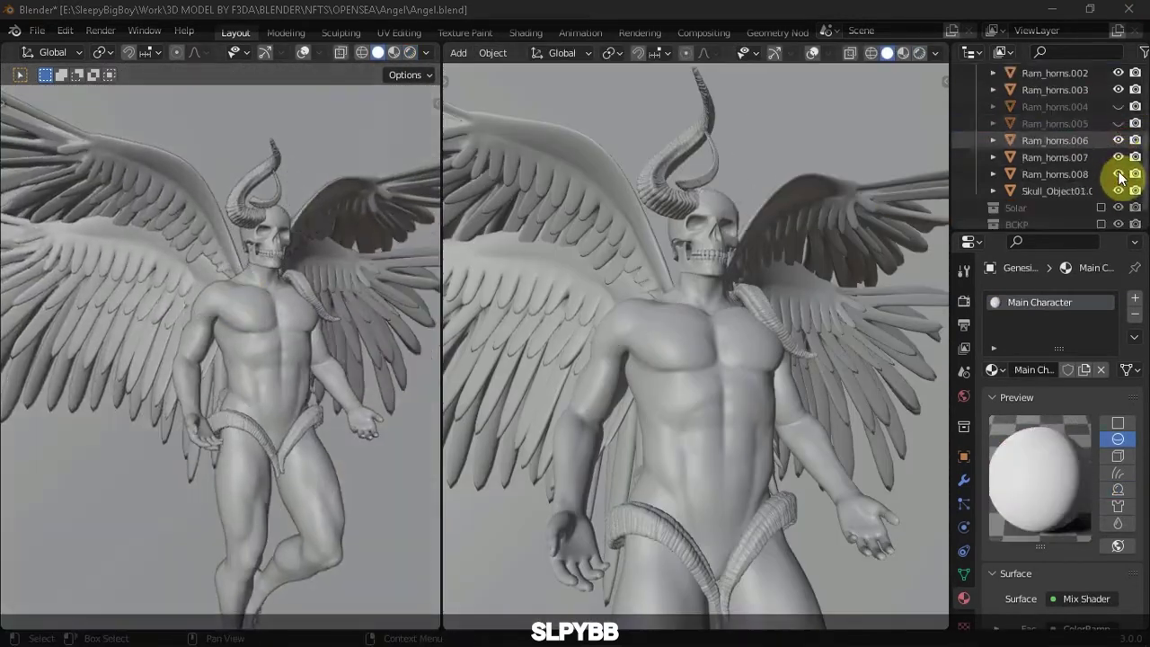
pyautogui.moveTo(1117, 174); pyautogui.dragTo(1118, 73)
pyautogui.keyDown('shift'); pyautogui.click(1052, 185); pyautogui.keyUp('shift')
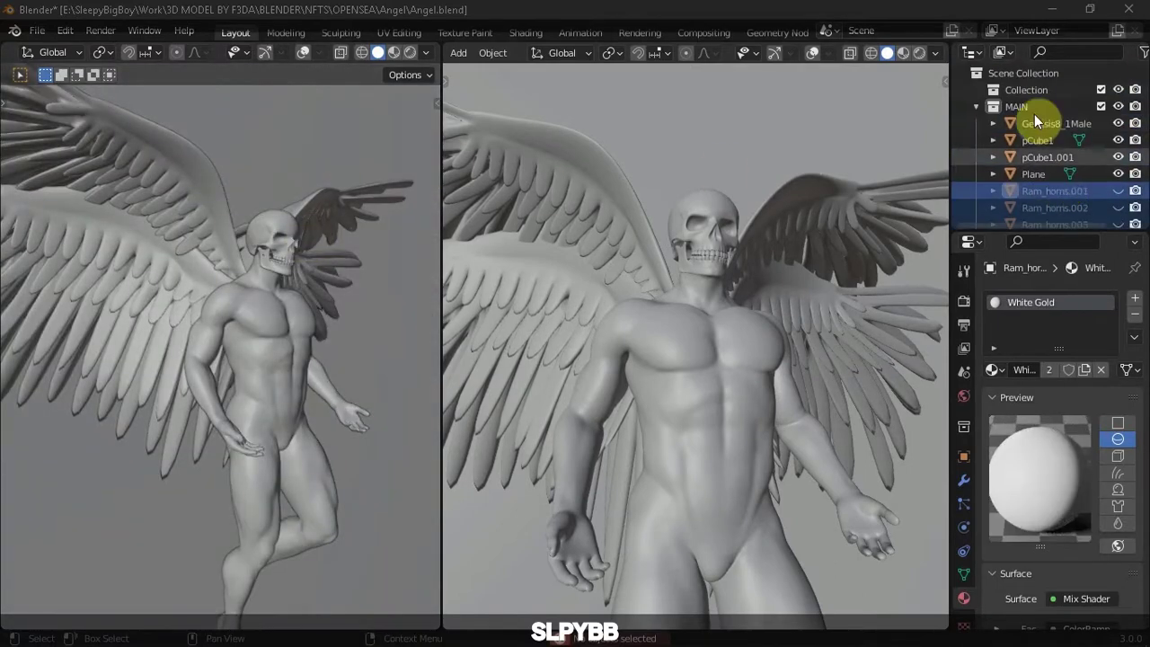
pyautogui.click(1013, 196)
pyautogui.scroll(8, 973, 182)
pyautogui.scroll(-5, 979, 164)
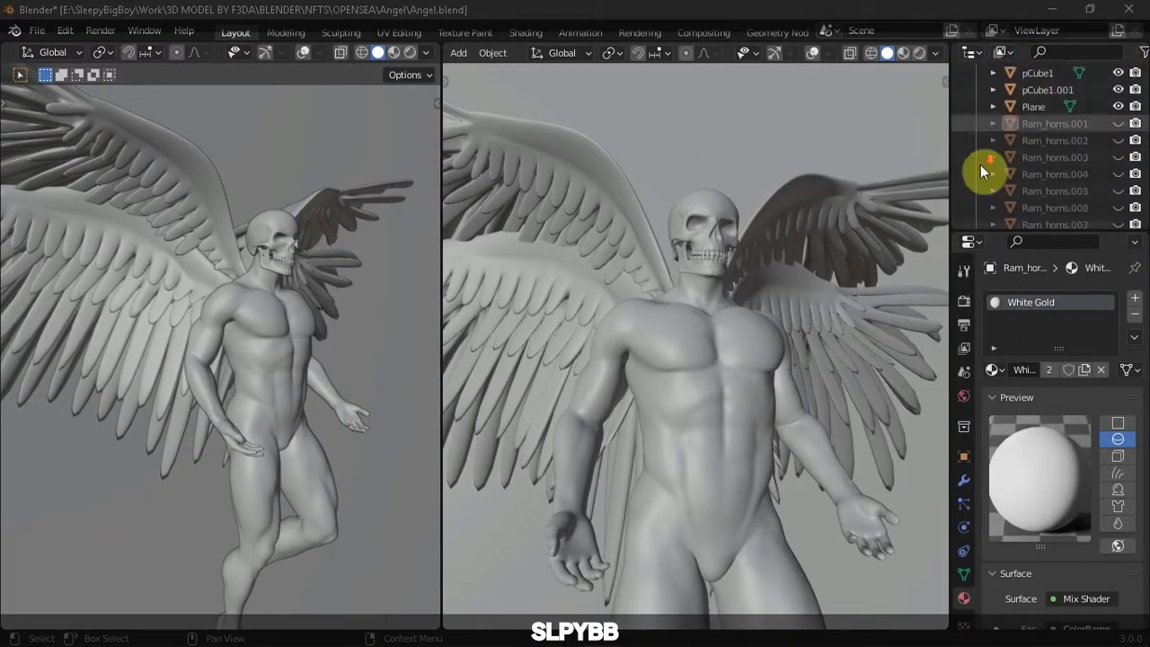
pyautogui.keyDown('shift'); pyautogui.click(1045, 213); pyautogui.keyUp('shift')
pyautogui.moveTo(1117, 212); pyautogui.dragTo(1117, 130)
pyautogui.scroll(5, 1042, 144)
pyautogui.click(1100, 213)
# Hide both pCube1 wing objects in the outliner
pyautogui.click(1046, 130)
pyautogui.keyDown('ctrl'); pyautogui.click(1037, 112); pyautogui.keyUp('ctrl')
pyautogui.click(1056, 96)
pyautogui.scroll(2, 243, 257)
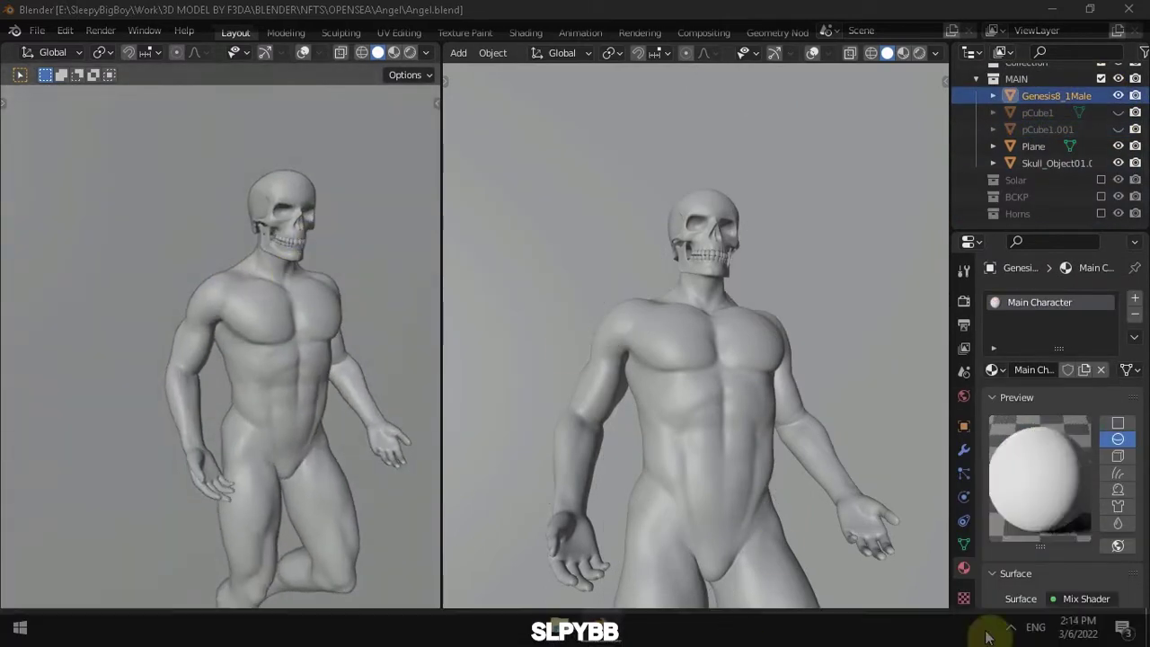
pyautogui.scroll(3, 313, 273)
# Enter Edit Mode on the body and snap the 3D cursor to the wrist
pyautogui.click(185, 360)
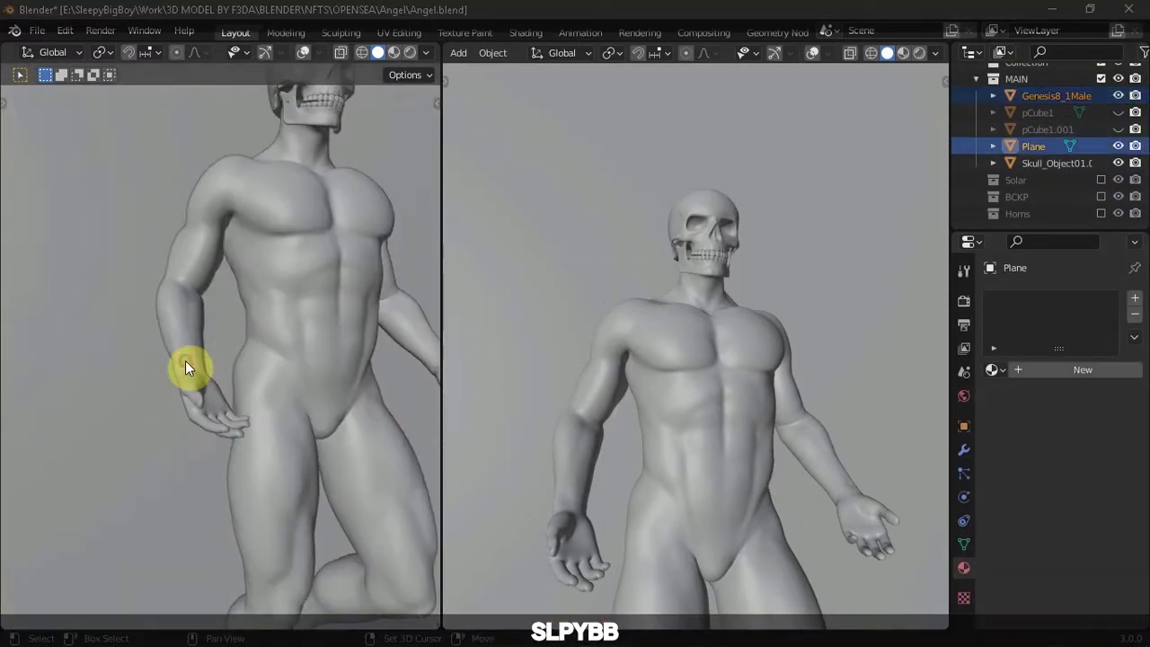
pyautogui.scroll(-4, 223, 356)
pyautogui.click(224, 357)
pyautogui.press('Tab')
pyautogui.scroll(5, 208, 321)
pyautogui.moveTo(171, 244)
pyautogui.mouseDown(button='middle')
pyautogui.moveTo(257, 333)
pyautogui.moveTo(300, 313)
pyautogui.mouseUp(button='middle')
pyautogui.hotkey('shift', 's')
pyautogui.moveTo(380, 249); pyautogui.dragTo(229, 385, button='middle')
# Add a circle at the wrist and rotate it on X to wrap around the wrist
pyautogui.press('Tab')
pyautogui.hotkey('shift', 'a')
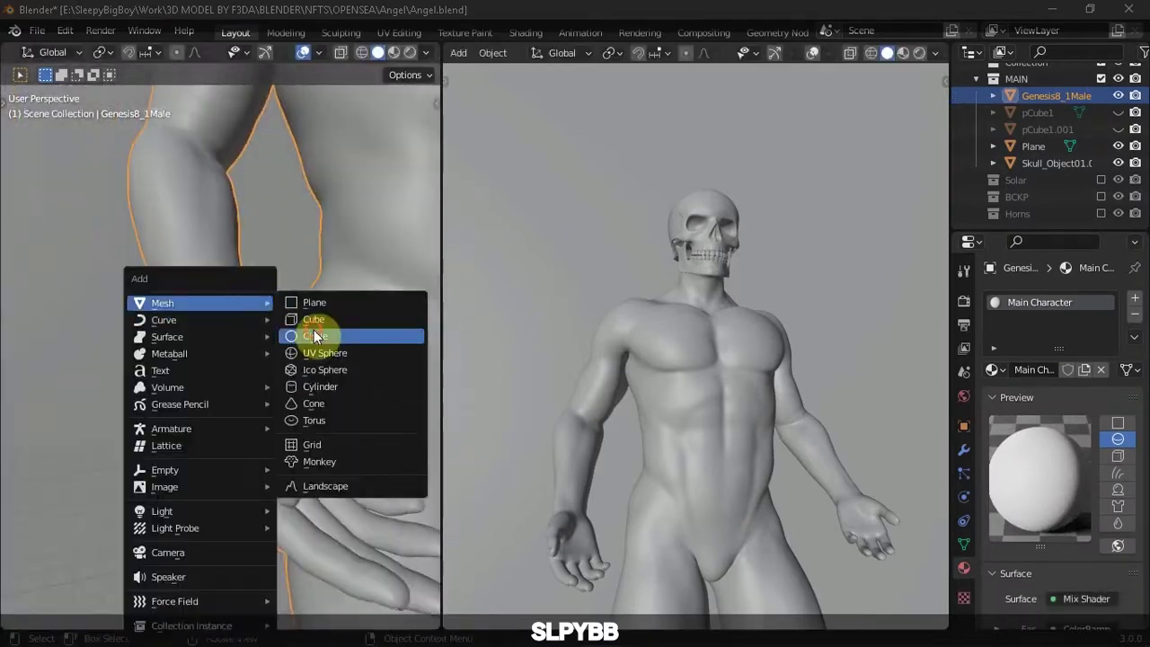
pyautogui.click(321, 332)
pyautogui.press('r')
pyautogui.press('x')
pyautogui.moveTo(313, 333); pyautogui.dragTo(269, 359, button='middle')
# Turn the circle into a smooth ring with Skin and Subdivision modifiers
pyautogui.click(1060, 297)
pyautogui.click(796, 567)
pyautogui.hotkey('ctrl', '3')
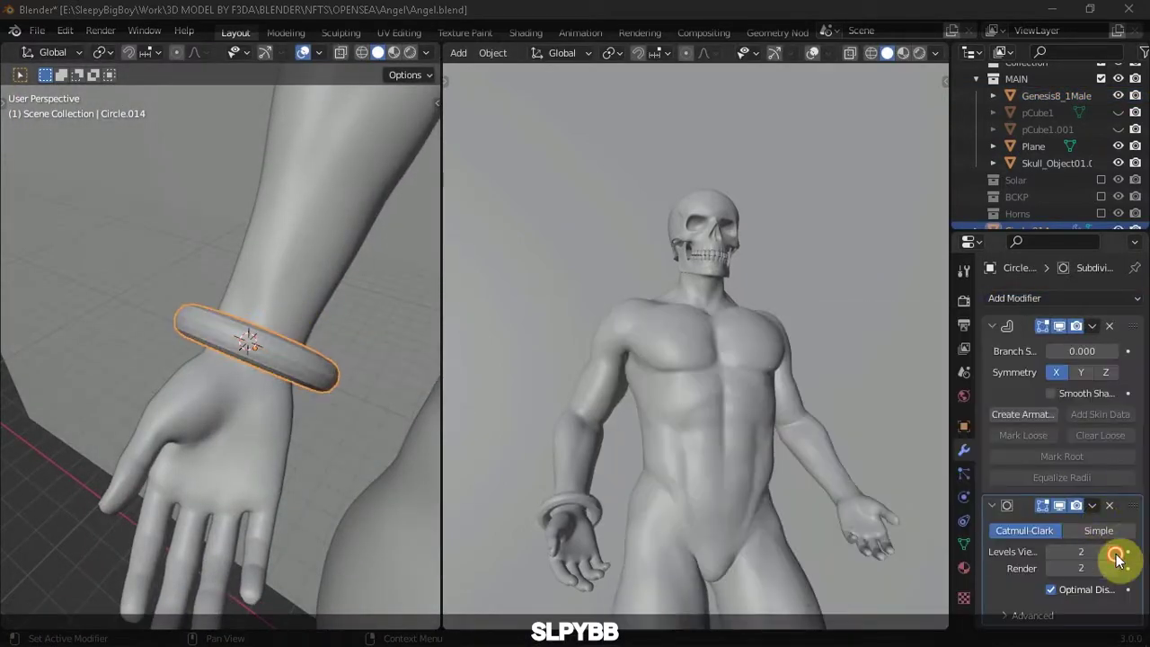
pyautogui.click(261, 320)
pyautogui.click(251, 273)
pyautogui.press('Tab')
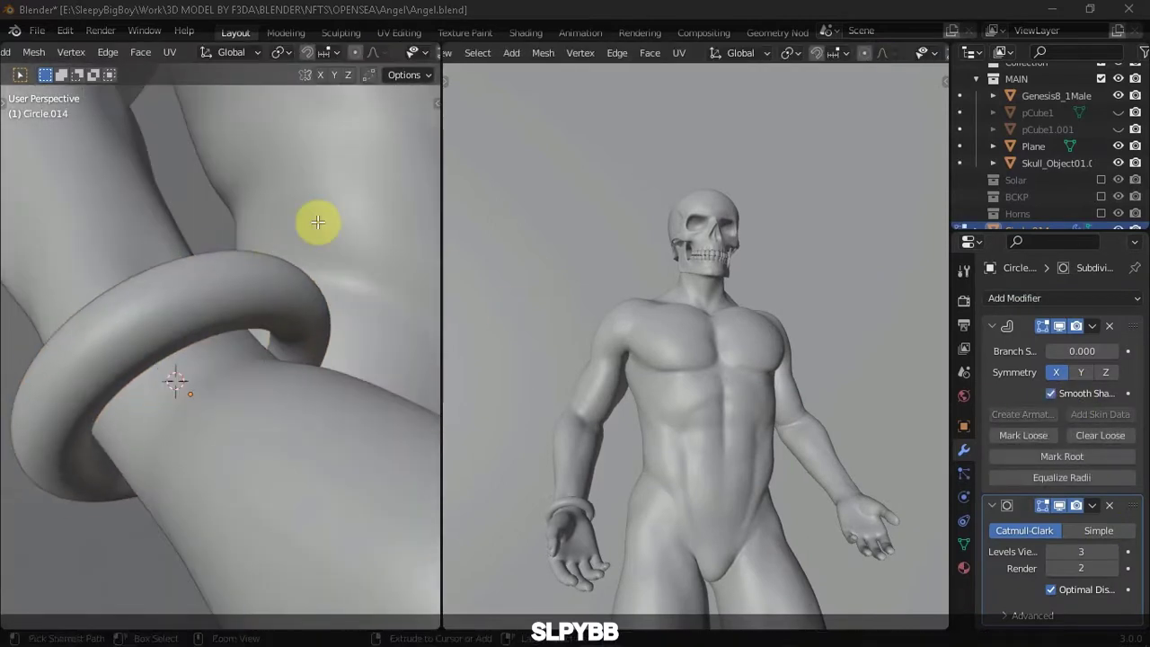
pyautogui.press('Tab')
# Add an Array modifier with 0.2 offset factor, Count 3 and Constant Offset enabled
pyautogui.click(1060, 298)
pyautogui.click(795, 351)
pyautogui.doubleClick(1081, 468)
pyautogui.write('0.2')
pyautogui.press('Return')
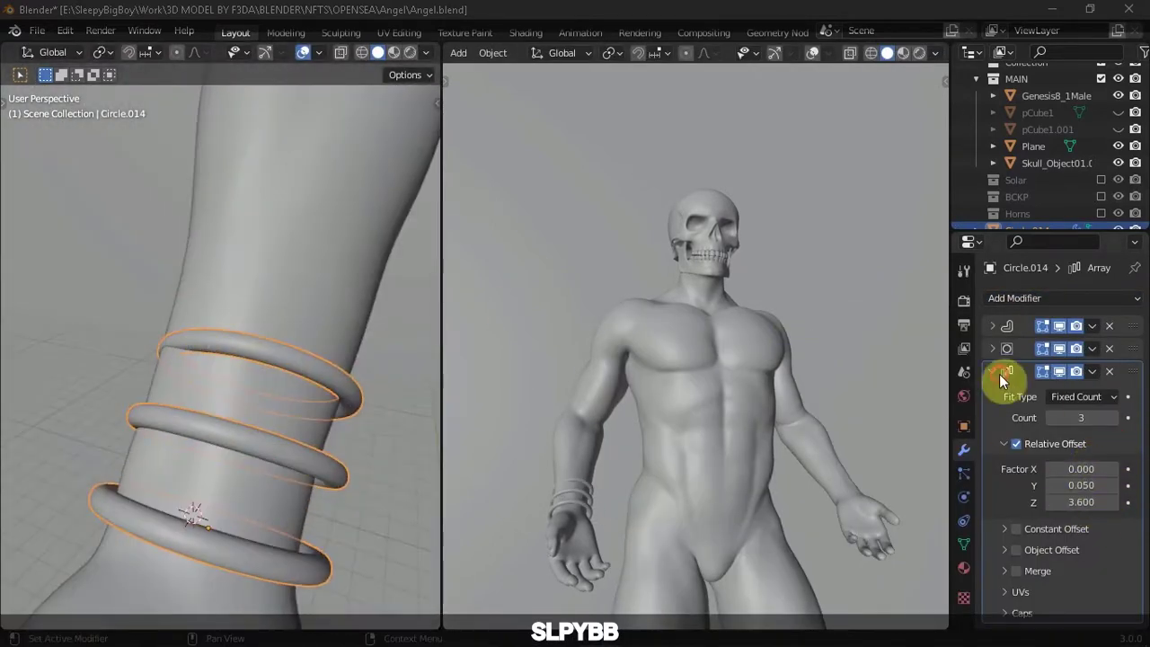
pyautogui.click(1015, 528)
pyautogui.click(1045, 570)
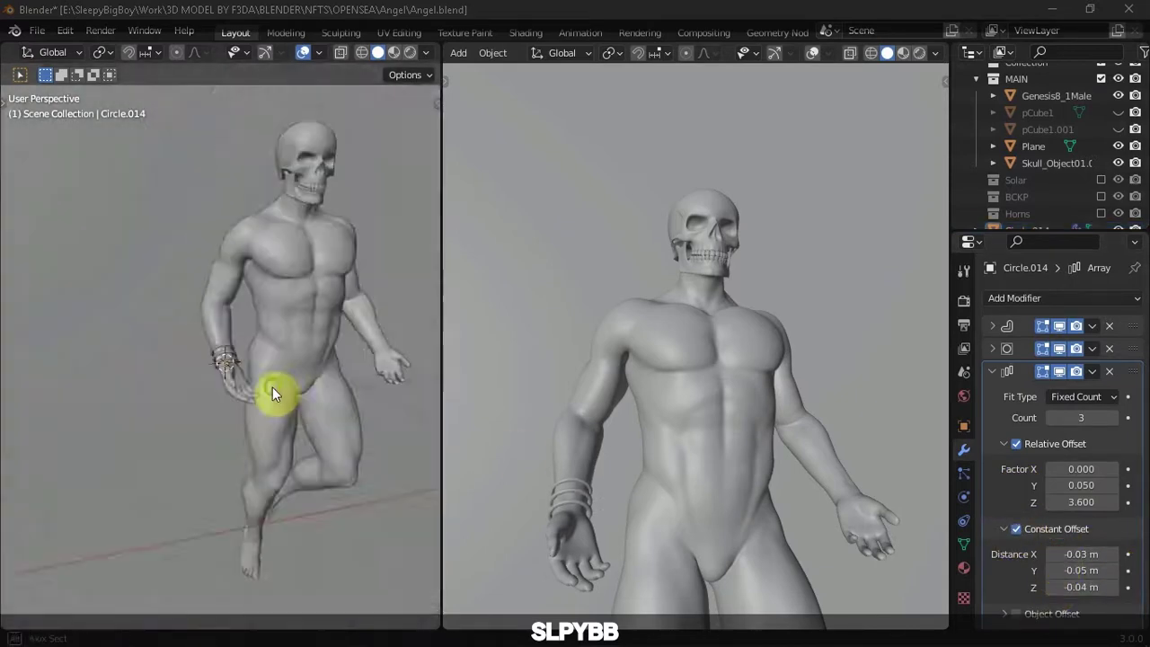
# Add a cylinder band around the wrist and frame it in the view
pyautogui.hotkey('shift', 'a')
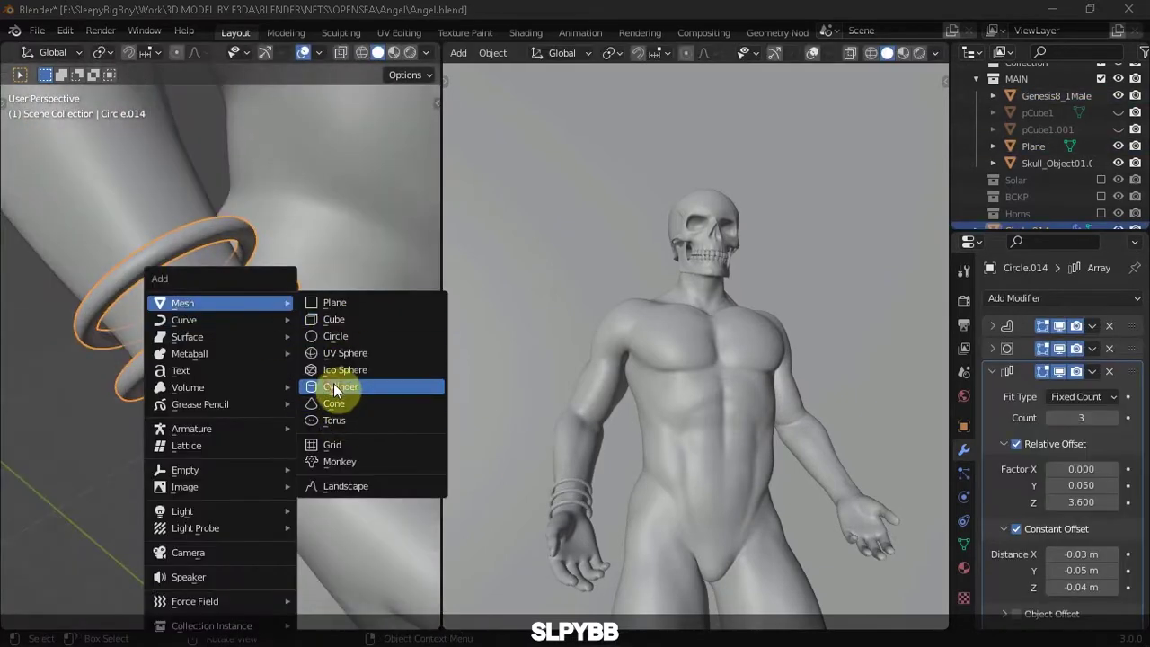
pyautogui.click(341, 386)
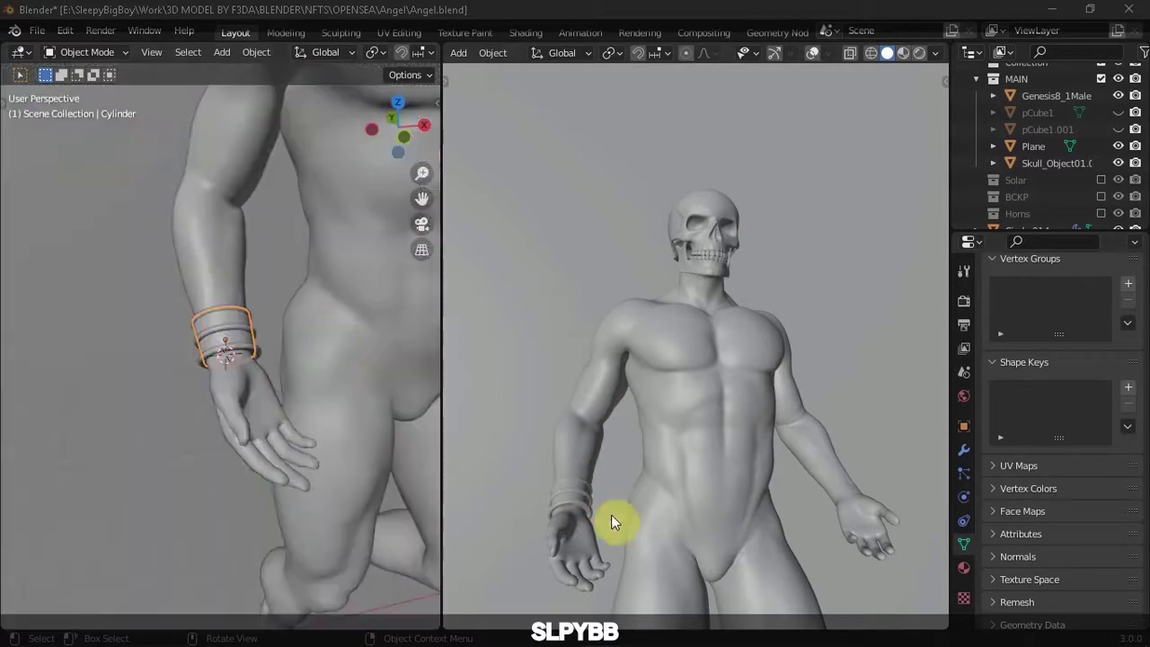
pyautogui.press('KP_Decimal')
# Assign the gold.001 material to the cylinder bracelet
pyautogui.click(963, 567)
pyautogui.click(993, 369)
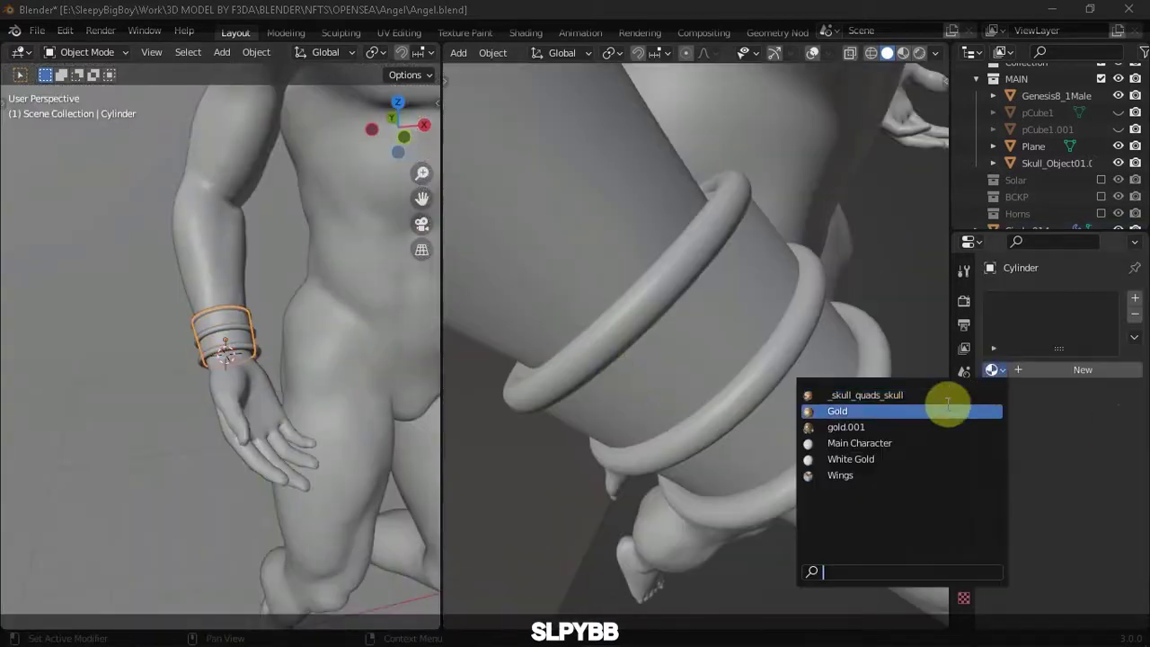
pyautogui.click(949, 403)
pyautogui.click(993, 369)
pyautogui.click(925, 423)
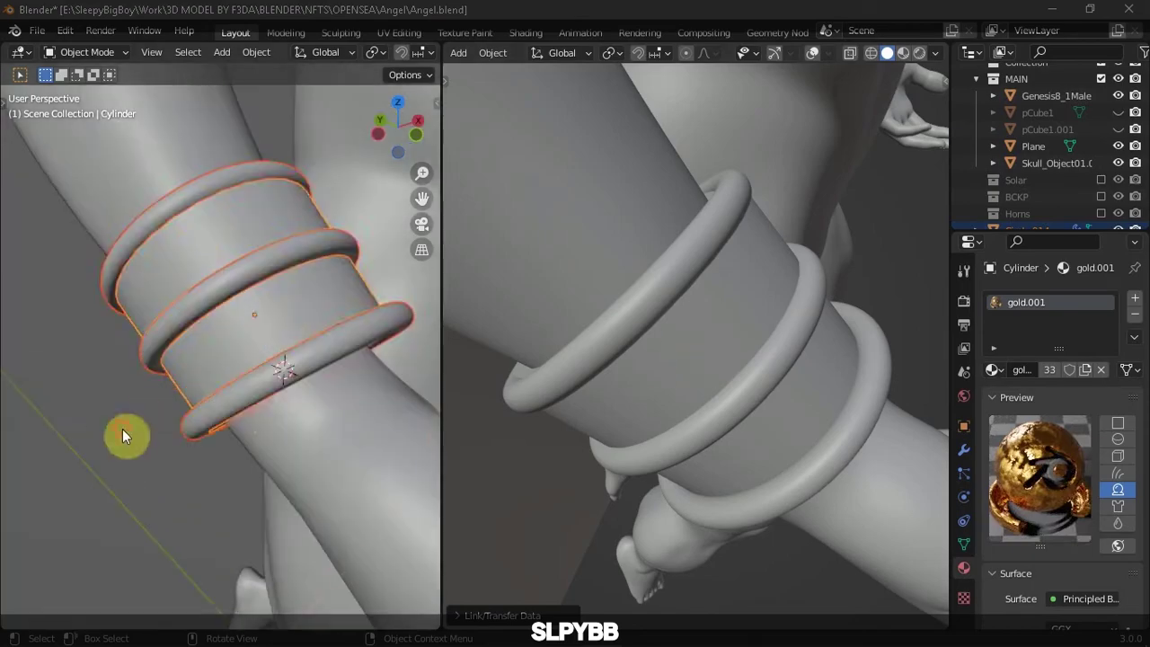
pyautogui.click(261, 332)
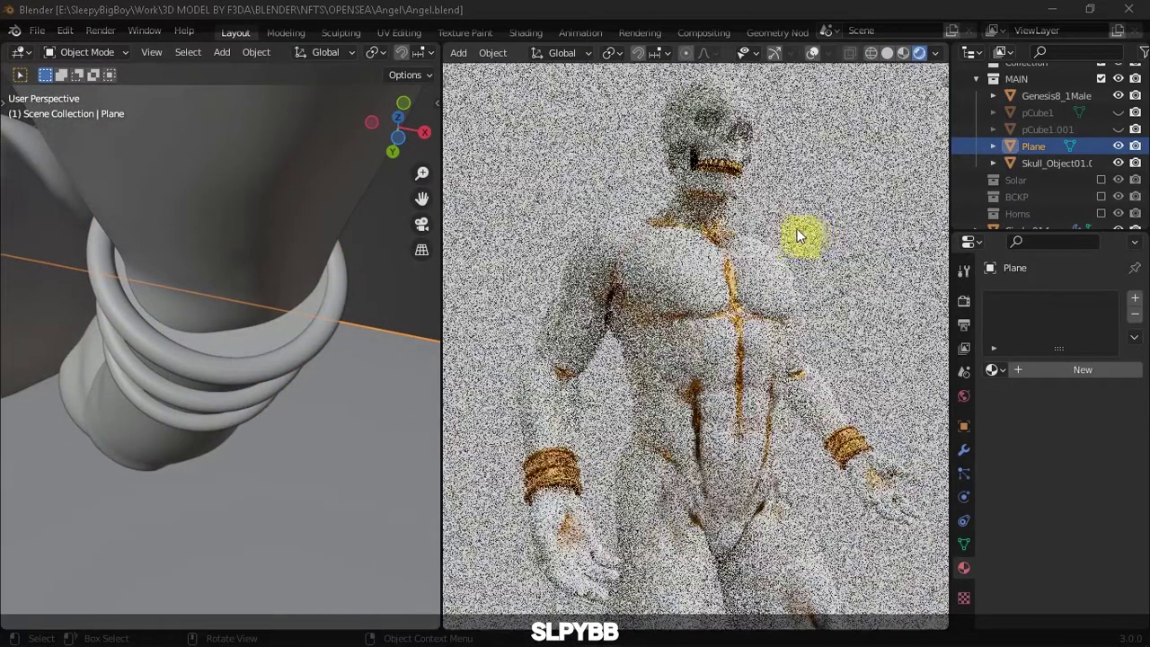
# Save Angel.blend and re-enable the Horns collection in the outliner
pyautogui.hotkey('ctrl', 's')
pyautogui.scroll(-3, 206, 360)
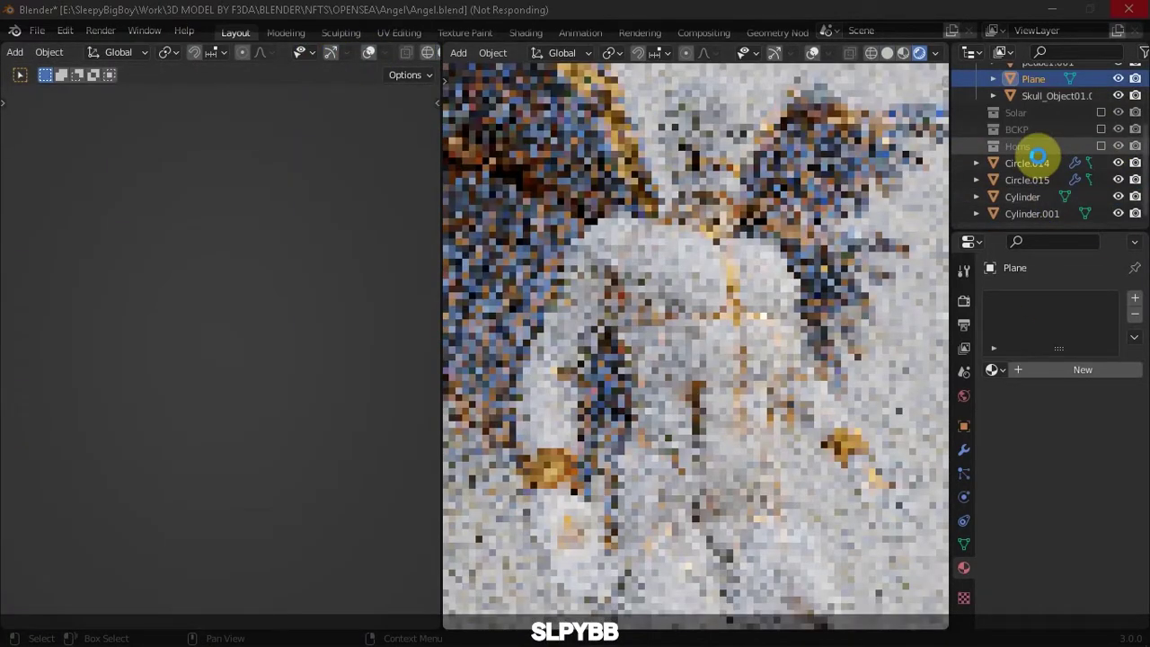
pyautogui.click(1038, 159)
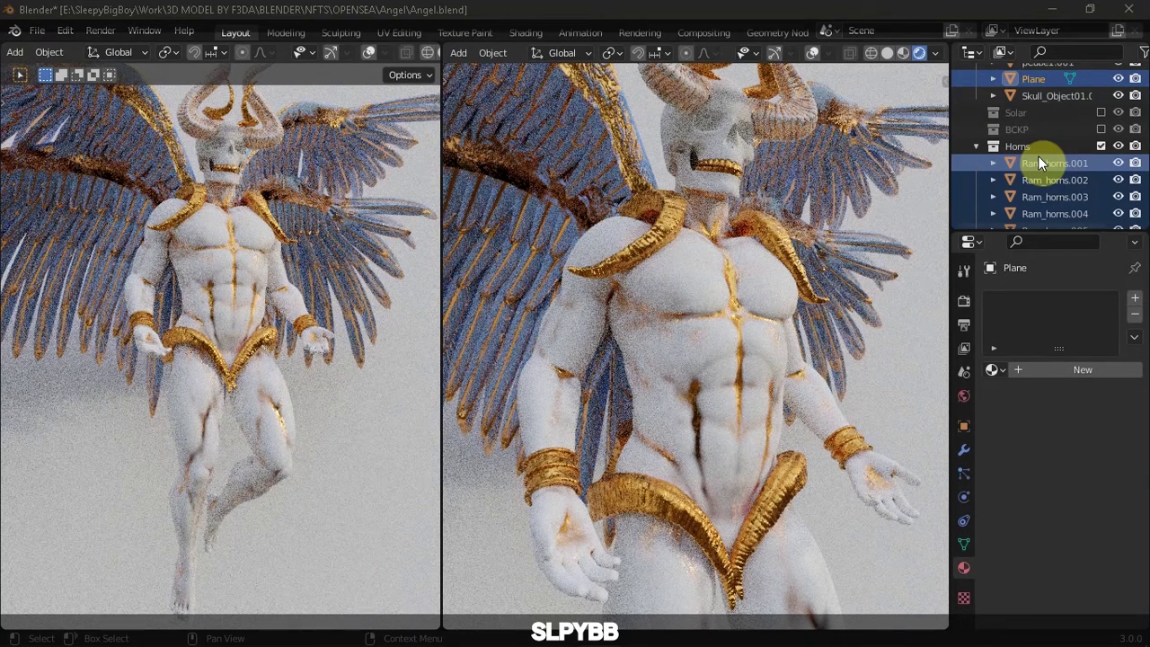
# Switch the views to Solid shading and orbit them to show the whole figure
pyautogui.press('z')
pyautogui.click(739, 295)
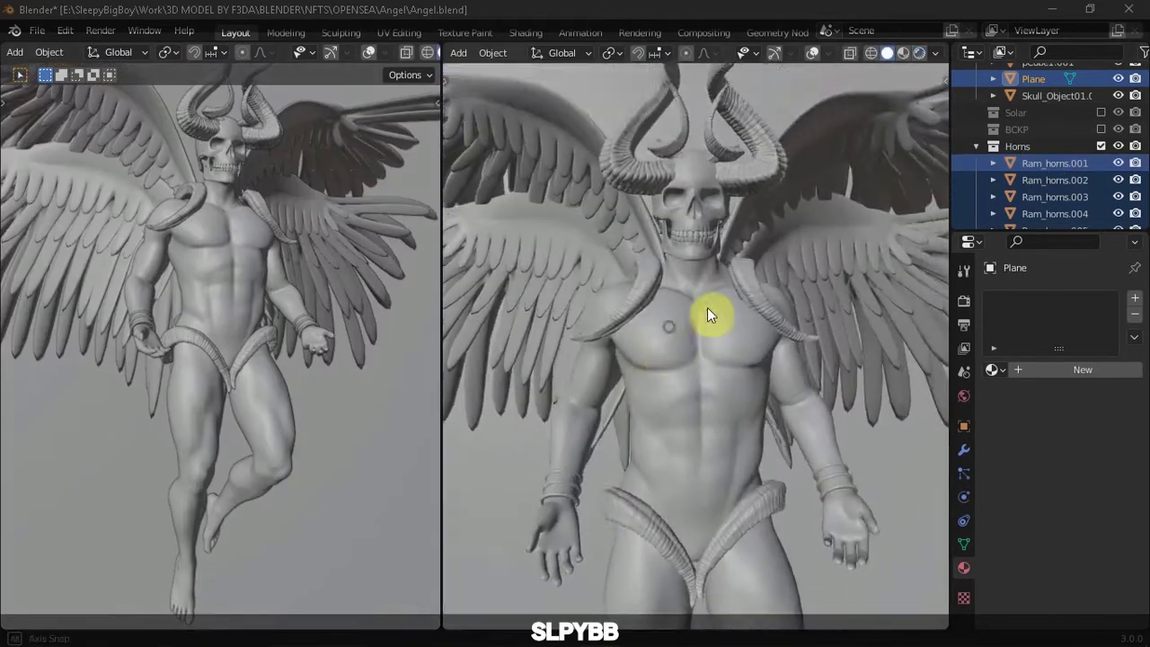
pyautogui.moveTo(738, 294); pyautogui.dragTo(706, 302, button='middle')
pyautogui.scroll(-2, 707, 302)
pyautogui.press('n')
pyautogui.press('n')
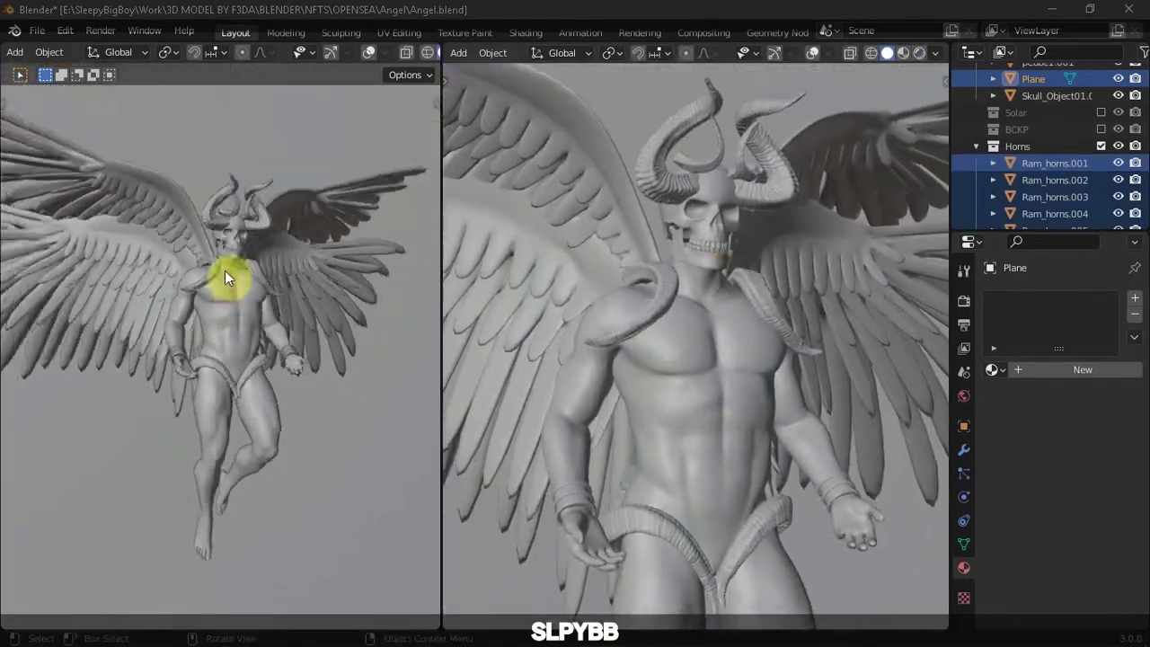
pyautogui.moveTo(224, 270)
pyautogui.mouseDown(button='middle')
pyautogui.moveTo(258, 302)
pyautogui.moveTo(308, 269)
pyautogui.mouseUp(button='middle')
pyautogui.press('z')
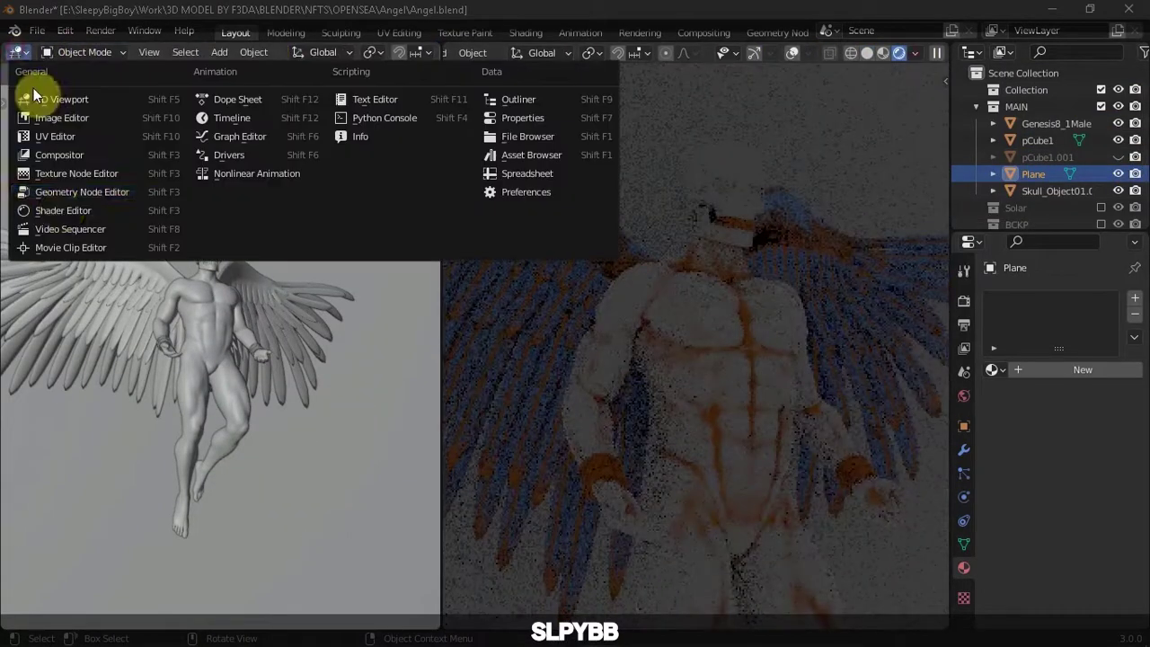
# Set the area light to 5000 W, then scale and rotate it toward the angel
pyautogui.click(63, 210)
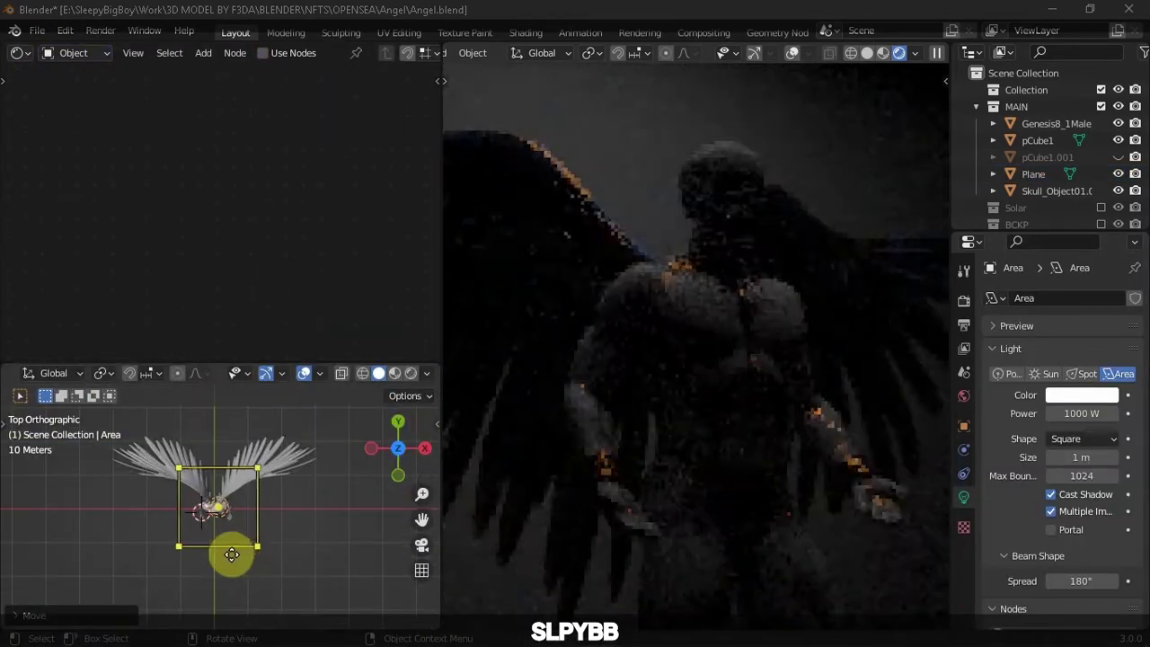
pyautogui.moveTo(385, 449); pyautogui.dragTo(266, 458)
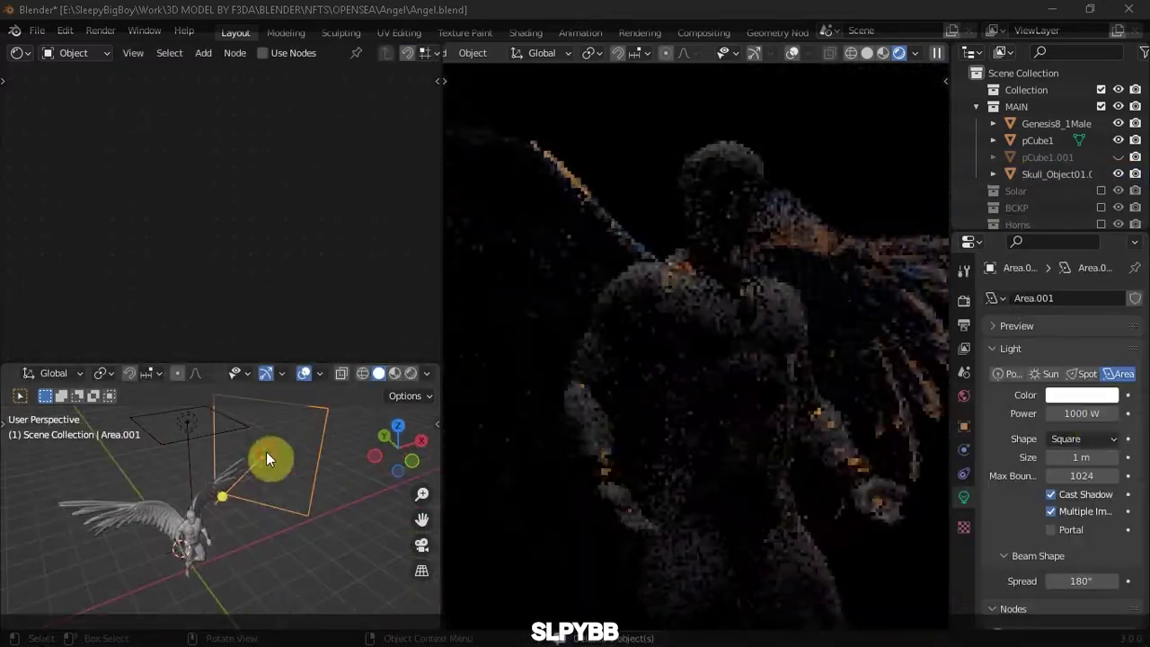
pyautogui.doubleClick(1082, 413)
pyautogui.write('5000')
pyautogui.press('Return')
pyautogui.press('s')
pyautogui.press('r')
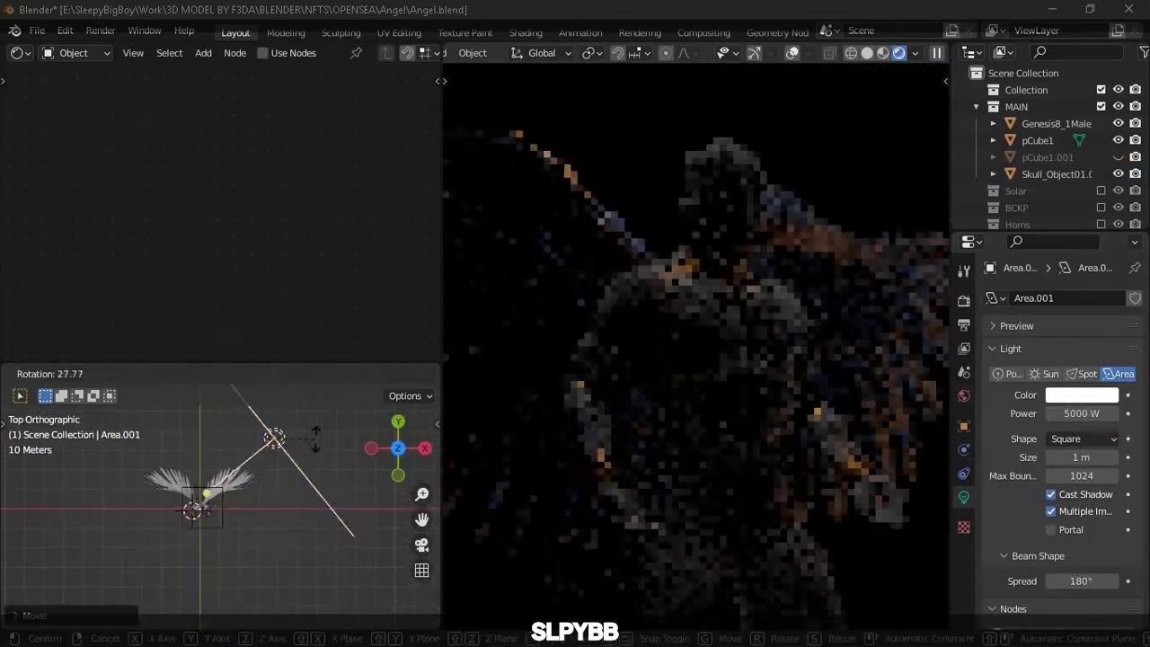
# Duplicate the light as Area.002 and Area.003 beside the wings, set to 10000 W
pyautogui.moveTo(289, 458); pyautogui.dragTo(161, 575, button='middle')
pyautogui.hotkey('shift', 'd')
pyautogui.press('KP_7')
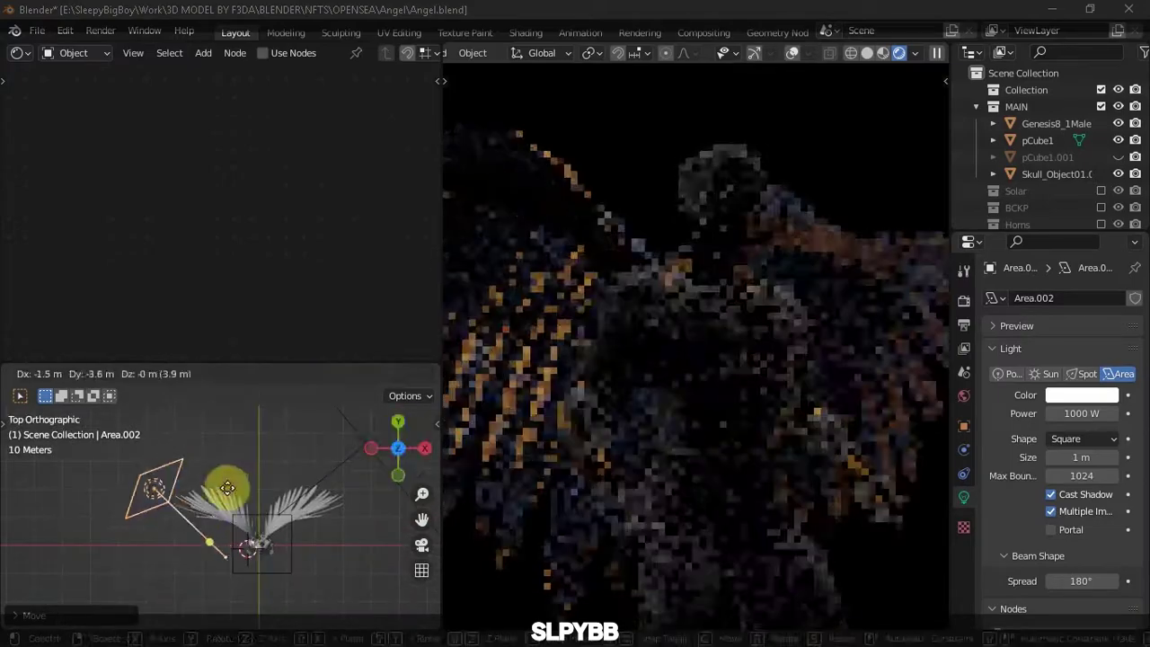
pyautogui.click(225, 480)
pyautogui.moveTo(225, 480)
pyautogui.mouseDown(button='middle')
pyautogui.moveTo(226, 492)
pyautogui.moveTo(267, 474)
pyautogui.mouseUp(button='middle')
pyautogui.doubleClick(1069, 413)
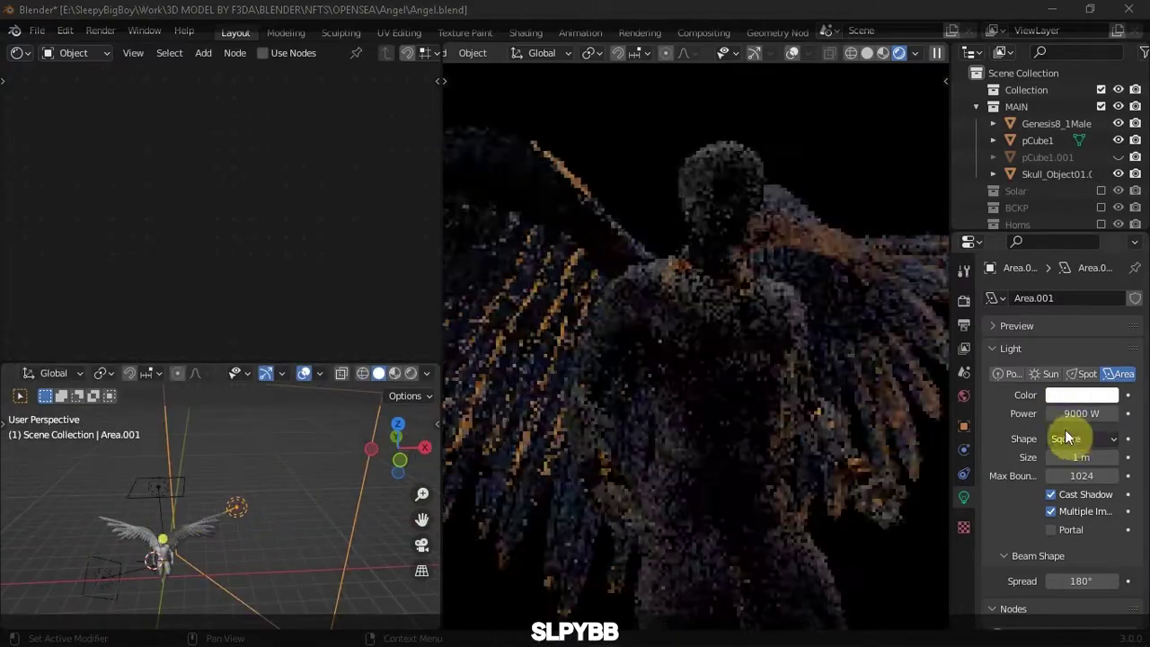
pyautogui.write('10000')
pyautogui.press('Return')
pyautogui.hotkey('shift', 'd')
pyautogui.press('s')
pyautogui.click(238, 505)
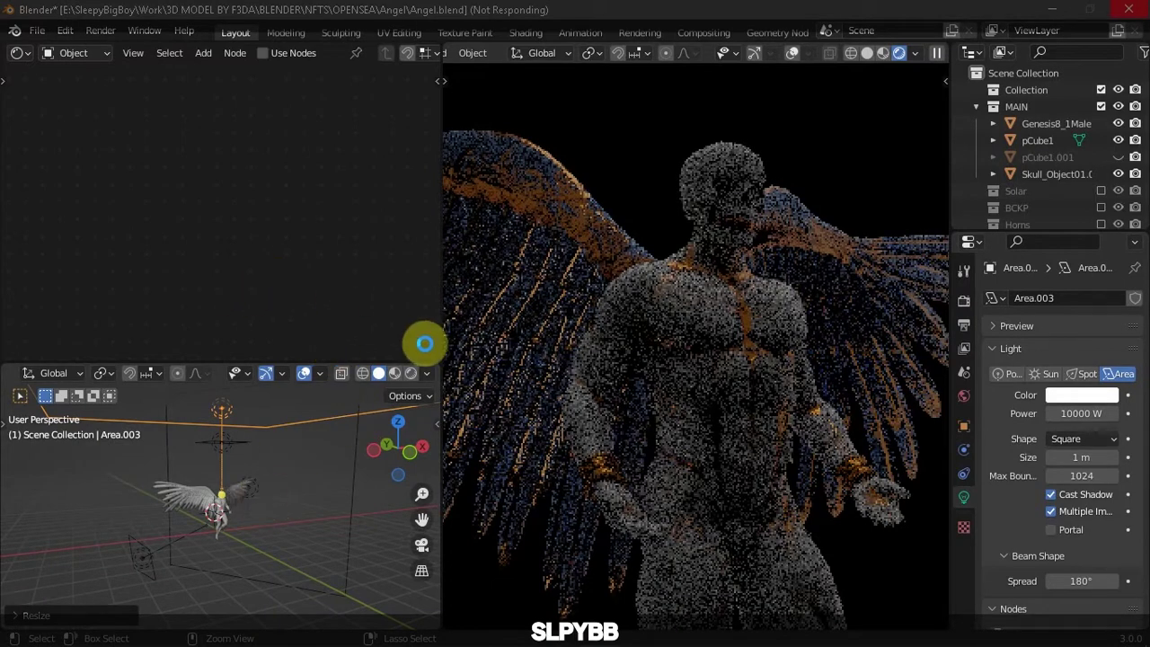
# Add an Environment Texture to the World shader loading reading_room_4k.exr
pyautogui.click(76, 53)
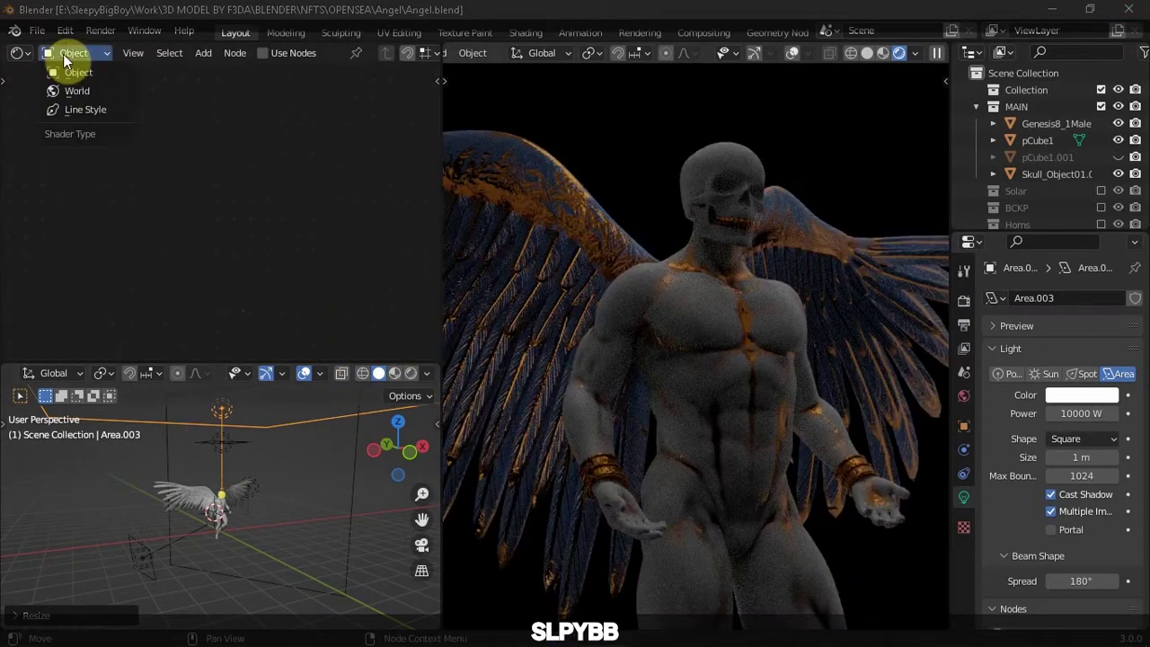
pyautogui.click(73, 90)
pyautogui.hotkey('ctrl', 't')
pyautogui.click(171, 222)
pyautogui.click(809, 570)
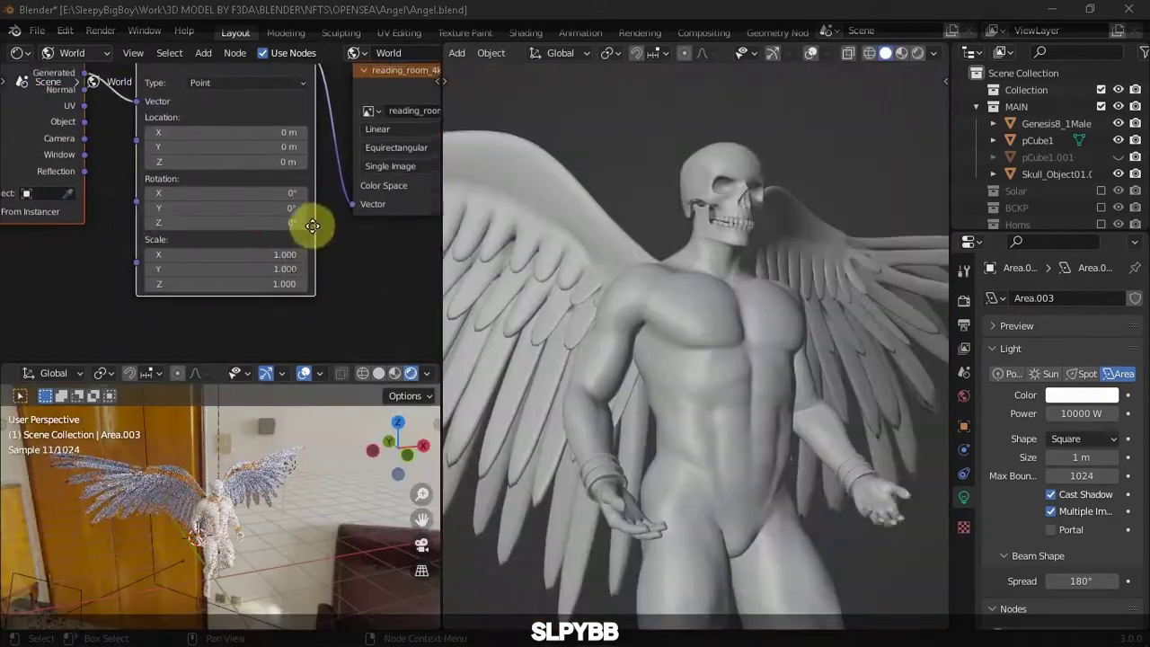
# Rotate the HDRI around Z and preview it in Rendered shading
pyautogui.moveTo(313, 226); pyautogui.dragTo(259, 223)
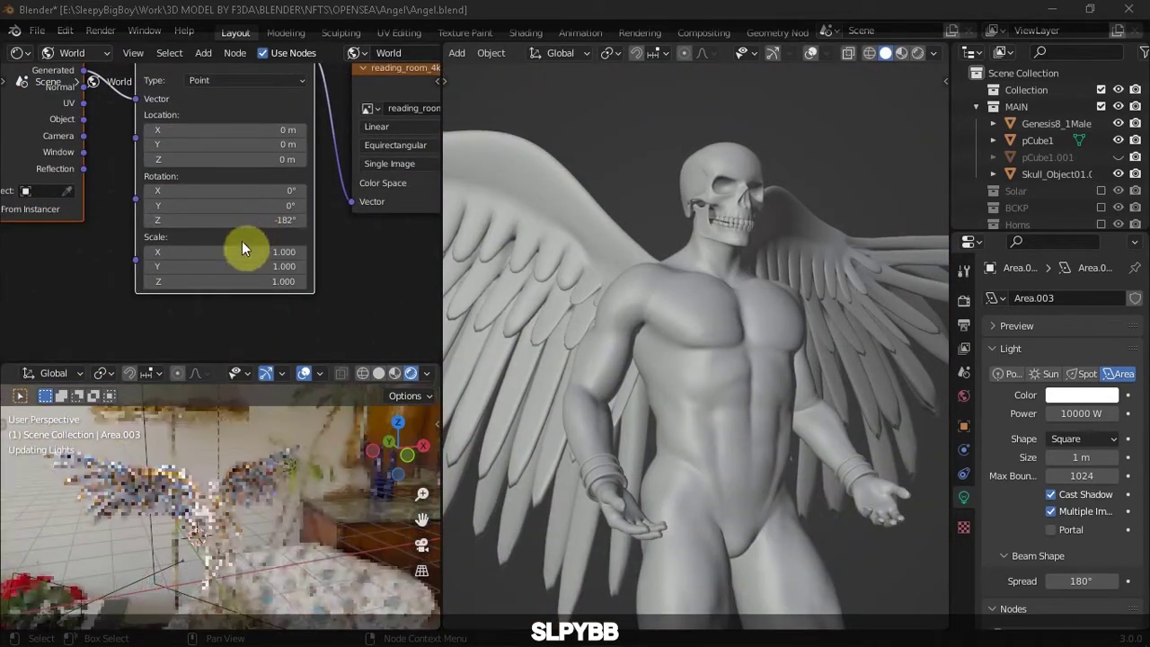
pyautogui.moveTo(260, 223); pyautogui.dragTo(269, 217)
pyautogui.press('z')
pyautogui.click(789, 134)
pyautogui.scroll(1, 270, 218)
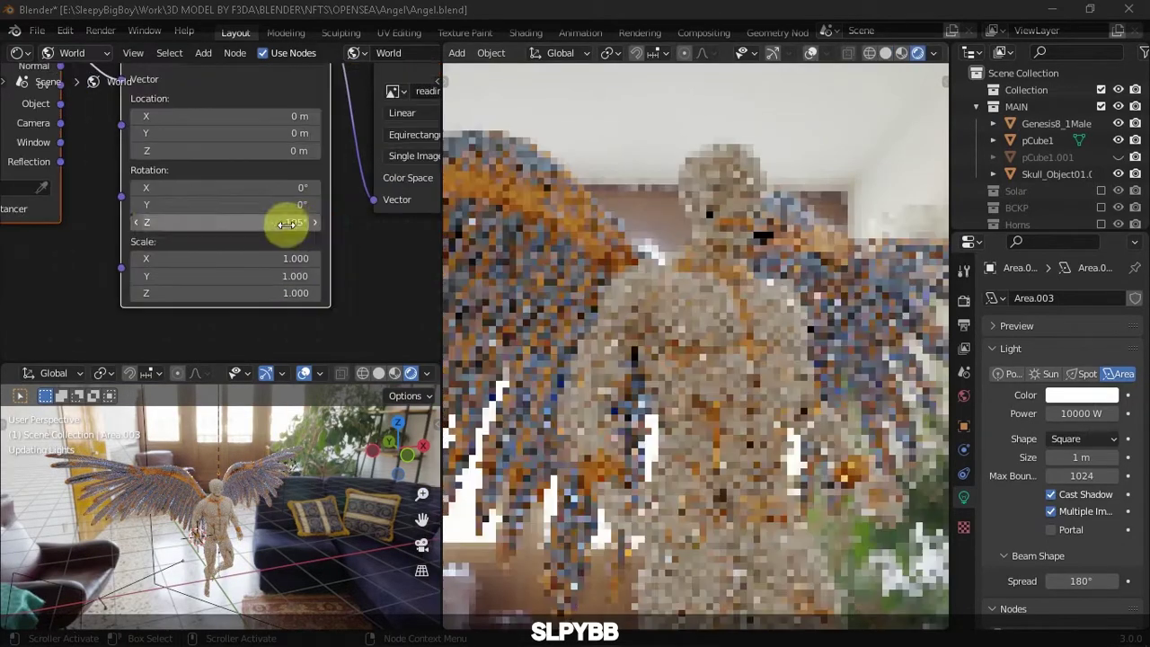
pyautogui.scroll(-3, 260, 177)
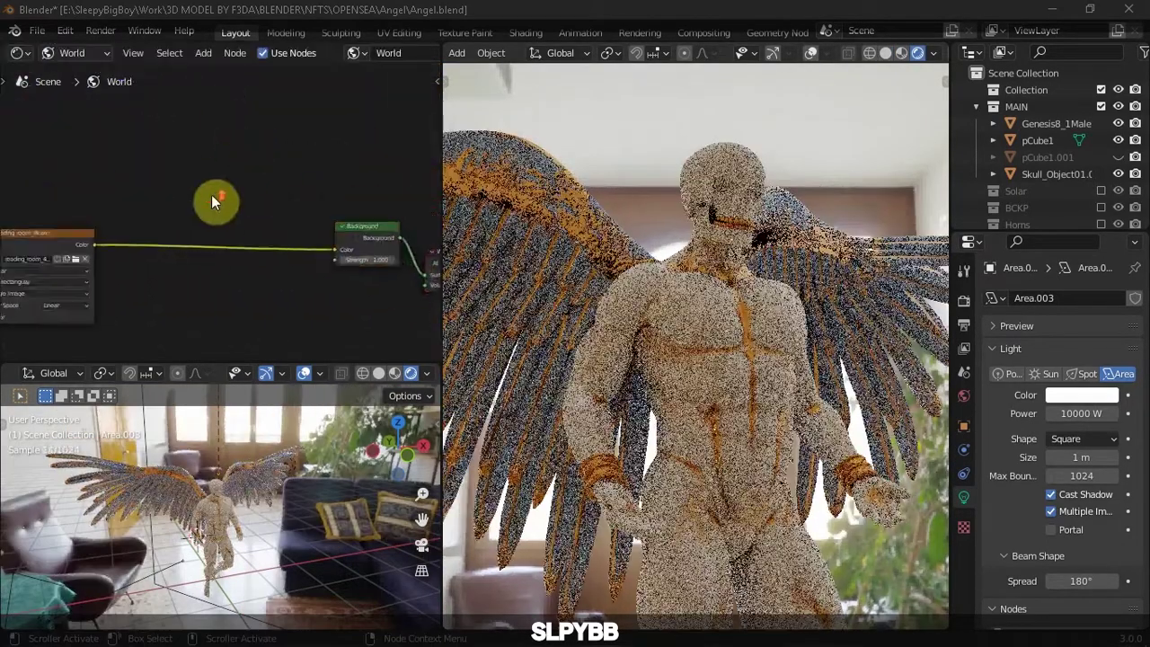
# Insert a Hue Saturation Value node, set Linear color space, and add a second Background node
pyautogui.hotkey('shift', 'a')
pyautogui.write('sat')
pyautogui.press('Return')
pyautogui.click(286, 204)
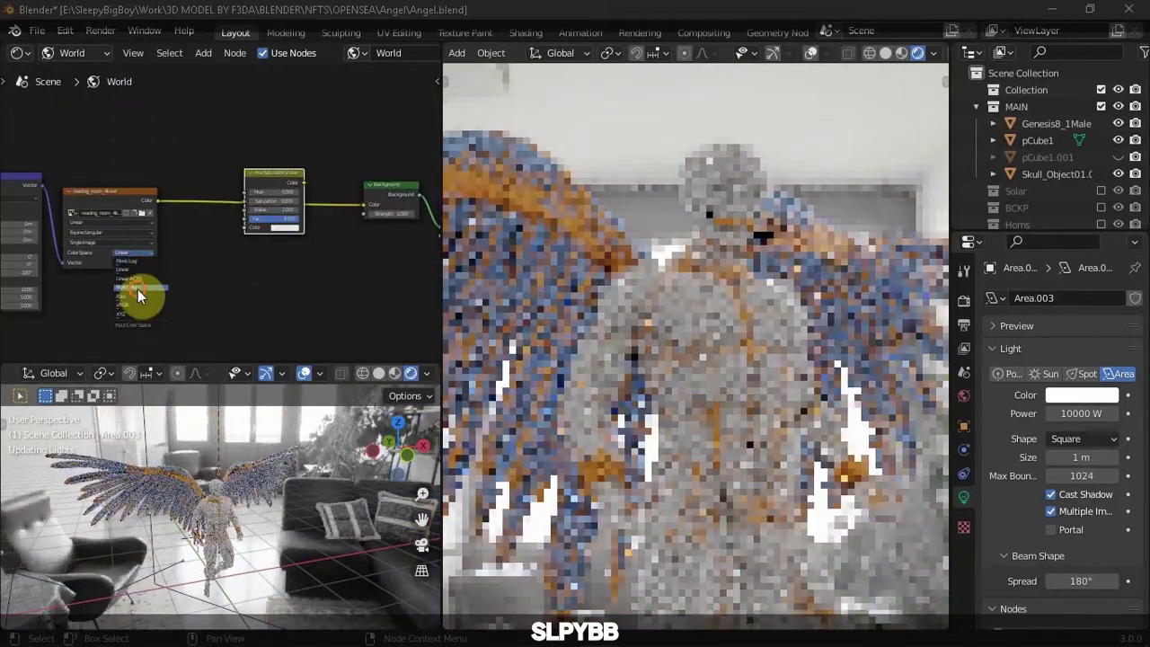
pyautogui.click(103, 266)
pyautogui.click(139, 288)
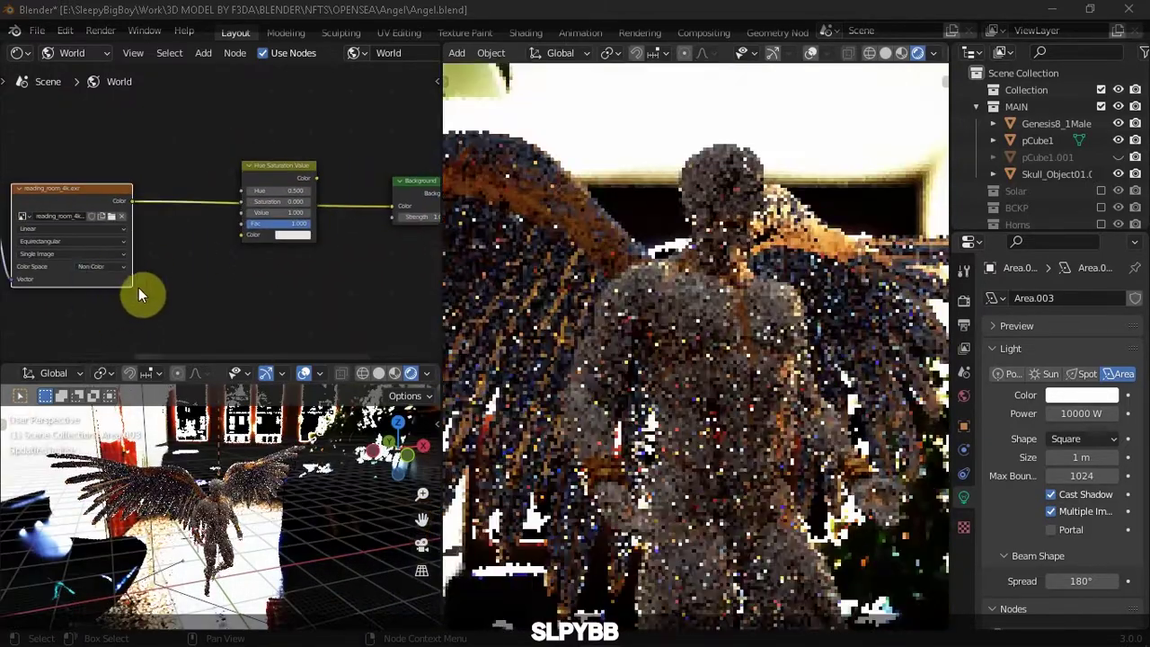
pyautogui.moveTo(132, 200); pyautogui.dragTo(240, 234)
pyautogui.moveTo(317, 202); pyautogui.dragTo(244, 259, button='middle')
pyautogui.scroll(-1, 244, 259)
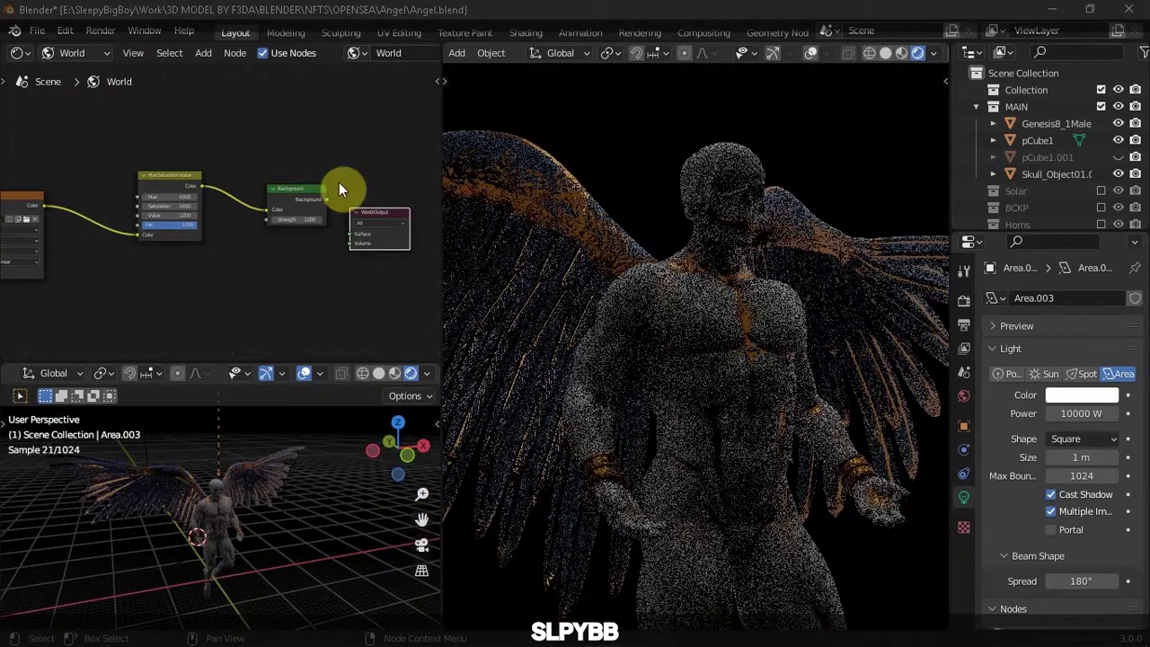
pyautogui.hotkey('shift', 'd')
pyautogui.click(234, 210)
# Connect the new Background node to the world output and darken its colour to grey
pyautogui.scroll(2, 234, 210)
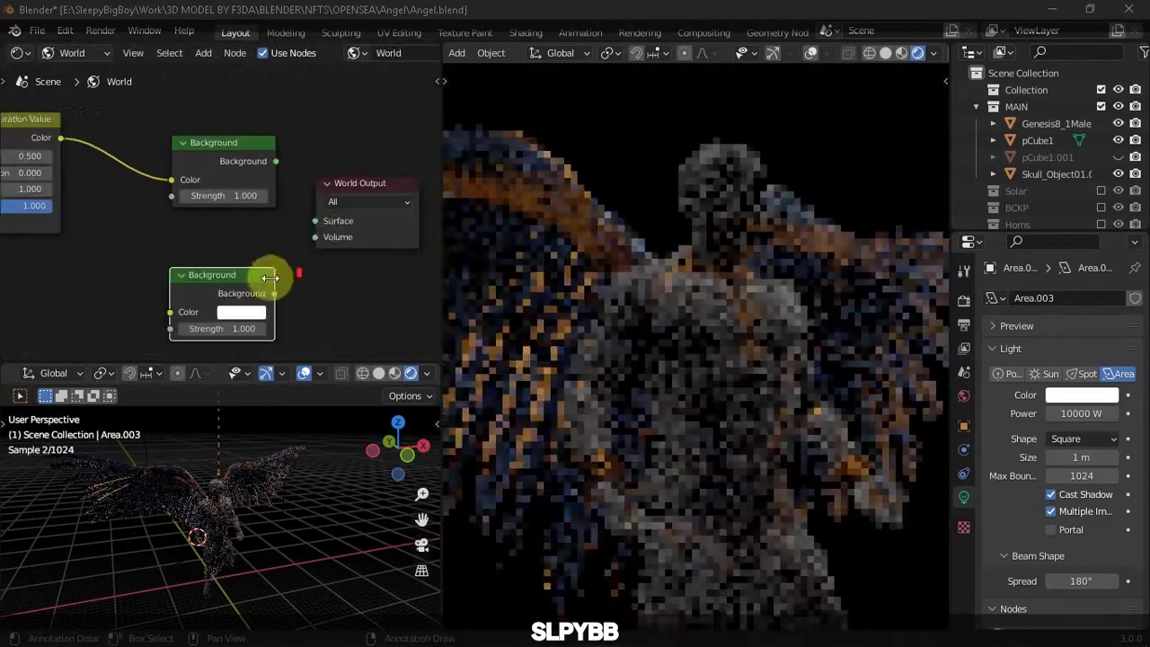
pyautogui.scroll(1, 225, 225)
pyautogui.click(214, 221)
pyautogui.moveTo(309, 241); pyautogui.dragTo(360, 275)
pyautogui.click(207, 221)
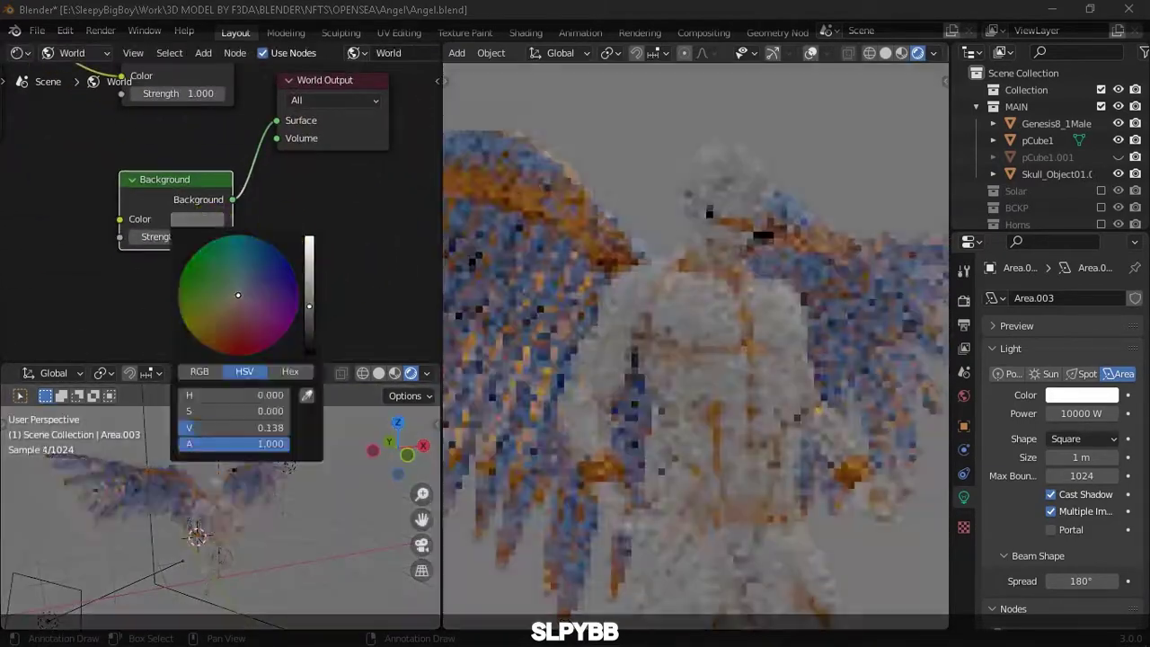
# Tint Area.002 light orange and set its power to 10000 W
pyautogui.click(398, 422)
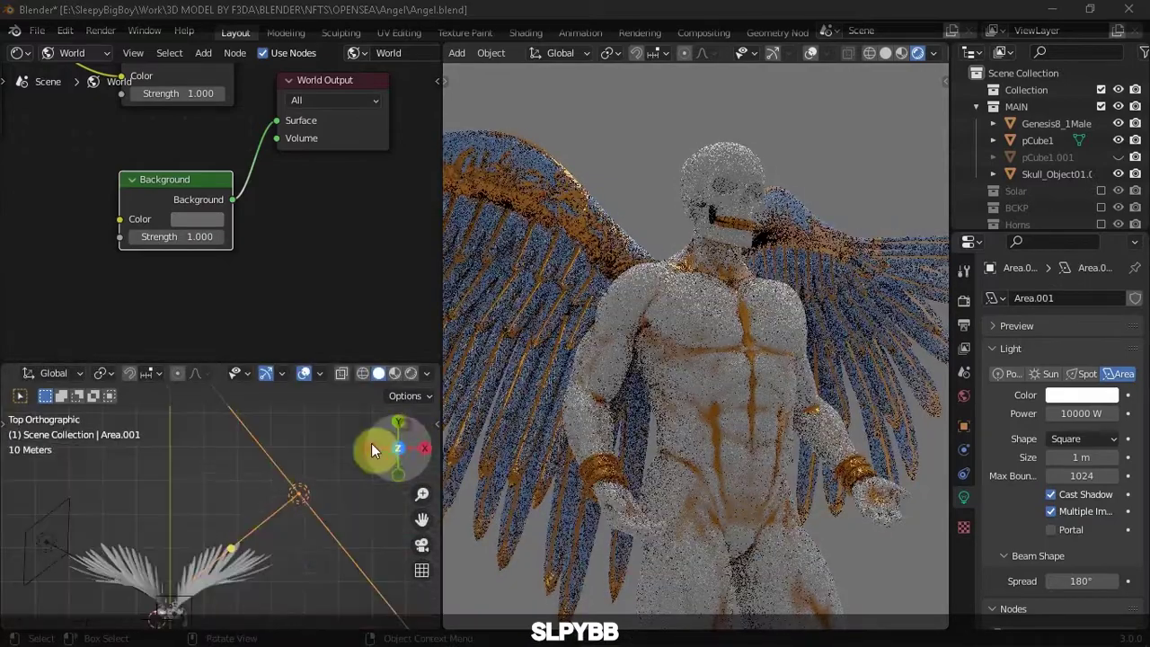
pyautogui.click(260, 458)
pyautogui.moveTo(300, 480)
pyautogui.mouseDown(button='middle')
pyautogui.moveTo(205, 495)
pyautogui.moveTo(314, 449)
pyautogui.moveTo(270, 462)
pyautogui.mouseUp(button='middle')
pyautogui.click(1082, 395)
pyautogui.click(1058, 187)
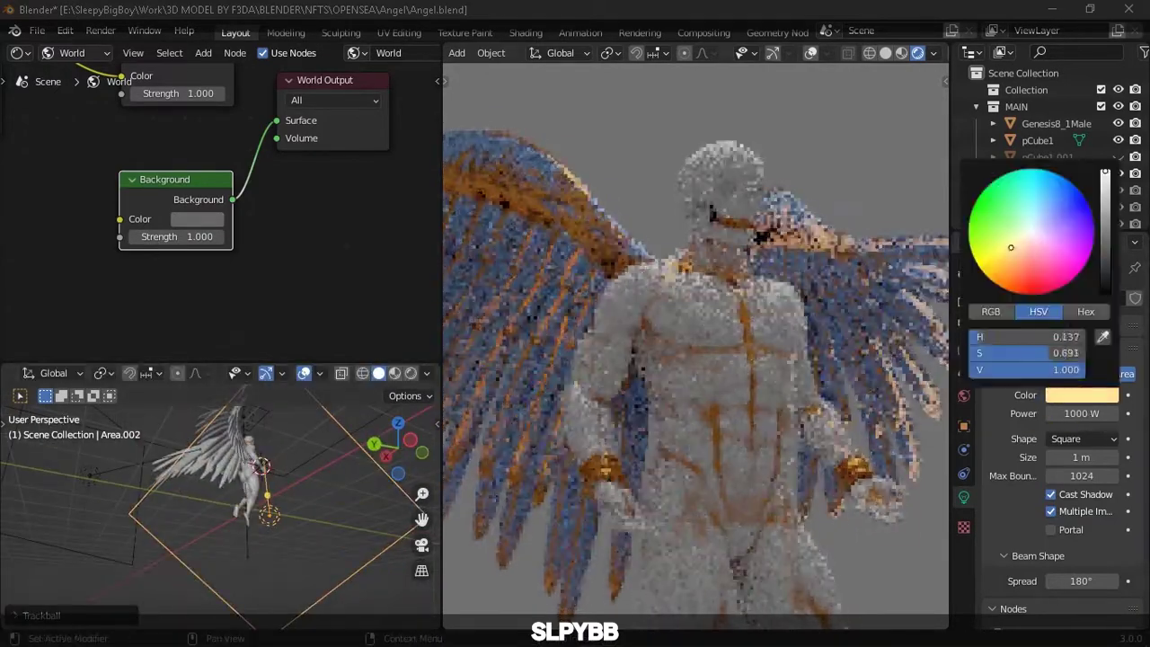
pyautogui.click(1082, 413)
pyautogui.write('10000')
pyautogui.press('Return')
# Enlarge Area.002 and rotate it to face the angel
pyautogui.click(230, 491)
pyautogui.click(116, 563)
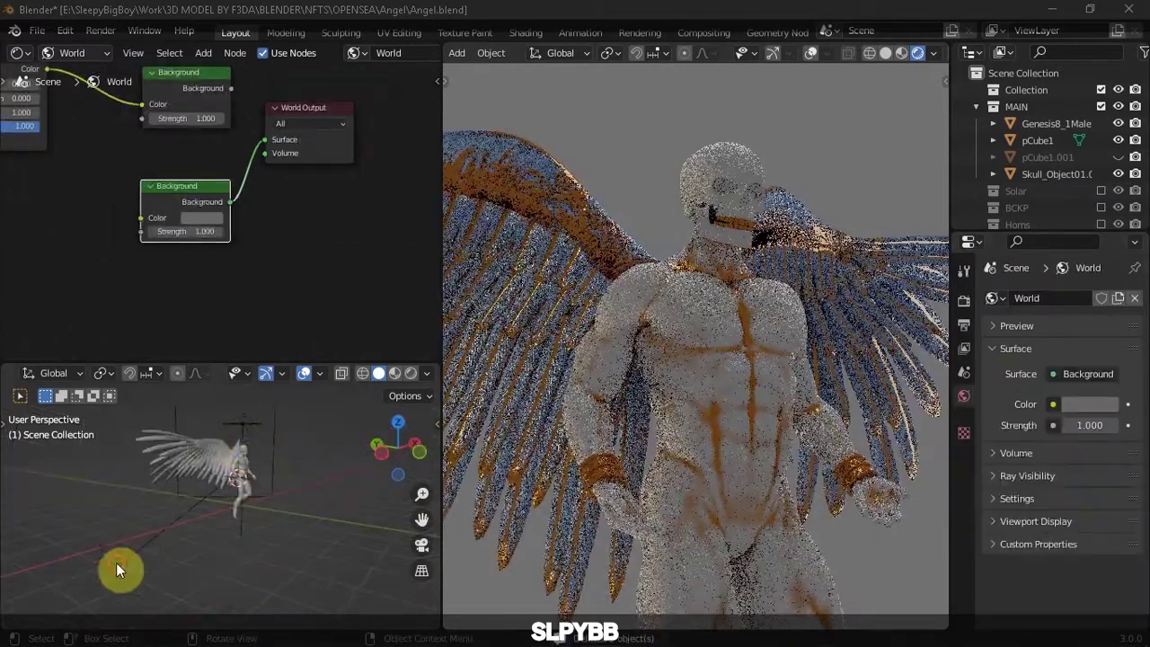
pyautogui.press('s')
pyautogui.click(312, 453)
pyautogui.click(386, 438)
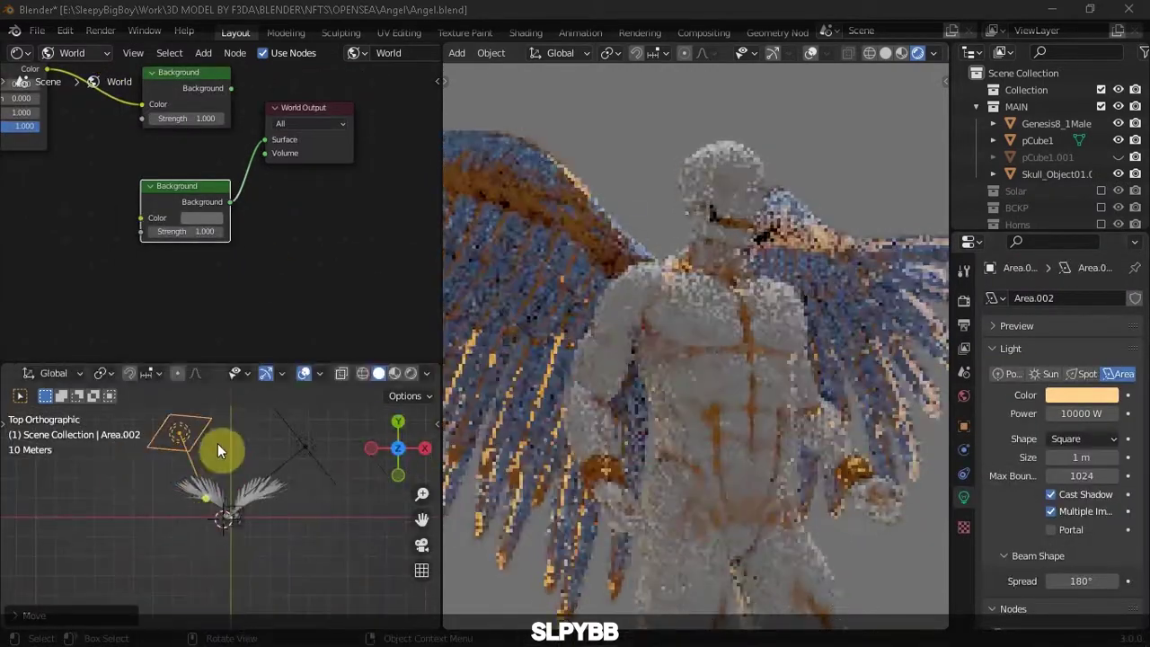
pyautogui.press('r')
pyautogui.click(224, 530)
# Tilt Area.002 further toward the angel
pyautogui.moveTo(224, 530)
pyautogui.mouseDown(button='middle')
pyautogui.moveTo(273, 505)
pyautogui.moveTo(233, 531)
pyautogui.mouseUp(button='middle')
pyautogui.press('g')
pyautogui.click(301, 521)
pyautogui.press('r')
pyautogui.press('r')
pyautogui.click(282, 505)
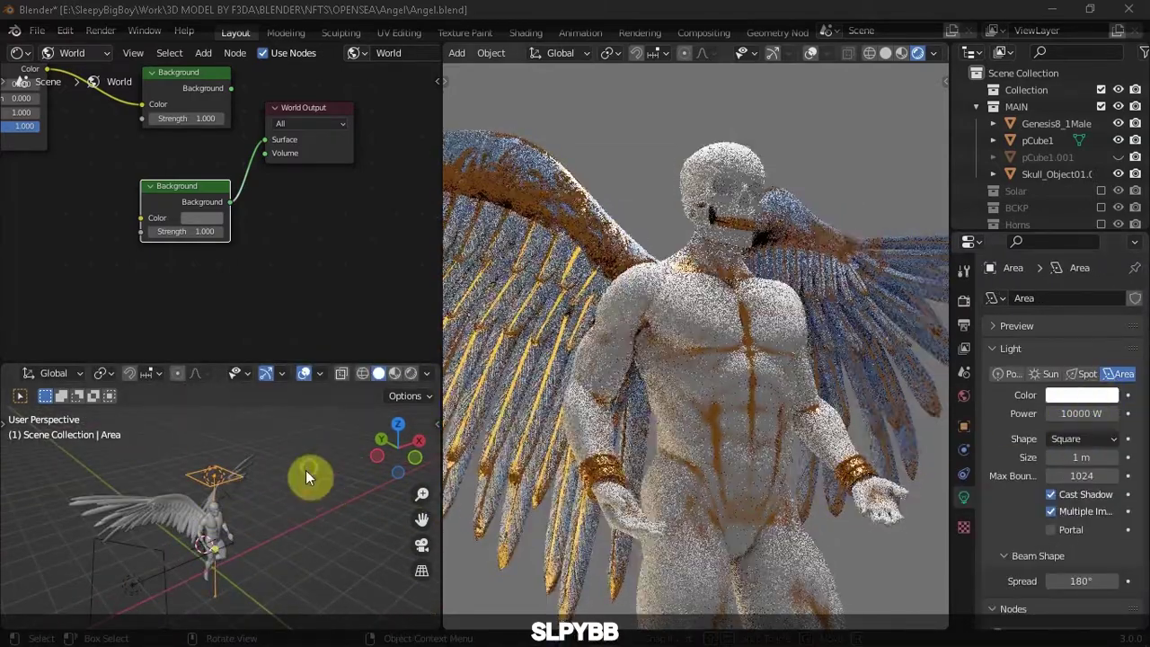
# Delete the large Area.001 light and move the remaining light beside the angel
pyautogui.hotkey('ctrl', 'z')
pyautogui.moveTo(258, 495); pyautogui.dragTo(208, 532, button='middle')
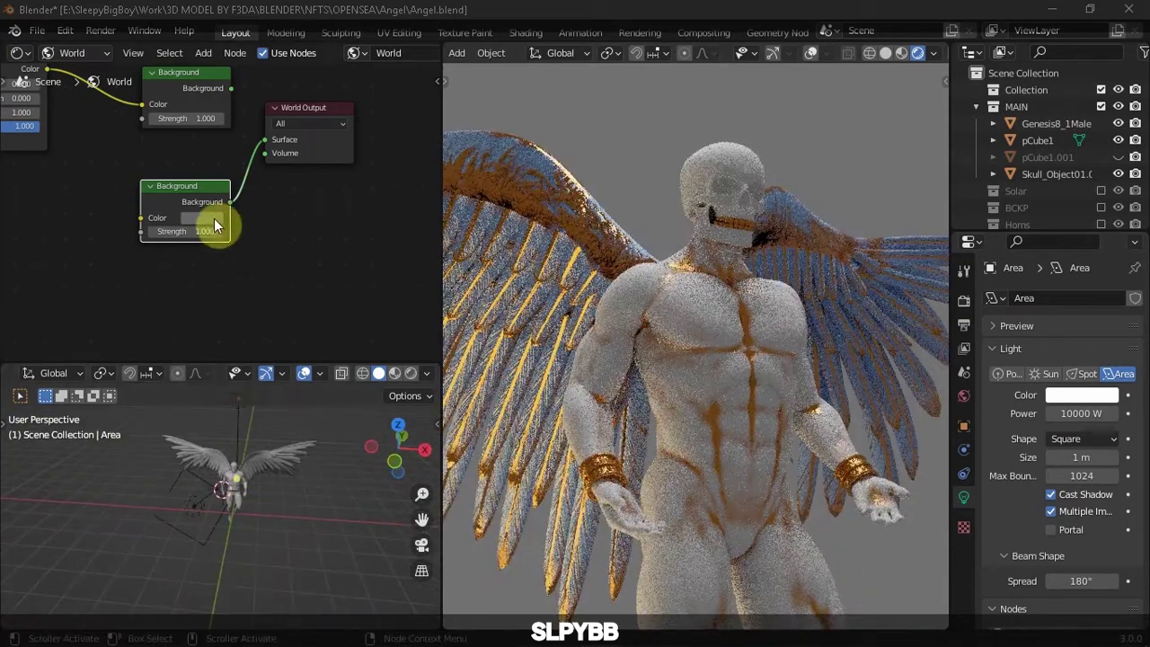
pyautogui.hotkey('ctrl', 'z')
pyautogui.hotkey('ctrl', 'z')
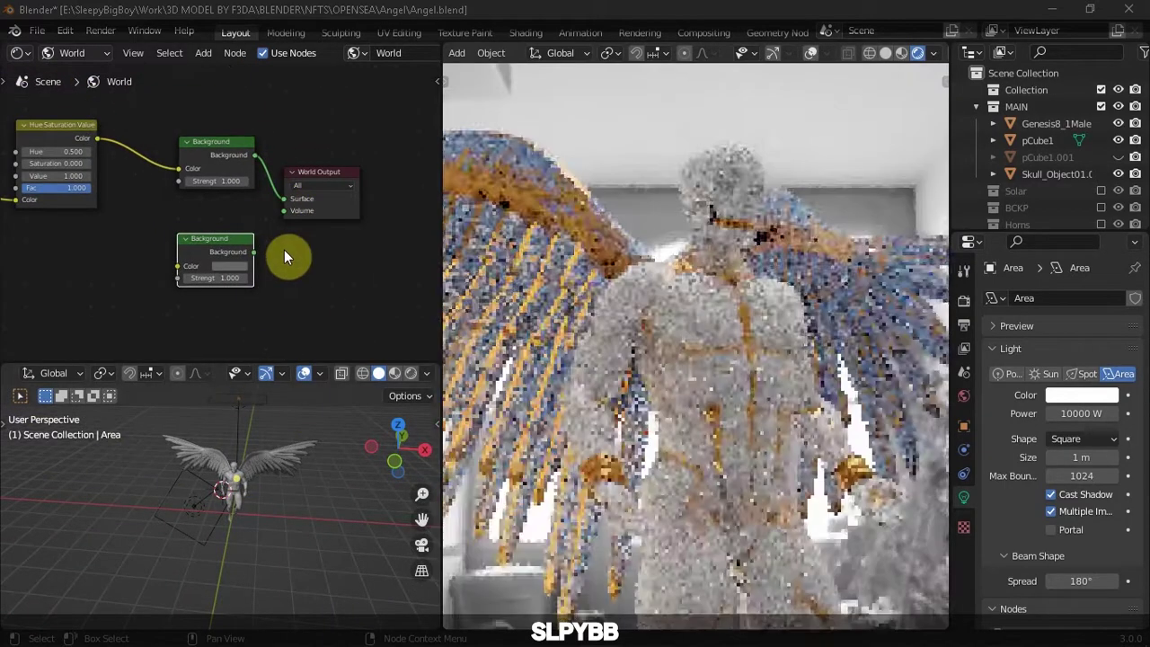
pyautogui.hotkey('ctrl', 'z')
pyautogui.hotkey('ctrl', 'z')
pyautogui.moveTo(233, 503); pyautogui.dragTo(201, 534, button='middle')
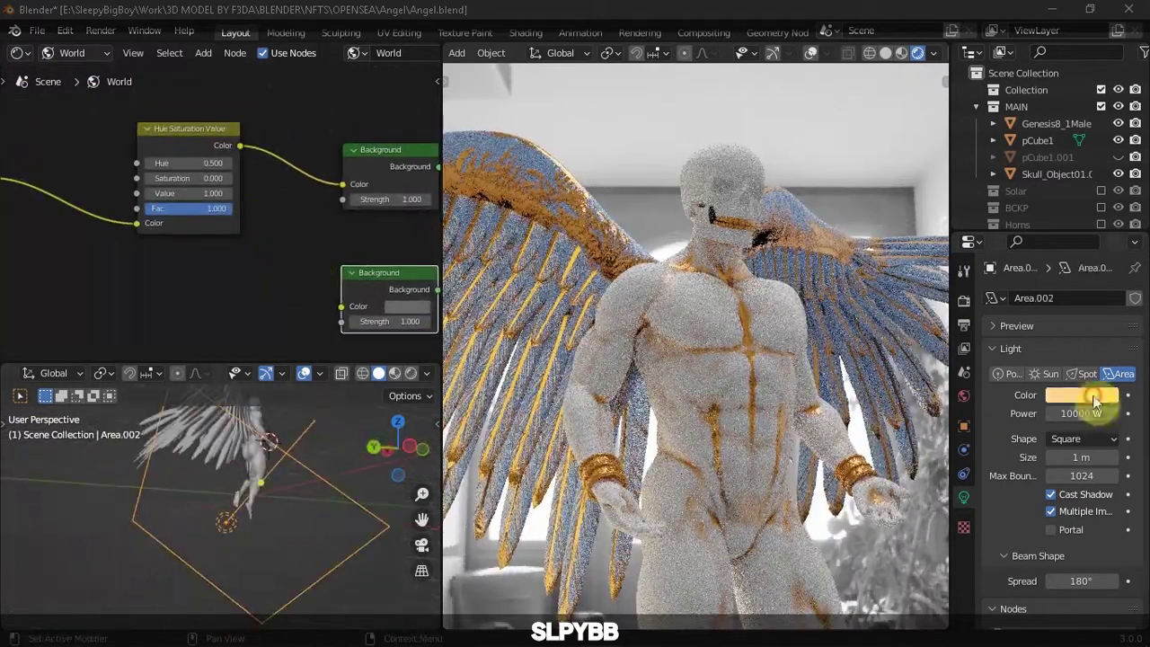
pyautogui.moveTo(275, 497); pyautogui.dragTo(245, 501, button='middle')
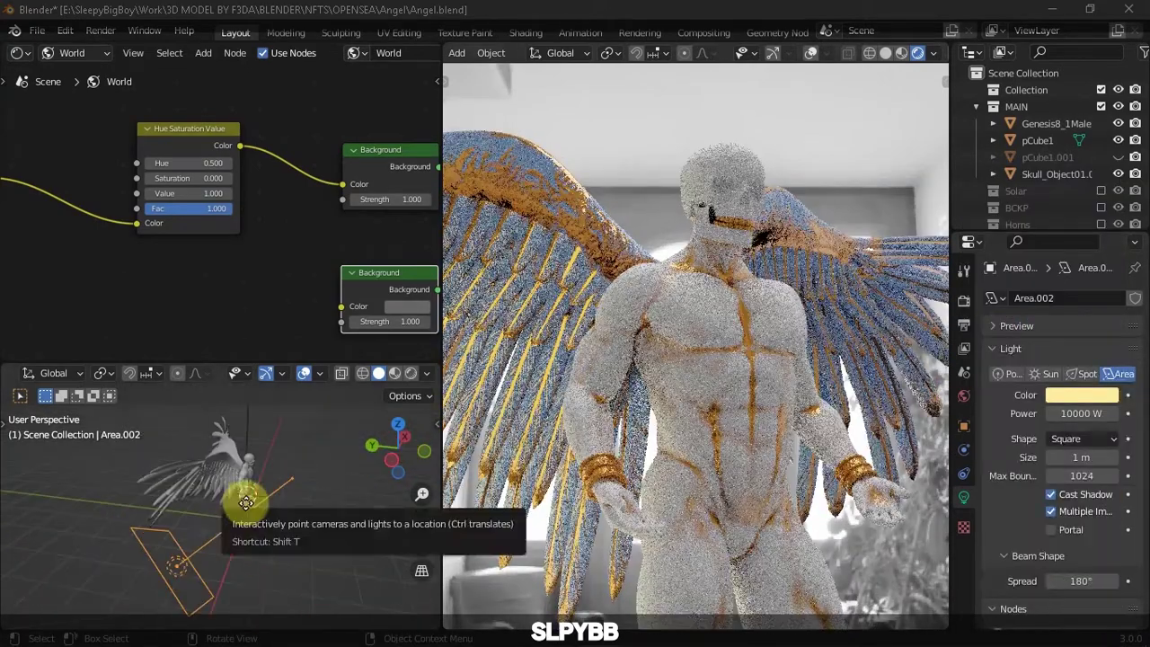
pyautogui.click(398, 424)
pyautogui.moveTo(269, 556)
pyautogui.mouseDown()
pyautogui.moveTo(307, 539)
pyautogui.moveTo(308, 477)
pyautogui.mouseUp()
# Enable Film > Transparent in the render settings
pyautogui.scroll(3, 260, 511)
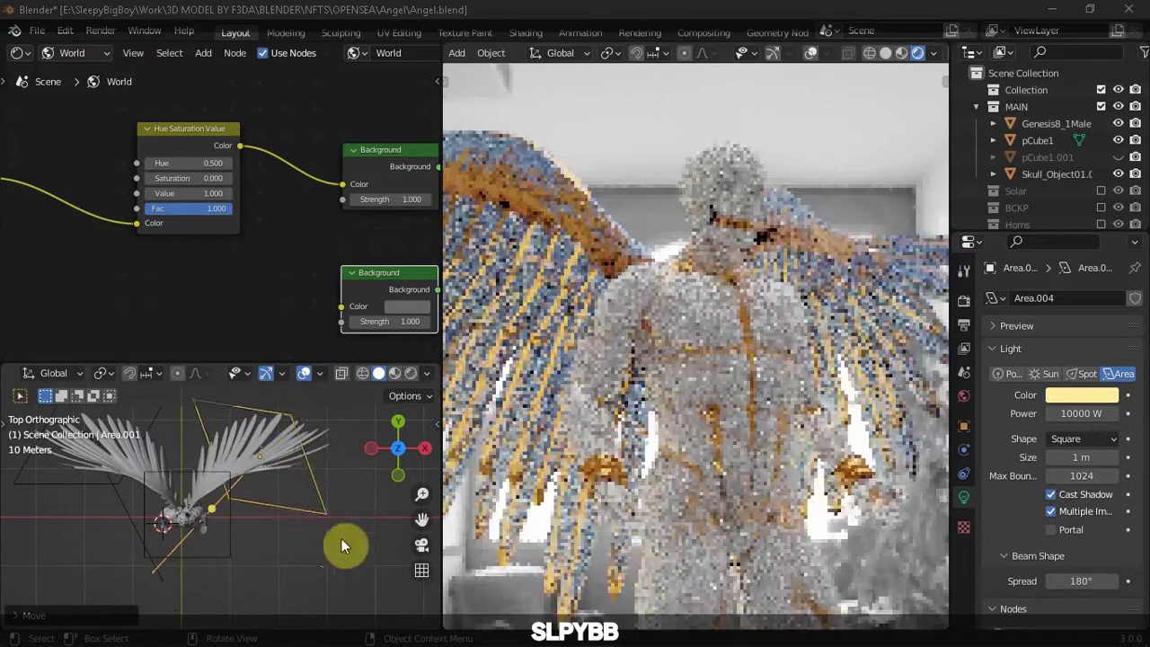
pyautogui.click(964, 301)
pyautogui.scroll(-5, 1013, 506)
pyautogui.click(1015, 532)
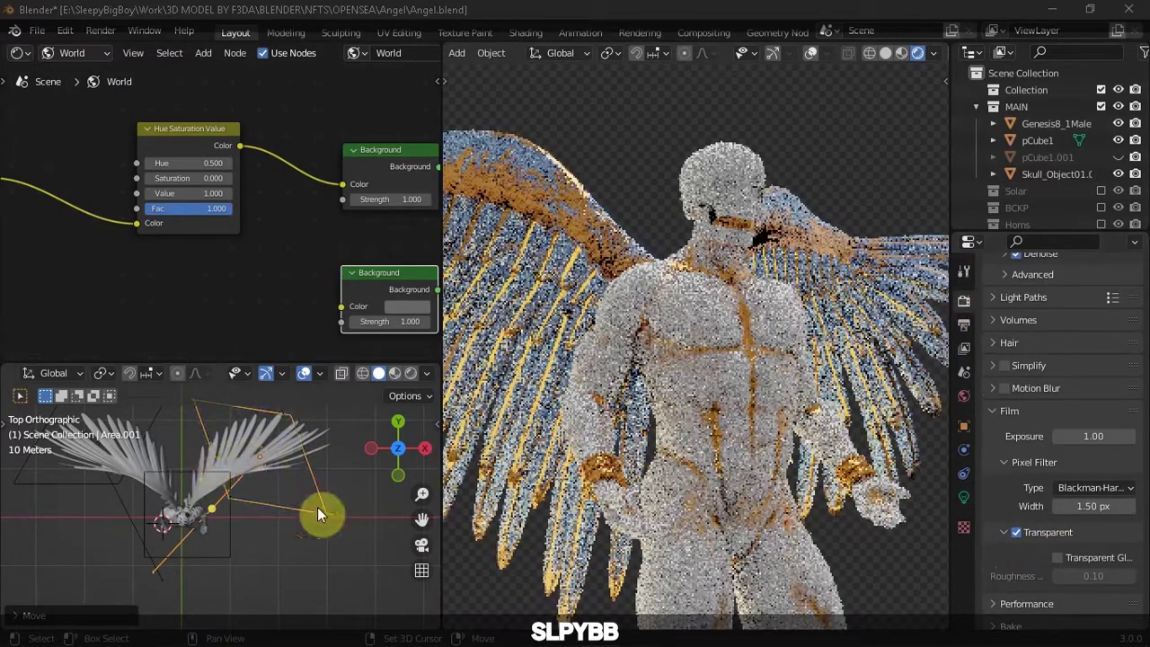
# Raise the area light along Z and rotate it to aim up-left at the angel
pyautogui.moveTo(317, 514); pyautogui.dragTo(164, 509, button='middle')
pyautogui.press('n')
pyautogui.press('n')
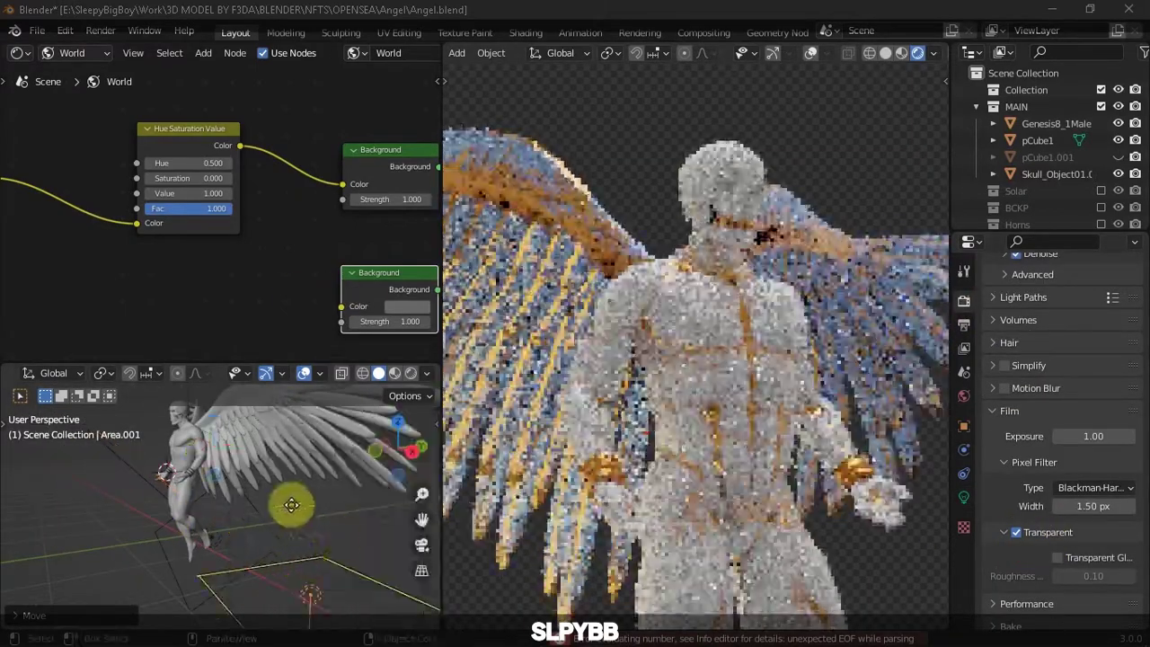
pyautogui.moveTo(291, 505); pyautogui.dragTo(188, 527, button='middle')
pyautogui.press('g')
pyautogui.press('z')
pyautogui.press('Return')
pyautogui.press('r')
pyautogui.press('r')
pyautogui.click(207, 546)
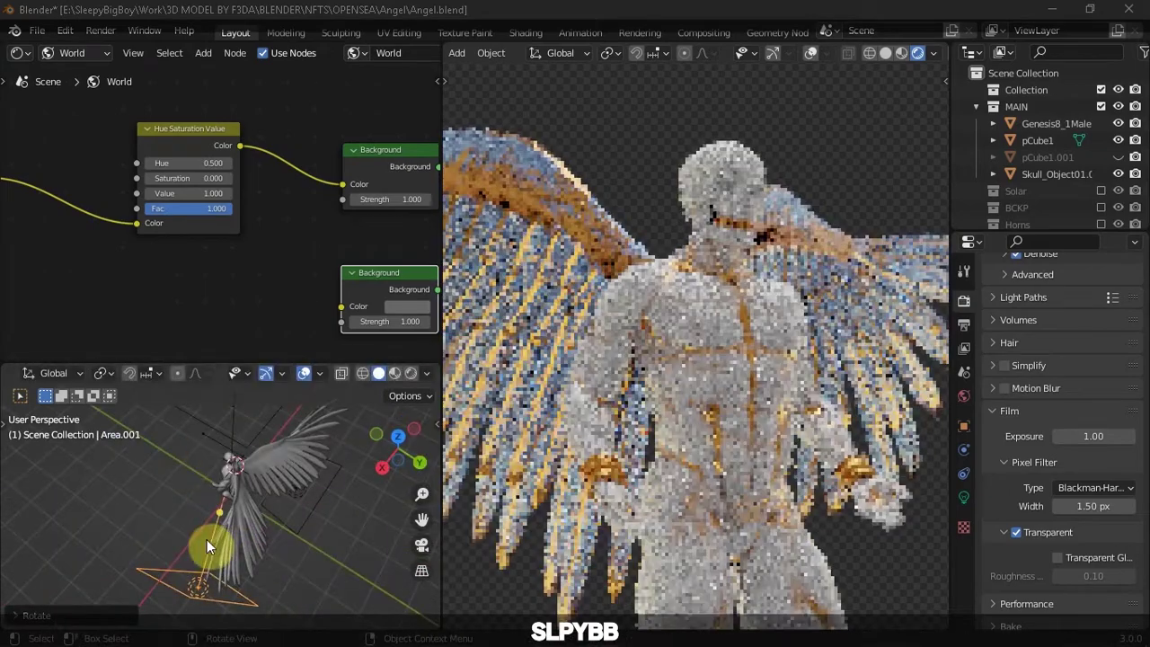
pyautogui.moveTo(230, 533); pyautogui.dragTo(198, 502)
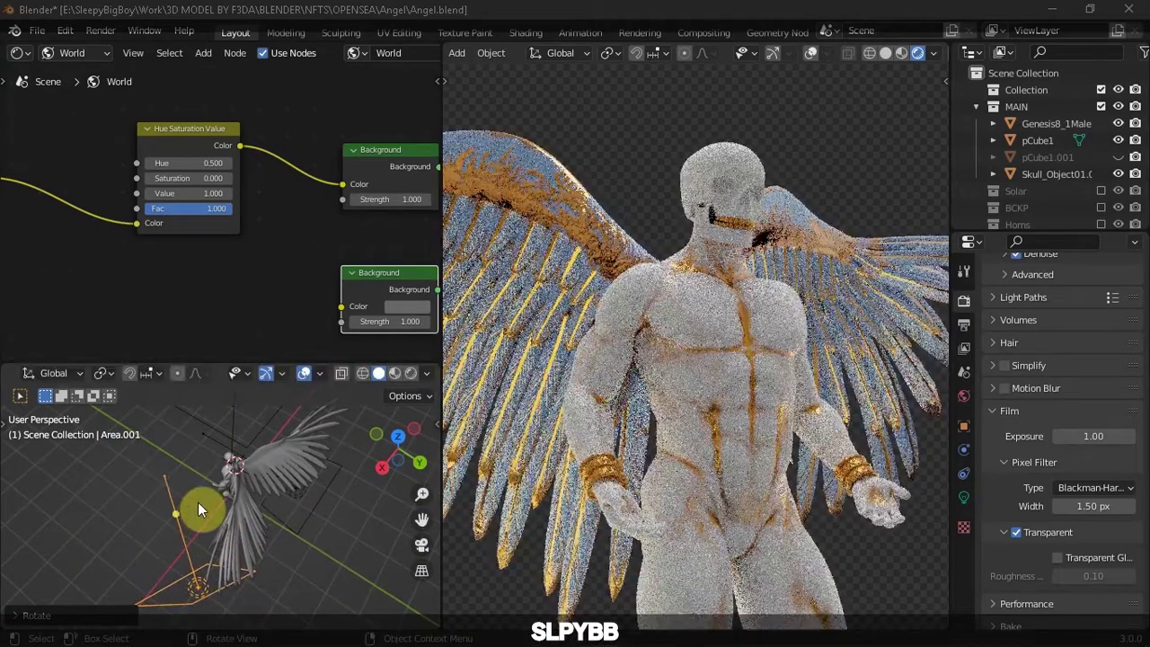
# Duplicate the area light and place the copy
pyautogui.moveTo(197, 503); pyautogui.dragTo(1090, 185, button='middle')
pyautogui.scroll(-5, 1089, 135)
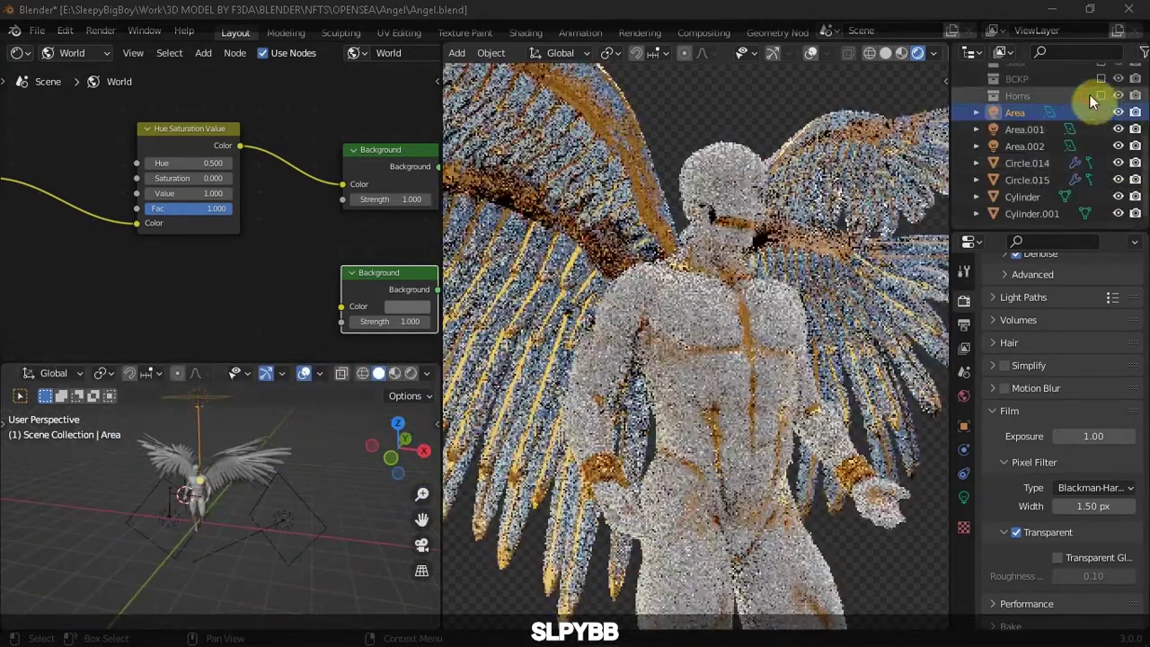
pyautogui.click(706, 227)
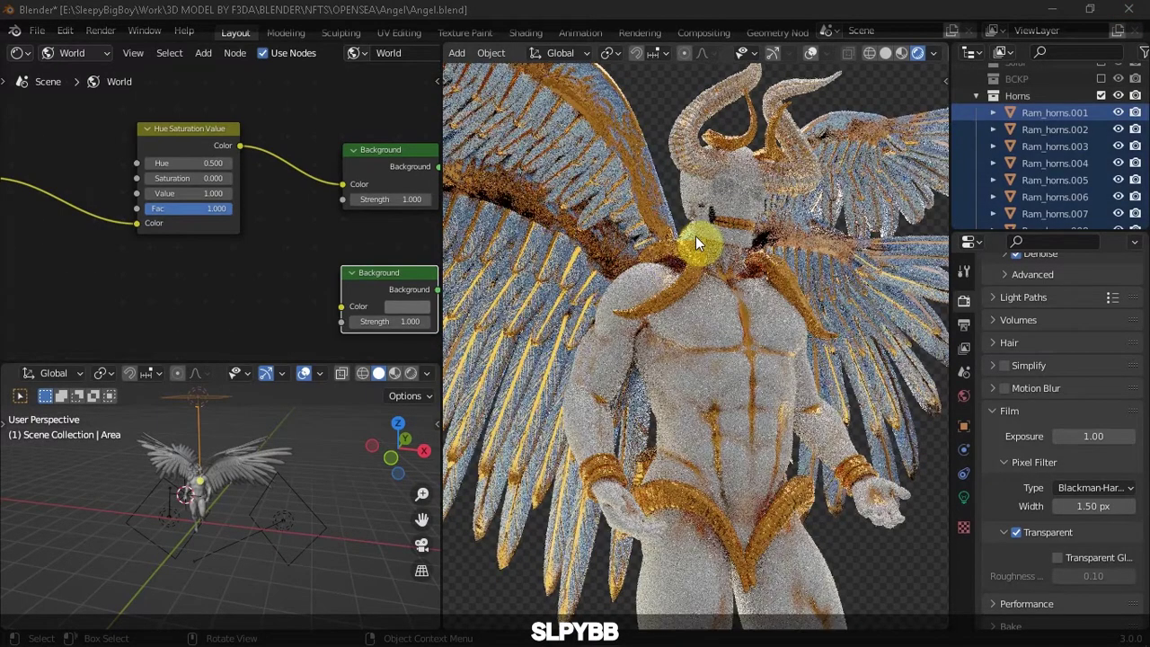
pyautogui.hotkey('shift', 'd')
pyautogui.click(249, 483)
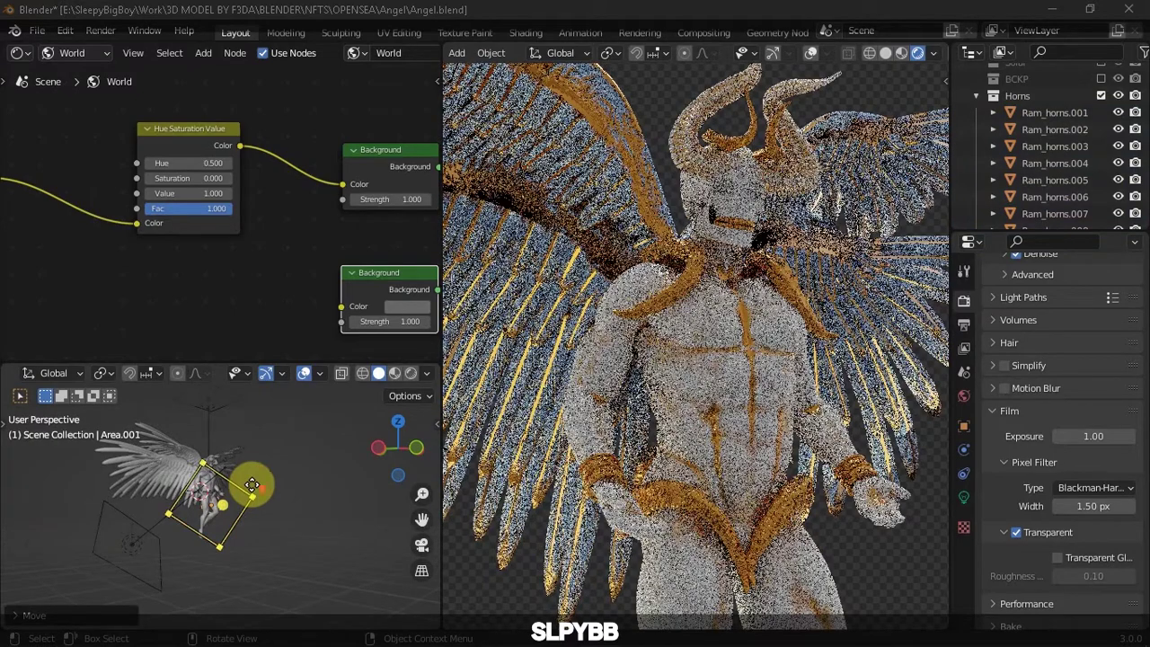
# Duplicate the original Area light again to create Area.003 above the angel
pyautogui.moveTo(248, 482); pyautogui.dragTo(145, 525, button='middle')
pyautogui.scroll(-4, 713, 399)
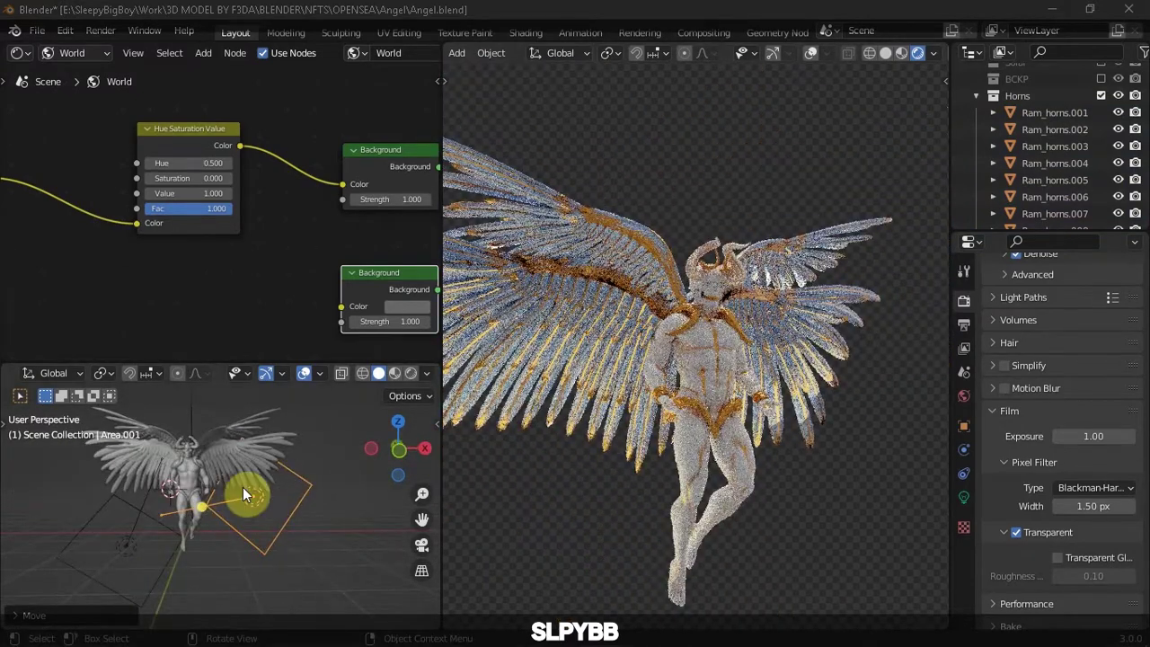
pyautogui.moveTo(243, 487)
pyautogui.mouseDown(button='middle')
pyautogui.moveTo(286, 499)
pyautogui.moveTo(305, 490)
pyautogui.mouseUp(button='middle')
pyautogui.click(249, 483)
pyautogui.hotkey('shift', 'd')
pyautogui.click(347, 436)
# Make Area.003 a smaller orange disk light and save the file
pyautogui.click(963, 497)
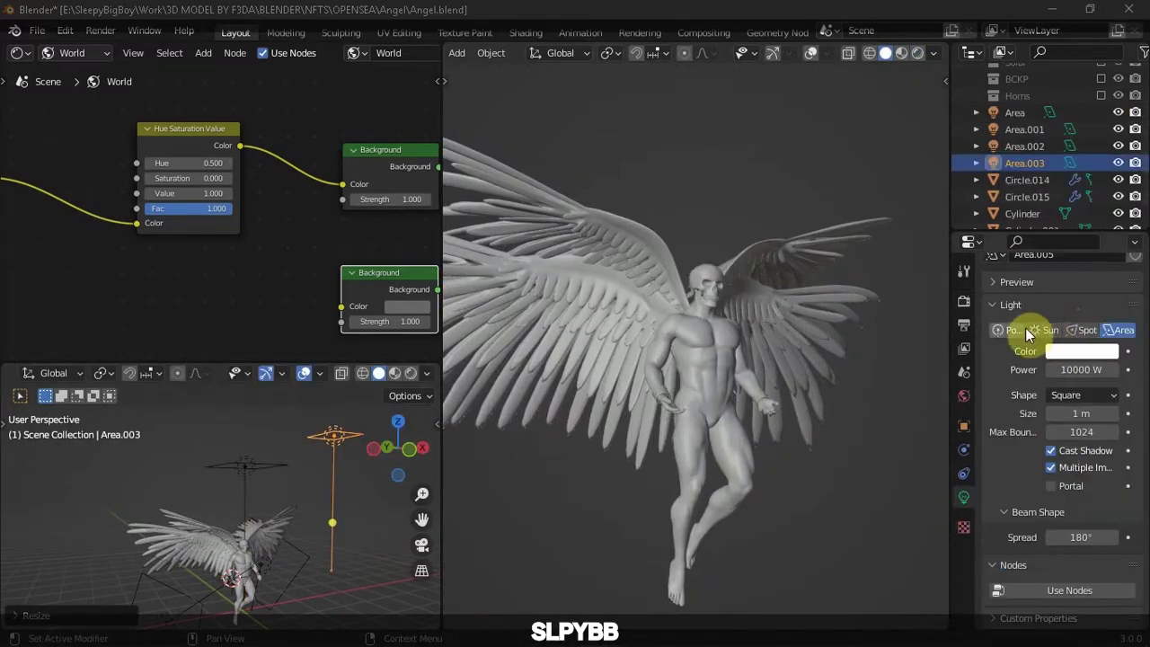
pyautogui.click(1082, 394)
pyautogui.click(1078, 440)
pyautogui.moveTo(224, 549)
pyautogui.mouseDown(button='middle')
pyautogui.moveTo(278, 503)
pyautogui.moveTo(234, 590)
pyautogui.mouseUp(button='middle')
pyautogui.press('s')
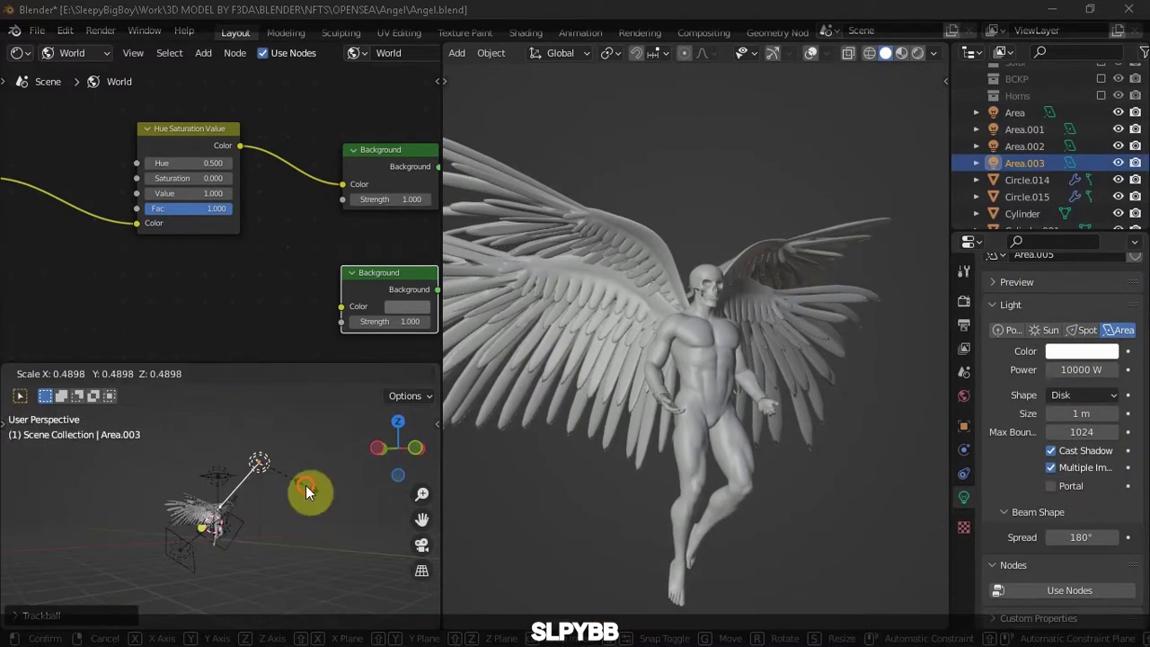
pyautogui.click(308, 488)
pyautogui.click(1082, 351)
pyautogui.press('z')
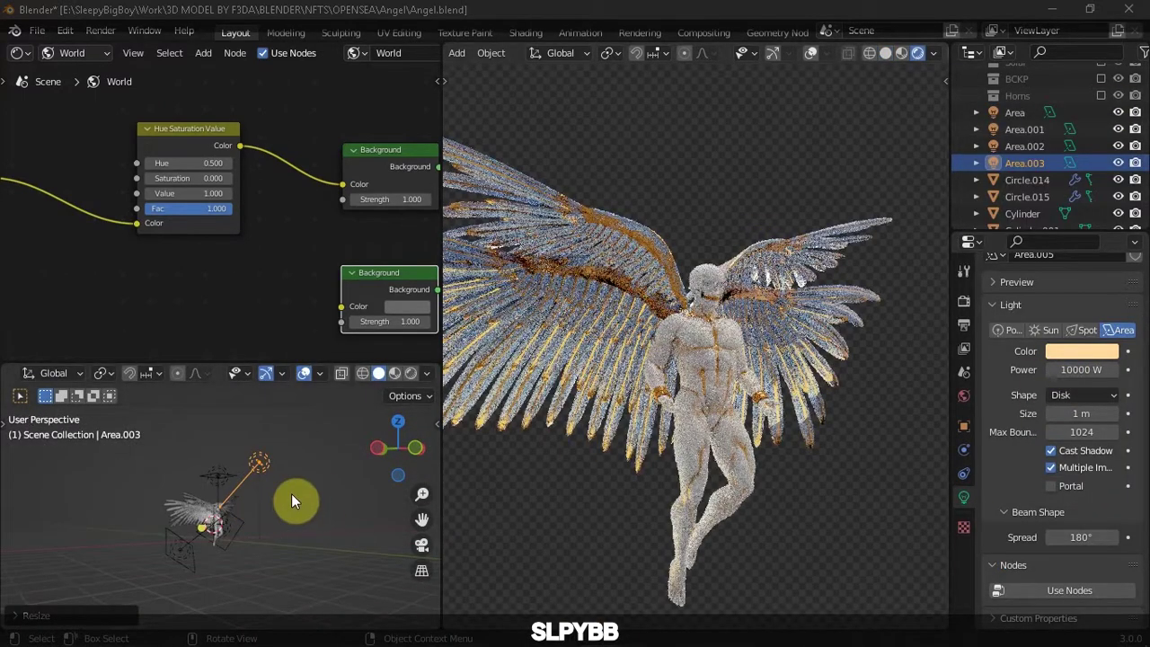
pyautogui.hotkey('ctrl', 's')
pyautogui.scroll(3, 1095, 175)
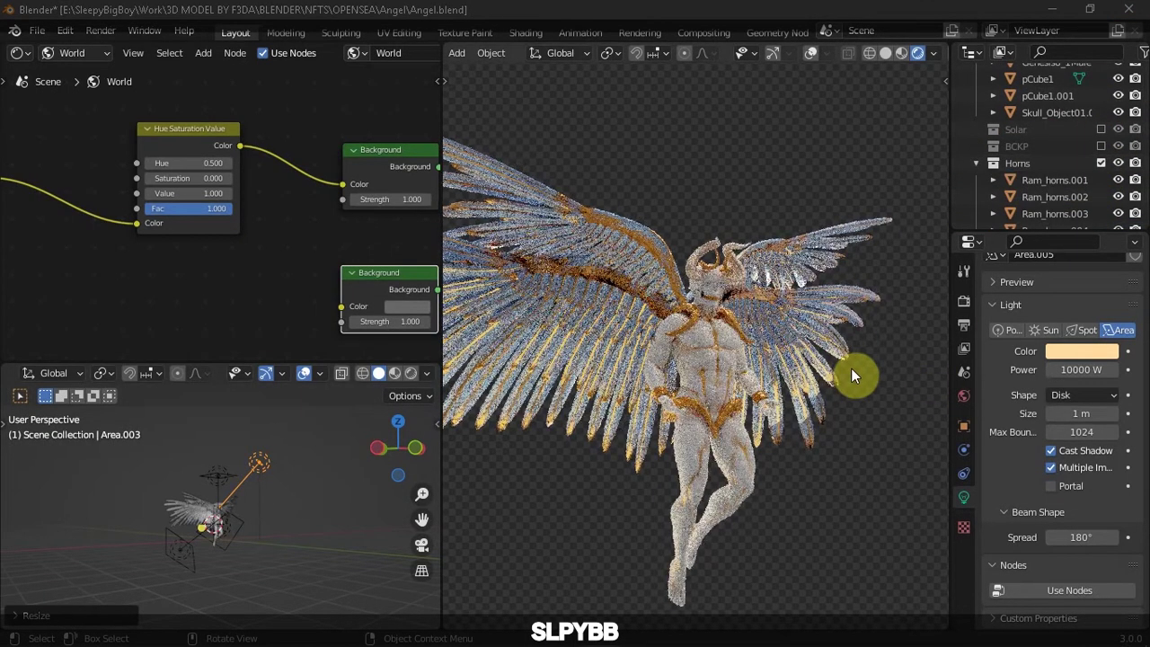
# Rotate Area.002 and resize it into a thin rectangle
pyautogui.press('z')
pyautogui.click(826, 313)
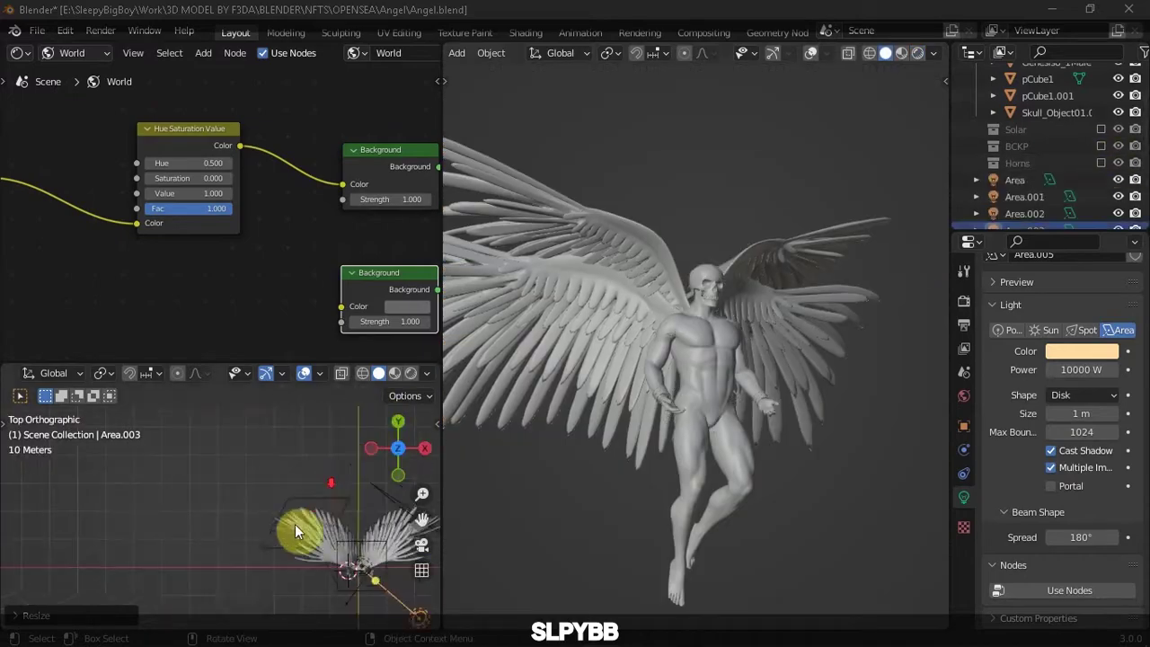
pyautogui.press('r')
pyautogui.press('r')
pyautogui.click(662, 420)
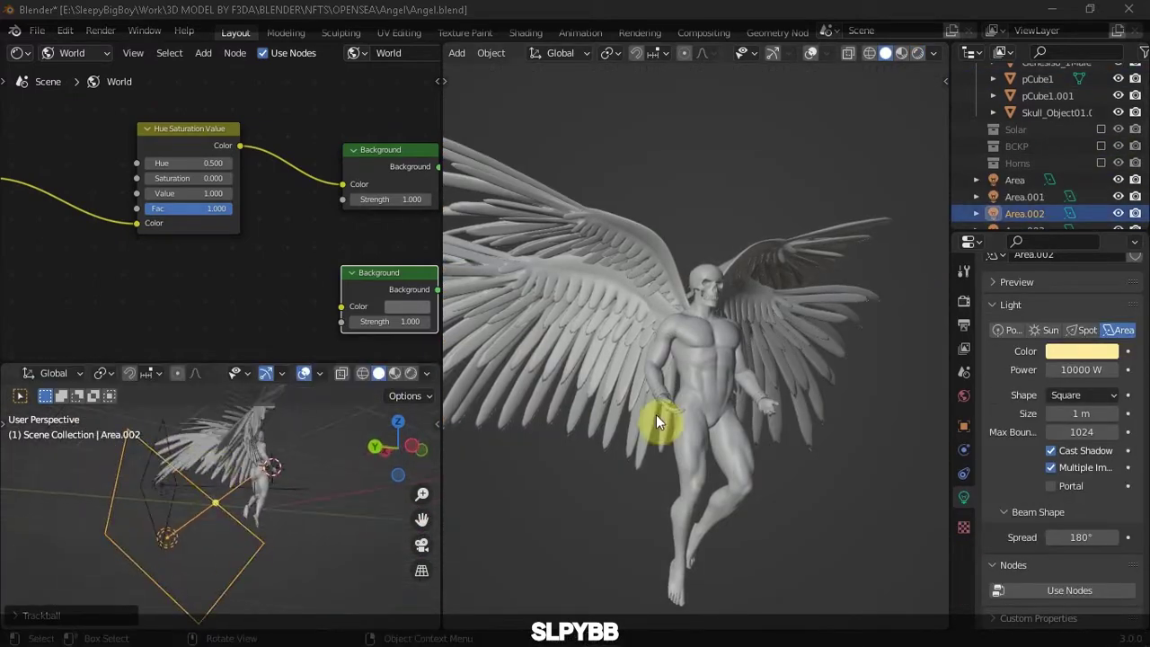
pyautogui.press('z')
pyautogui.click(687, 252)
pyautogui.press('r')
pyautogui.press('r')
pyautogui.click(253, 485)
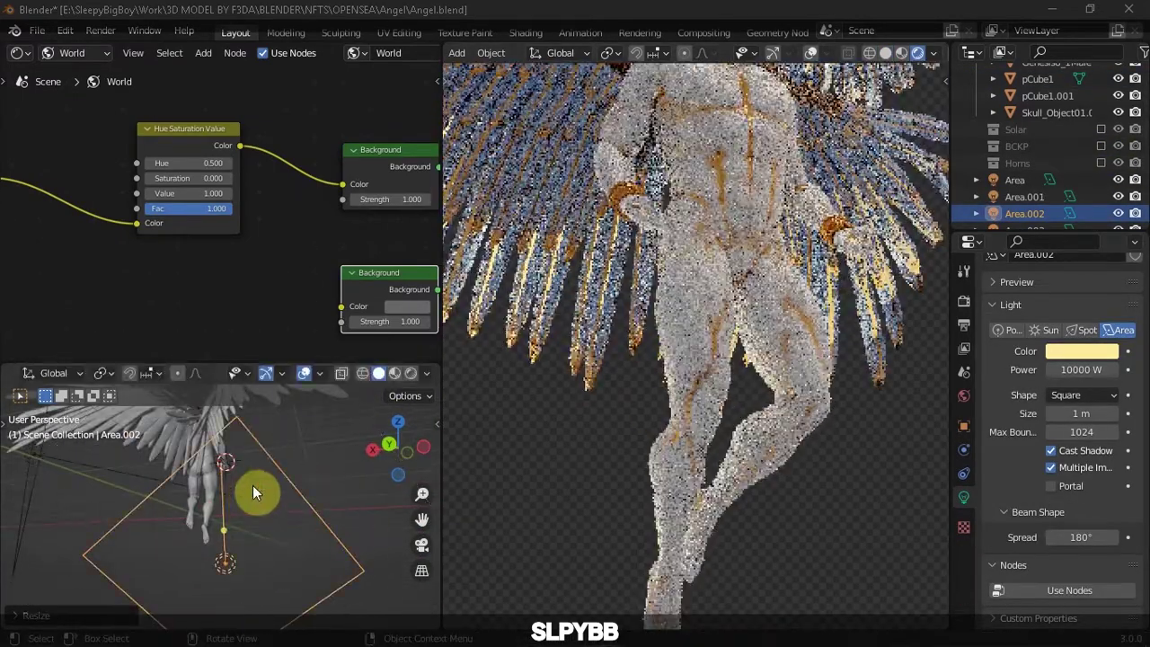
pyautogui.press('s')
pyautogui.click(371, 485)
# Set the world Background Strength to 0.5
pyautogui.press('Home')
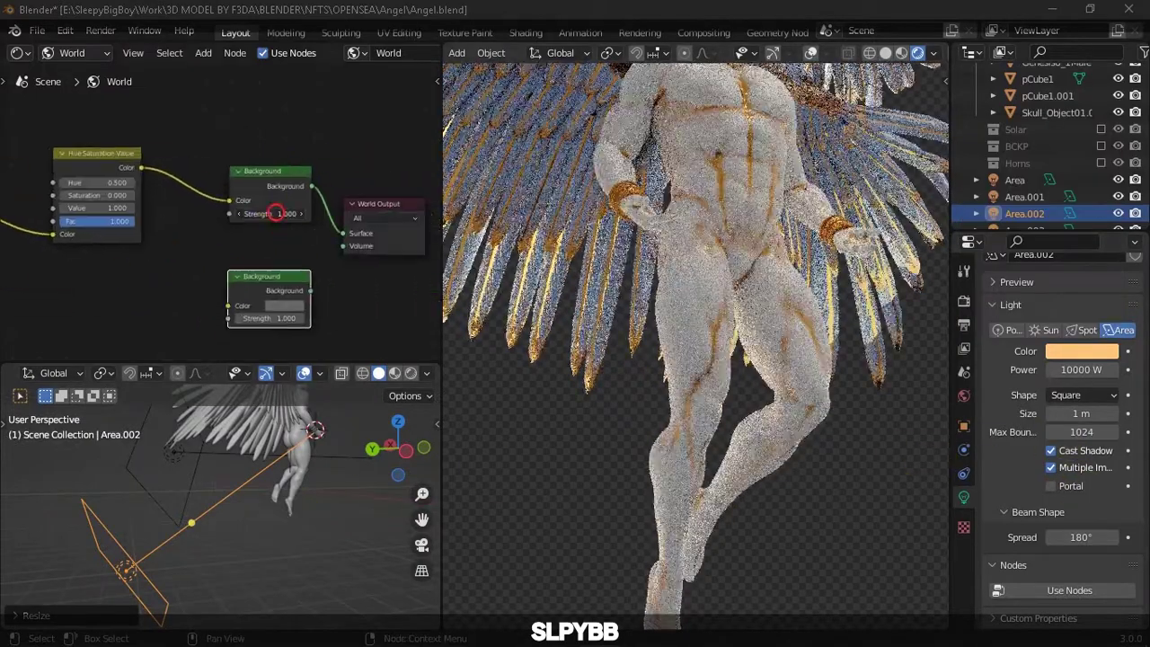
pyautogui.click(269, 213)
pyautogui.write('0.5')
pyautogui.press('Return')
pyautogui.click(1069, 370)
# Select the main Area light, save, and show the Horns collection again
pyautogui.click(406, 450)
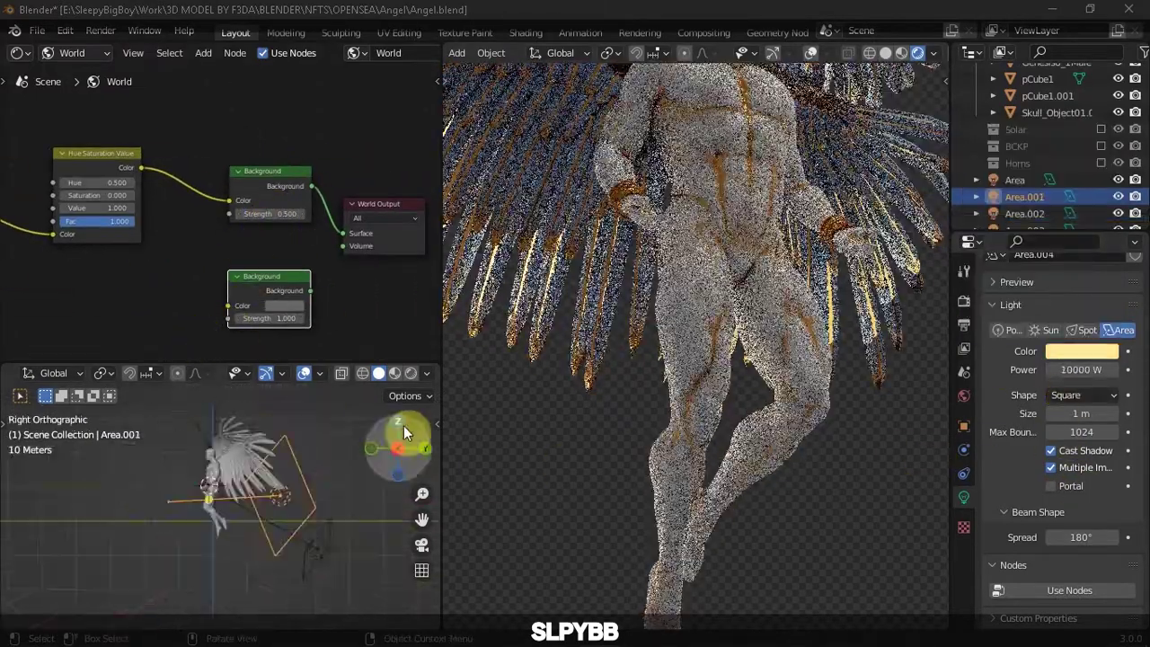
pyautogui.click(398, 422)
pyautogui.scroll(-5, 674, 397)
pyautogui.click(238, 541)
pyautogui.click(238, 541)
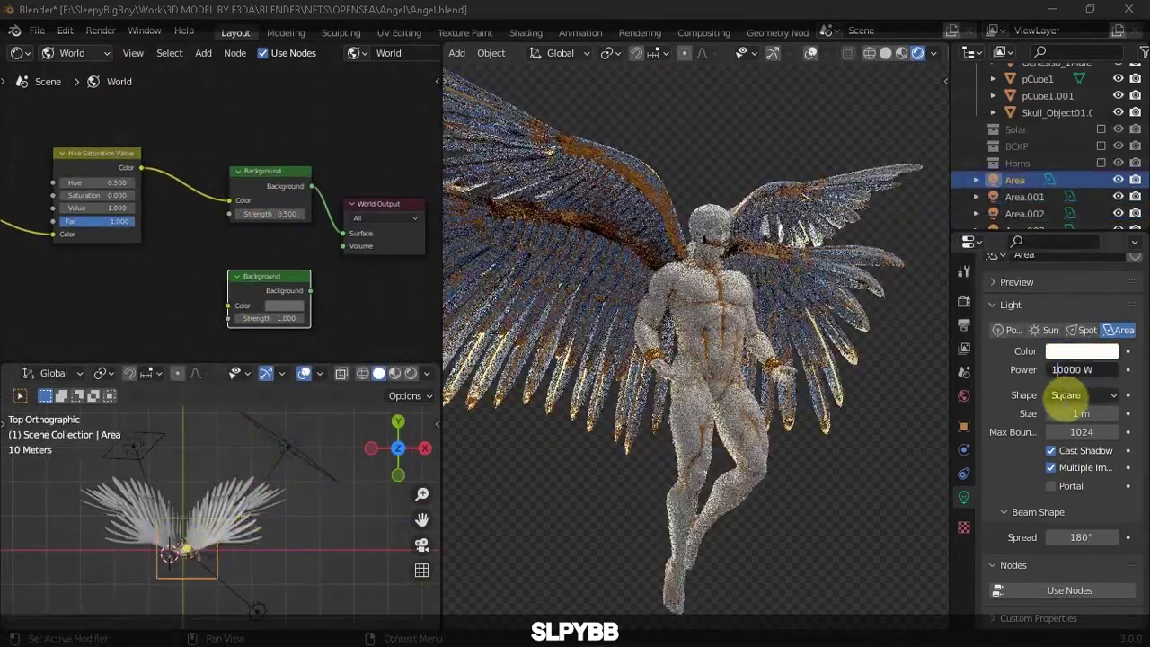
pyautogui.write('5')
pyautogui.hotkey('ctrl', 's')
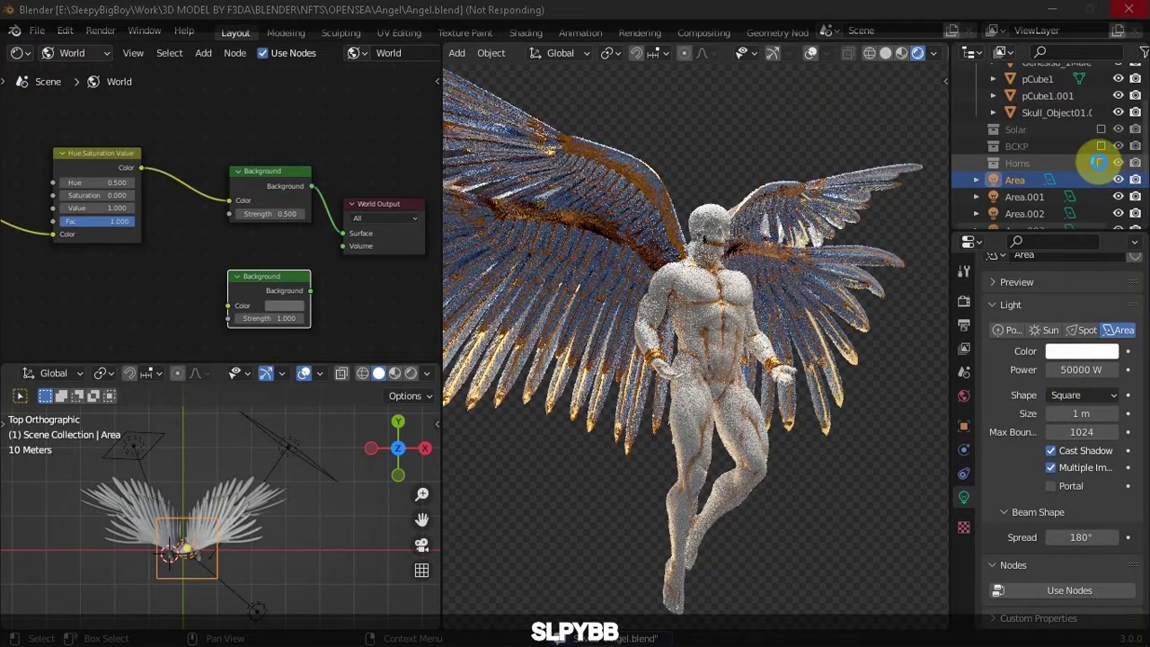
pyautogui.click(1100, 163)
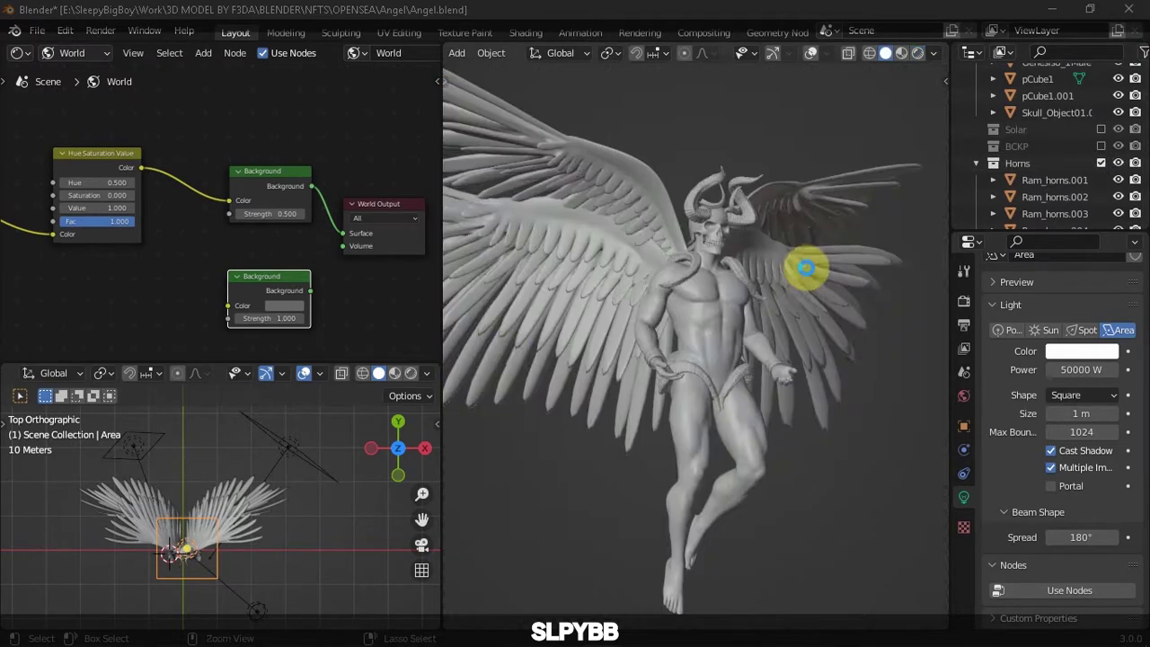
pyautogui.hotkey('shift', 'a')
# Add a camera, look through it, and set the horizontal resolution to 1080
pyautogui.click(770, 533)
pyautogui.press('ctrl+alt+KP_0')
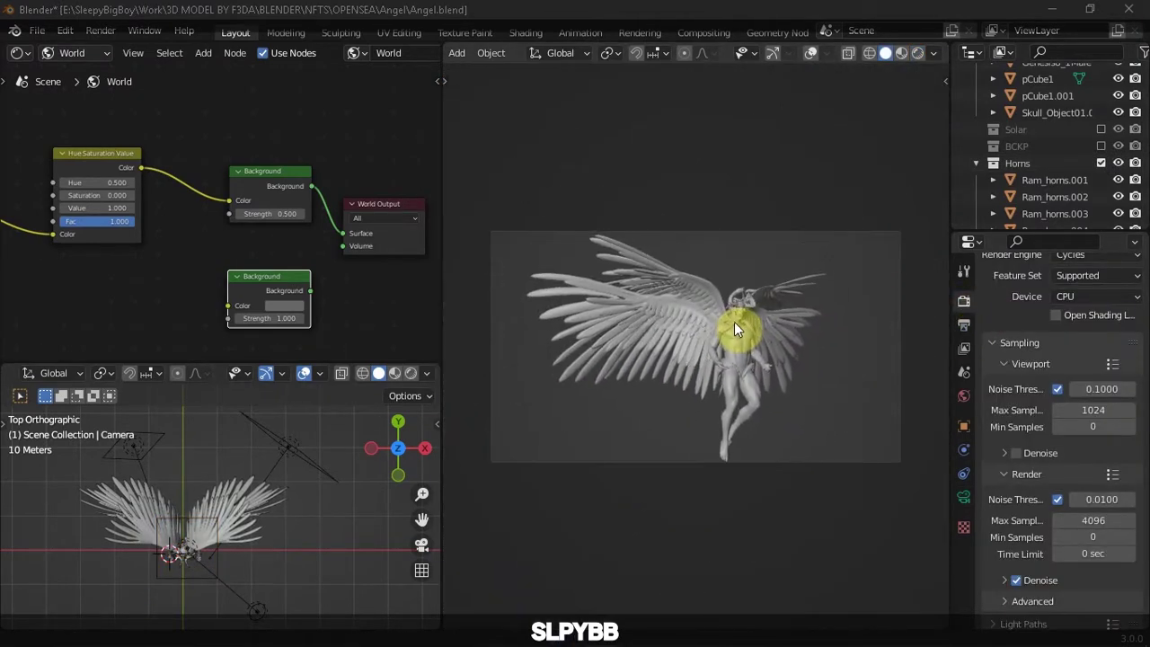
pyautogui.click(964, 324)
pyautogui.doubleClick(1092, 321)
pyautogui.write('1080')
pyautogui.press('Return')
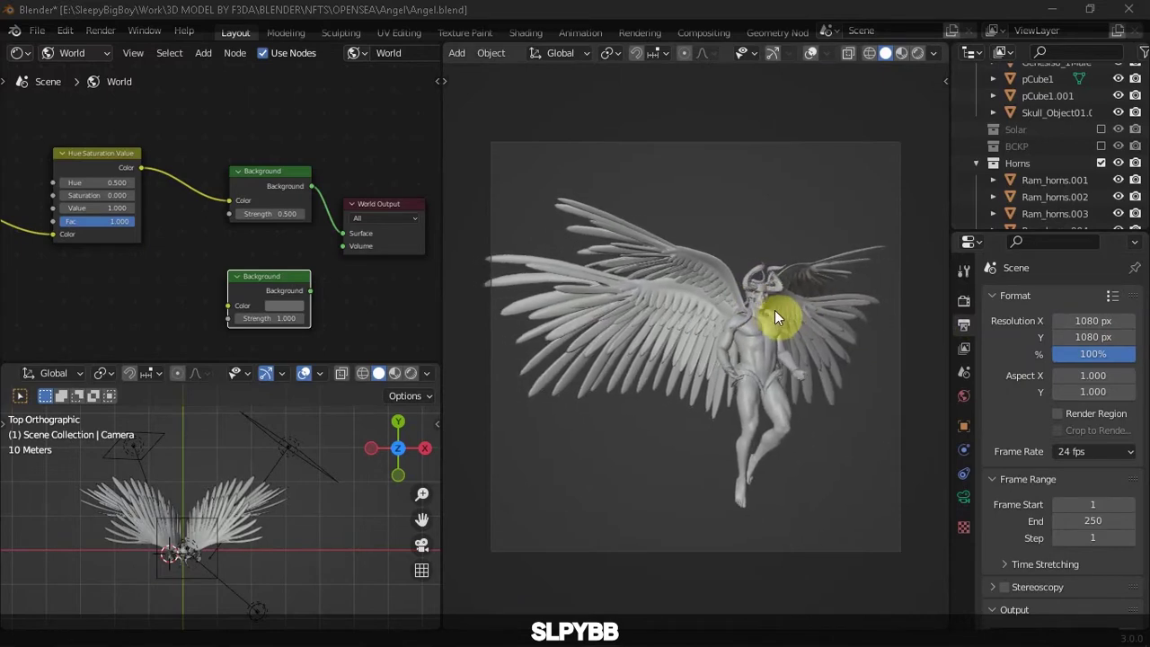
# Adjust the camera view around the angel and switch to rendered shading
pyautogui.moveTo(785, 327); pyautogui.dragTo(785, 310, button='middle')
pyautogui.scroll(4, 703, 310)
pyautogui.scroll(3, 703, 310)
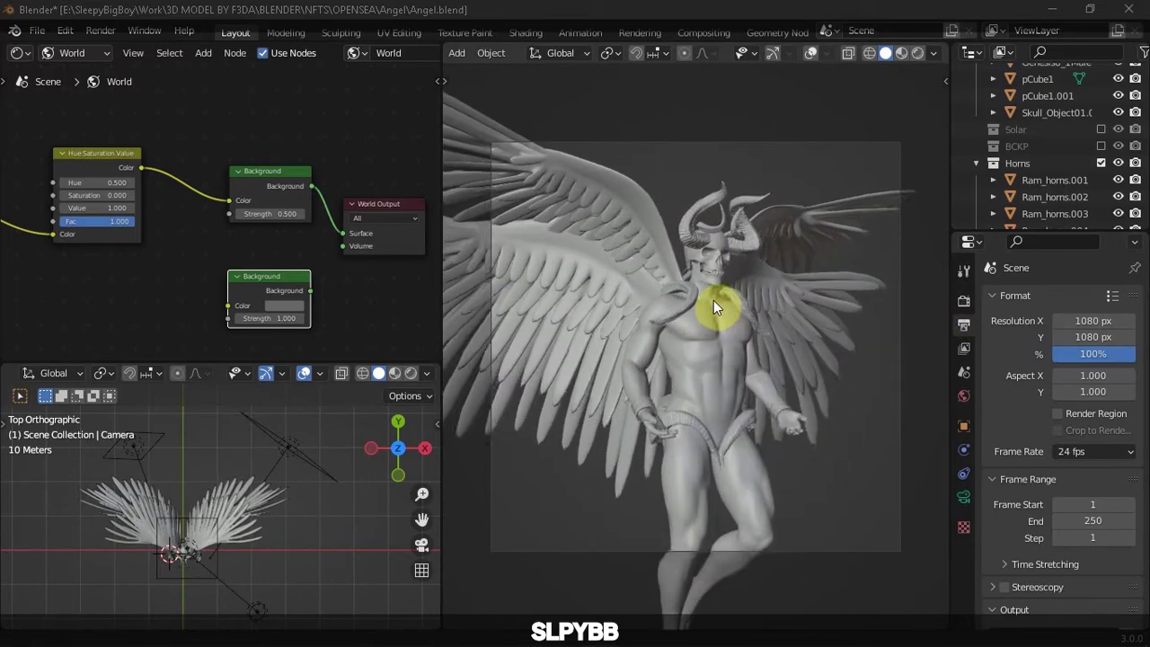
pyautogui.scroll(2, 723, 290)
pyautogui.press('z')
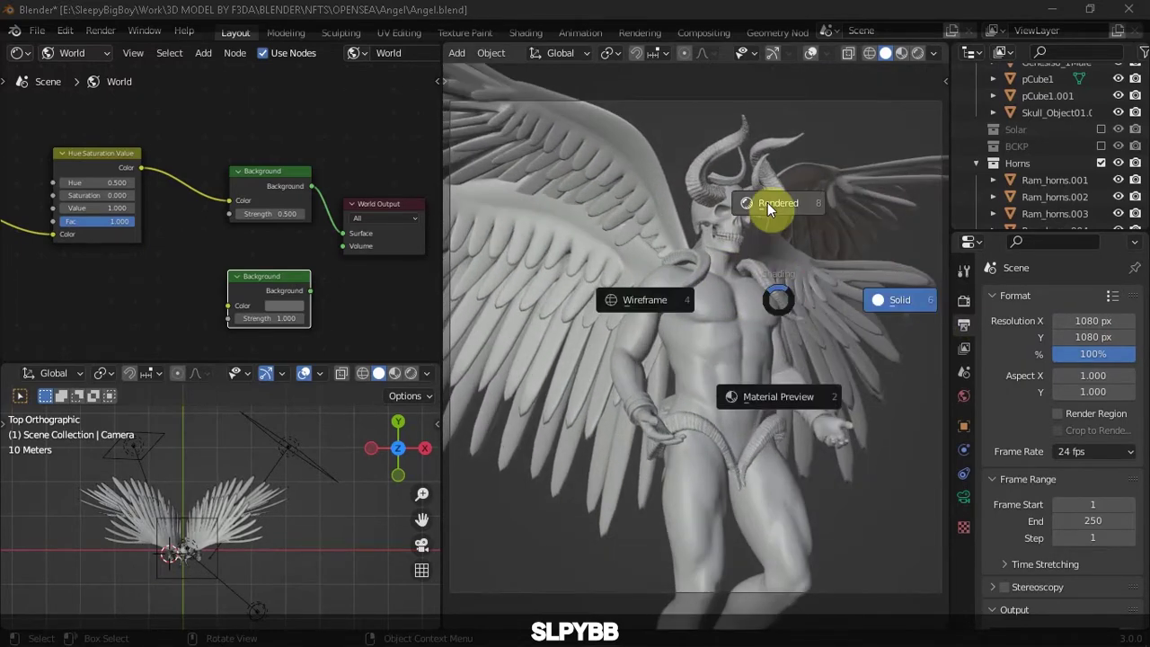
pyautogui.click(767, 203)
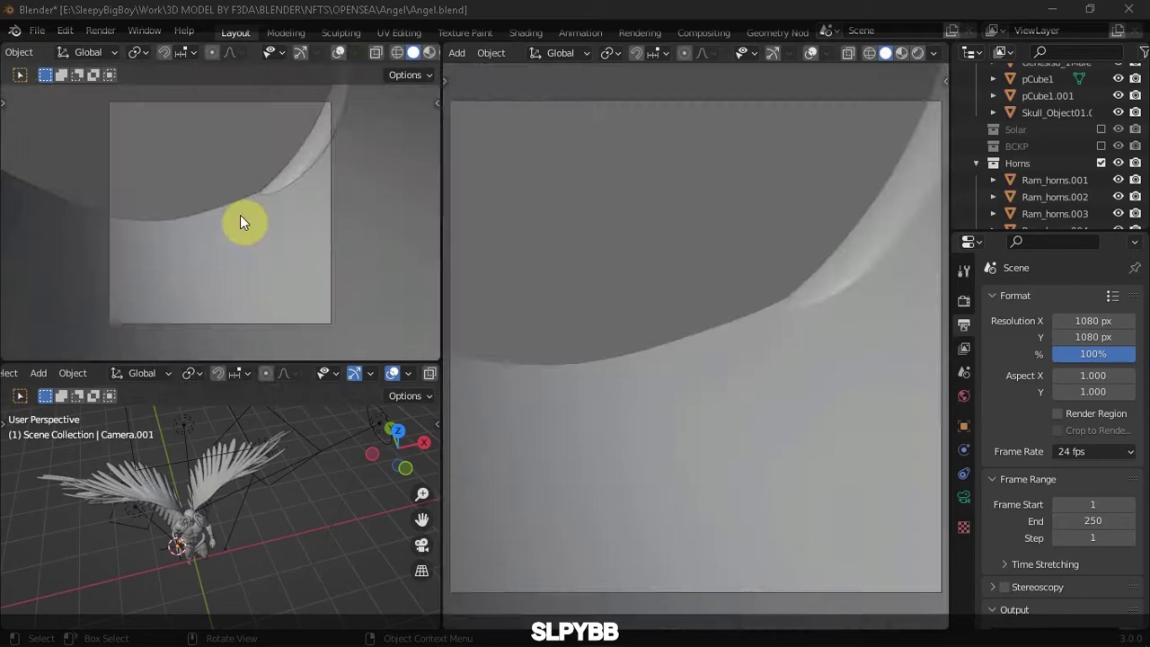
# Zoom back out, recheck rendered shading, then return to solid view
pyautogui.scroll(-3, 719, 327)
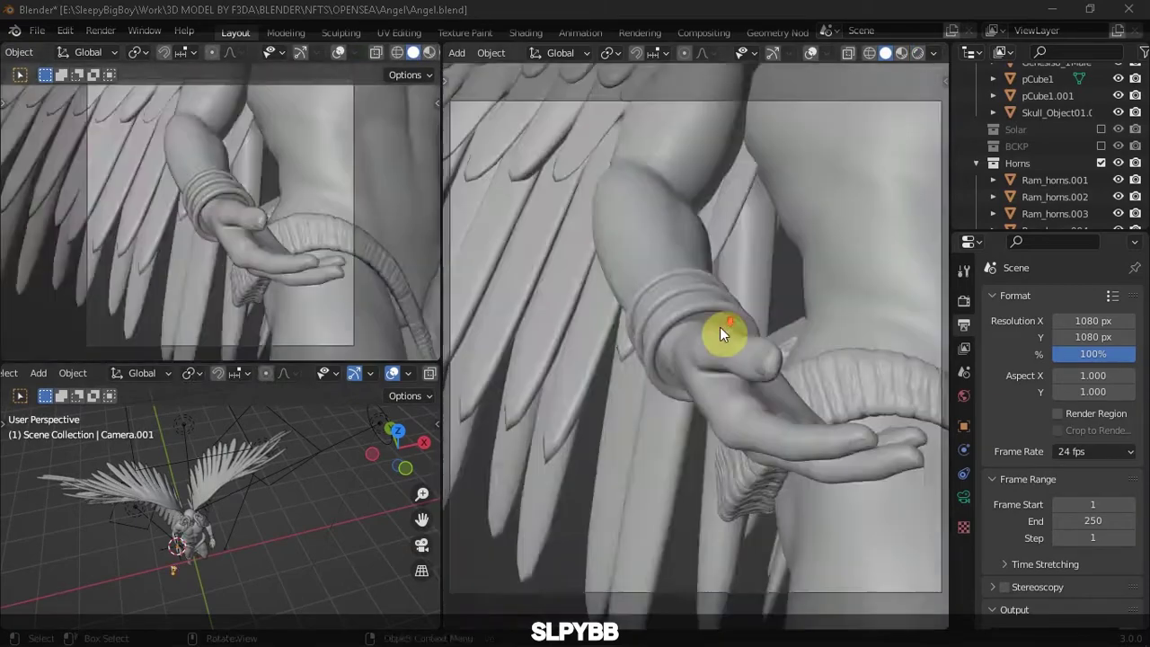
pyautogui.scroll(-3, 695, 355)
pyautogui.scroll(-2, 713, 336)
pyautogui.scroll(-2, 665, 301)
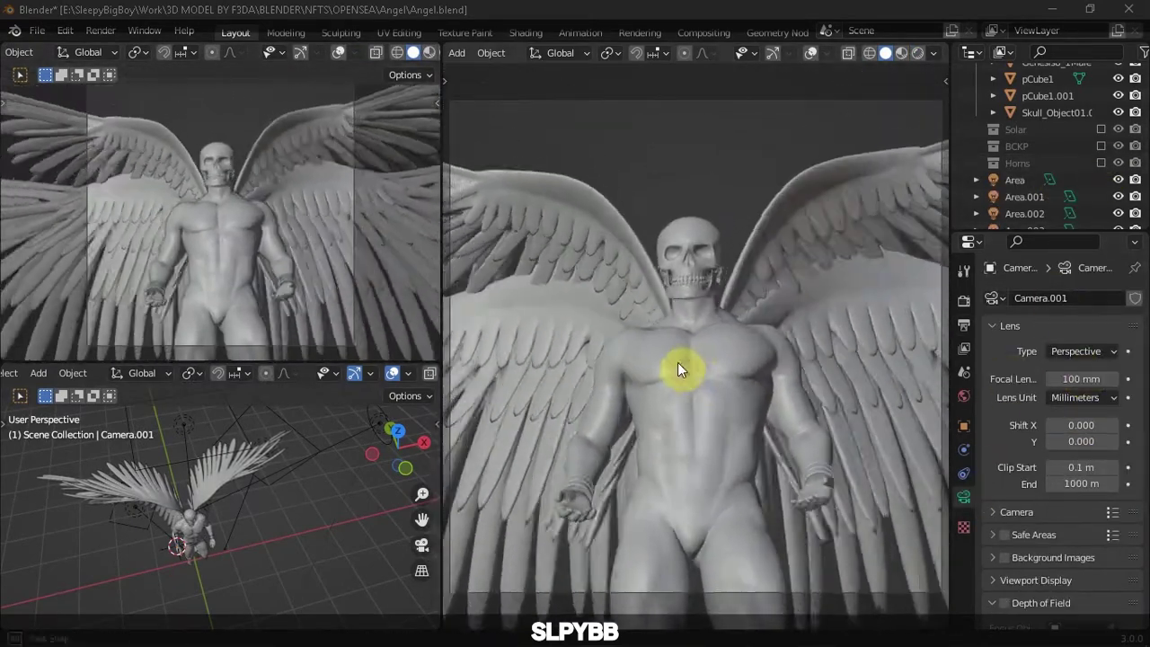
pyautogui.press('z')
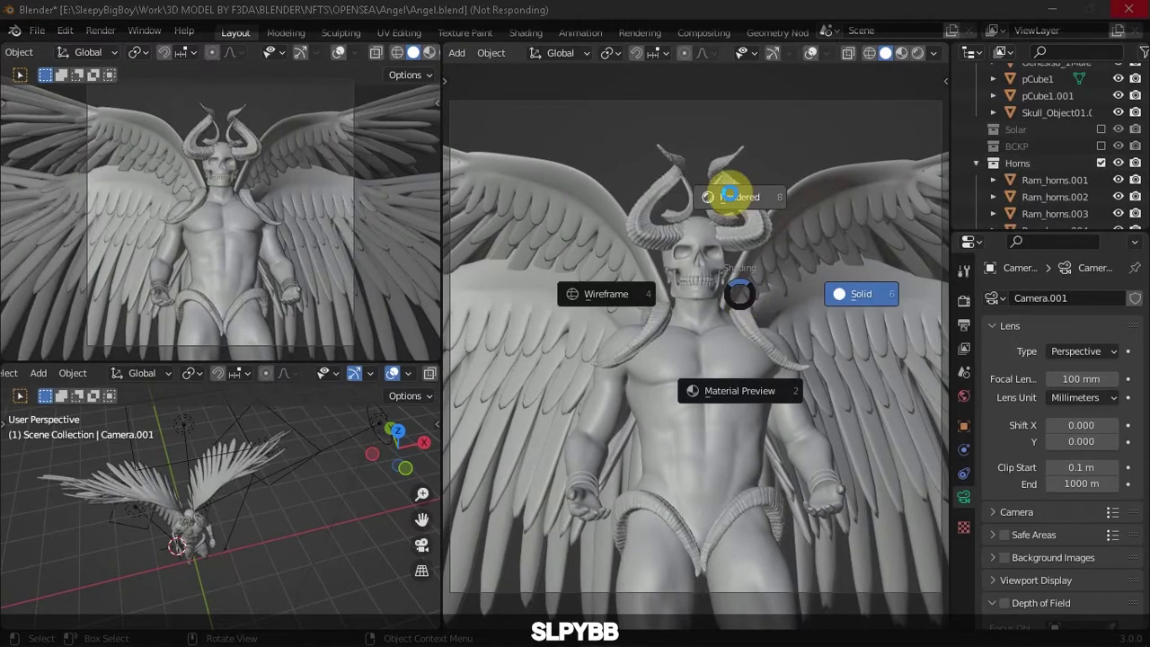
pyautogui.click(731, 198)
pyautogui.press('z')
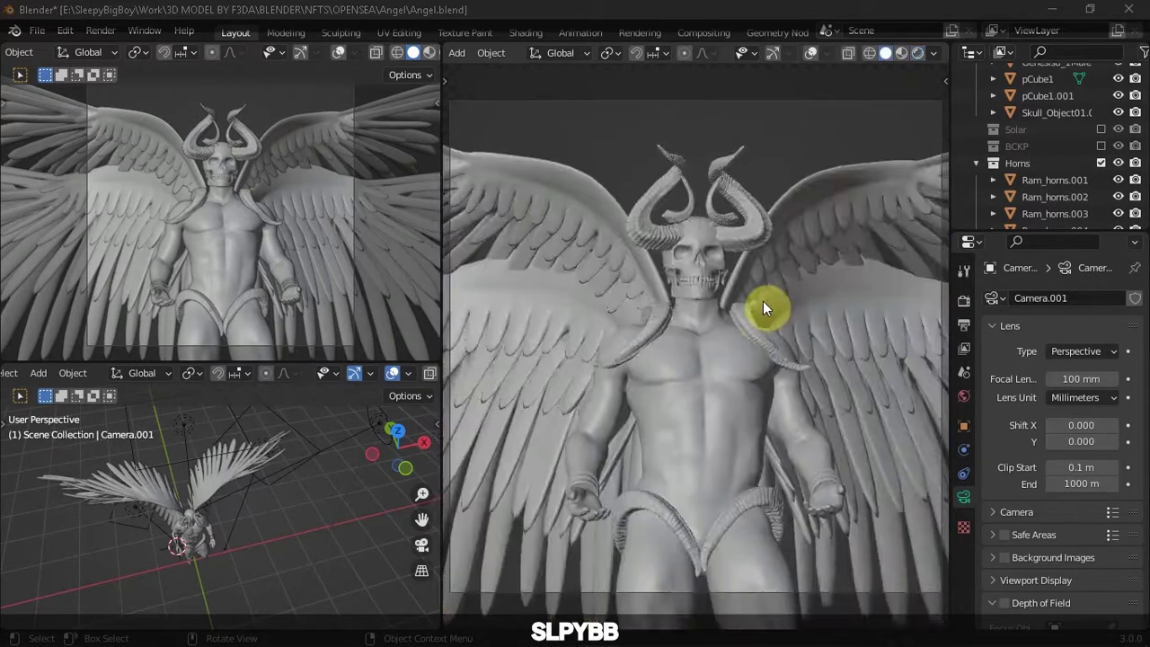
pyautogui.moveTo(762, 300)
pyautogui.mouseDown(button='middle')
pyautogui.moveTo(790, 315)
pyautogui.moveTo(780, 338)
pyautogui.mouseUp(button='middle')
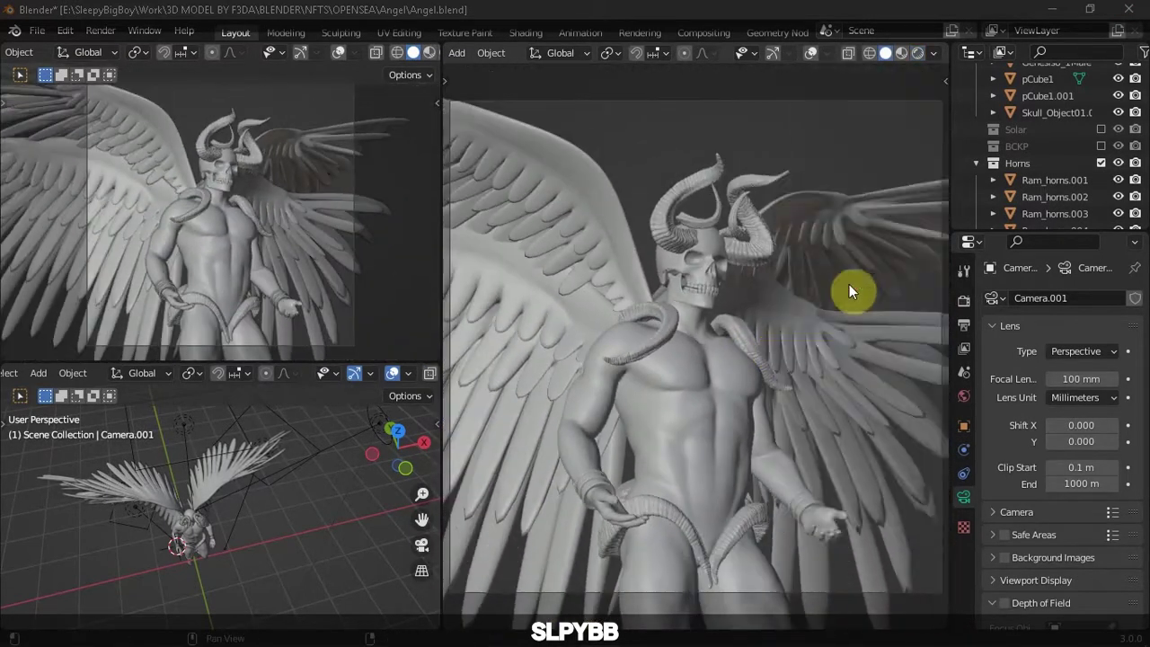
# Set the small preview view to the closer camera and preview the rendered angel
pyautogui.press('n')
pyautogui.click(377, 185)
pyautogui.click(395, 278)
pyautogui.press('n')
pyautogui.press('z')
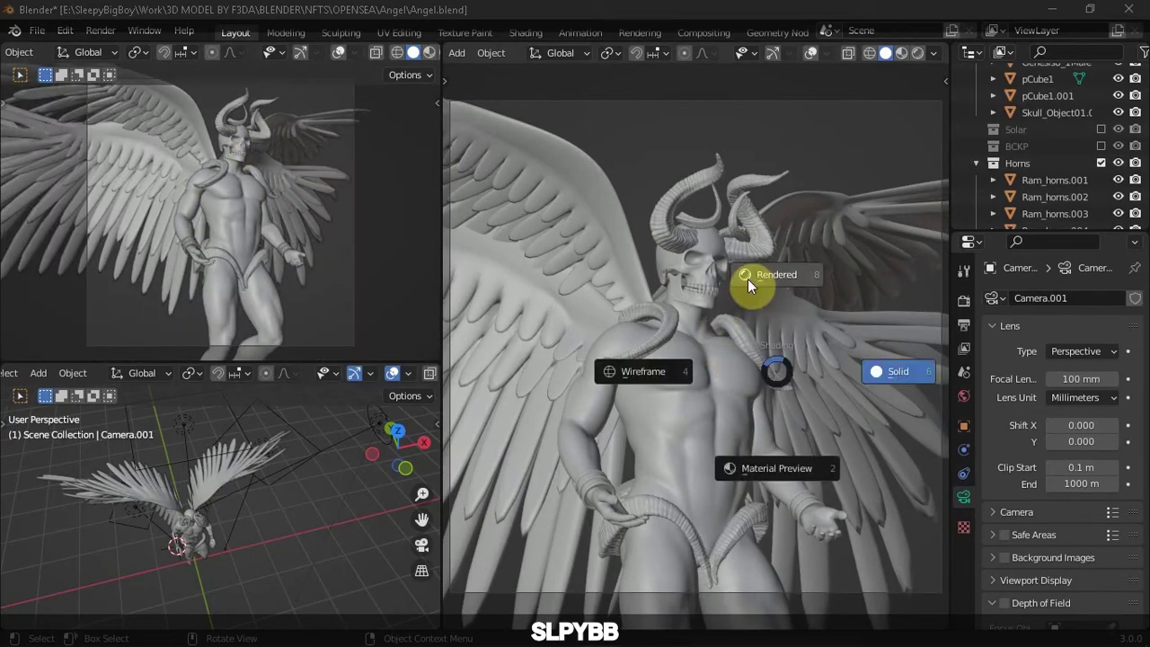
pyautogui.click(747, 278)
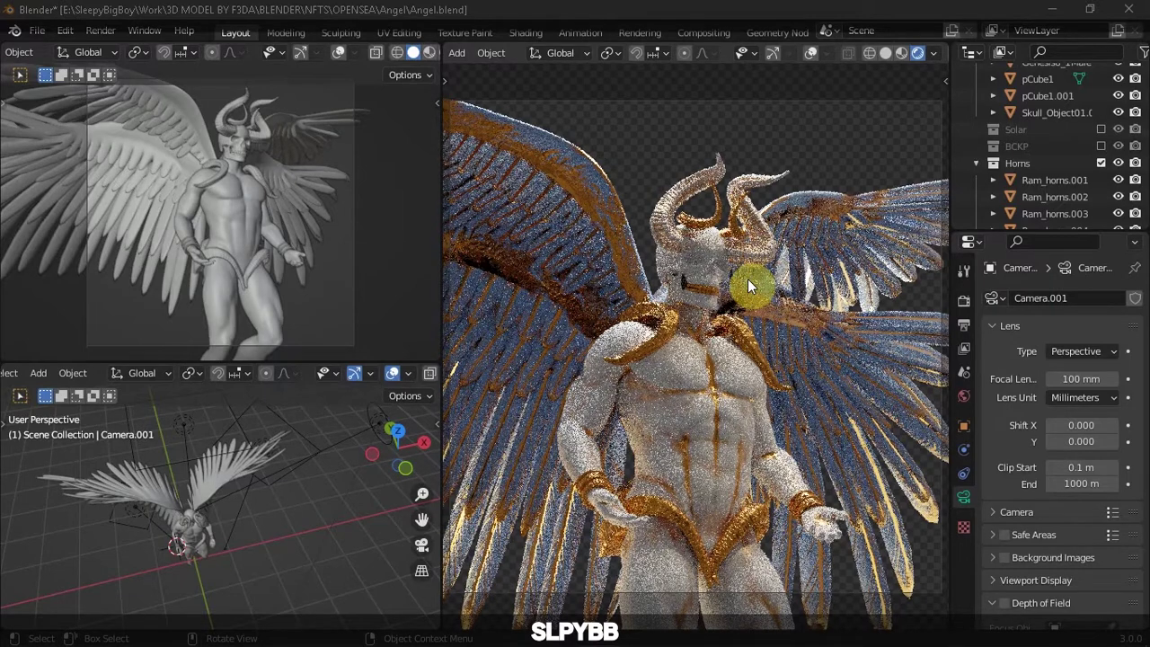
pyautogui.press('z')
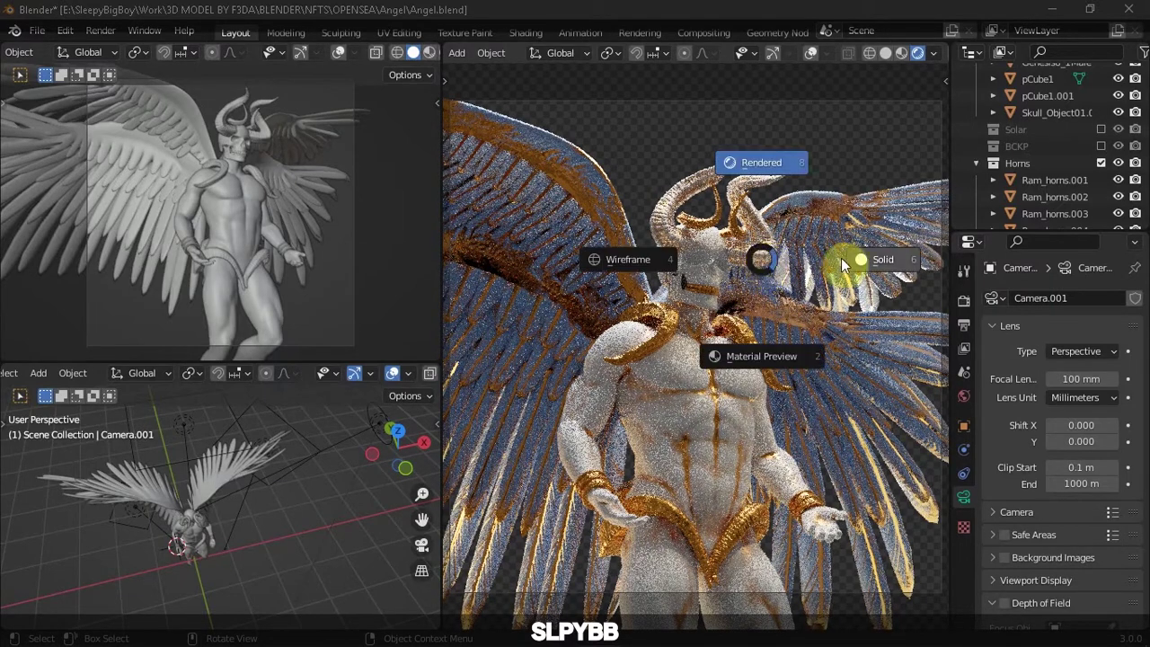
pyautogui.click(840, 258)
# Add a new camera, Camera.002, to the scene
pyautogui.press('n')
# Look through the new camera and enable Camera to View so it follows navigation
pyautogui.press('n')
pyautogui.hotkey('shift', 'a')
pyautogui.click(343, 212)
# Try a 1920 px output Resolution X, then undo the change
pyautogui.press('n')
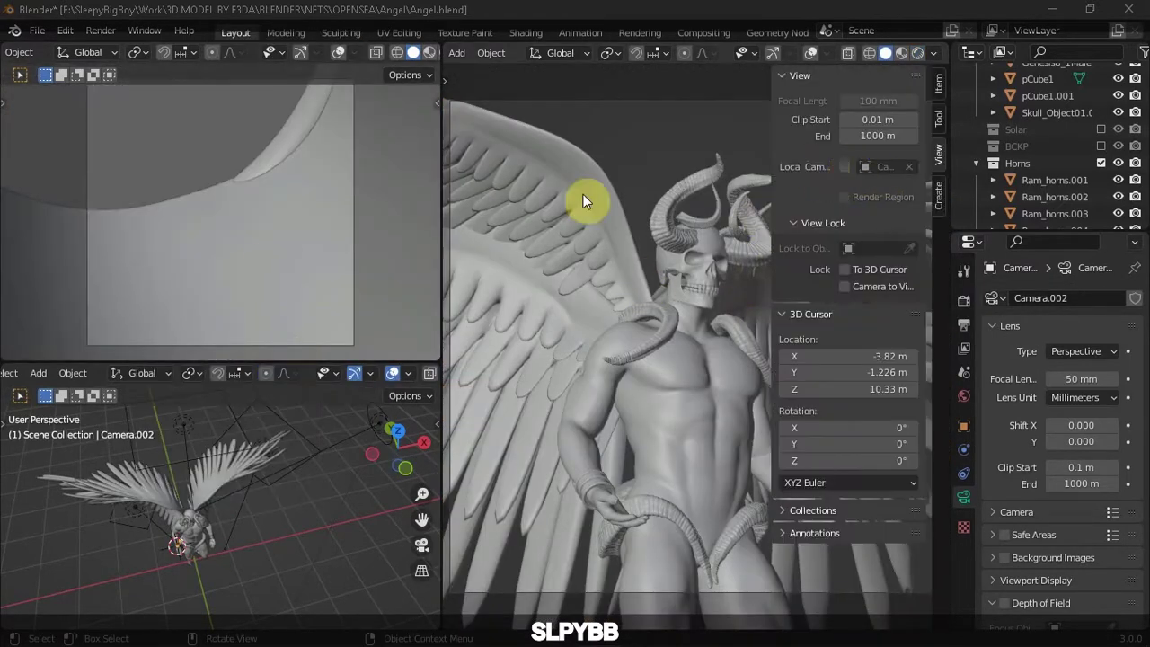
pyautogui.press('KP_0')
pyautogui.click(897, 282)
pyautogui.press('n')
pyautogui.scroll(-5, 696, 341)
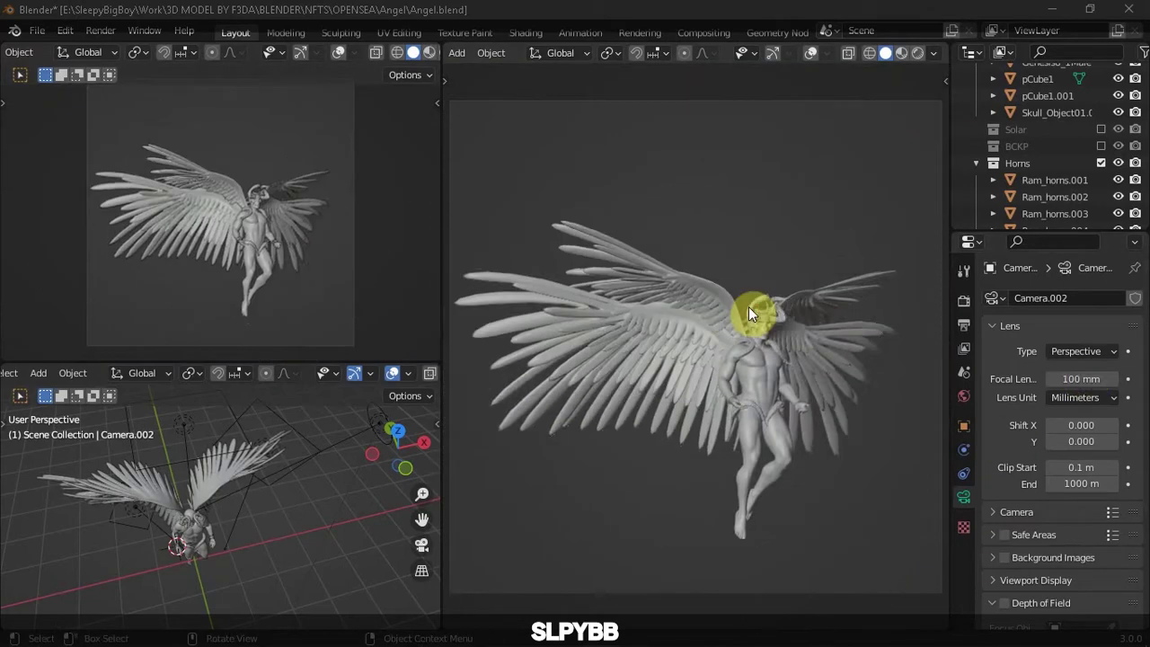
pyautogui.click(964, 324)
pyautogui.doubleClick(1093, 320)
pyautogui.write('1920')
pyautogui.press('Return')
pyautogui.hotkey('ctrl', 'z')
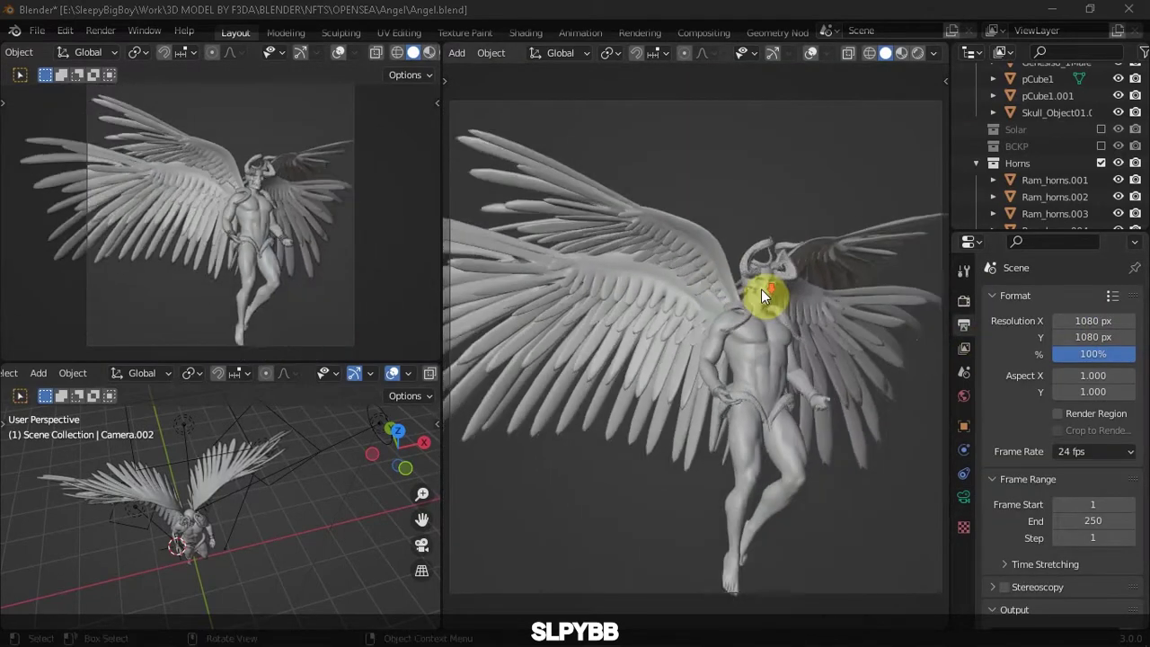
# Orbit the camera around the angel and preview the framing in rendered shading
pyautogui.moveTo(760, 288)
pyautogui.mouseDown(button='middle')
pyautogui.moveTo(776, 305)
pyautogui.moveTo(824, 313)
pyautogui.mouseUp(button='middle')
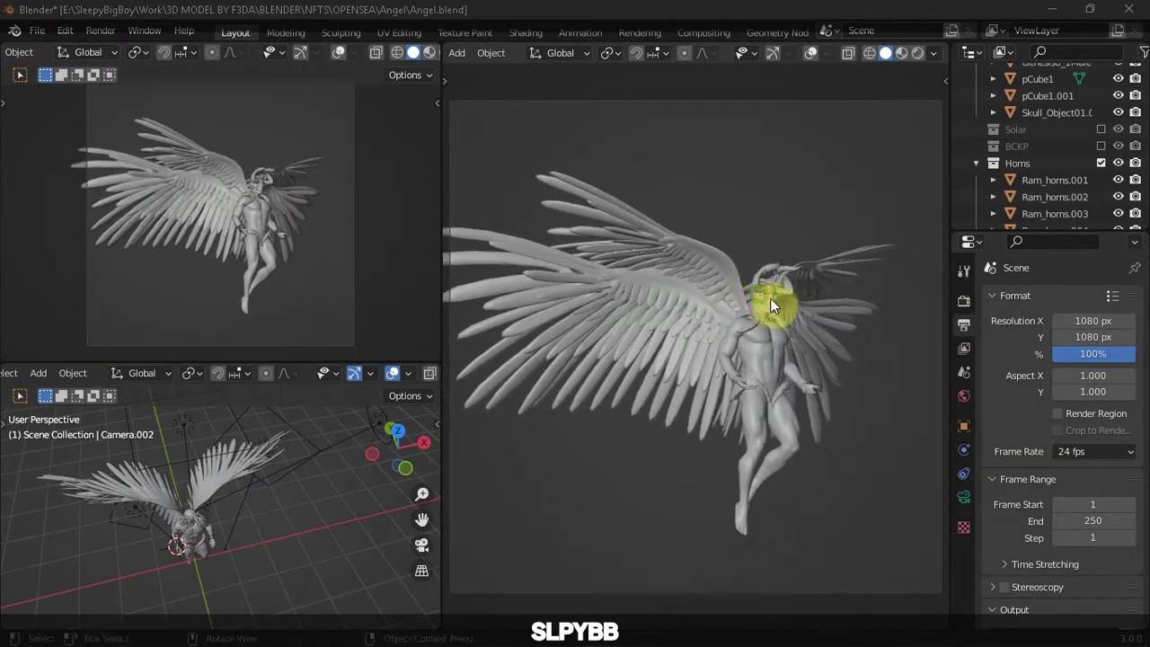
pyautogui.press('z')
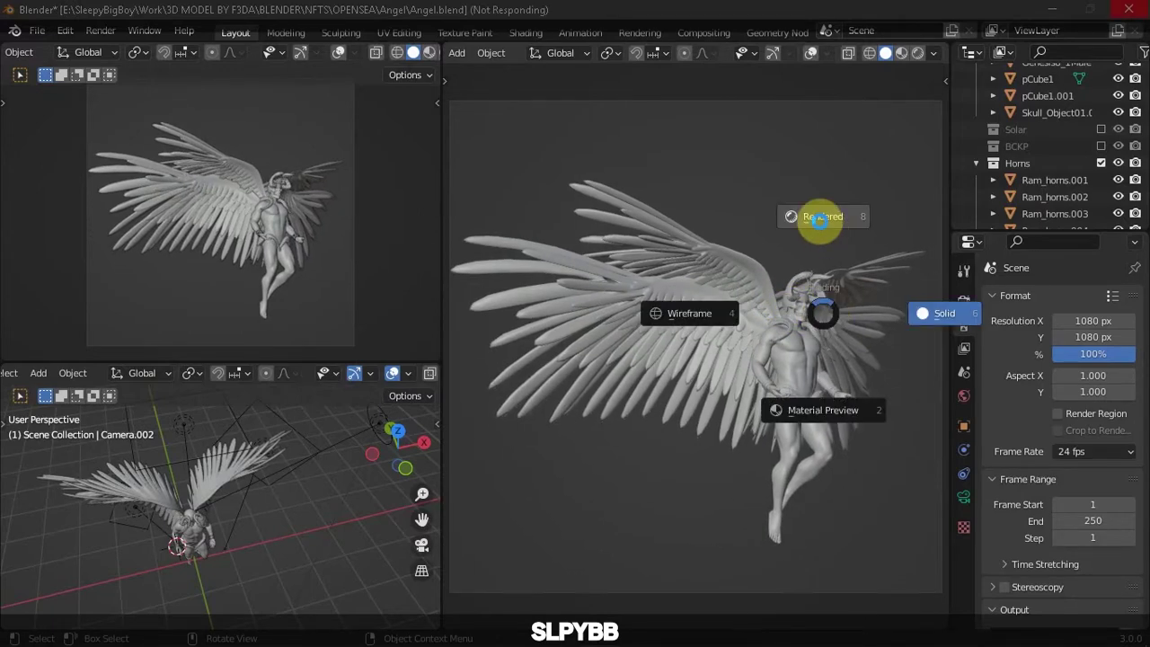
pyautogui.click(820, 222)
# Set Resolution X to 1920 again and show the lens settings with the camera frame overlay
pyautogui.doubleClick(1089, 320)
pyautogui.write('1920')
pyautogui.press('Return')
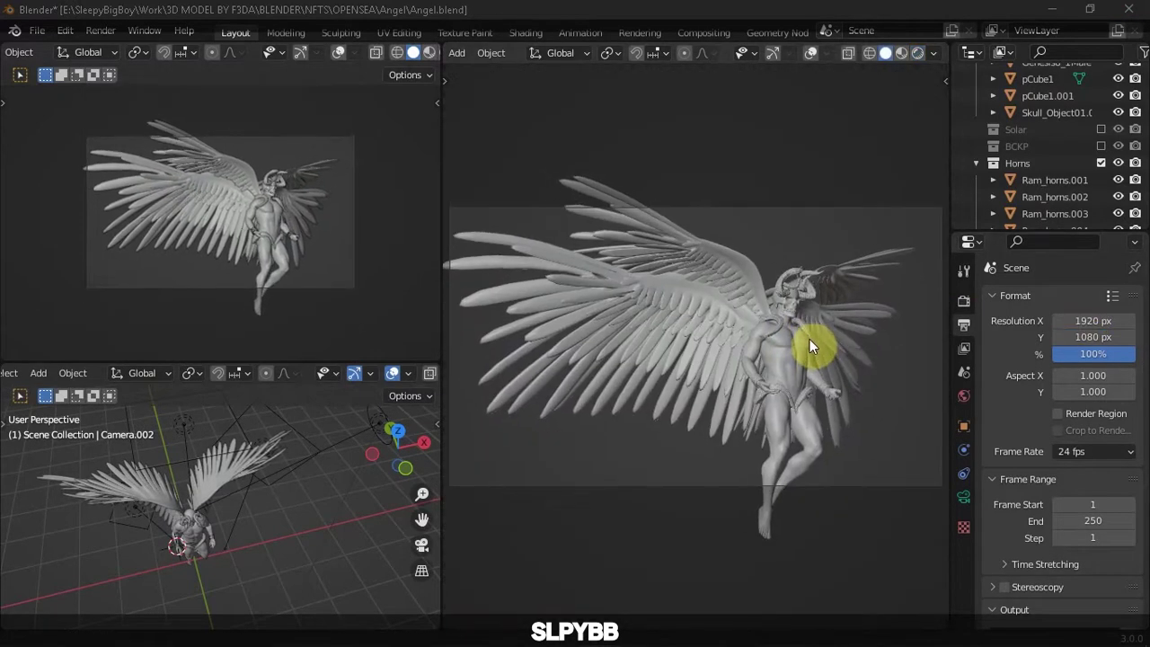
pyautogui.click(964, 496)
pyautogui.hotkey('shift', 'alt', 'z')
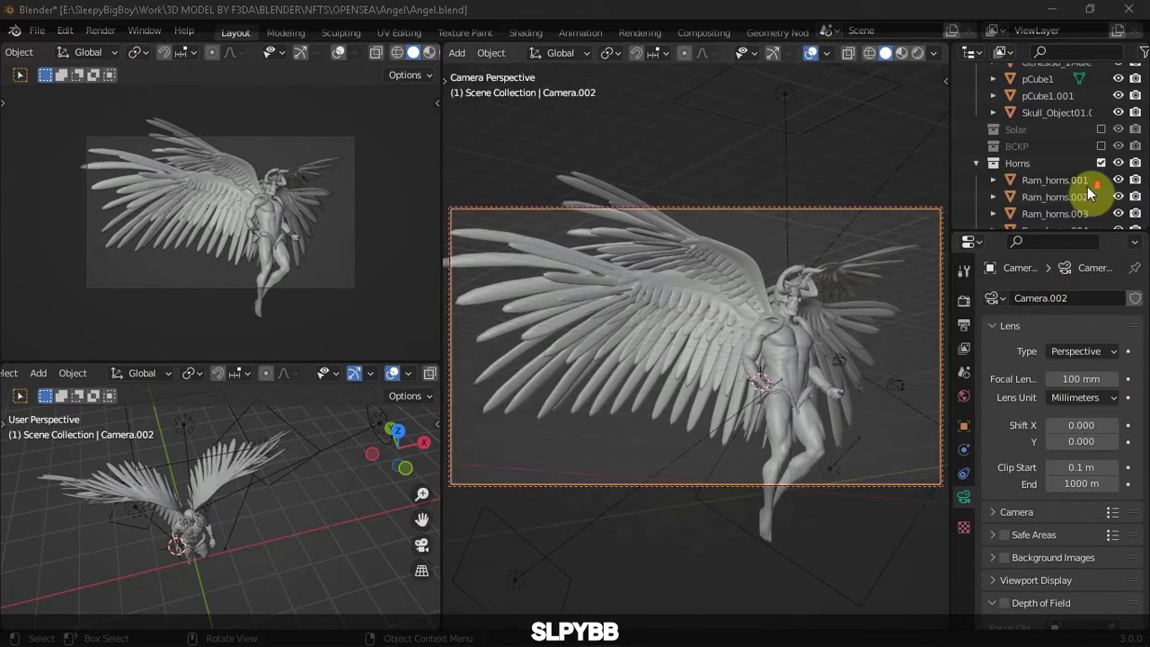
pyautogui.scroll(5, 1086, 186)
# Hide the overlays, save the blend file, and preview the new framing rendered
pyautogui.press('n')
pyautogui.press('n')
pyautogui.hotkey('shift', 'alt', 'z')
pyautogui.hotkey('ctrl', 's')
pyautogui.press('z')
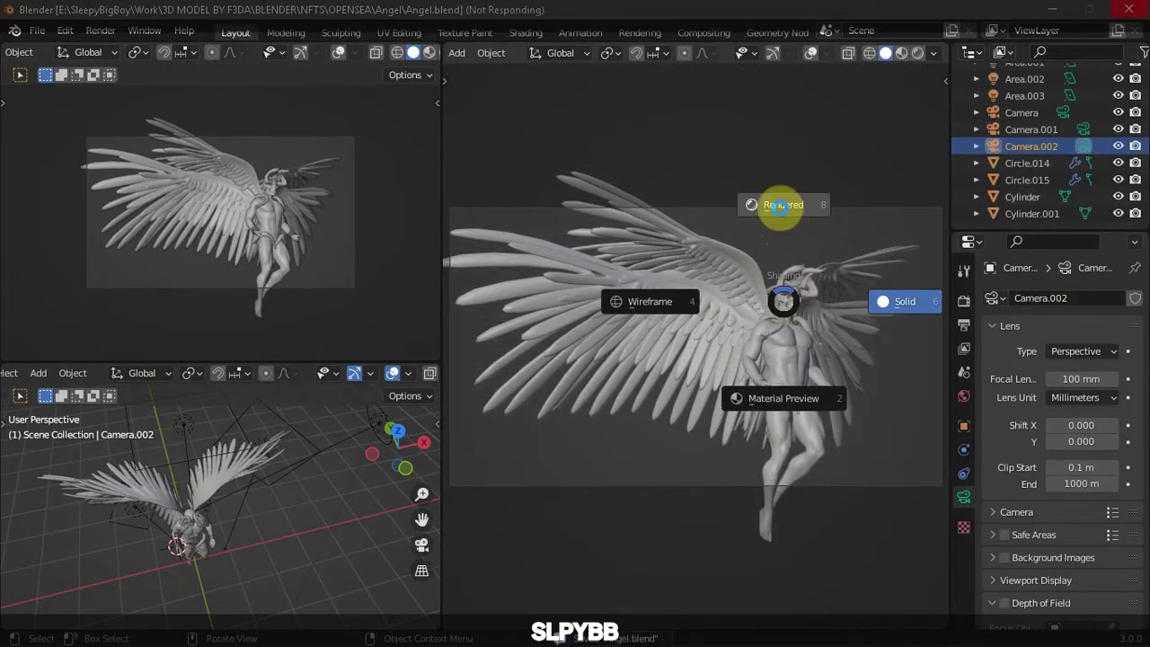
pyautogui.click(781, 208)
pyautogui.press('n')
pyautogui.press('n')
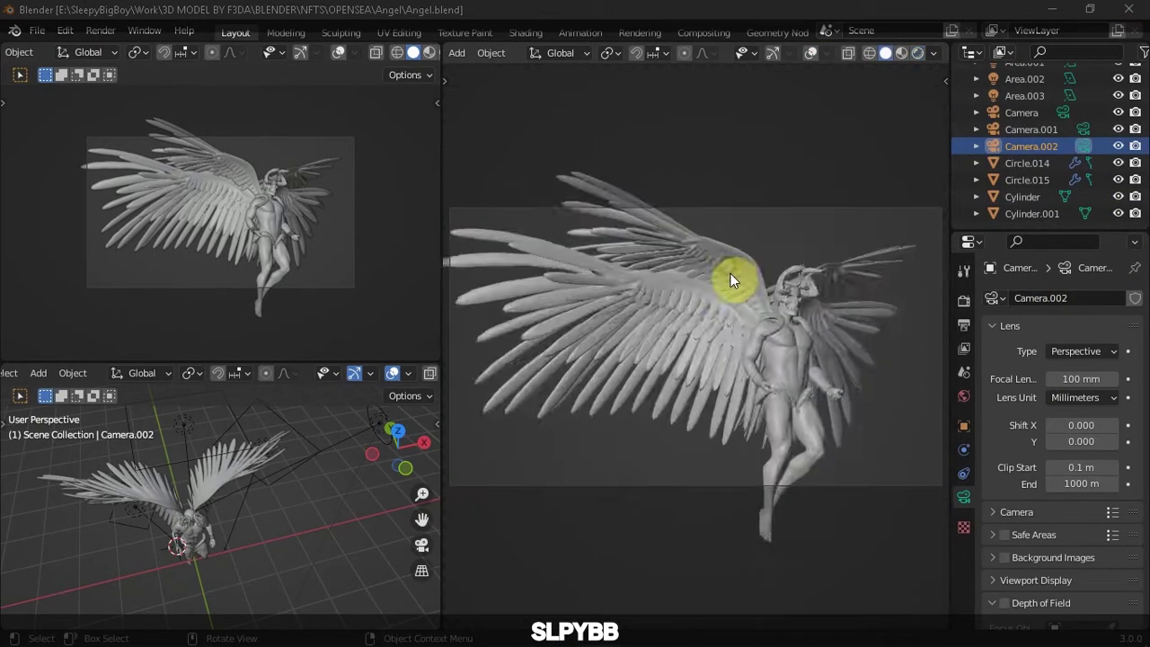
# Set Resolution X back to 1080 for a square output and preview it rendered
pyautogui.click(964, 324)
pyautogui.doubleClick(1092, 321)
pyautogui.write('1080')
pyautogui.press('Tab')
pyautogui.press('Tab')
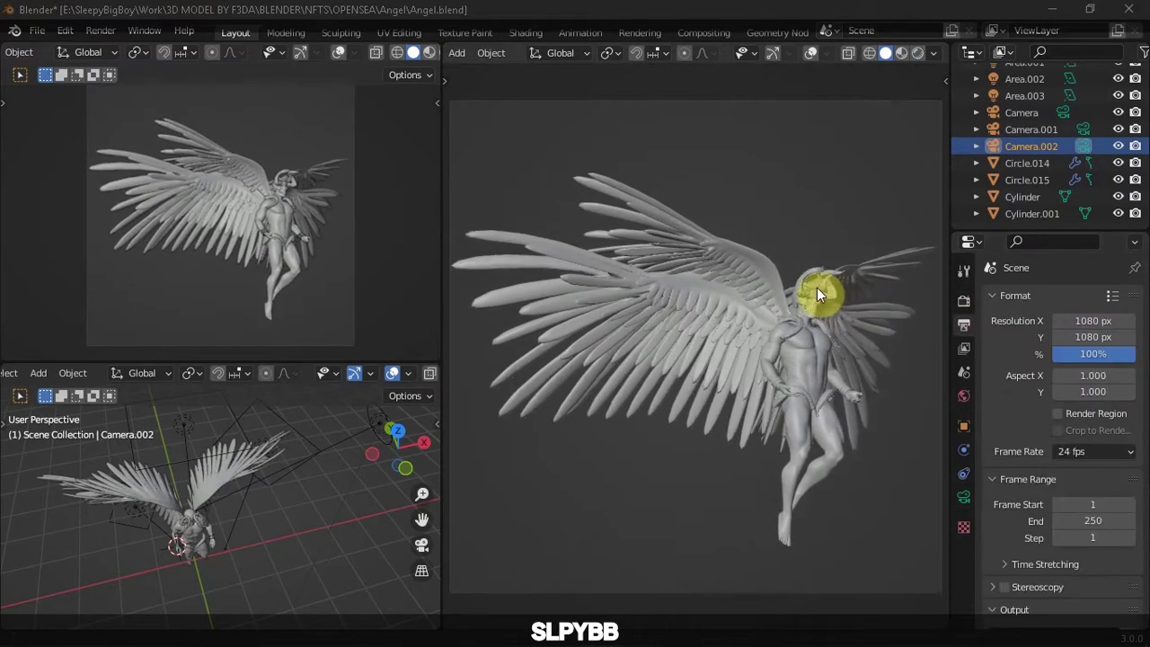
pyautogui.press('z')
pyautogui.click(821, 196)
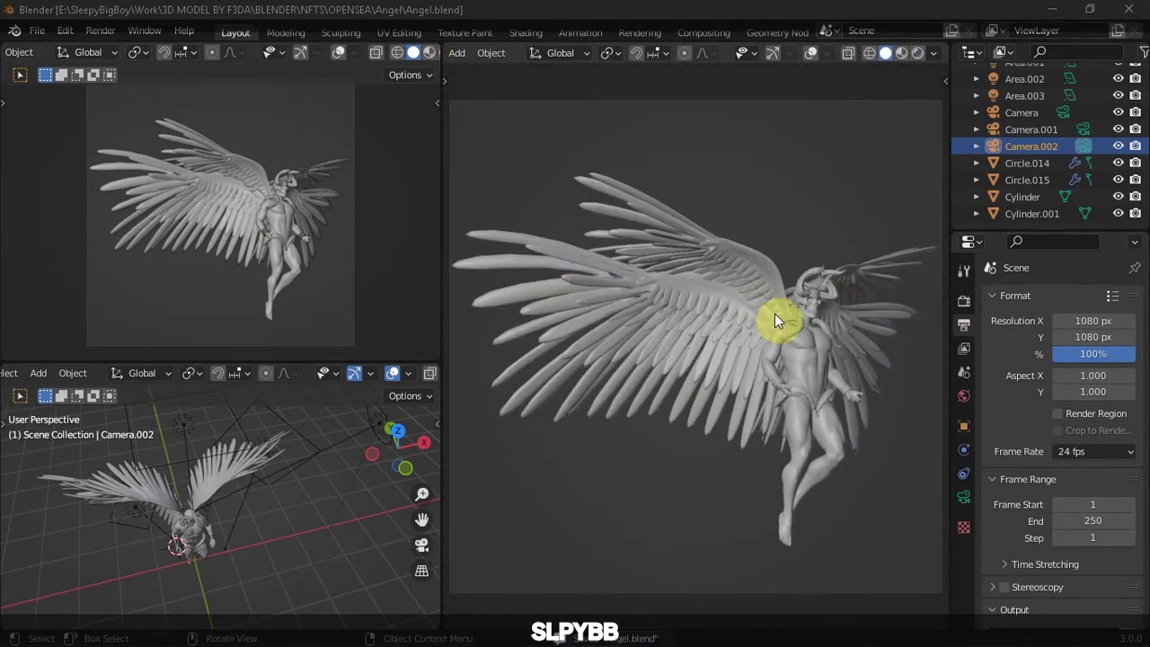
# Make Camera.003 the active camera and orbit it to an angled view
pyautogui.rightClick(775, 314)
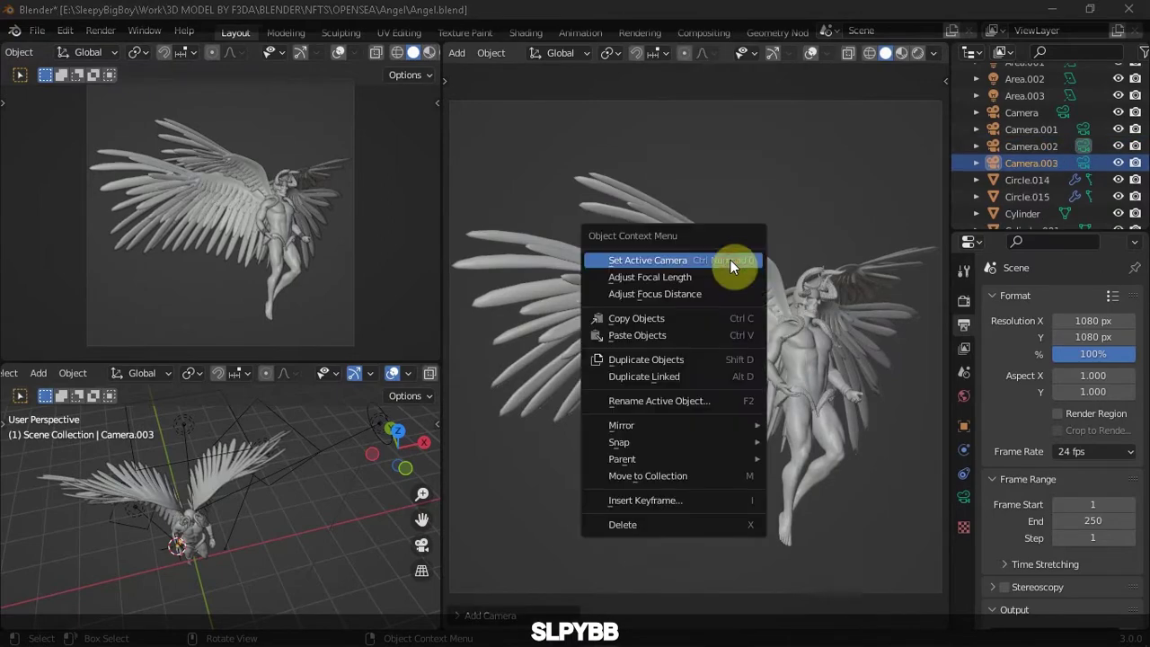
pyautogui.click(730, 260)
pyautogui.press('n')
pyautogui.press('n')
pyautogui.scroll(-5, 718, 314)
pyautogui.scroll(-3, 774, 325)
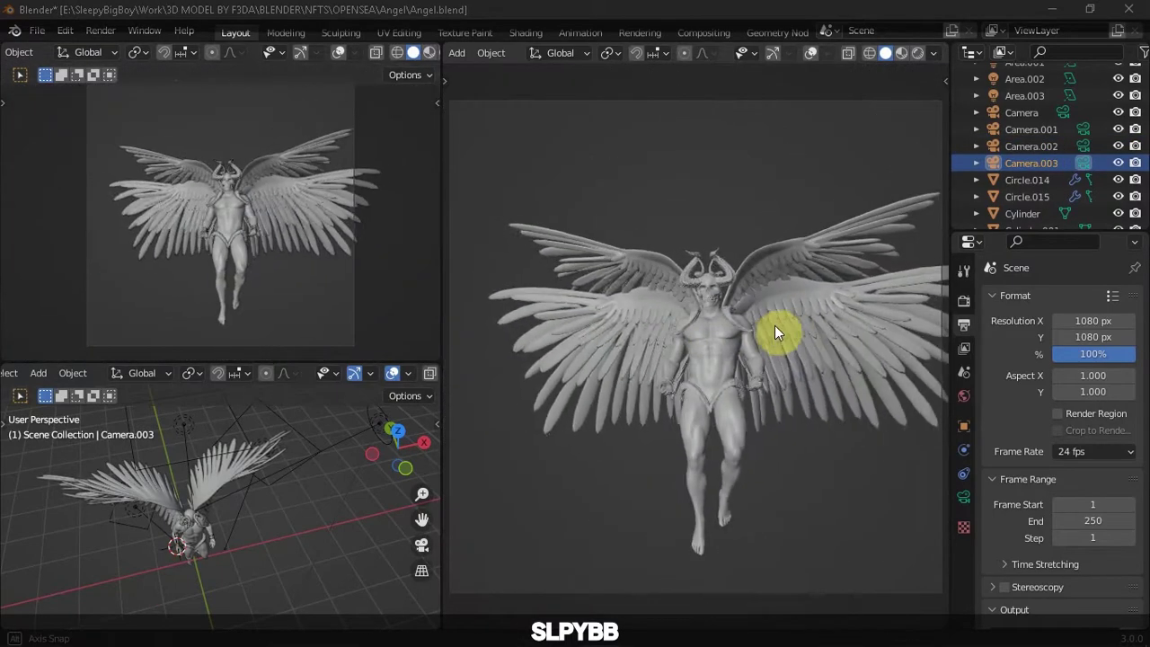
pyautogui.moveTo(774, 325)
pyautogui.mouseDown(button='middle')
pyautogui.moveTo(697, 368)
pyautogui.moveTo(828, 346)
pyautogui.moveTo(801, 328)
pyautogui.moveTo(749, 342)
pyautogui.moveTo(787, 357)
pyautogui.mouseUp(button='middle')
# Frame the angel front-on with Camera.003, keeping the output width at 1080 px
pyautogui.moveTo(1083, 321); pyautogui.dragTo(1093, 321)
pyautogui.moveTo(772, 319); pyautogui.dragTo(746, 304, button='middle')
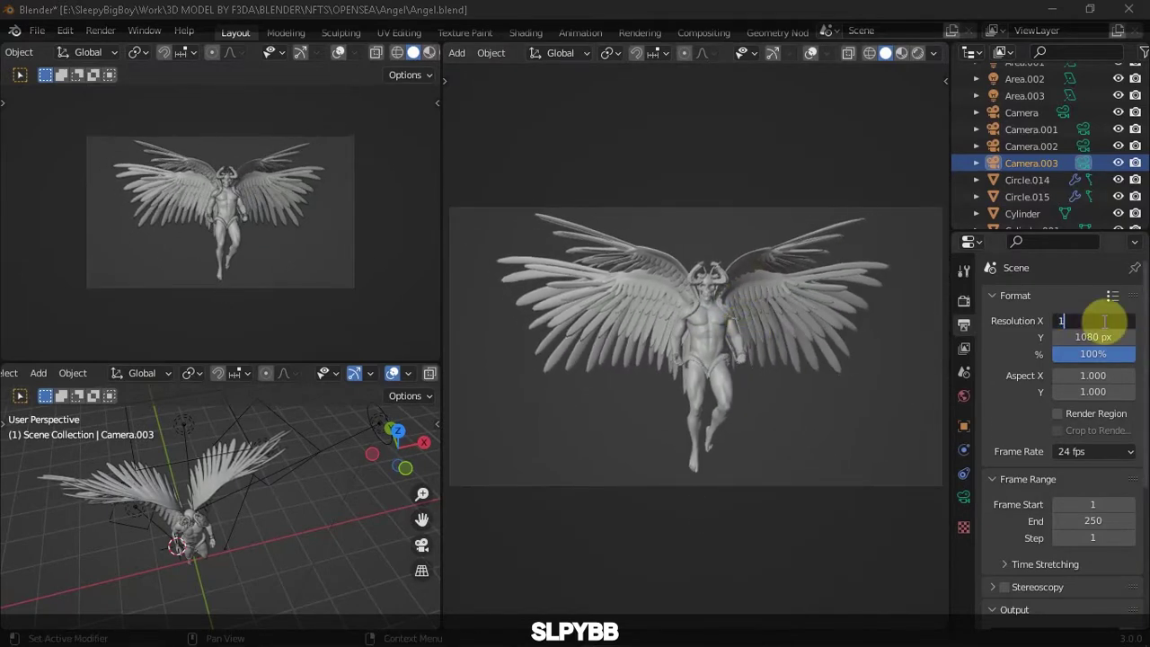
pyautogui.moveTo(1092, 321); pyautogui.dragTo(1064, 320)
pyautogui.moveTo(712, 246); pyautogui.dragTo(713, 259, button='middle')
pyautogui.press('n')
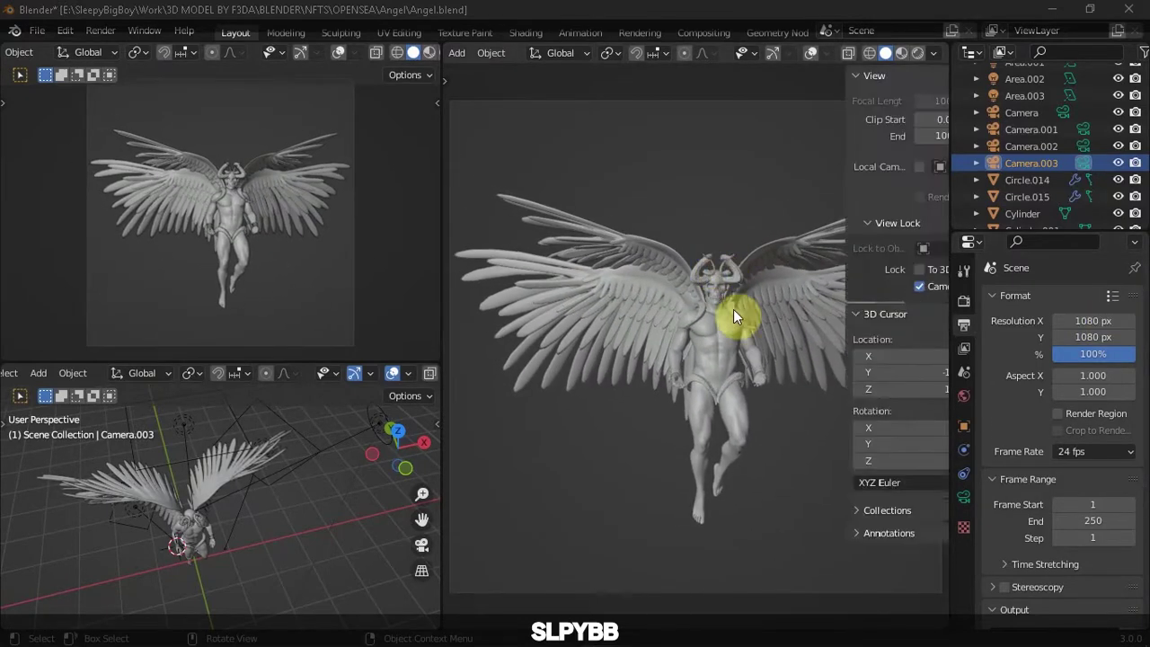
pyautogui.press('n')
pyautogui.moveTo(250, 478); pyautogui.dragTo(264, 521, button='middle')
# Select the original Camera and make it the active view
pyautogui.press('a')
pyautogui.click(251, 481)
pyautogui.press('ctrl+KP_0')
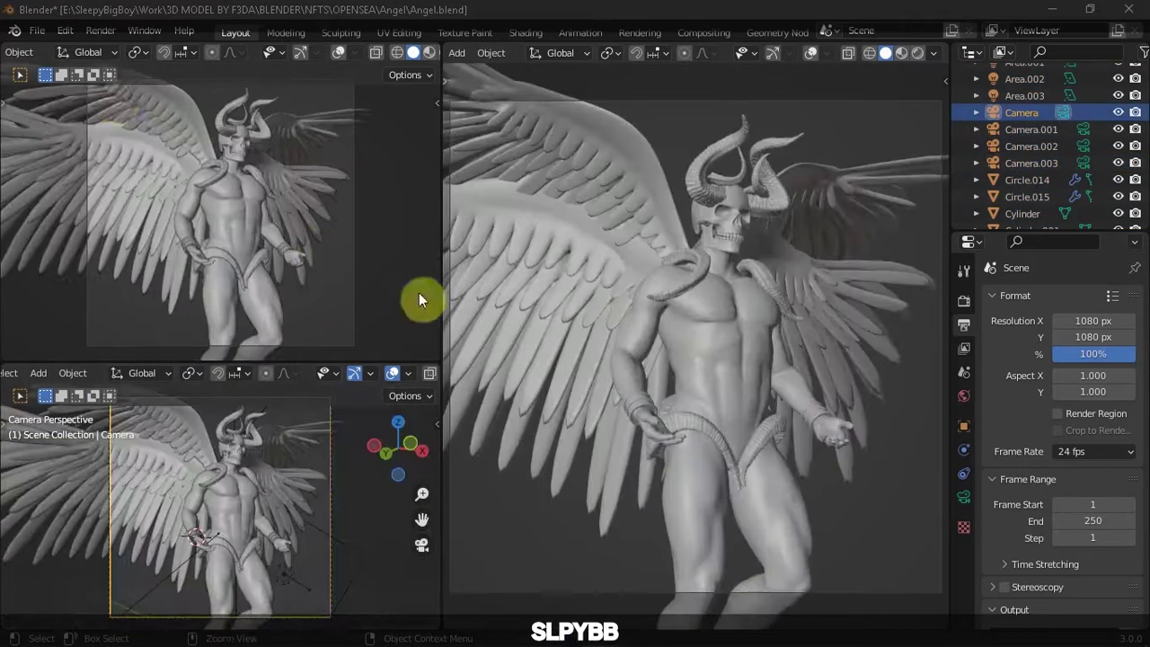
# Turn on Denoise in the Render Sampling settings
pyautogui.click(964, 300)
pyautogui.click(1016, 557)
pyautogui.click(1005, 450)
pyautogui.scroll(-5, 993, 437)
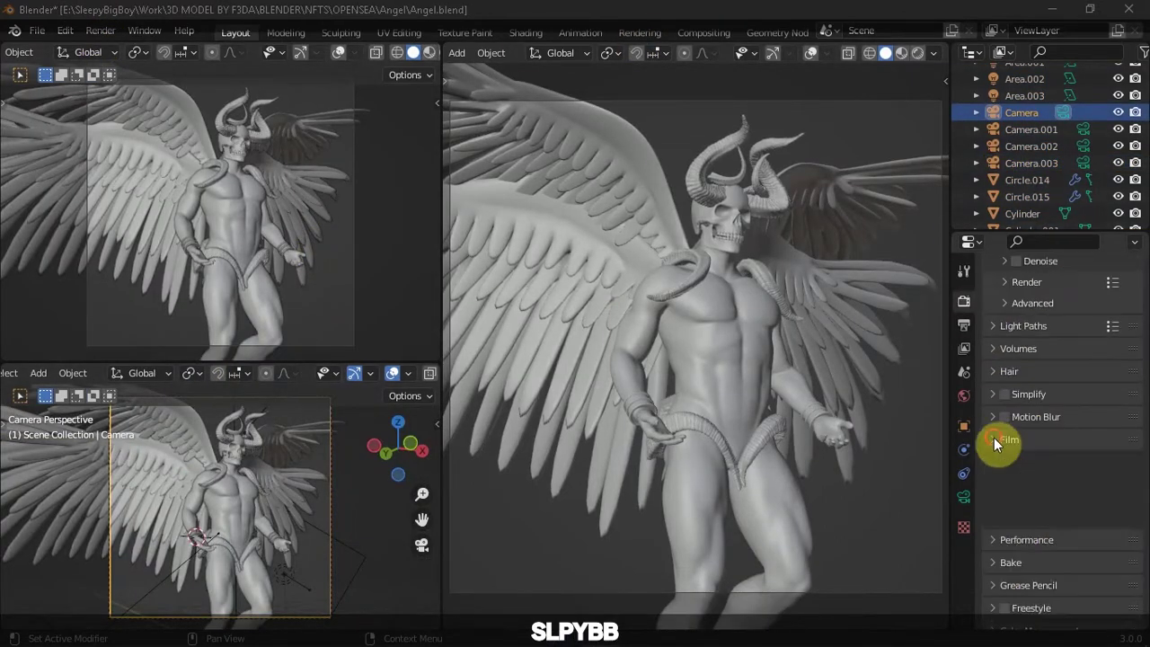
pyautogui.scroll(-5, 995, 431)
pyautogui.scroll(12, 1010, 376)
# Enable the Denoising Data pass, insert a Denoise compositing node, and render with F12
pyautogui.click(704, 33)
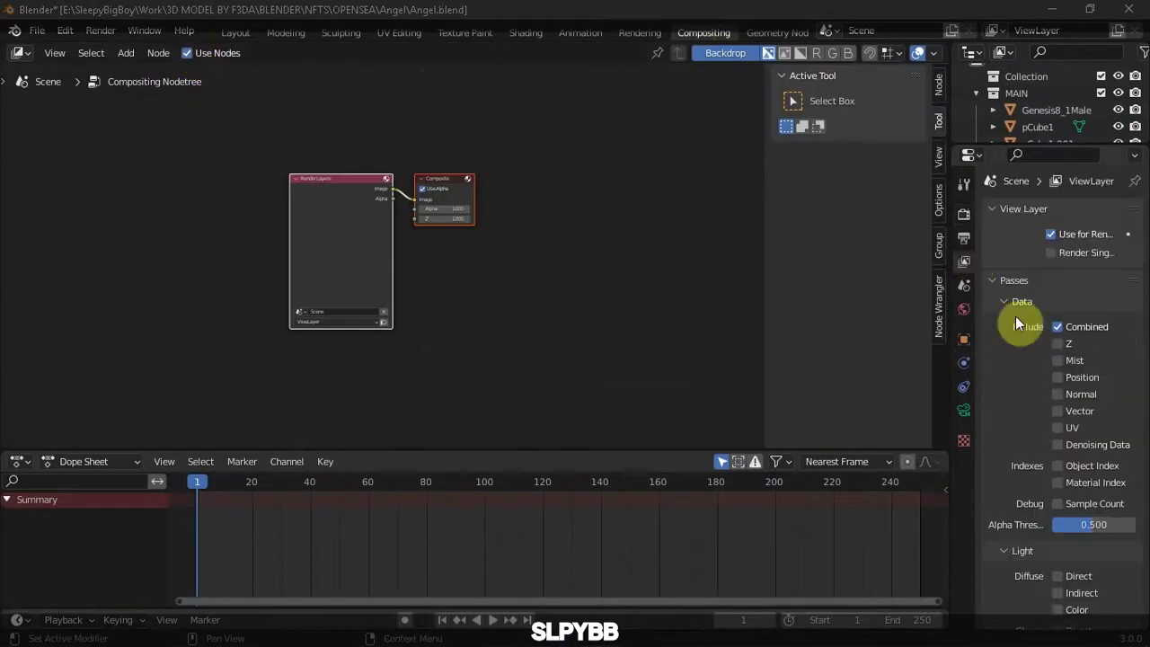
pyautogui.click(1057, 444)
pyautogui.moveTo(439, 185)
pyautogui.mouseDown()
pyautogui.moveTo(488, 202)
pyautogui.moveTo(436, 153)
pyautogui.mouseUp()
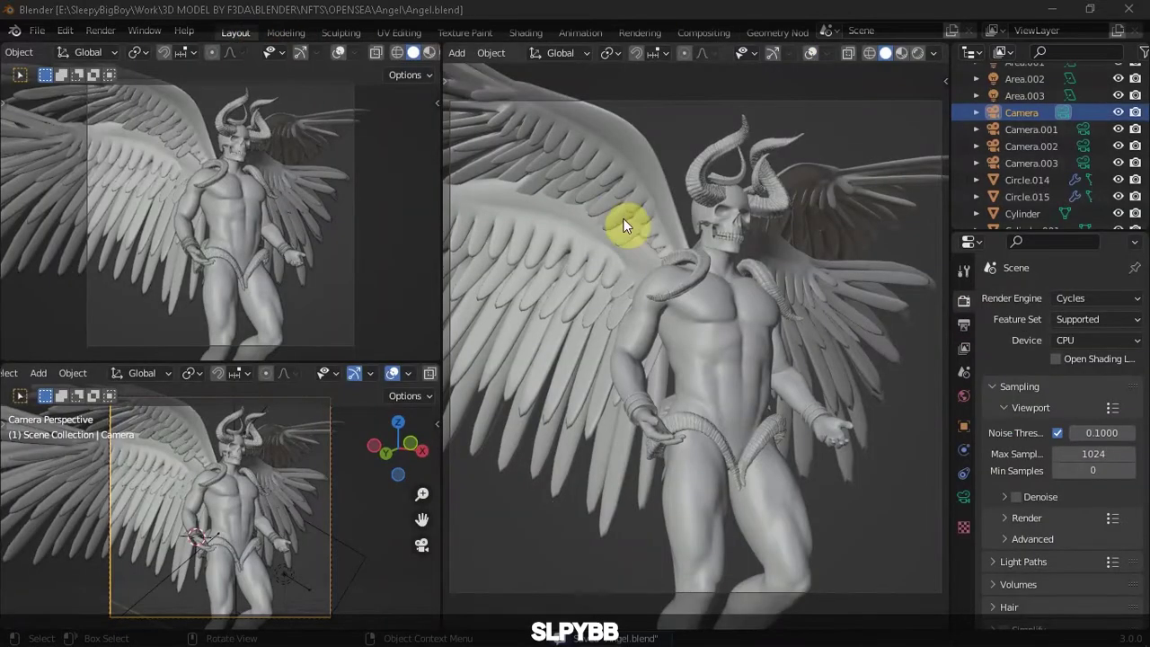
pyautogui.press('F12')
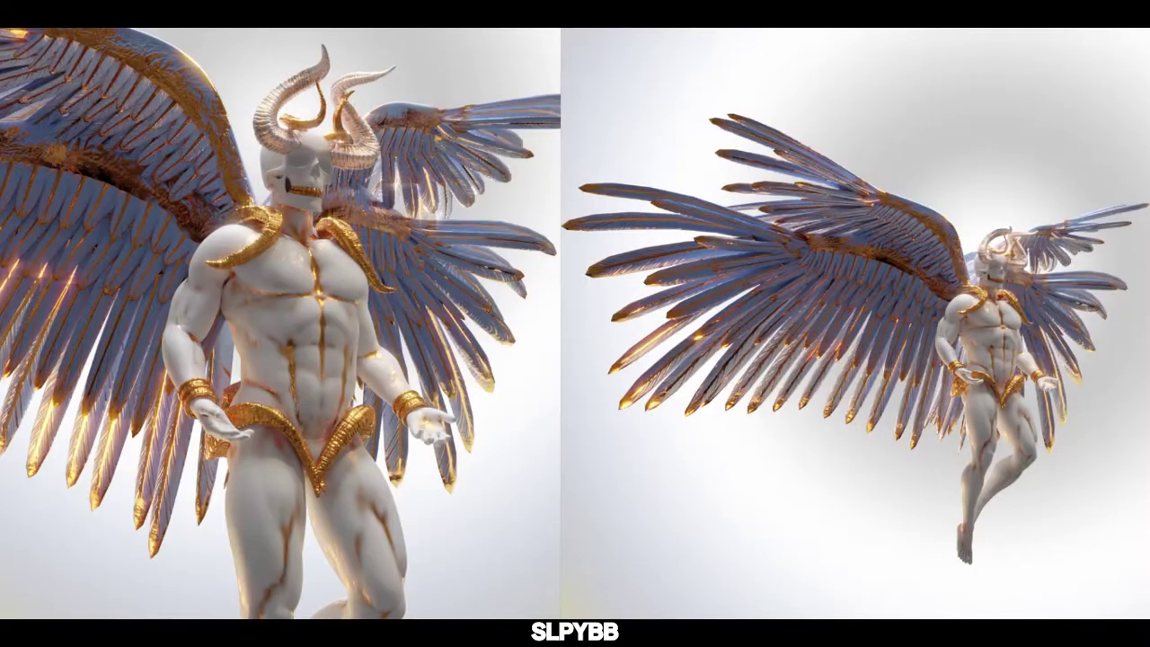